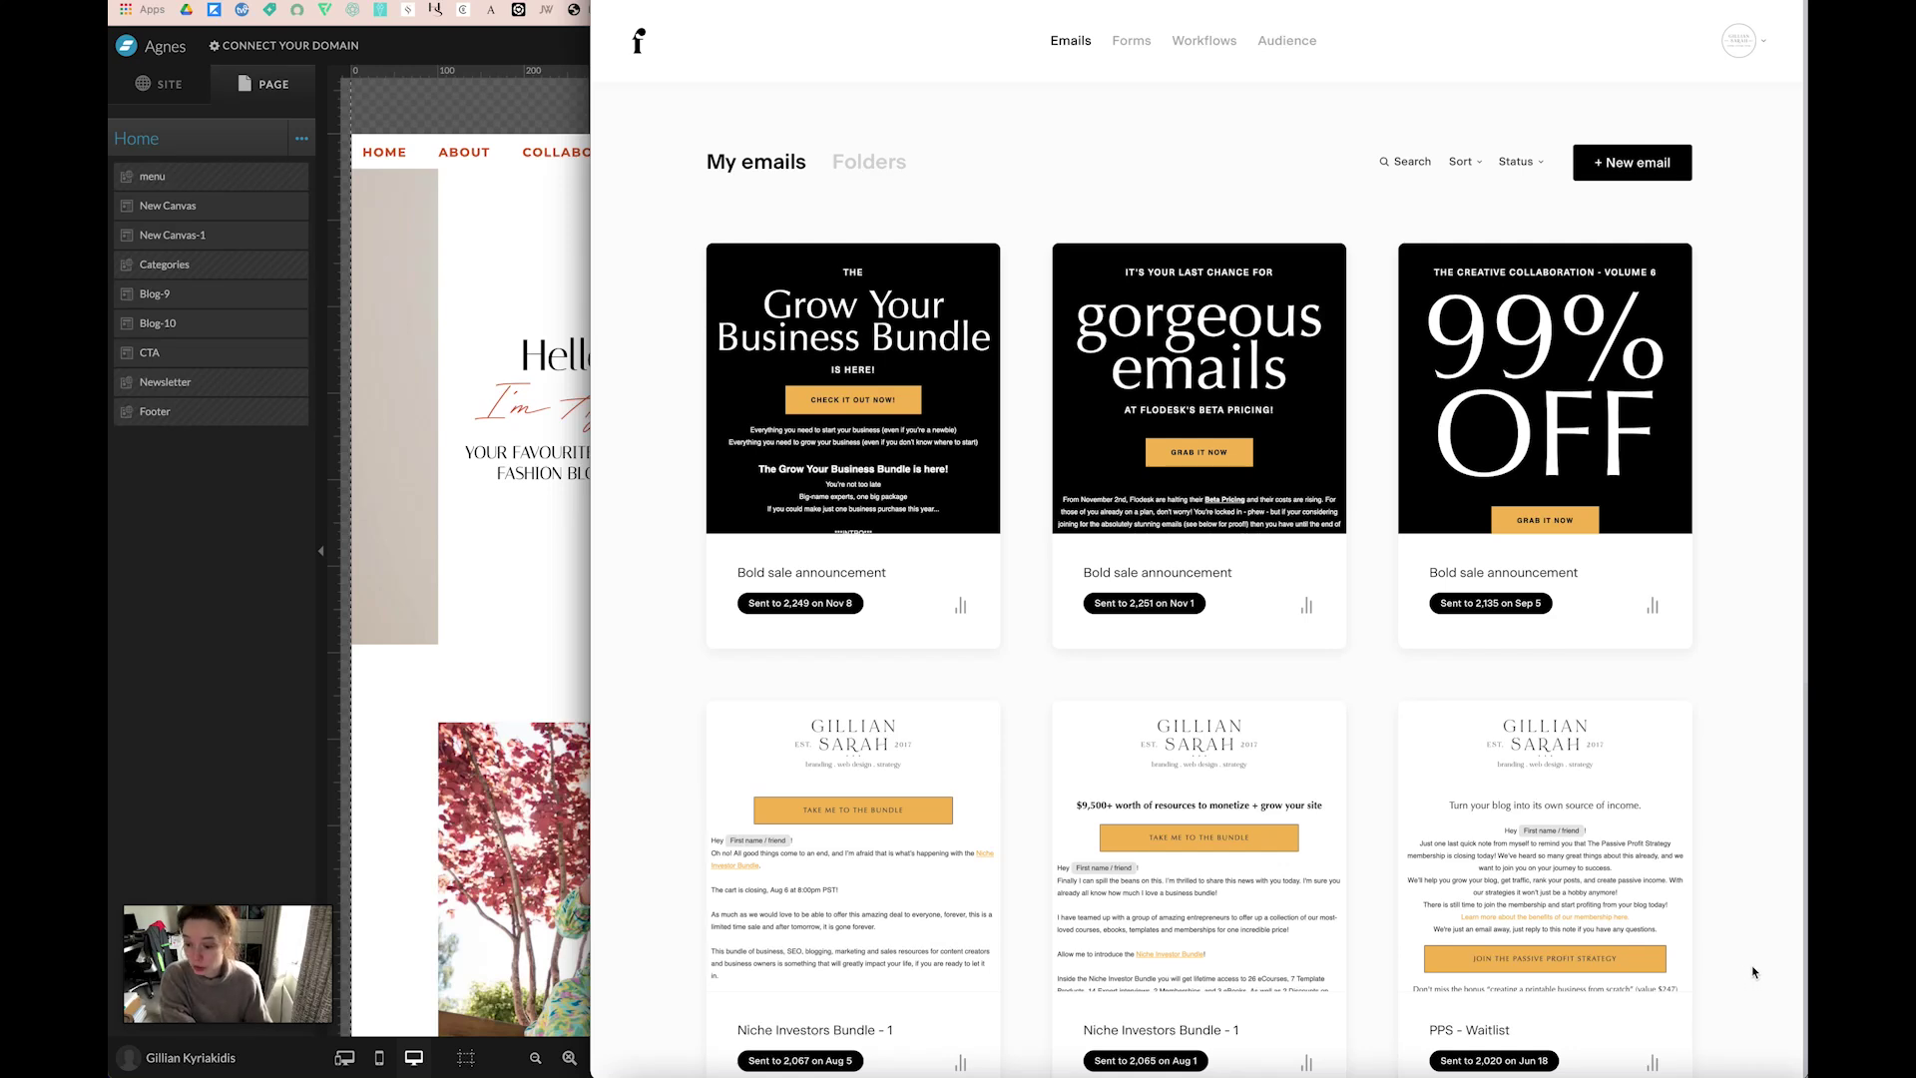
Open the Showit home page's Newsletter section on its own canvas, with the email sign-up form.
key(super+Tab)
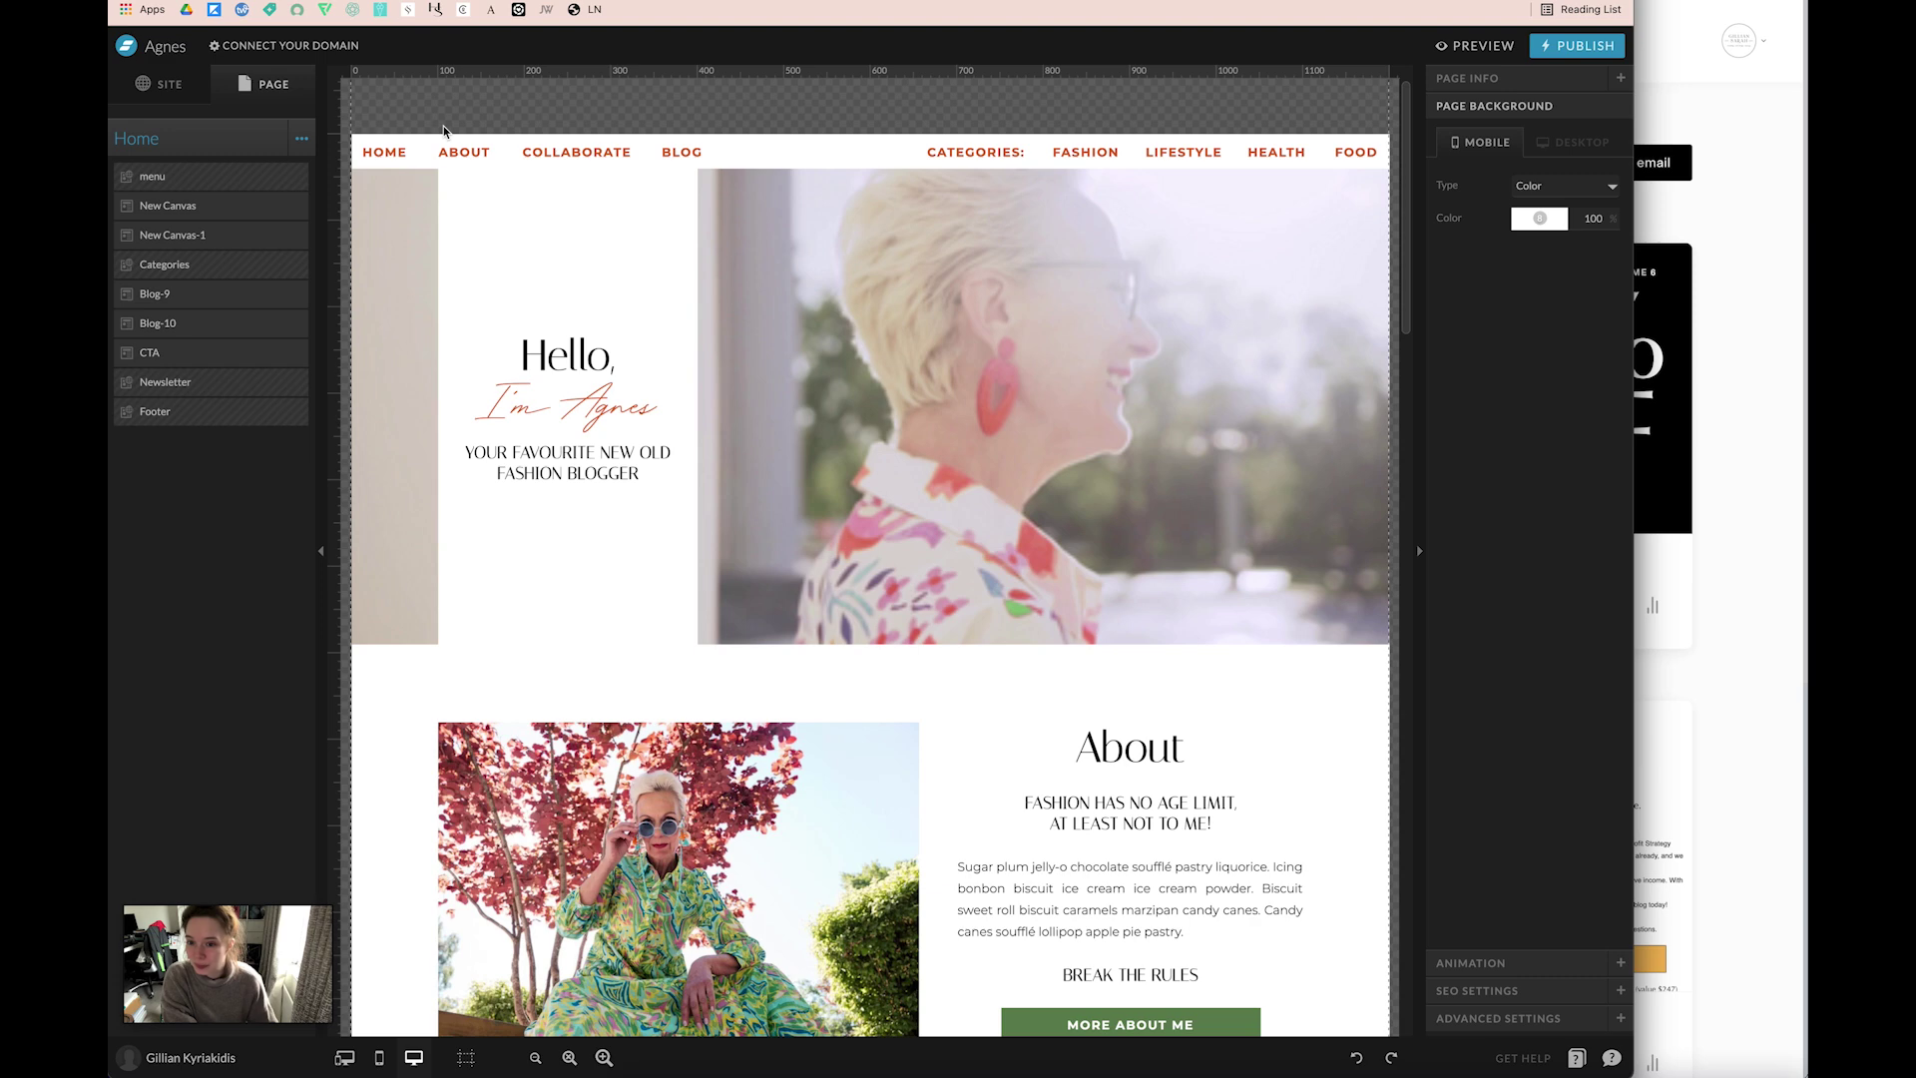
scroll(1357, 189, down, 1)
scroll(1370, 208, down, 15)
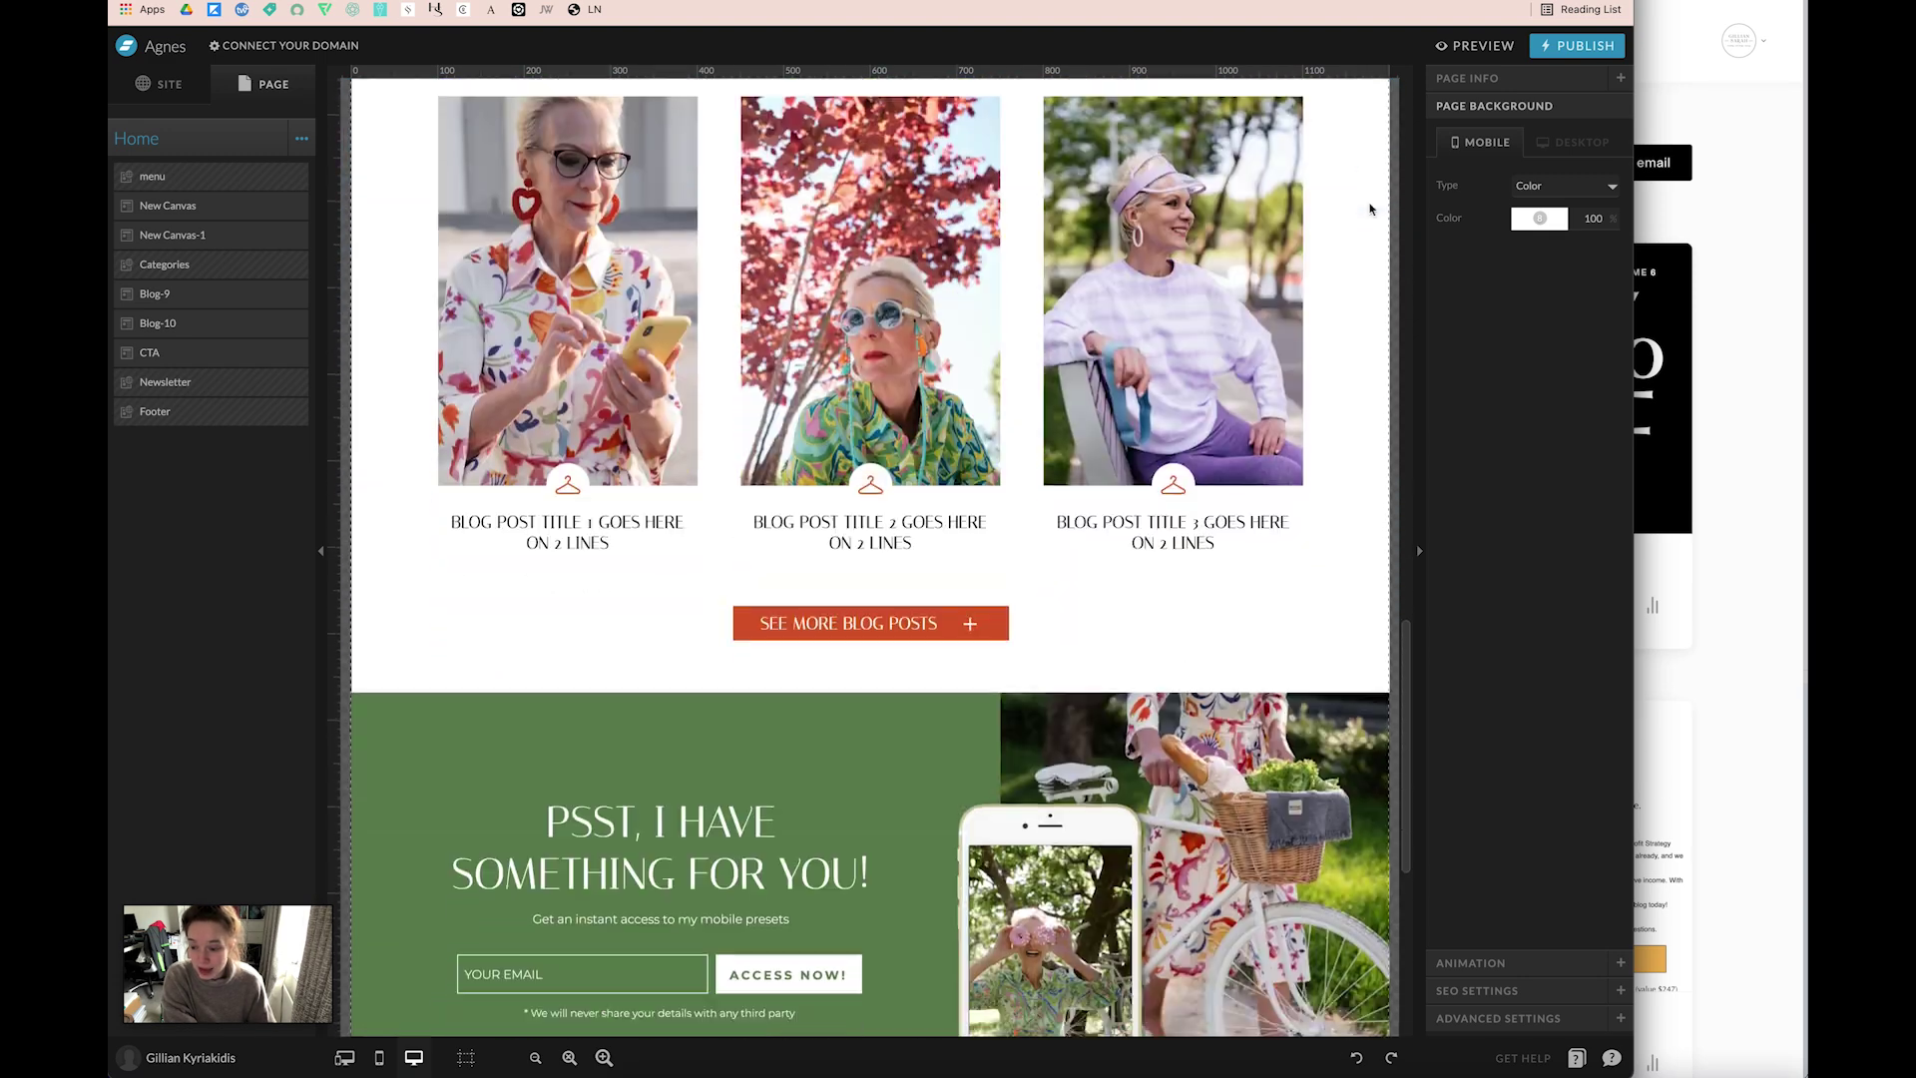
scroll(1369, 205, down, 10)
mouse_move(831, 491)
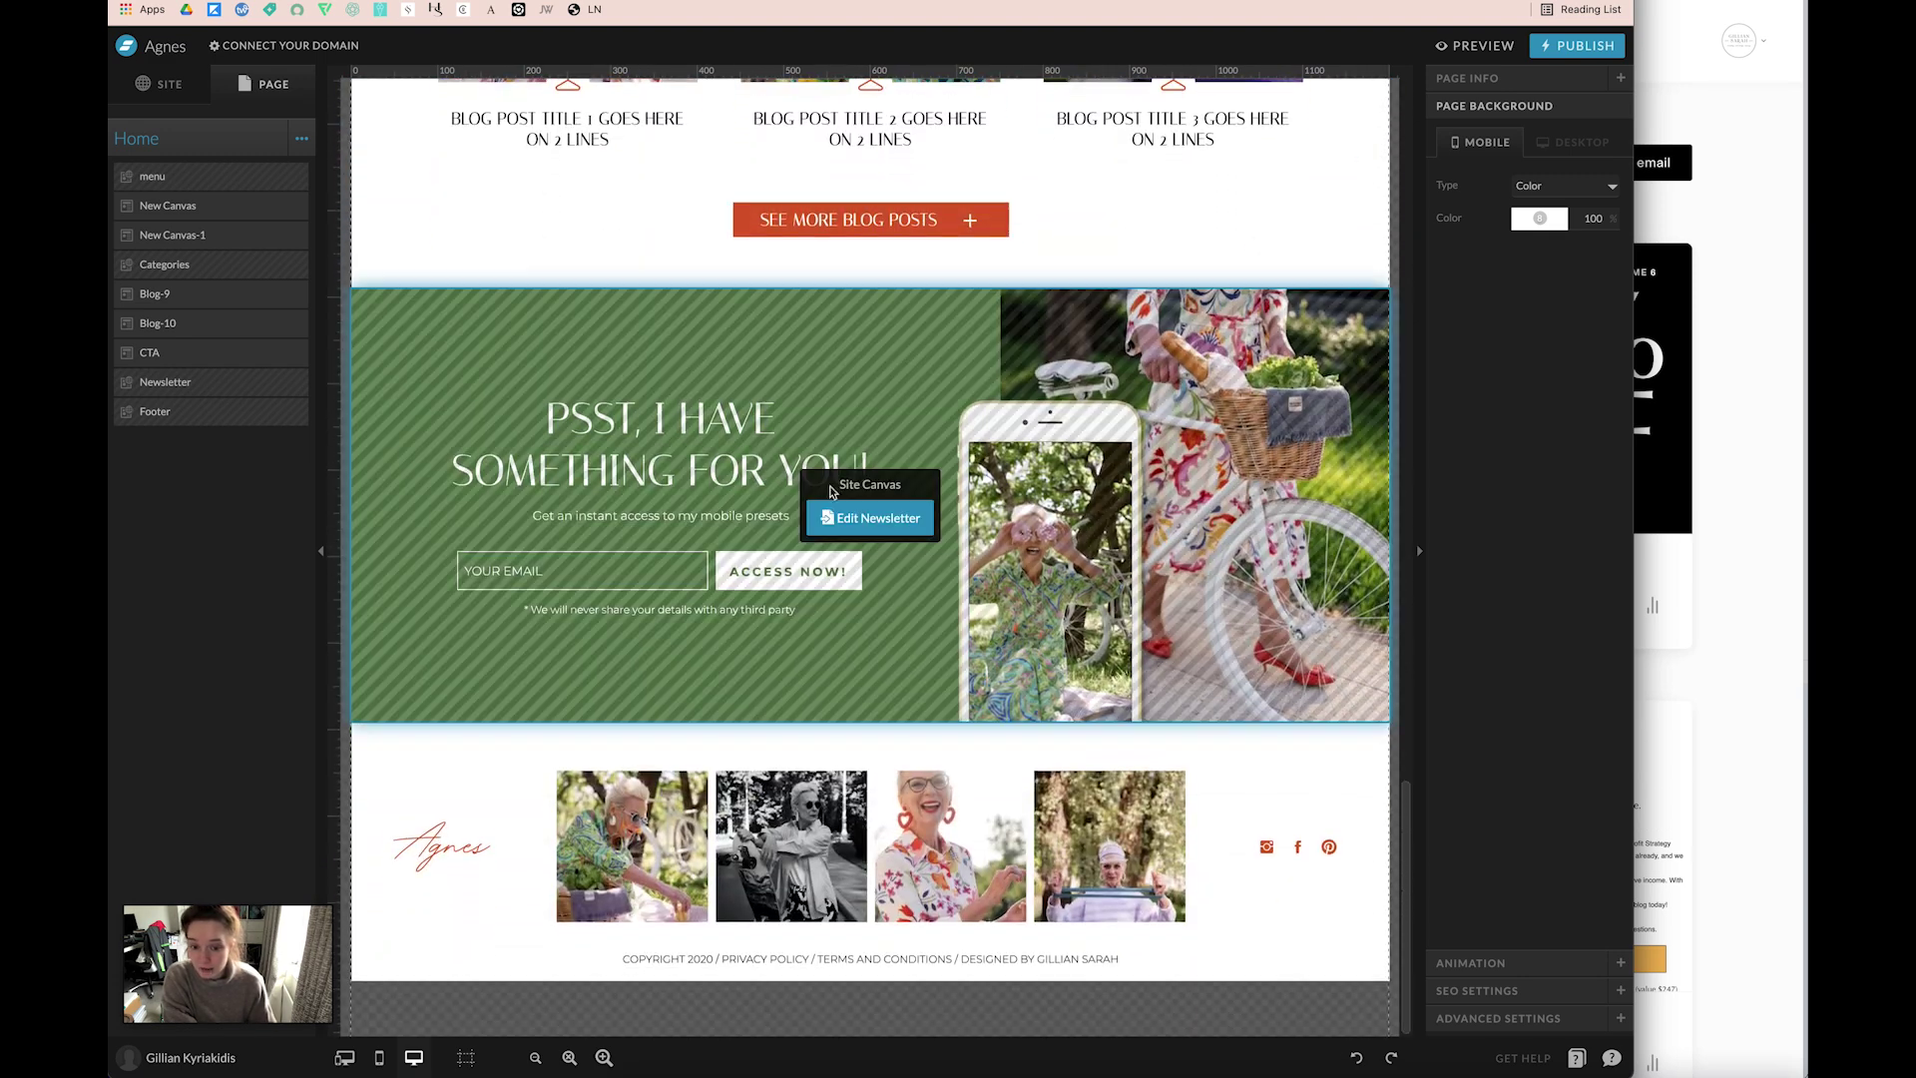
double_click(744, 579)
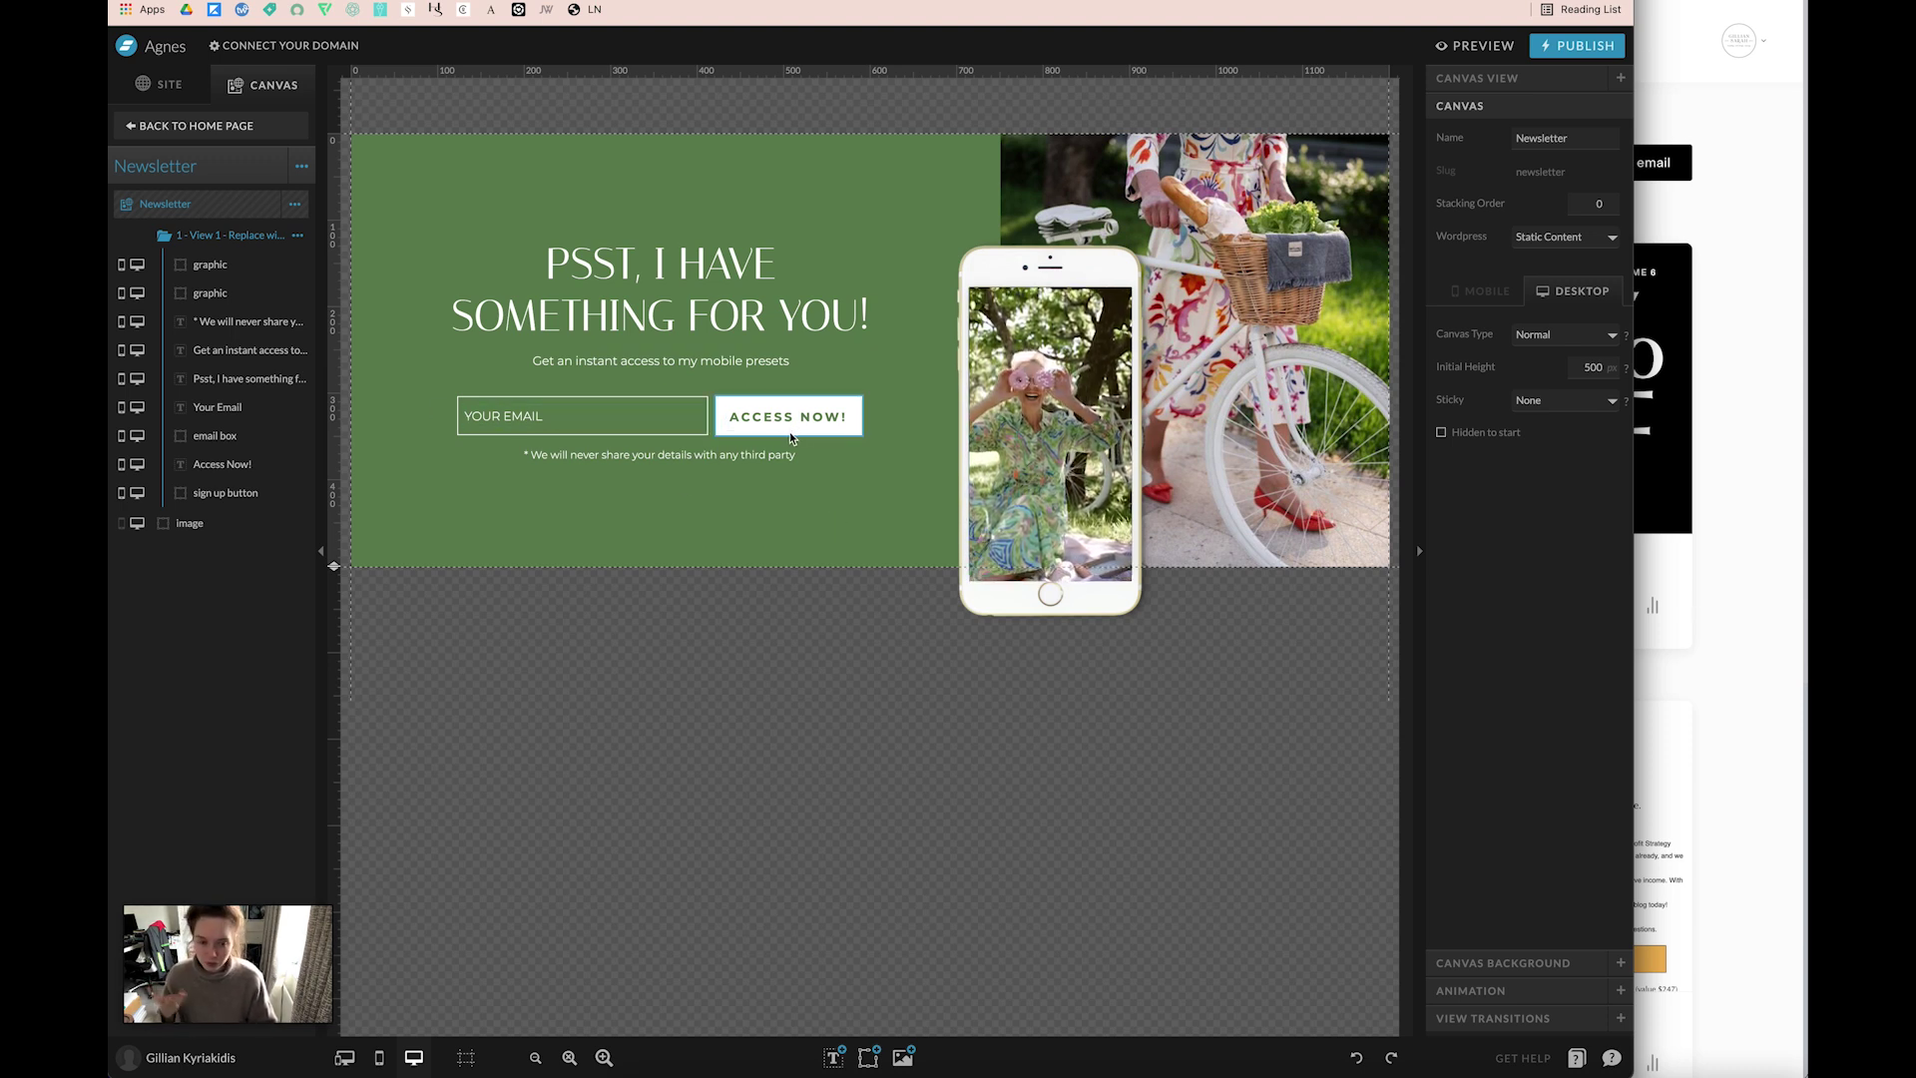
click(1734, 210)
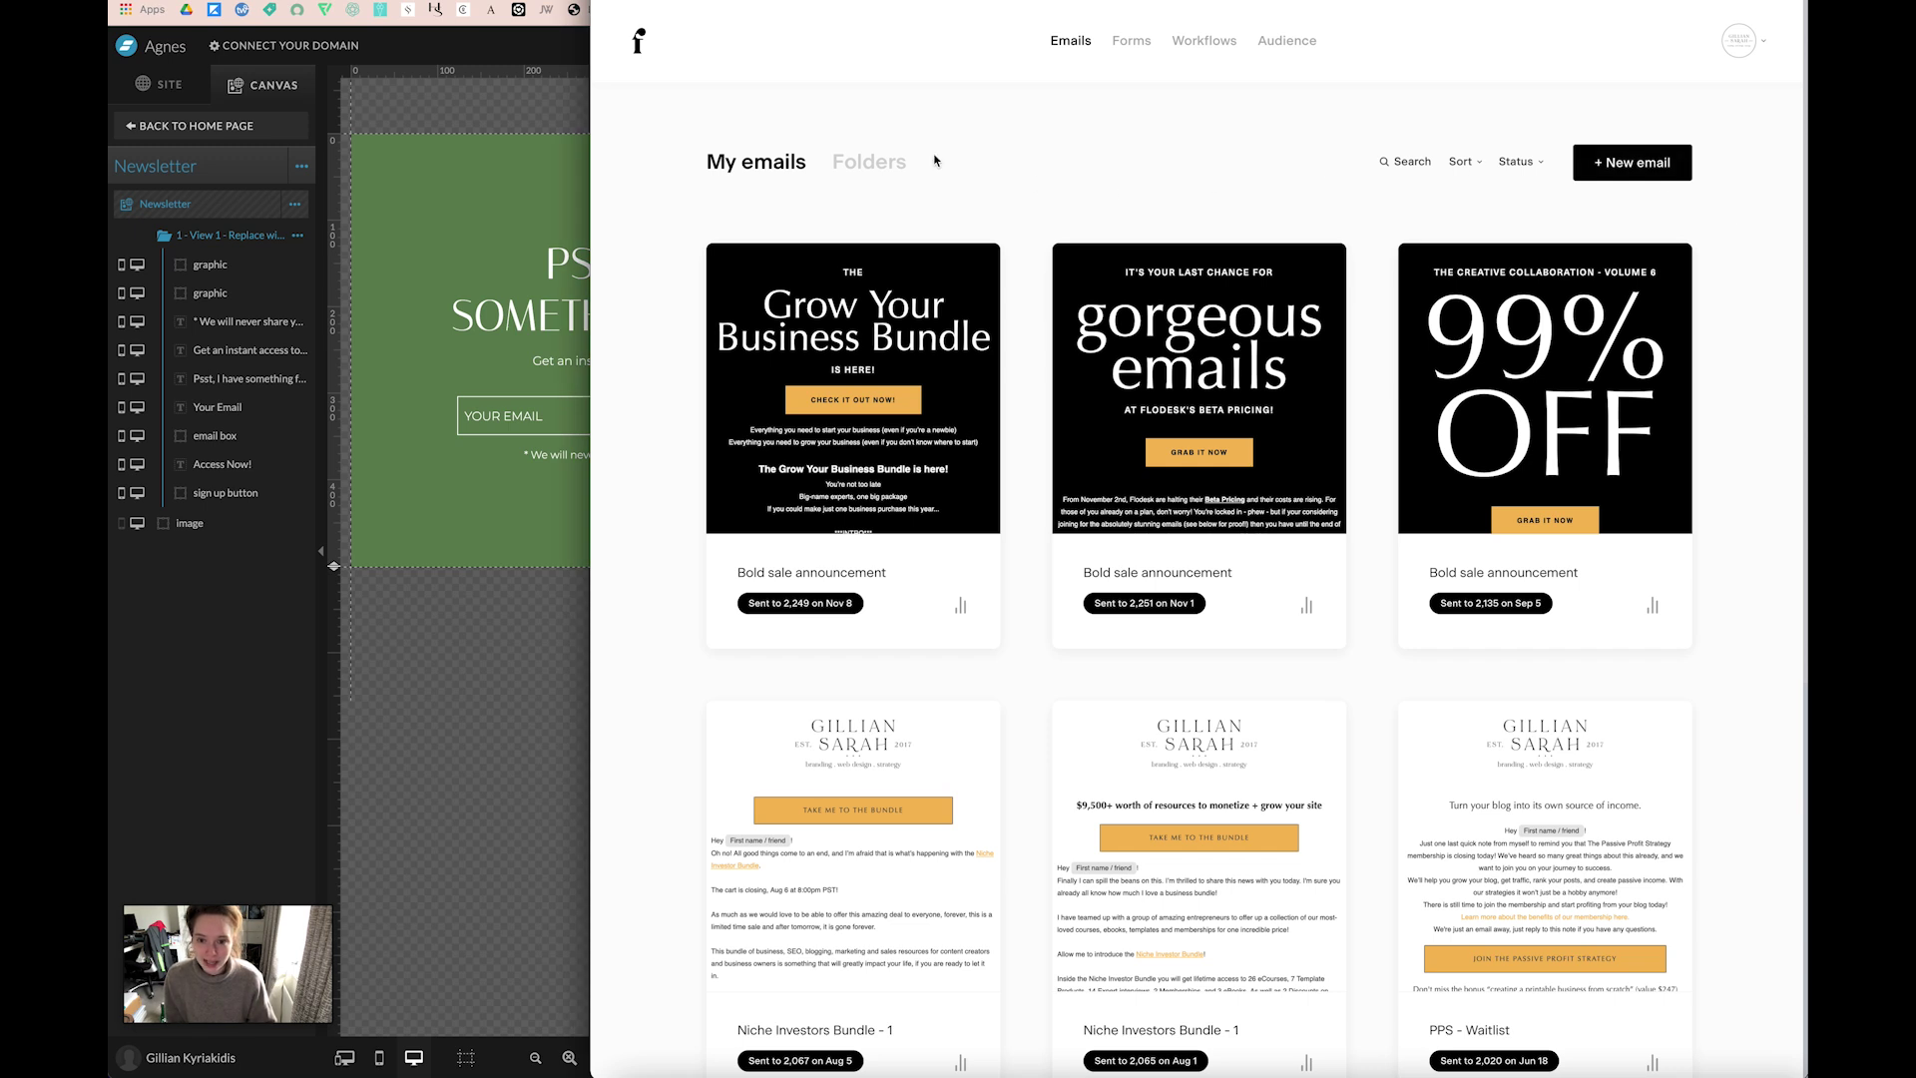
Start a new Flodesk form and filter the templates to Inline.
click(1130, 41)
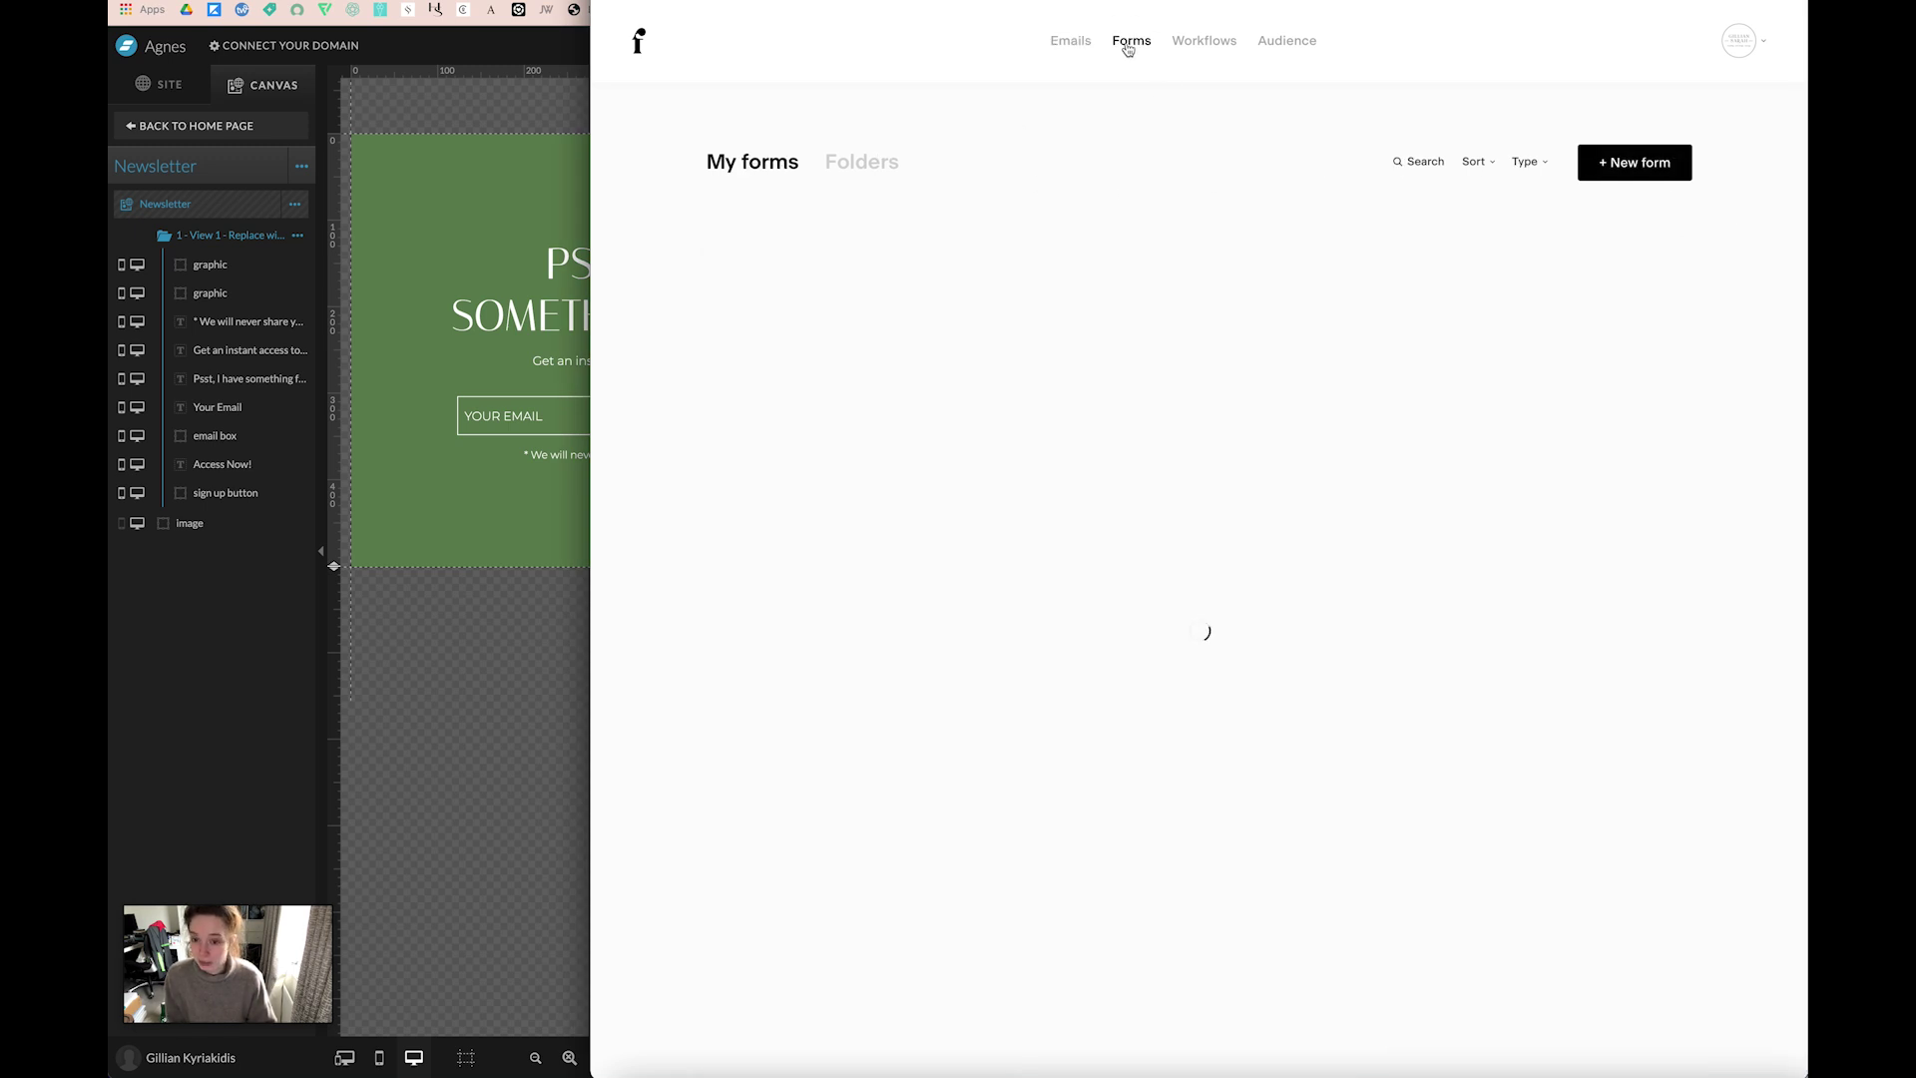
click(1624, 167)
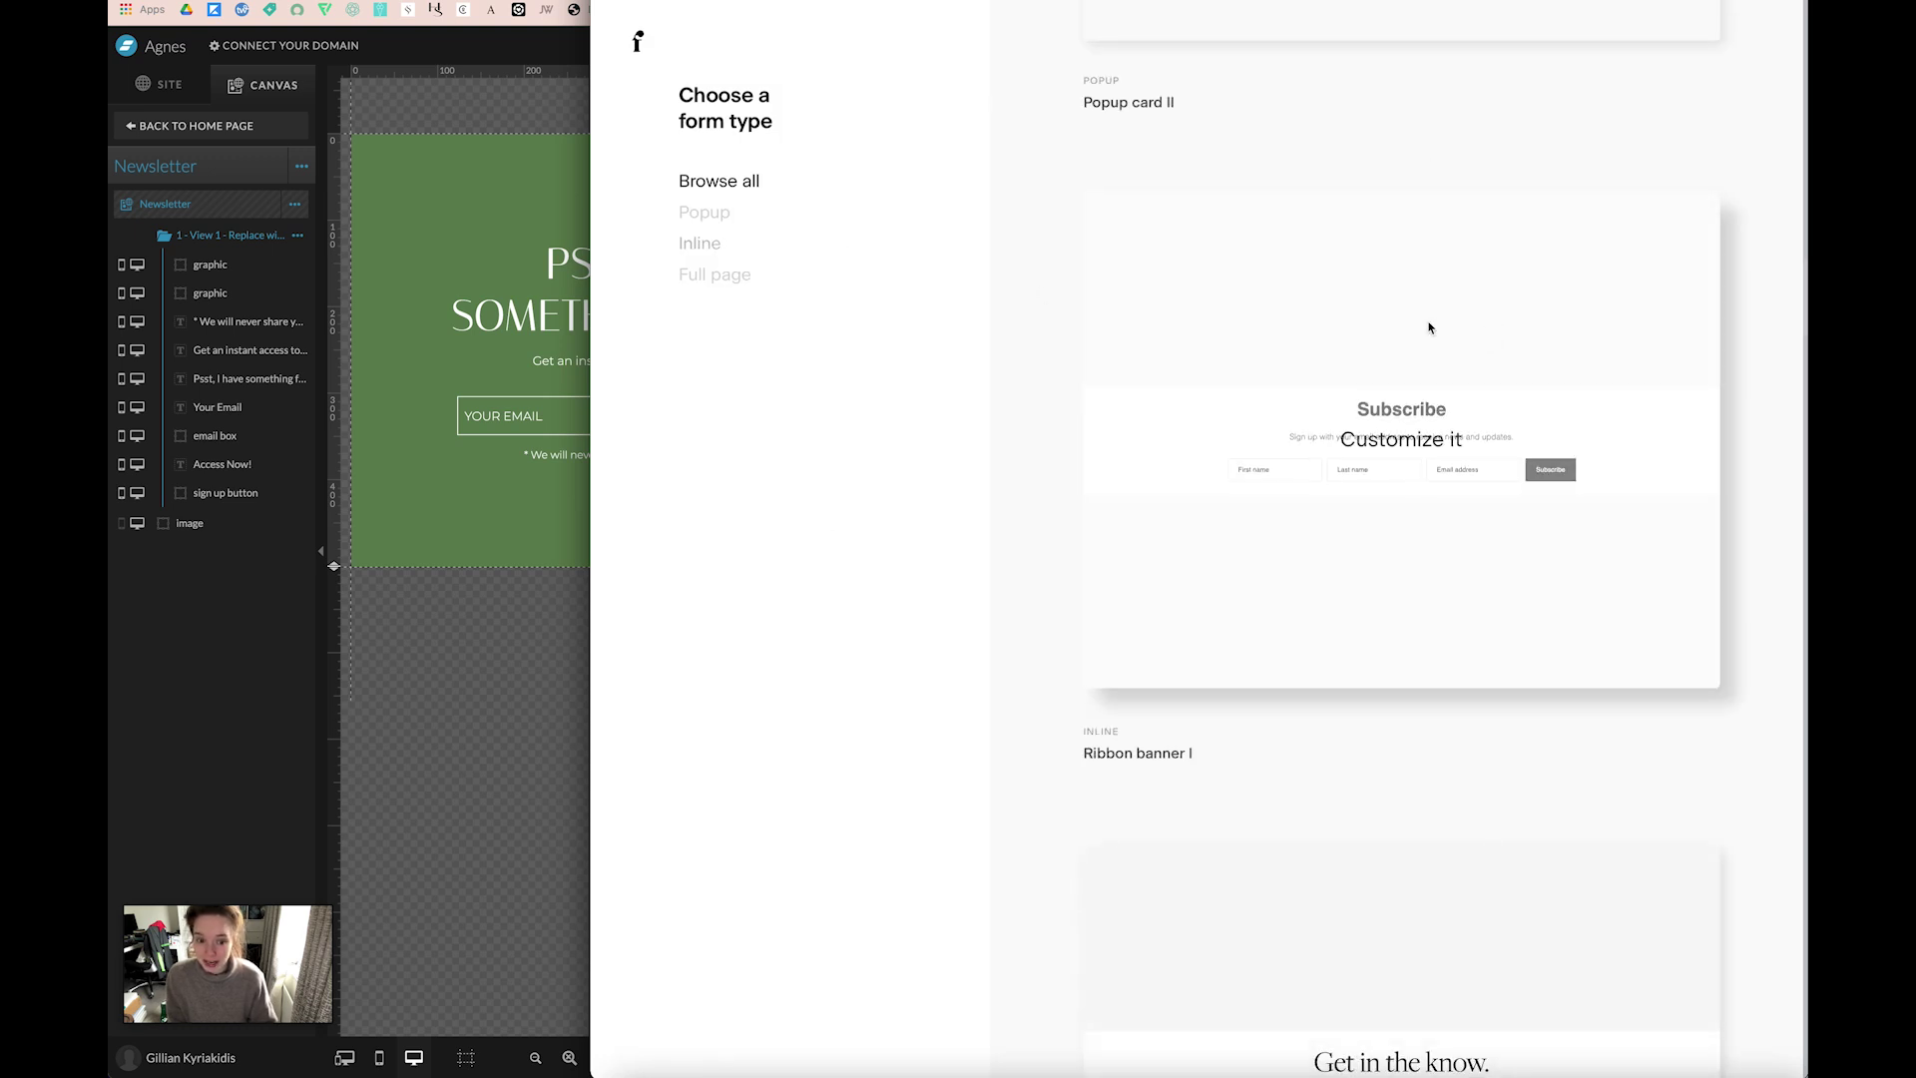
scroll(1069, 350, up, 10)
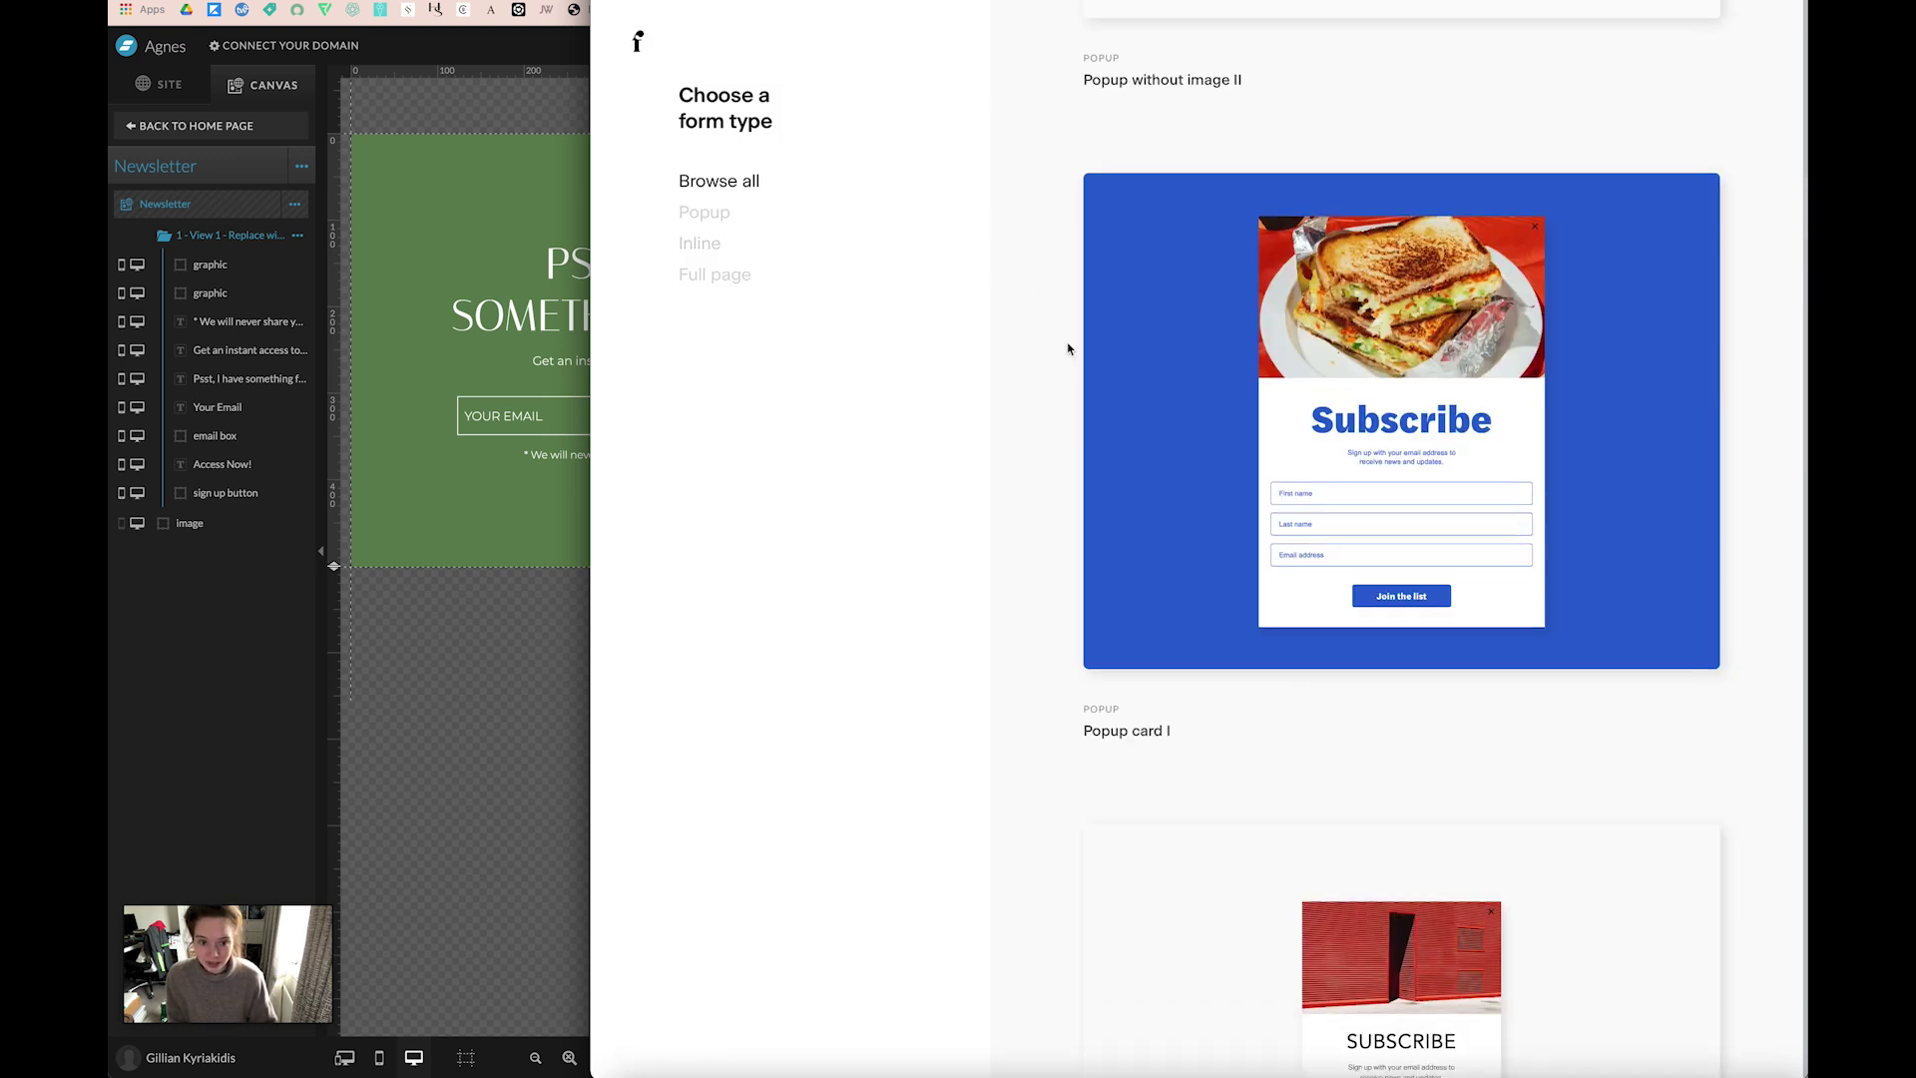
scroll(1068, 348, up, 3)
click(698, 243)
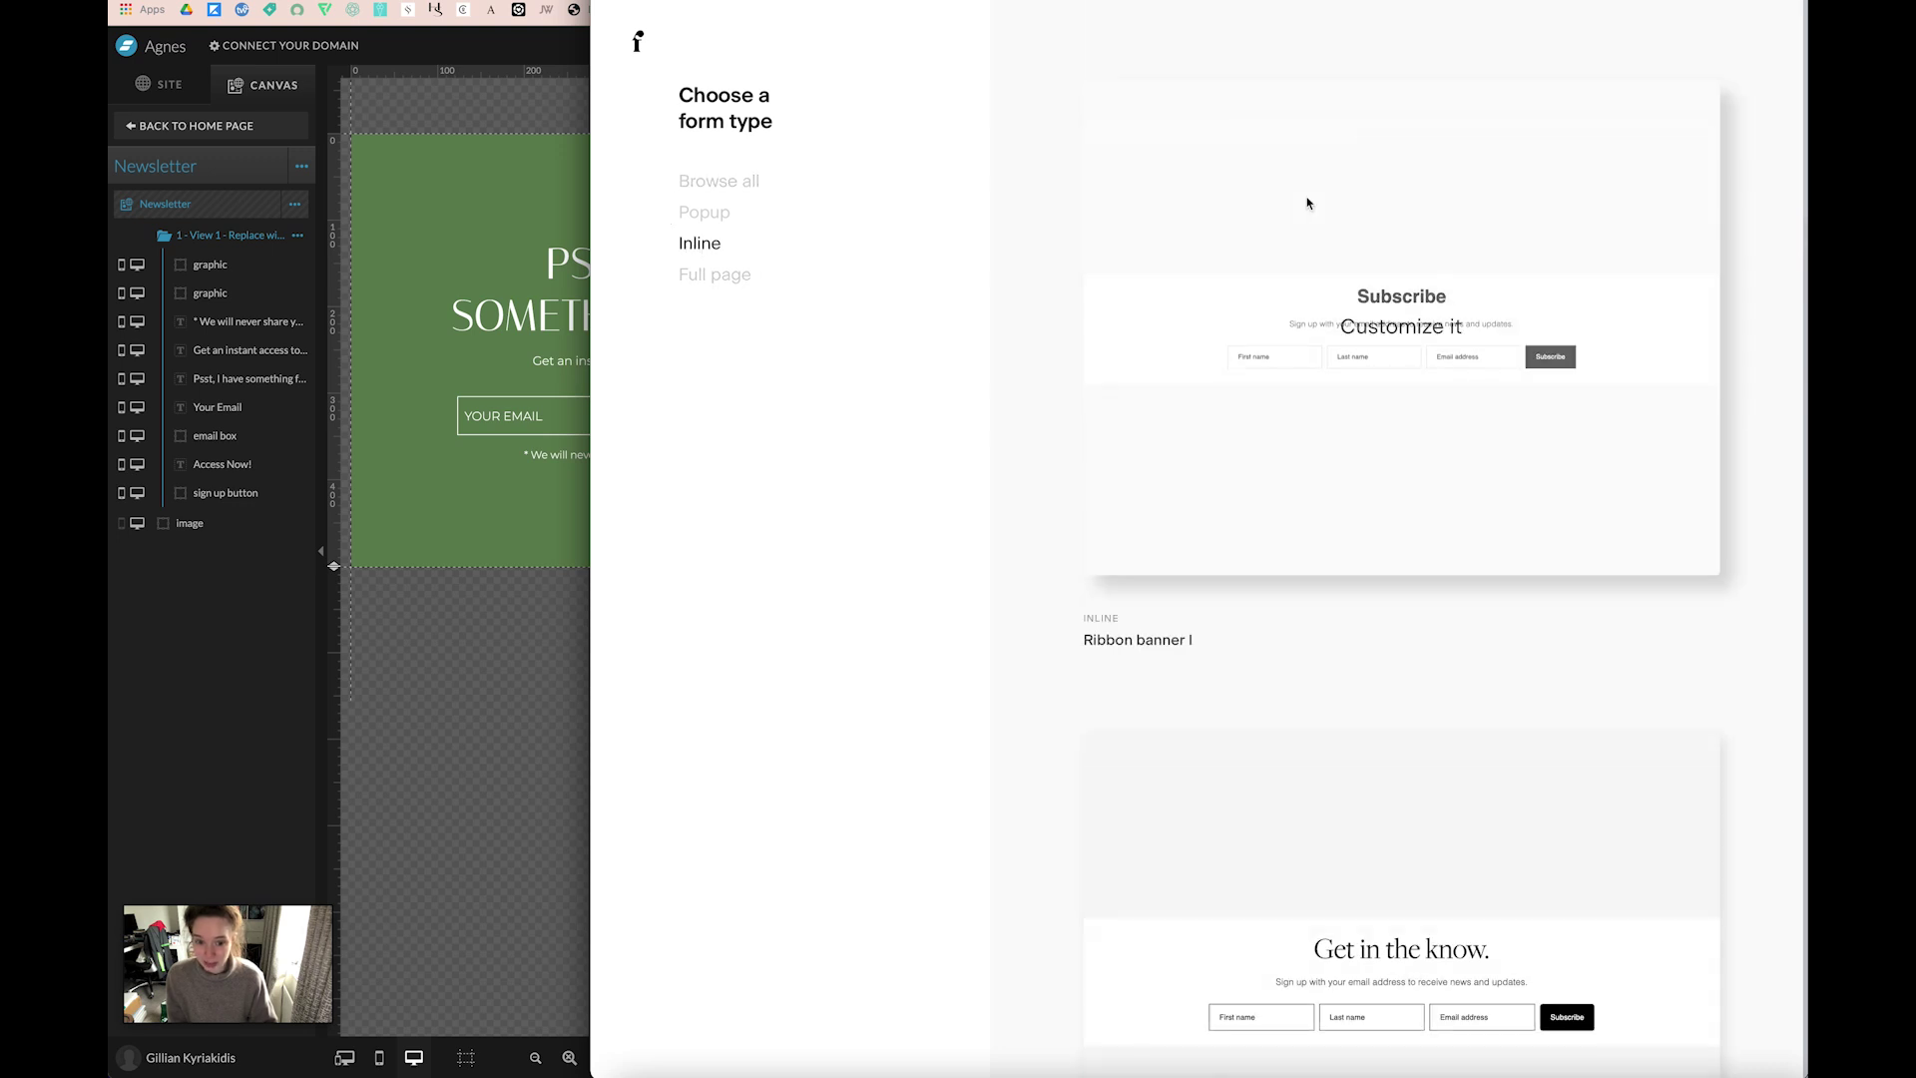
Create the Ribbon banner I form assigned to the Website Subscribers segment.
scroll(1307, 204, down, 10)
scroll(1467, 359, down, 6)
scroll(1473, 351, up, 20)
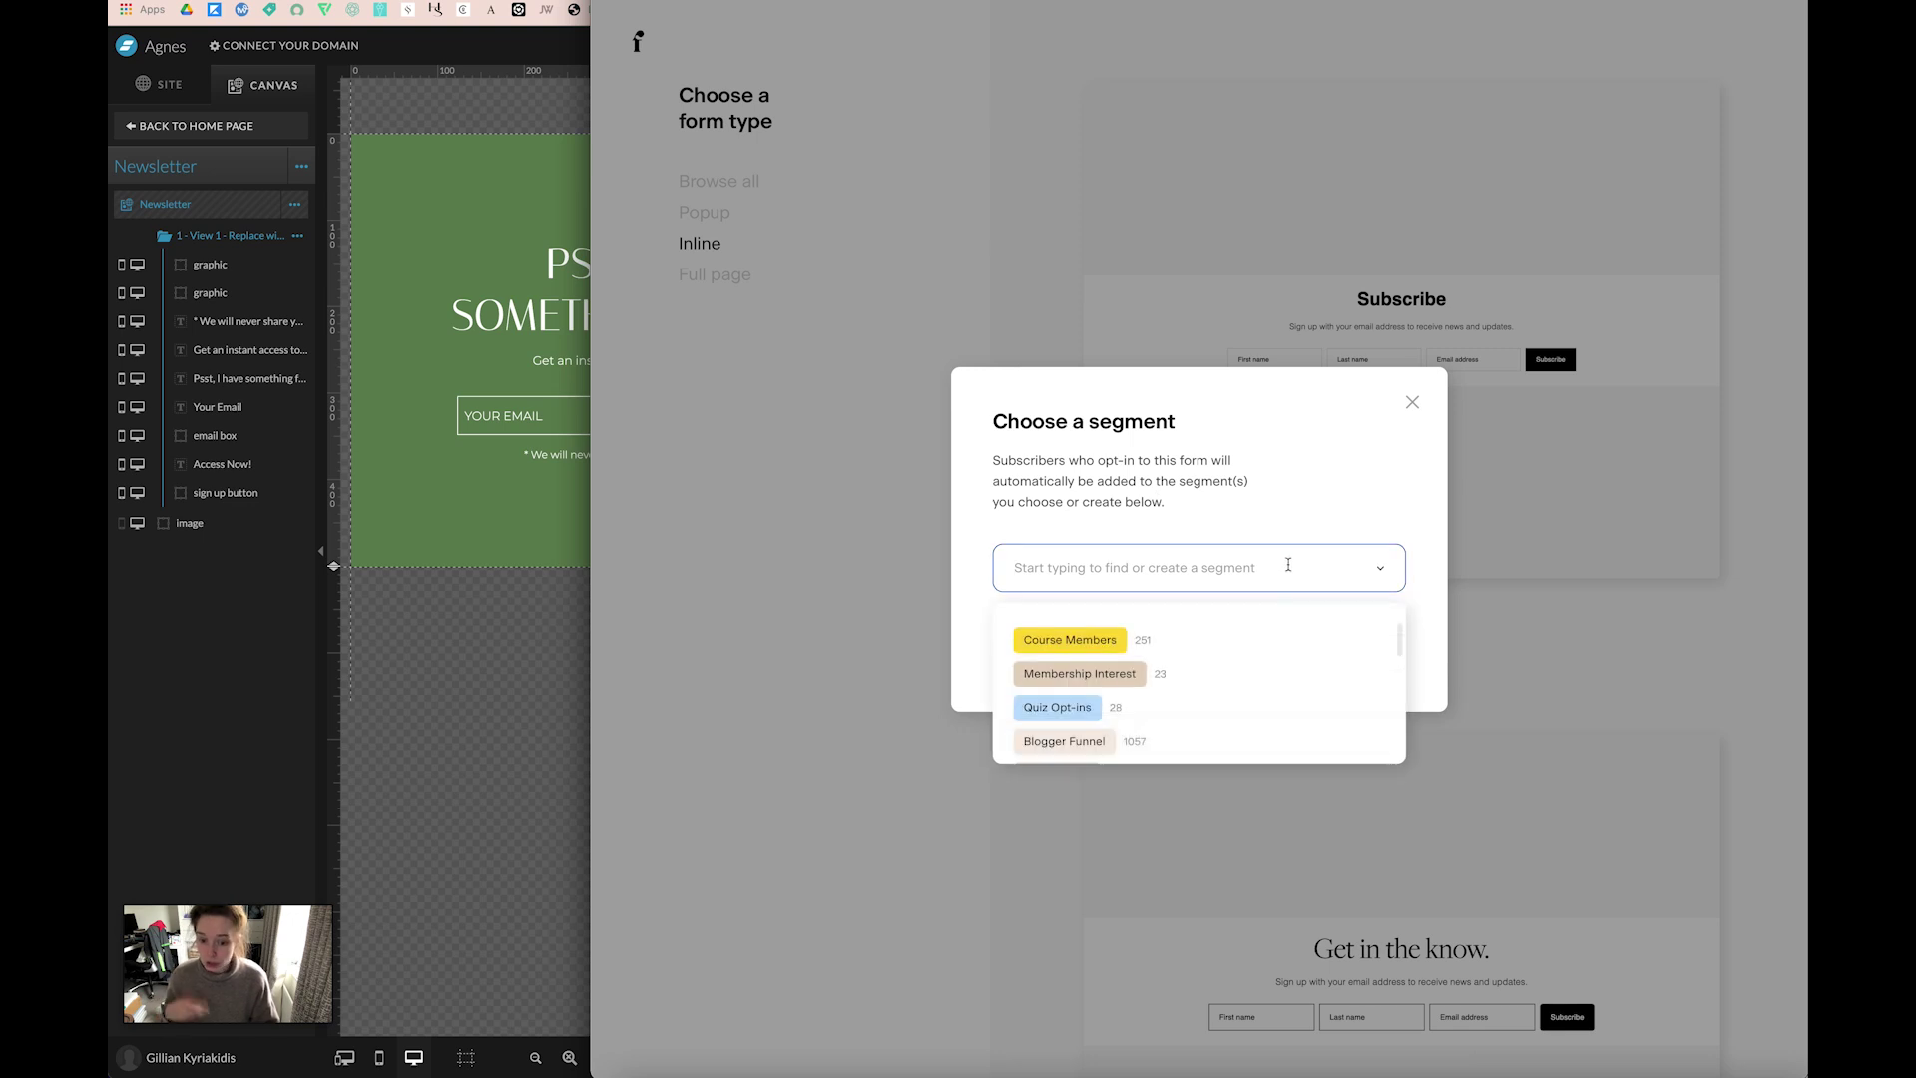
scroll(1232, 630, down, 2)
scroll(1227, 634, down, 8)
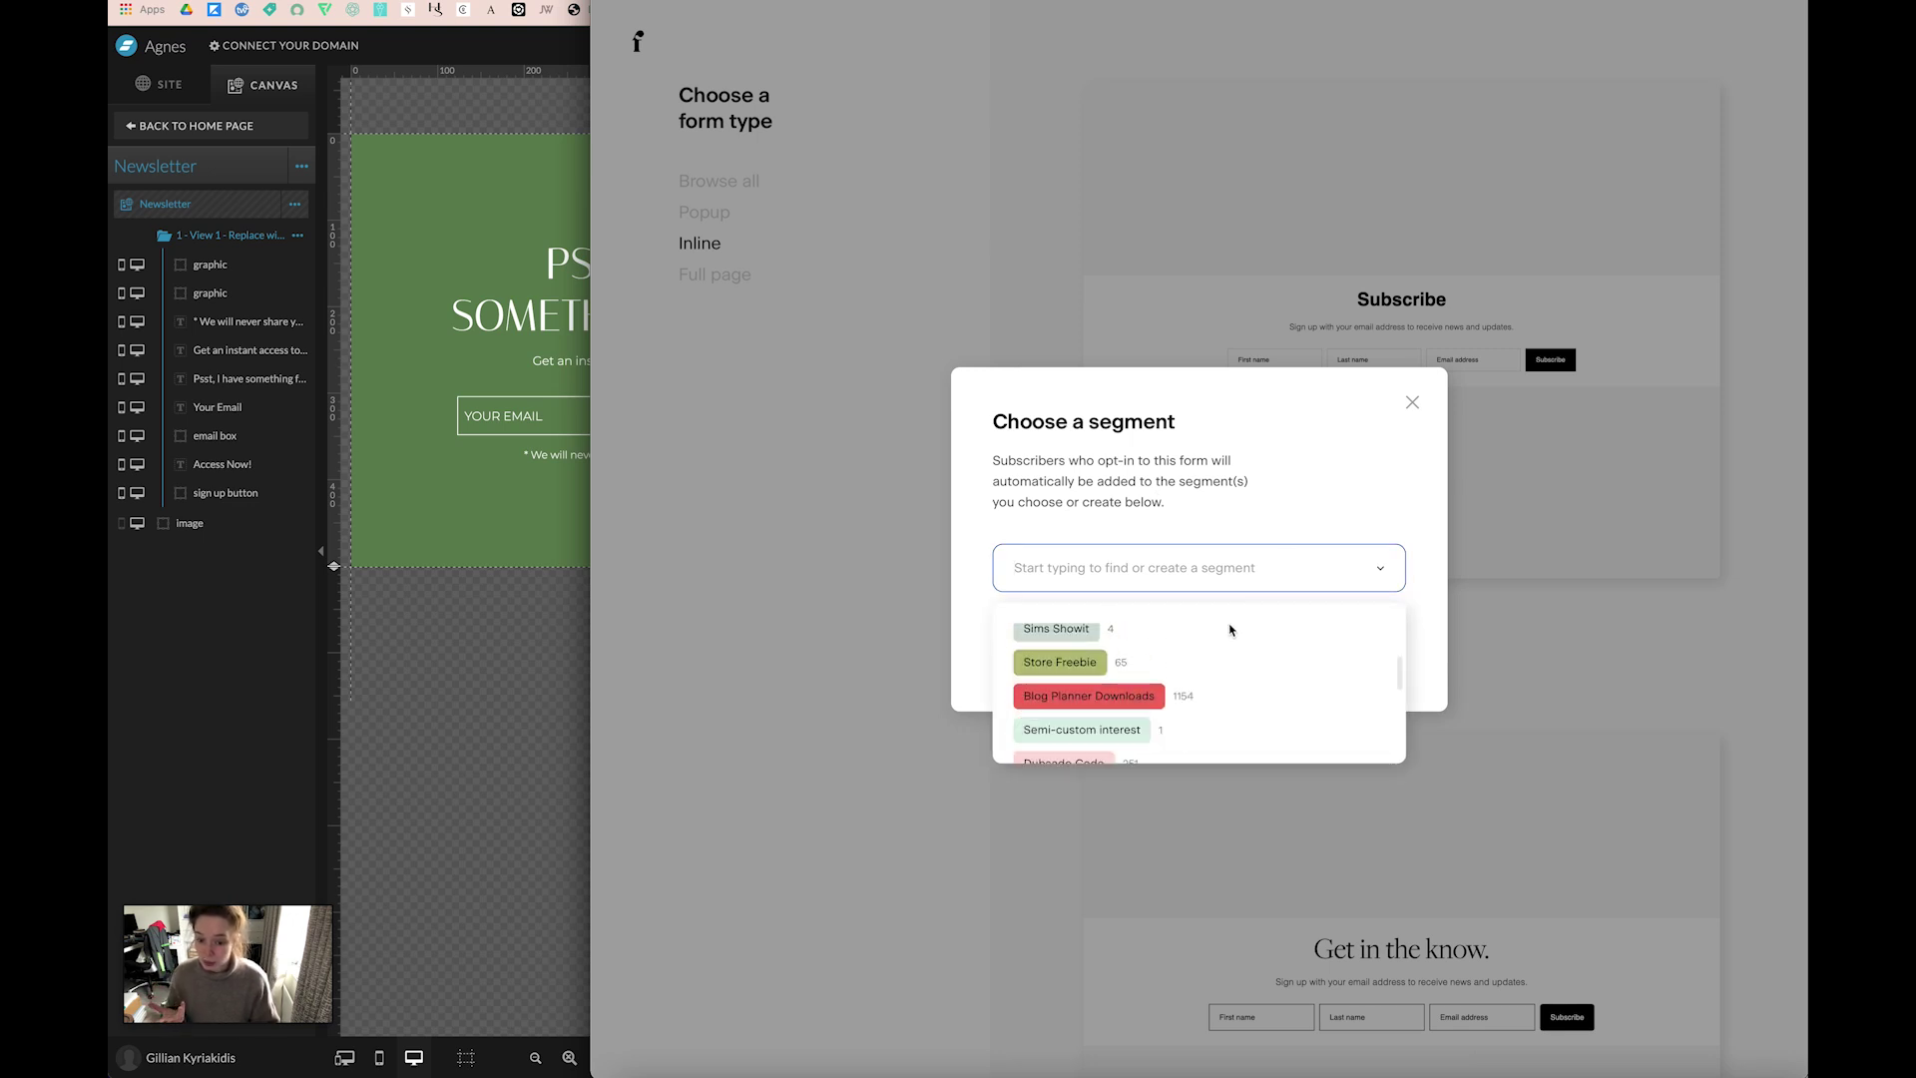
scroll(1219, 637, down, 3)
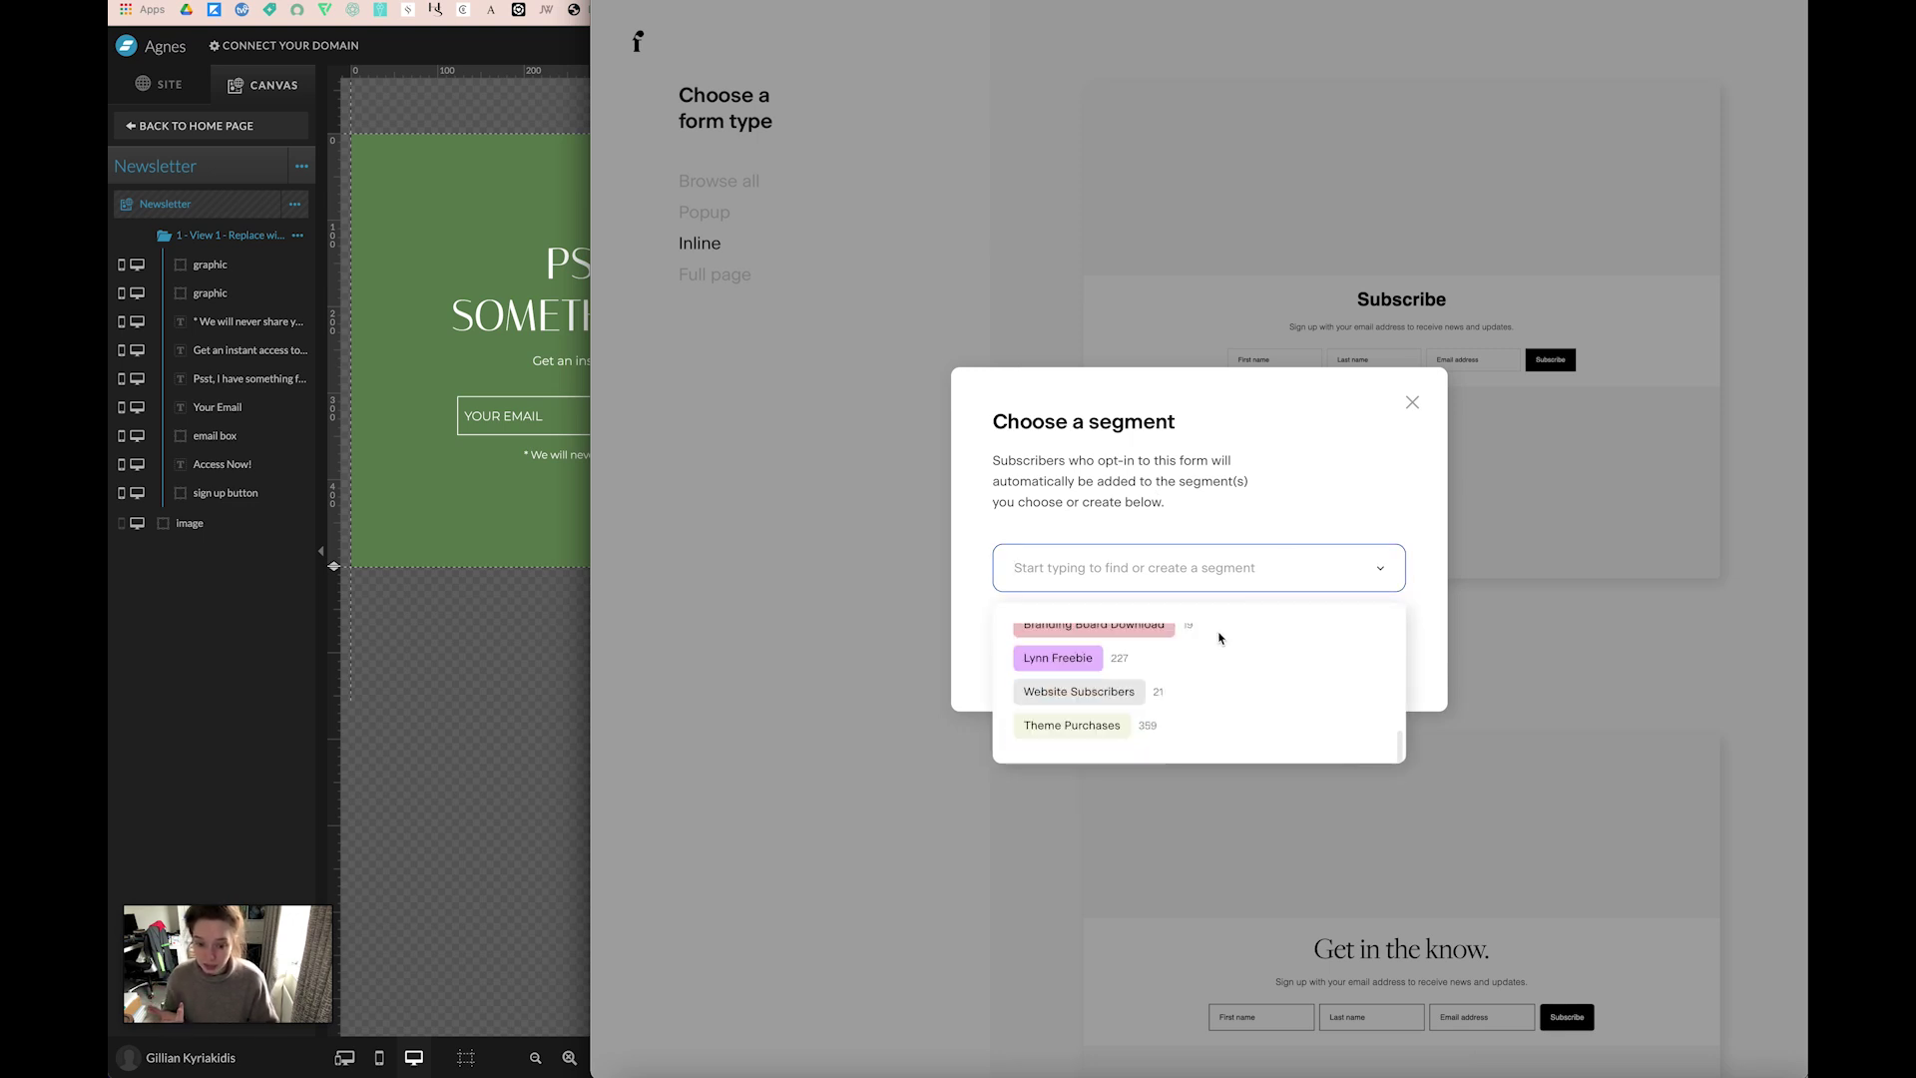
click(1066, 709)
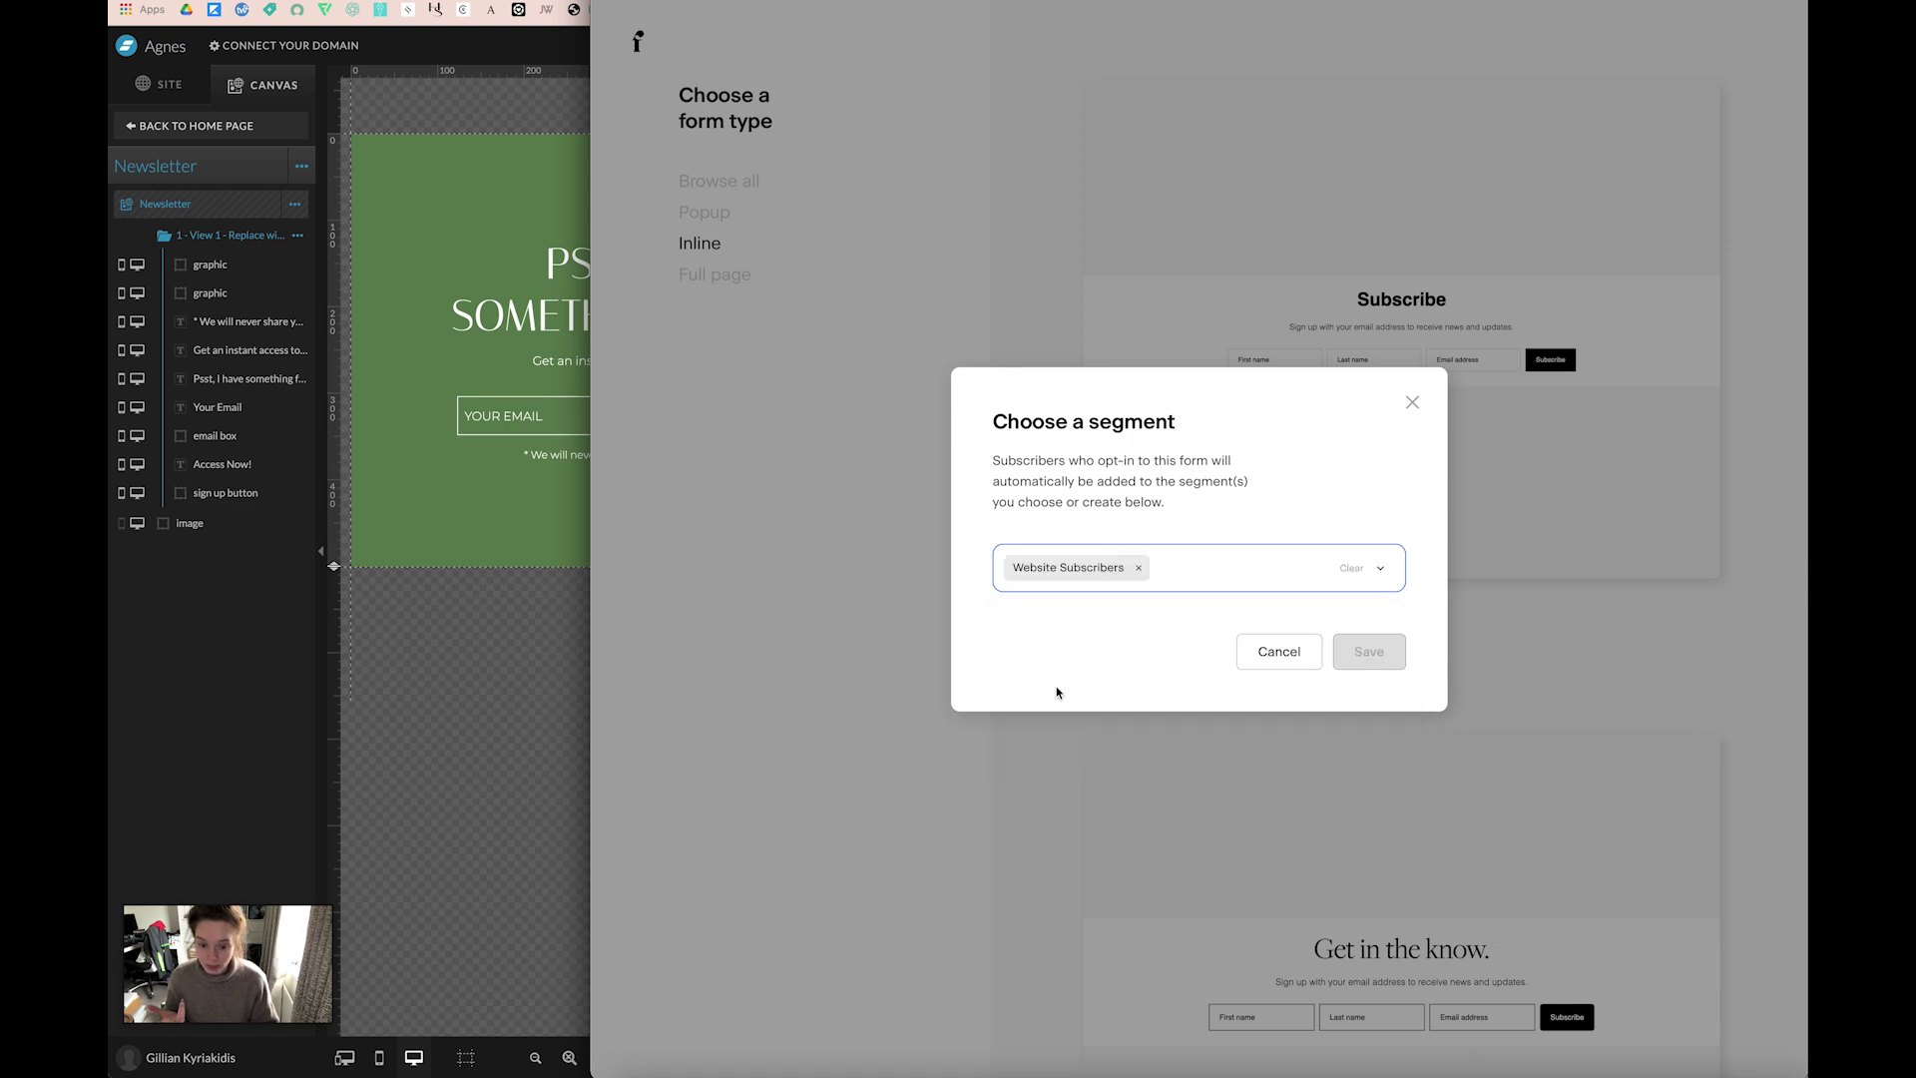
click(1373, 654)
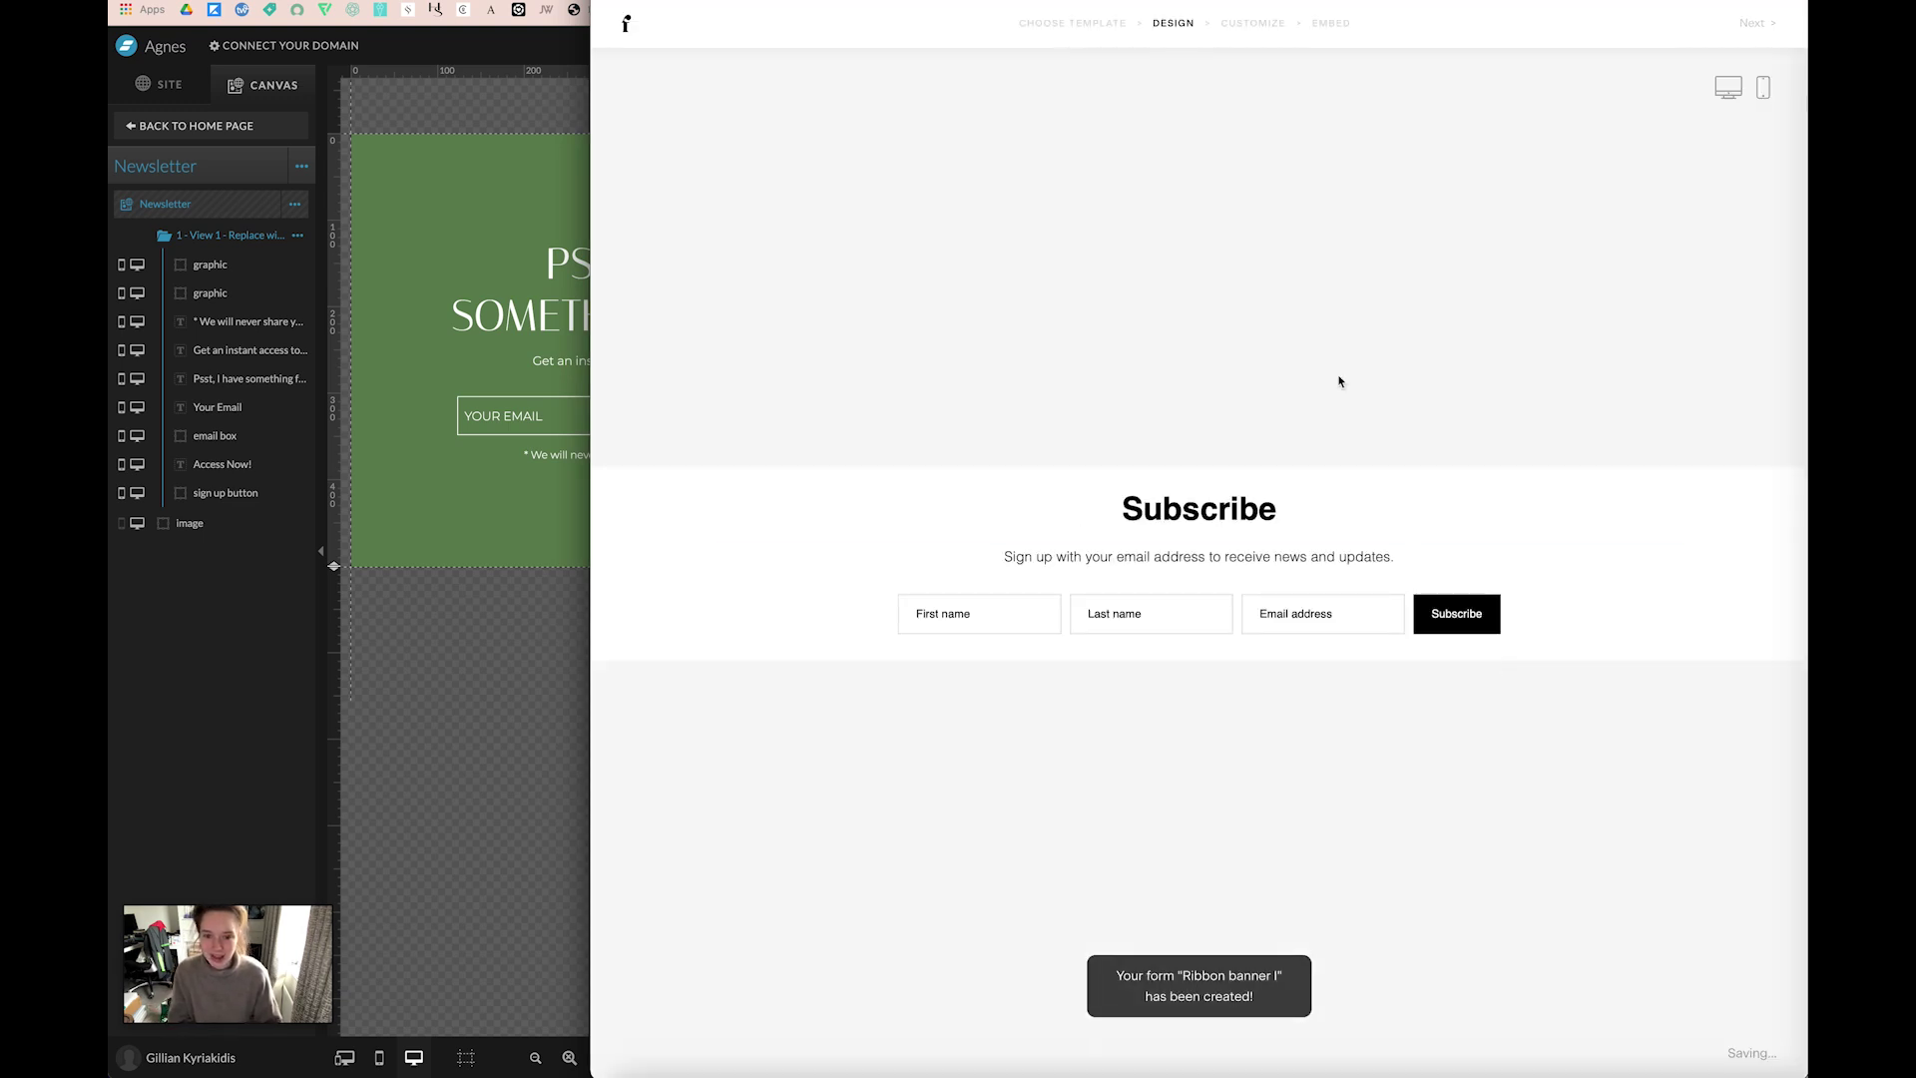
Delete the form's Subscribe heading and sign-up subtitle text.
click(443, 205)
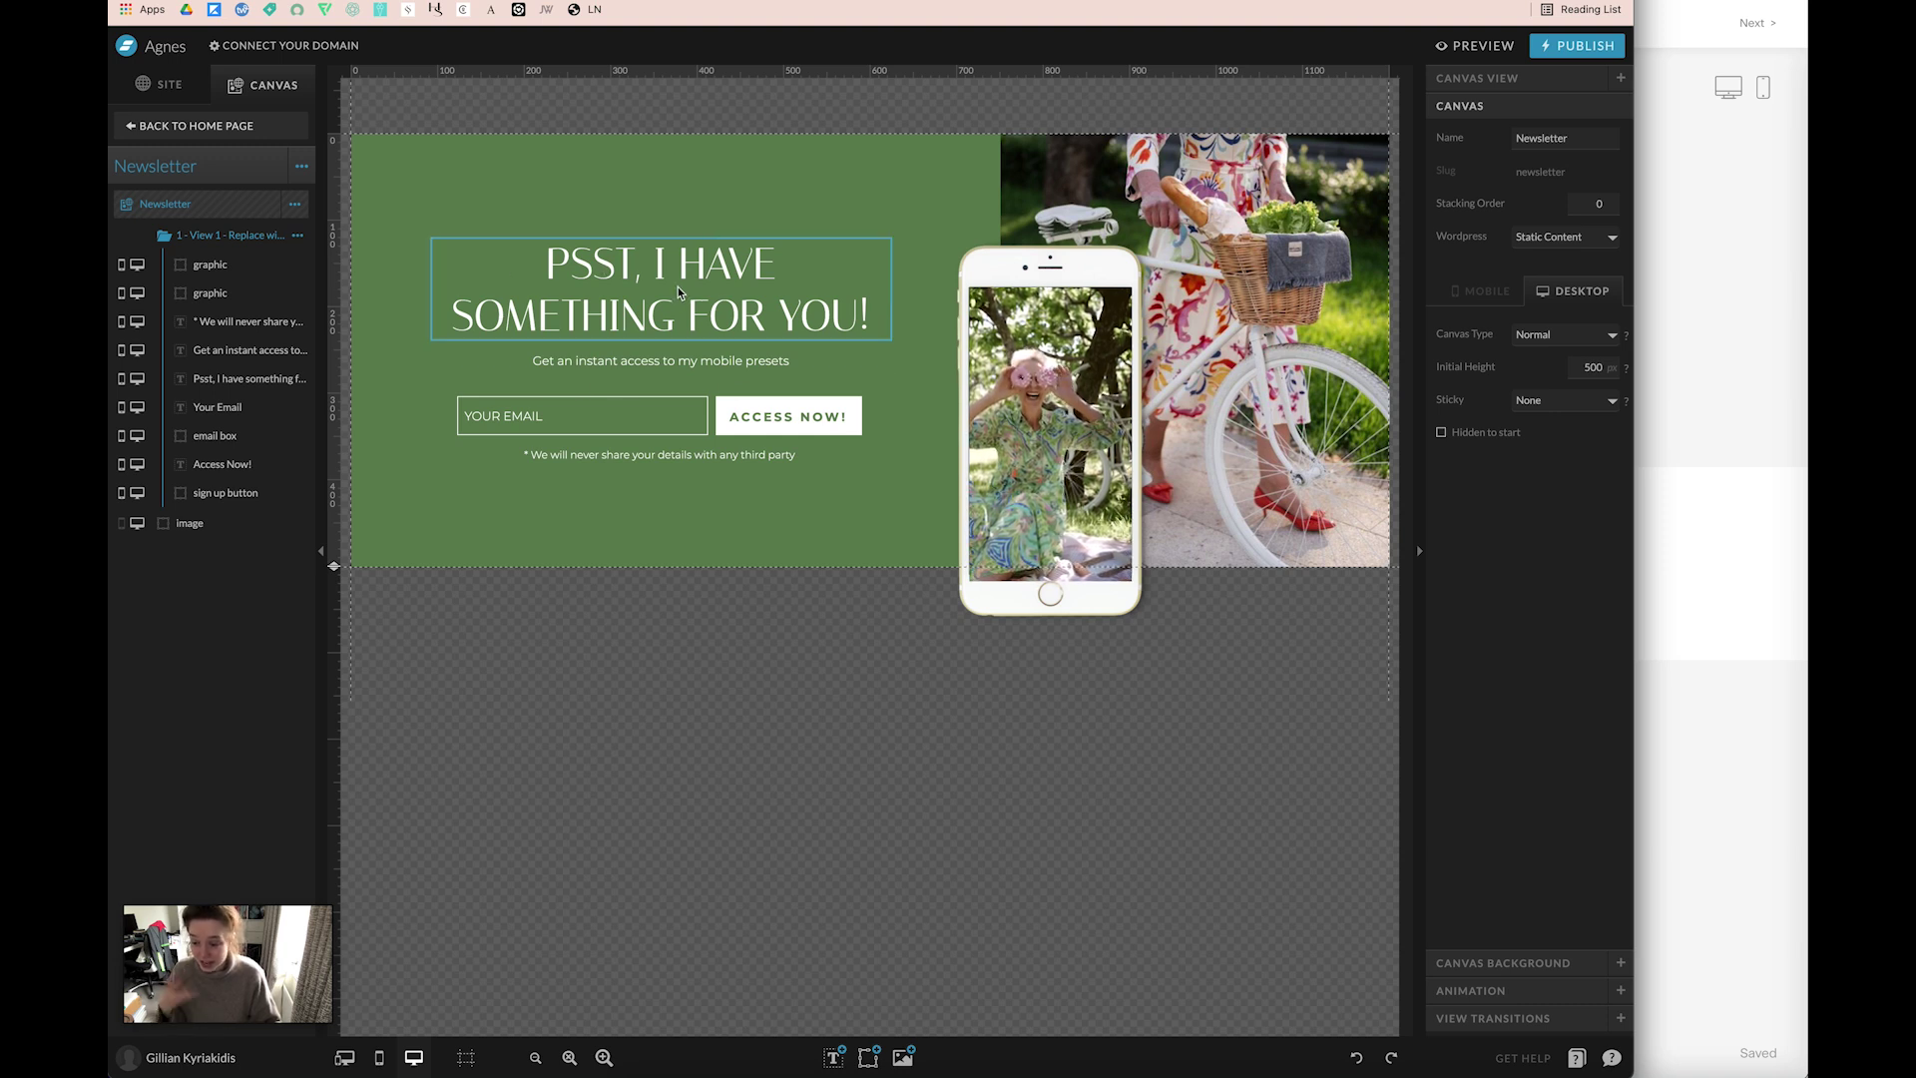
click(1685, 513)
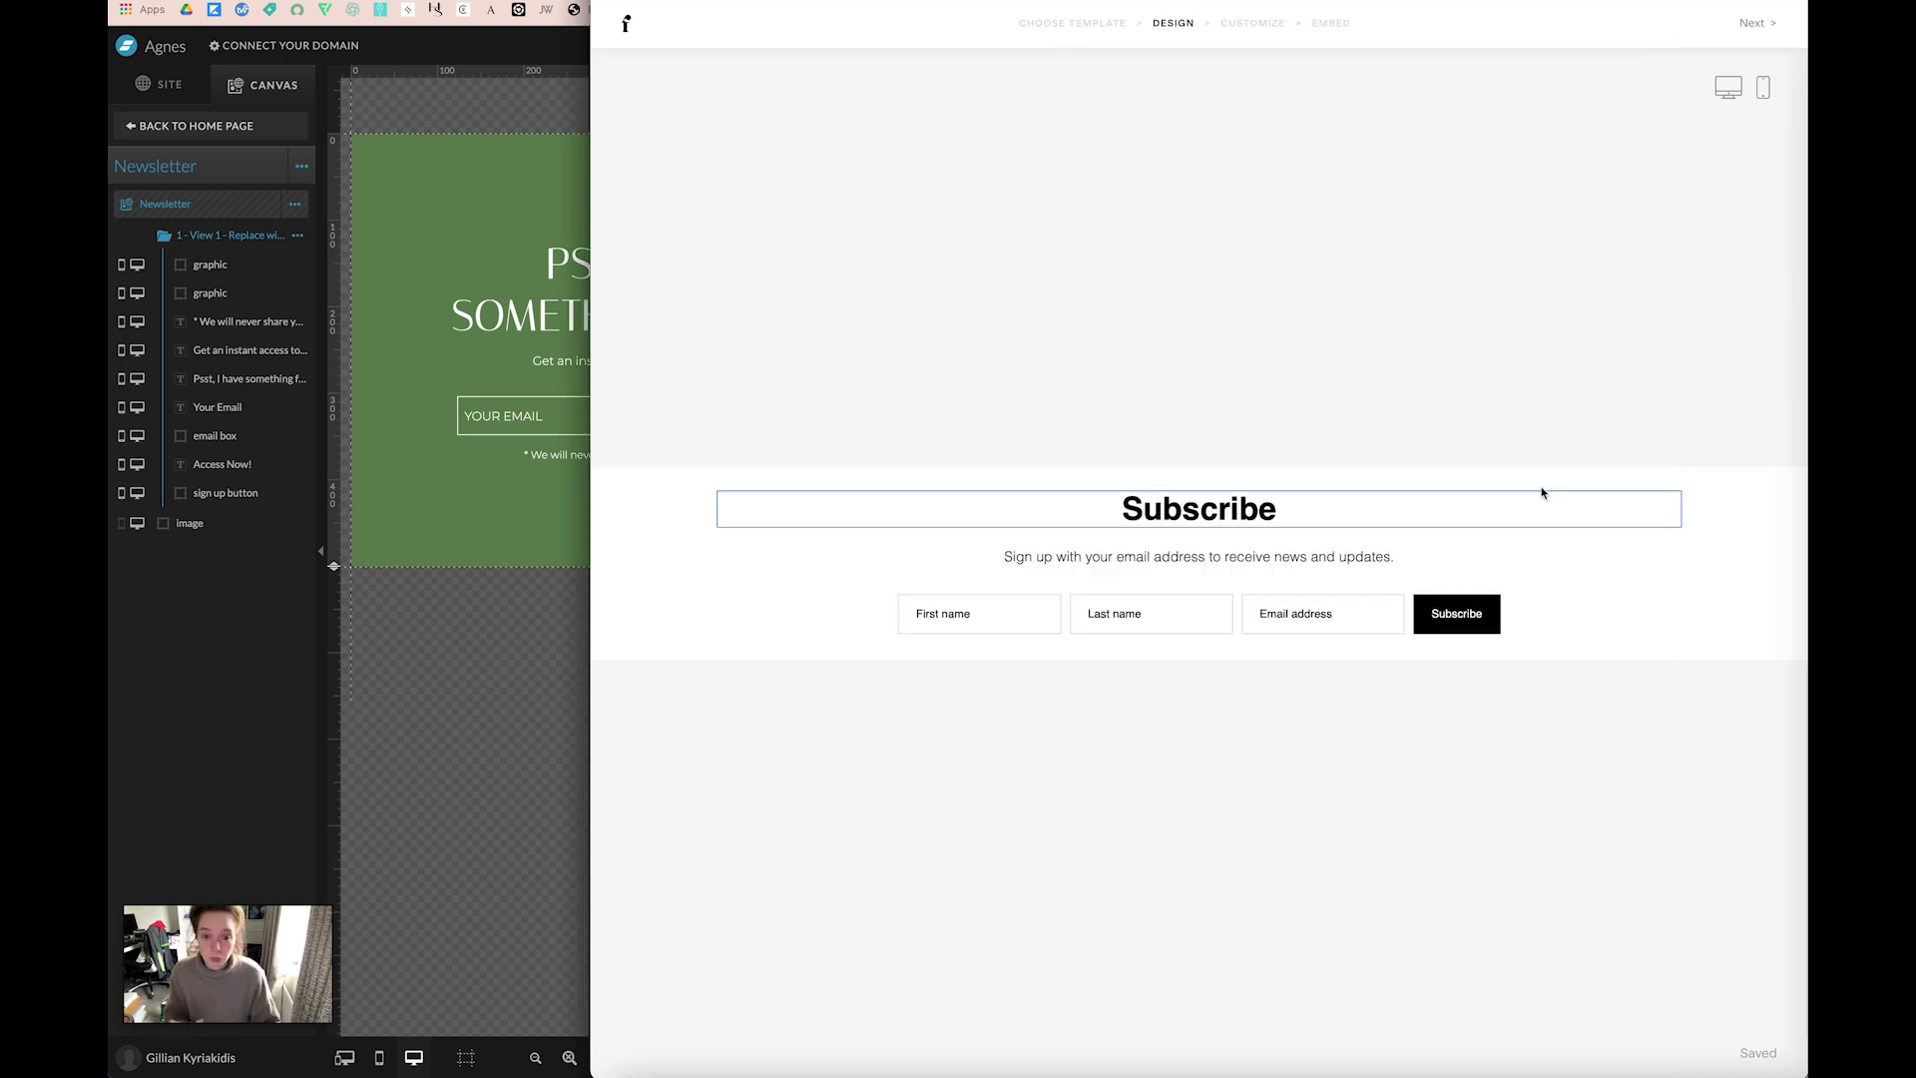
click(1247, 508)
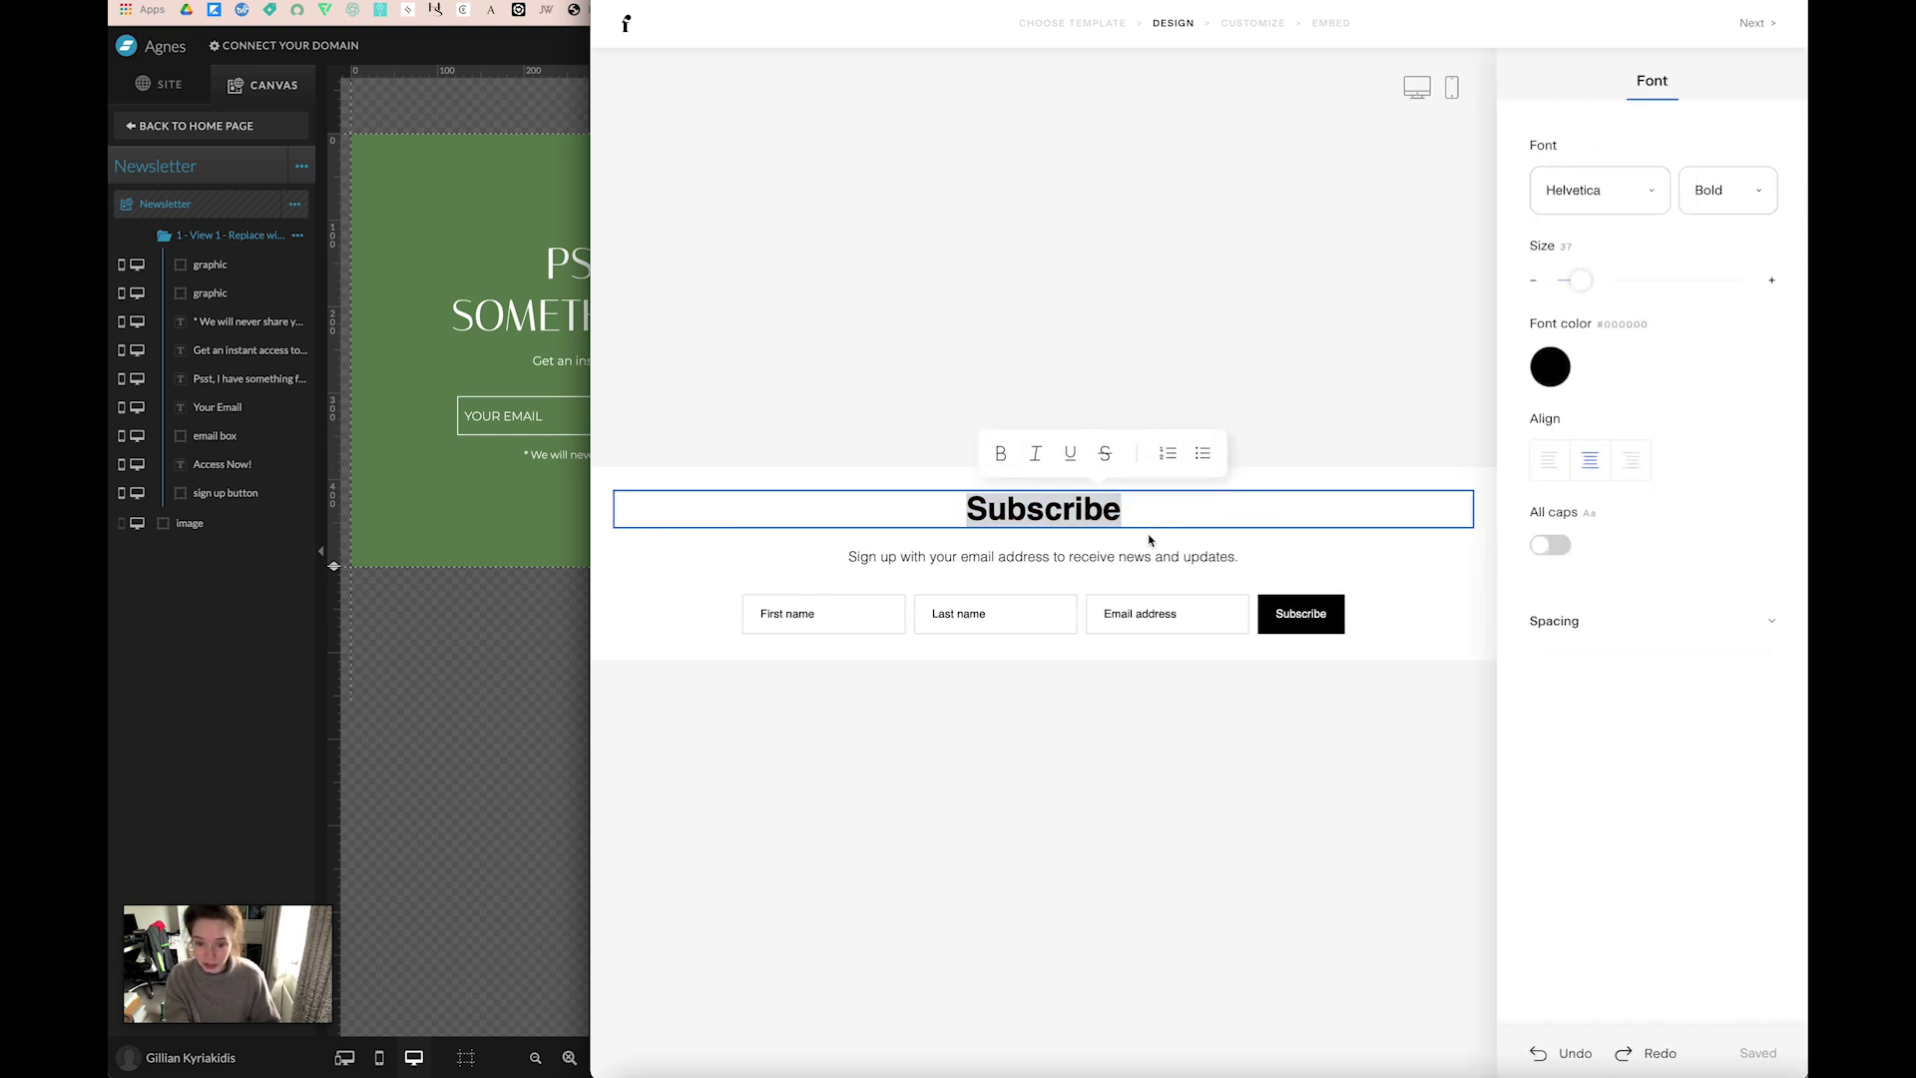
click(1149, 540)
click(1124, 513)
key(BackSpace)
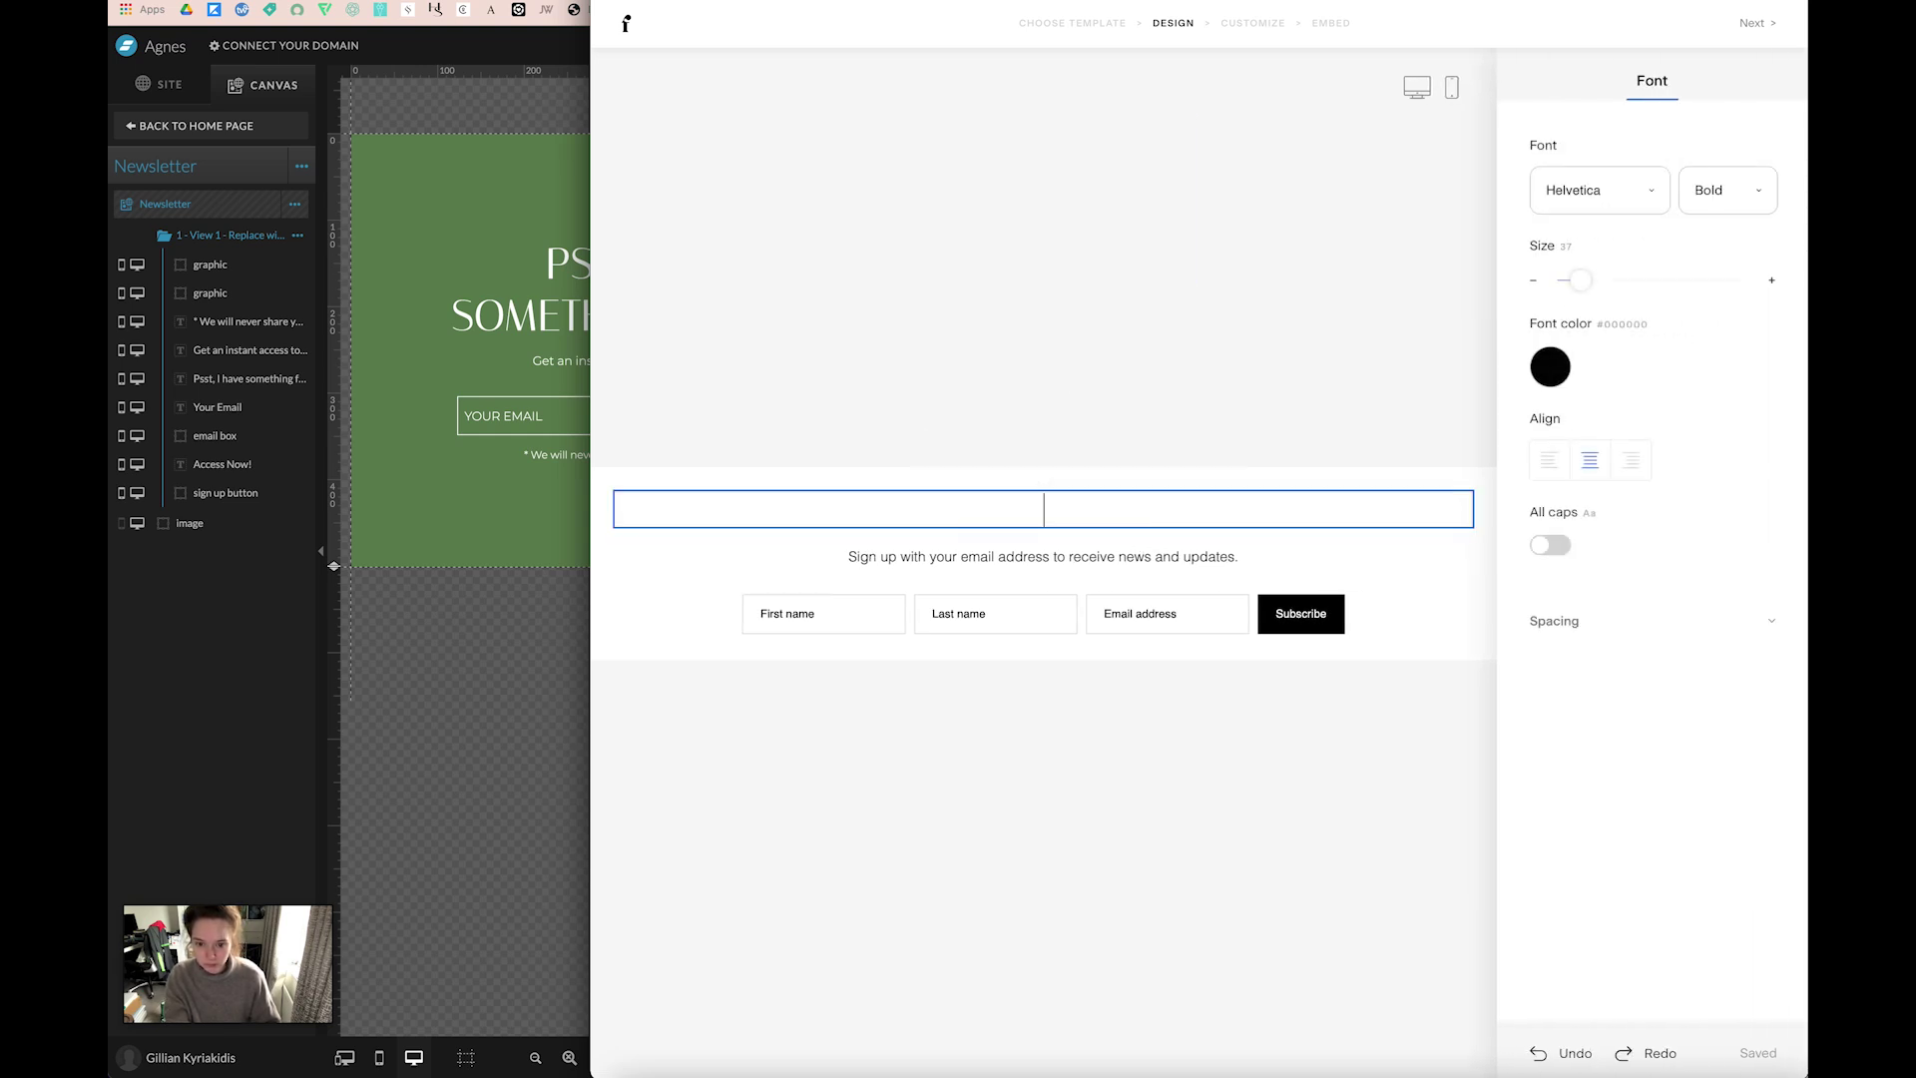
click(1193, 571)
click(1193, 547)
key(BackSpace)
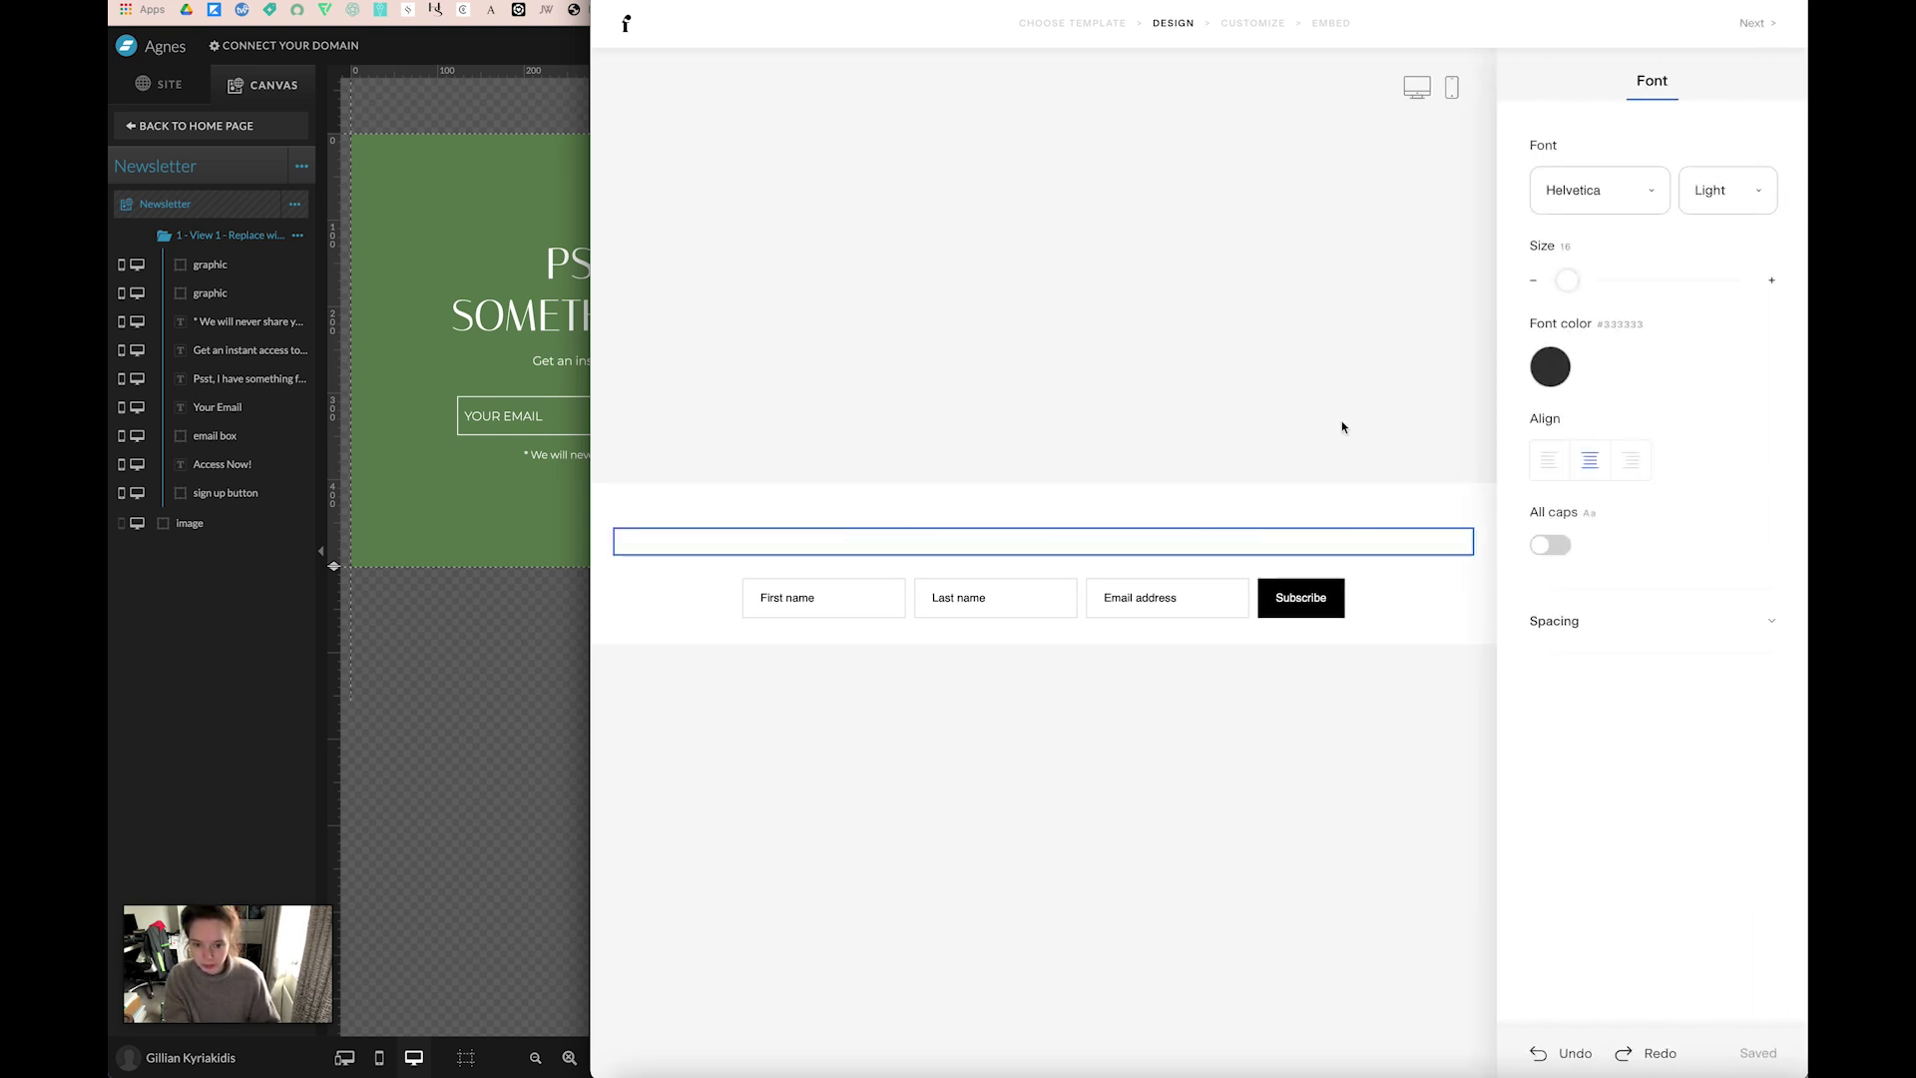
Set the form's canvas colour and background colour to none.
click(1342, 427)
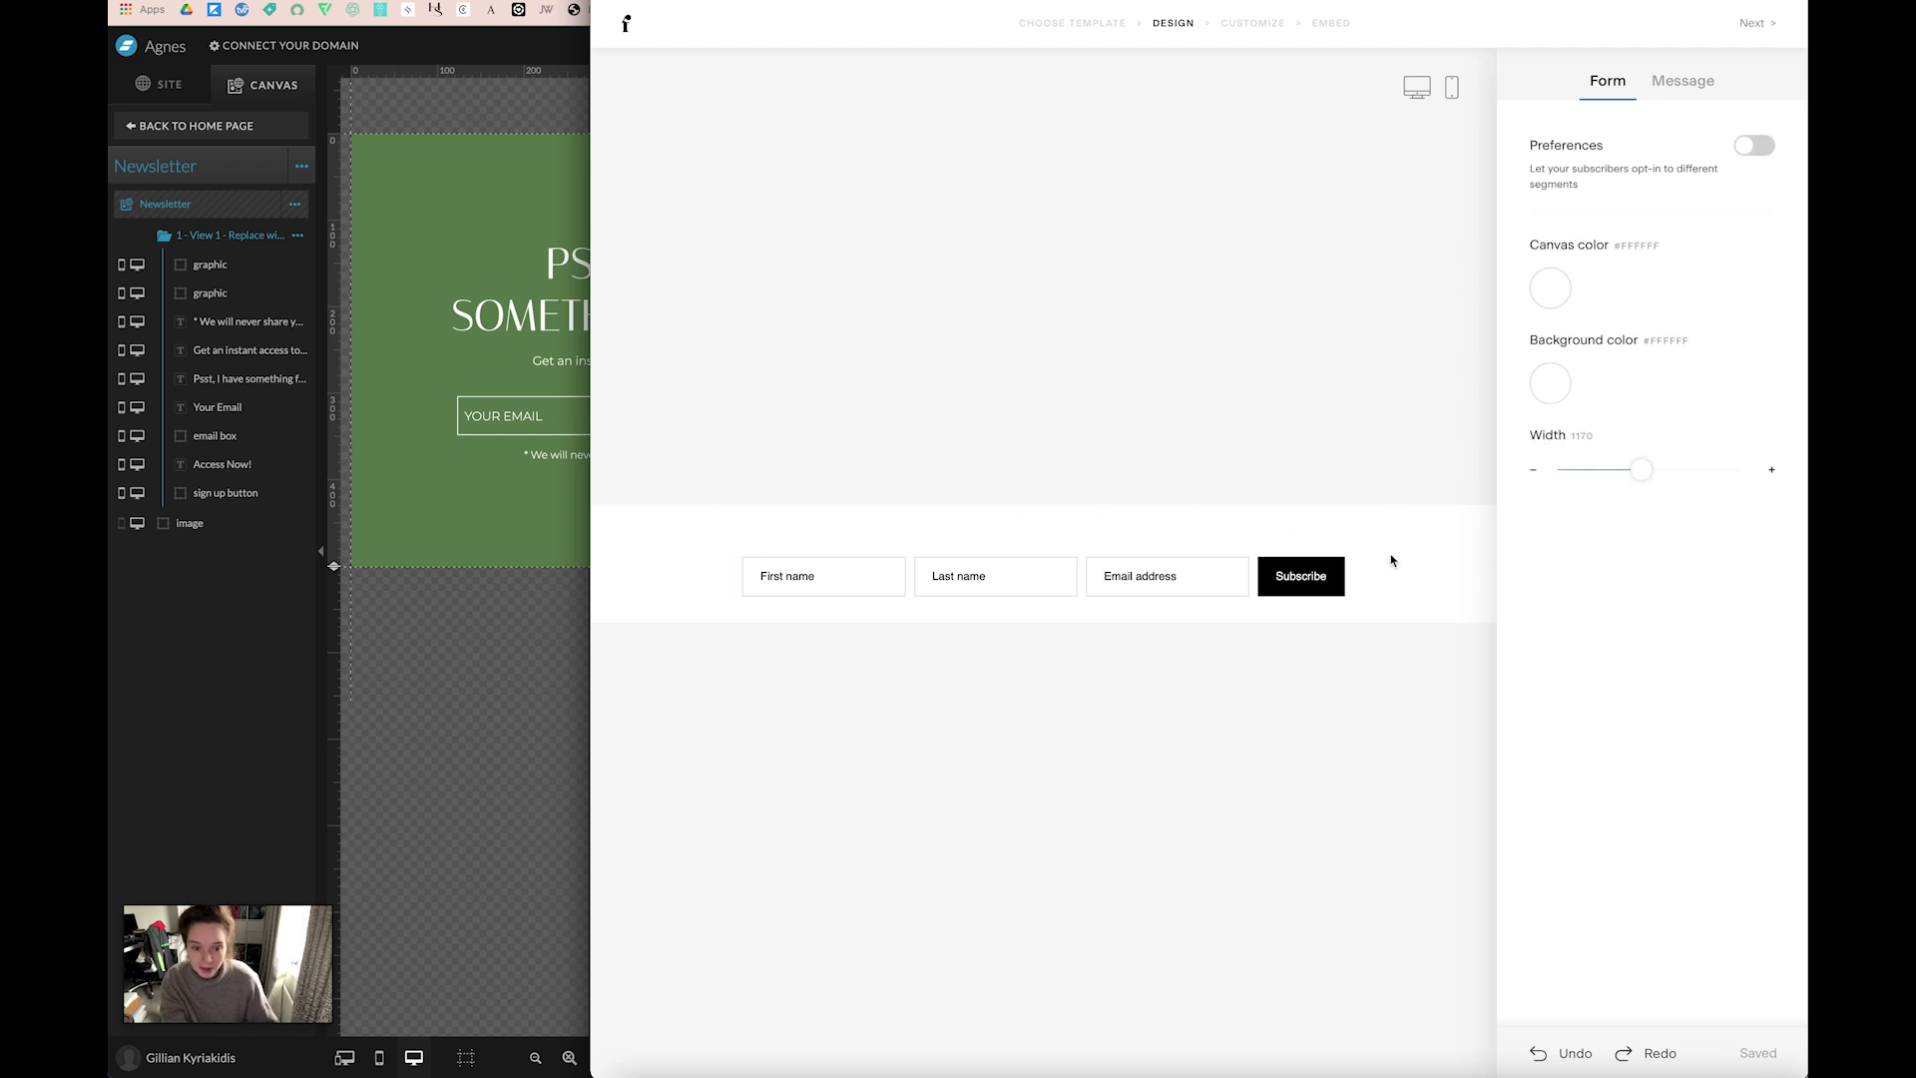
click(1554, 291)
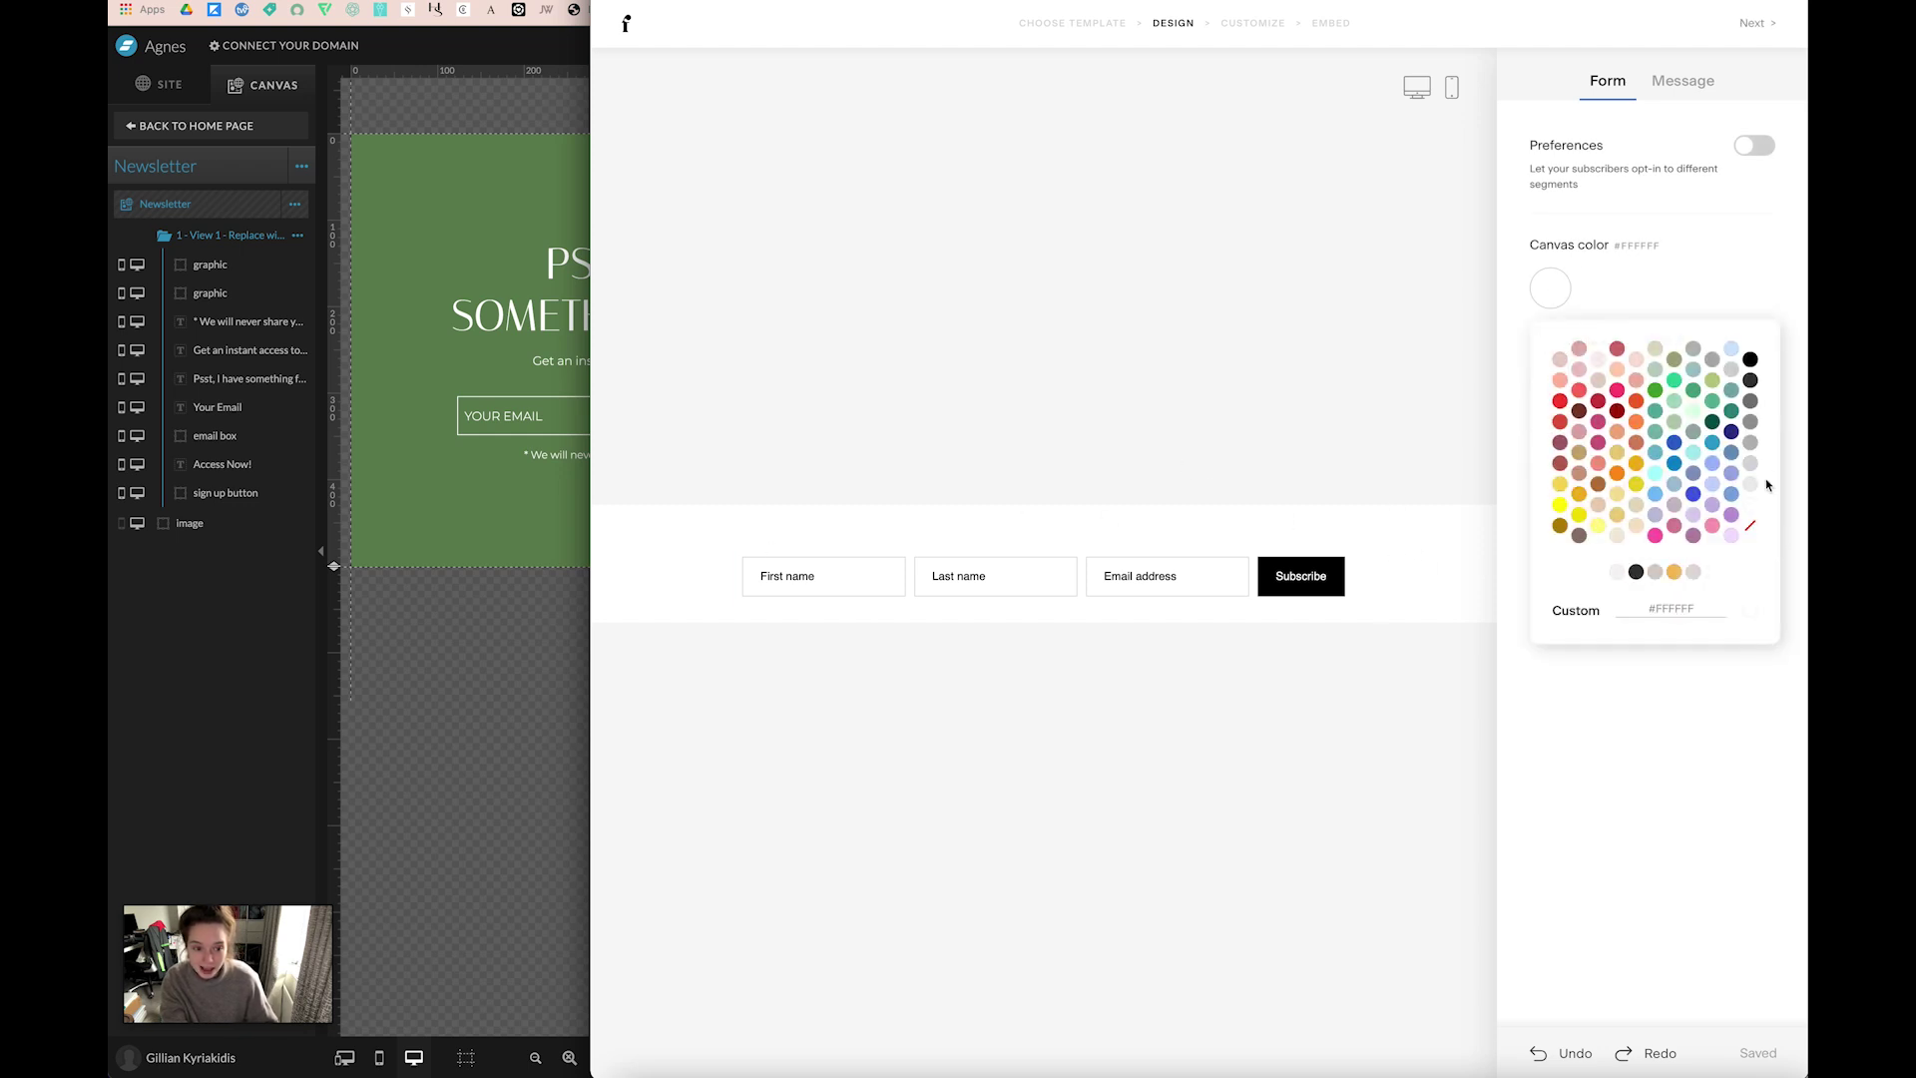
click(1750, 526)
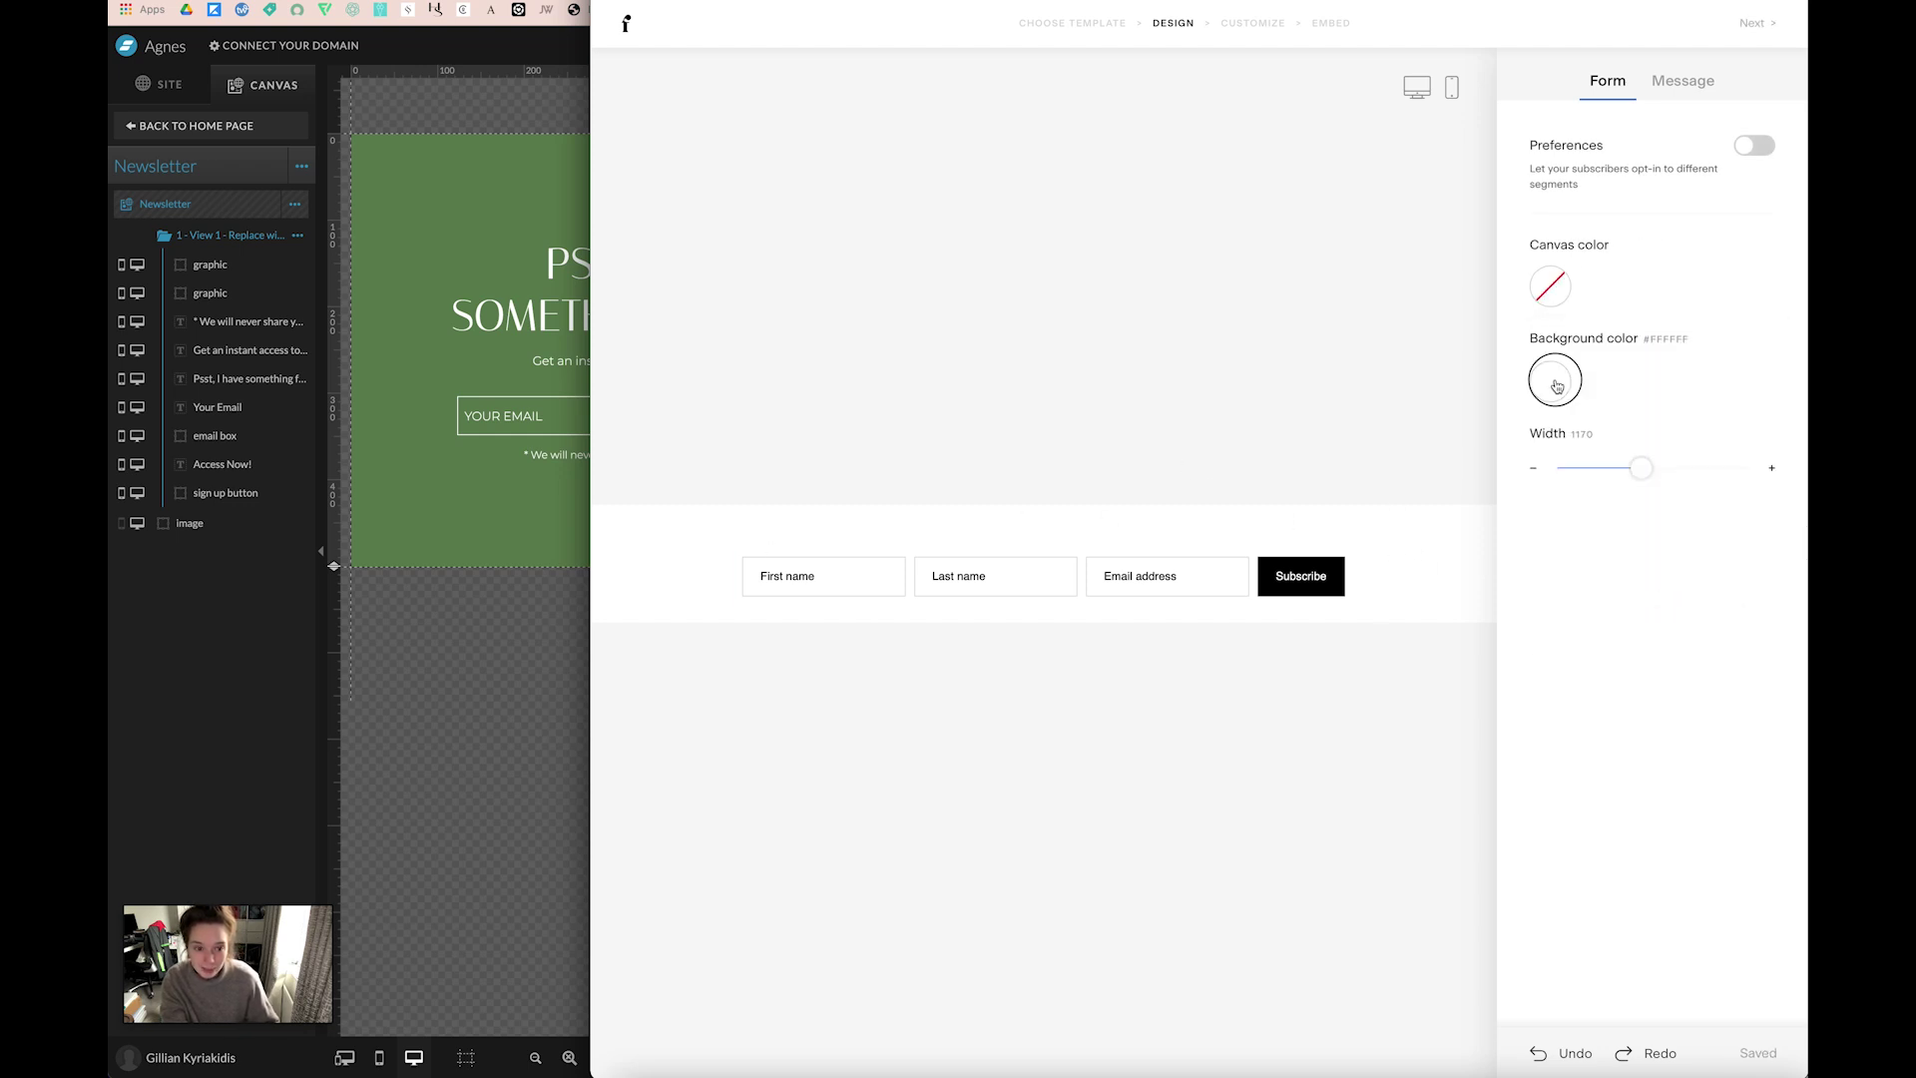
click(1554, 381)
click(1749, 625)
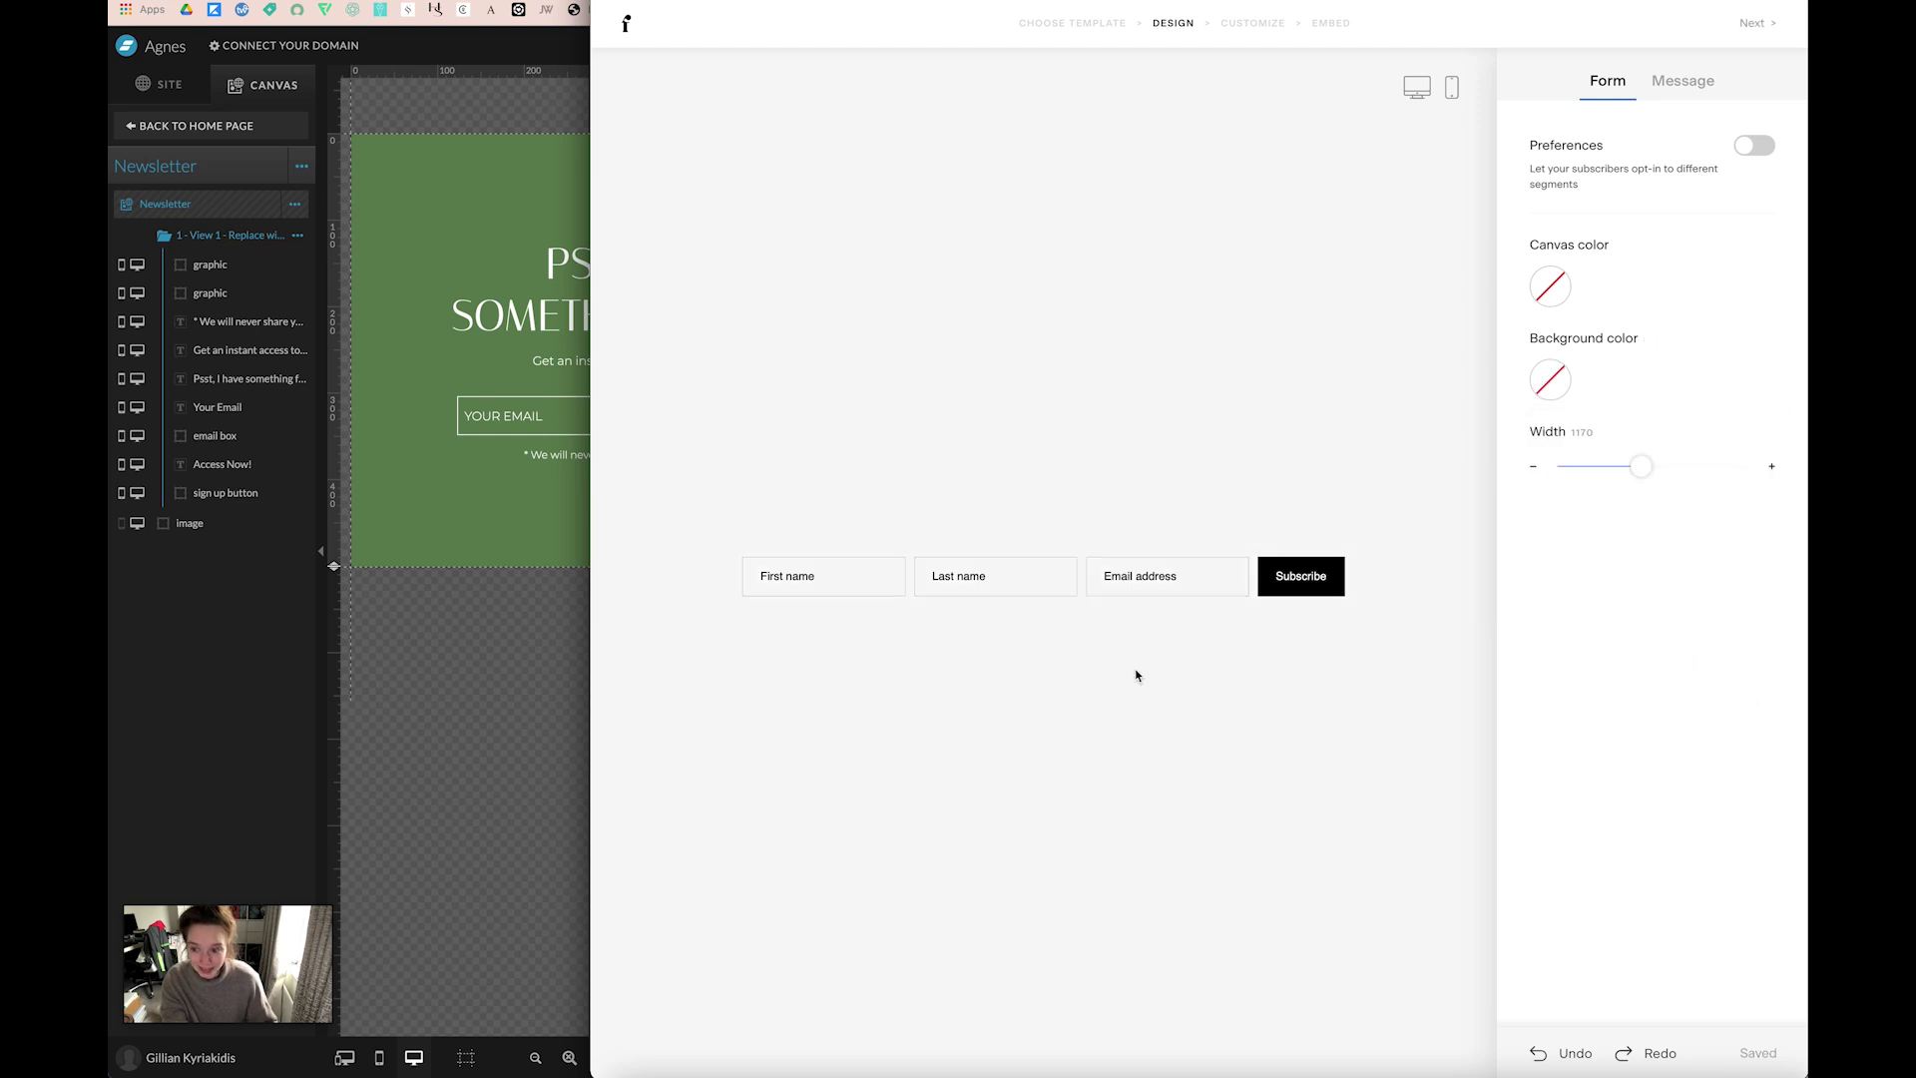
Delete the Last name and First name fields, leaving only email and the button.
click(983, 588)
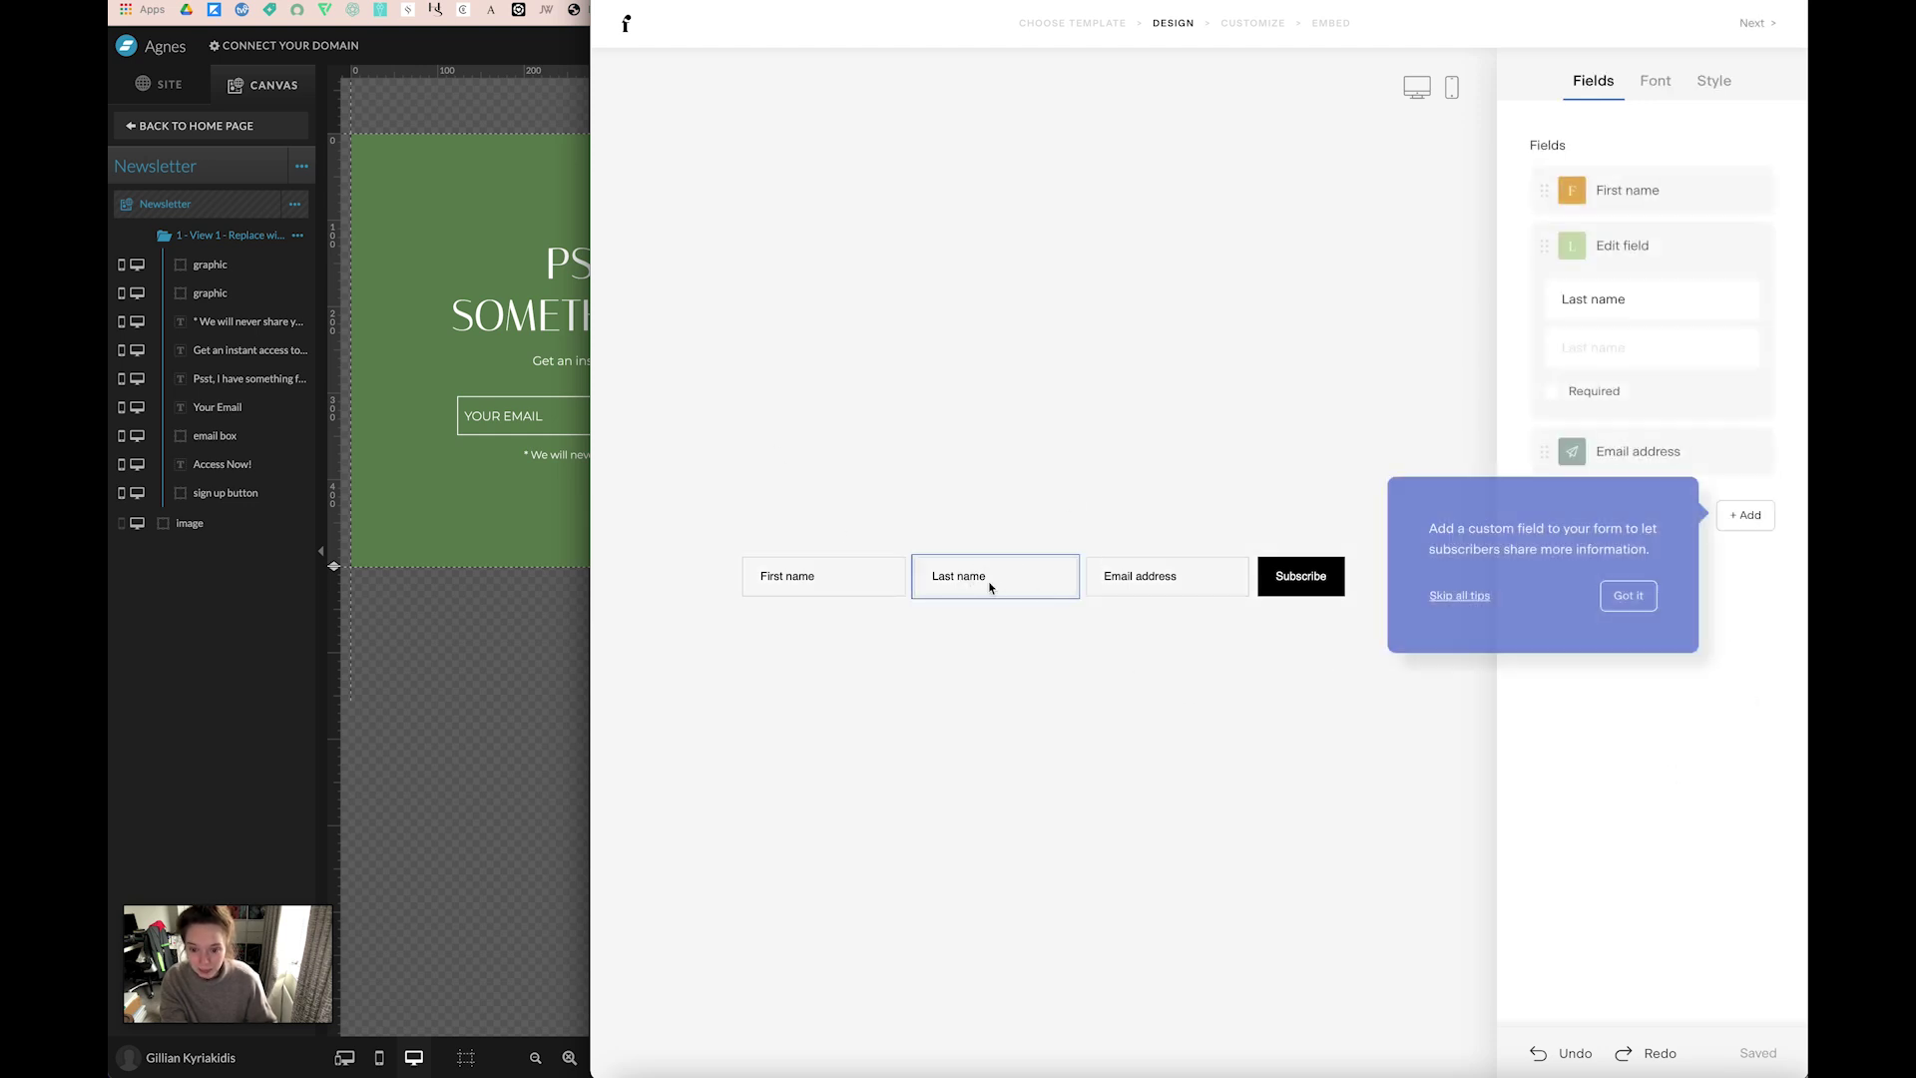
click(1751, 247)
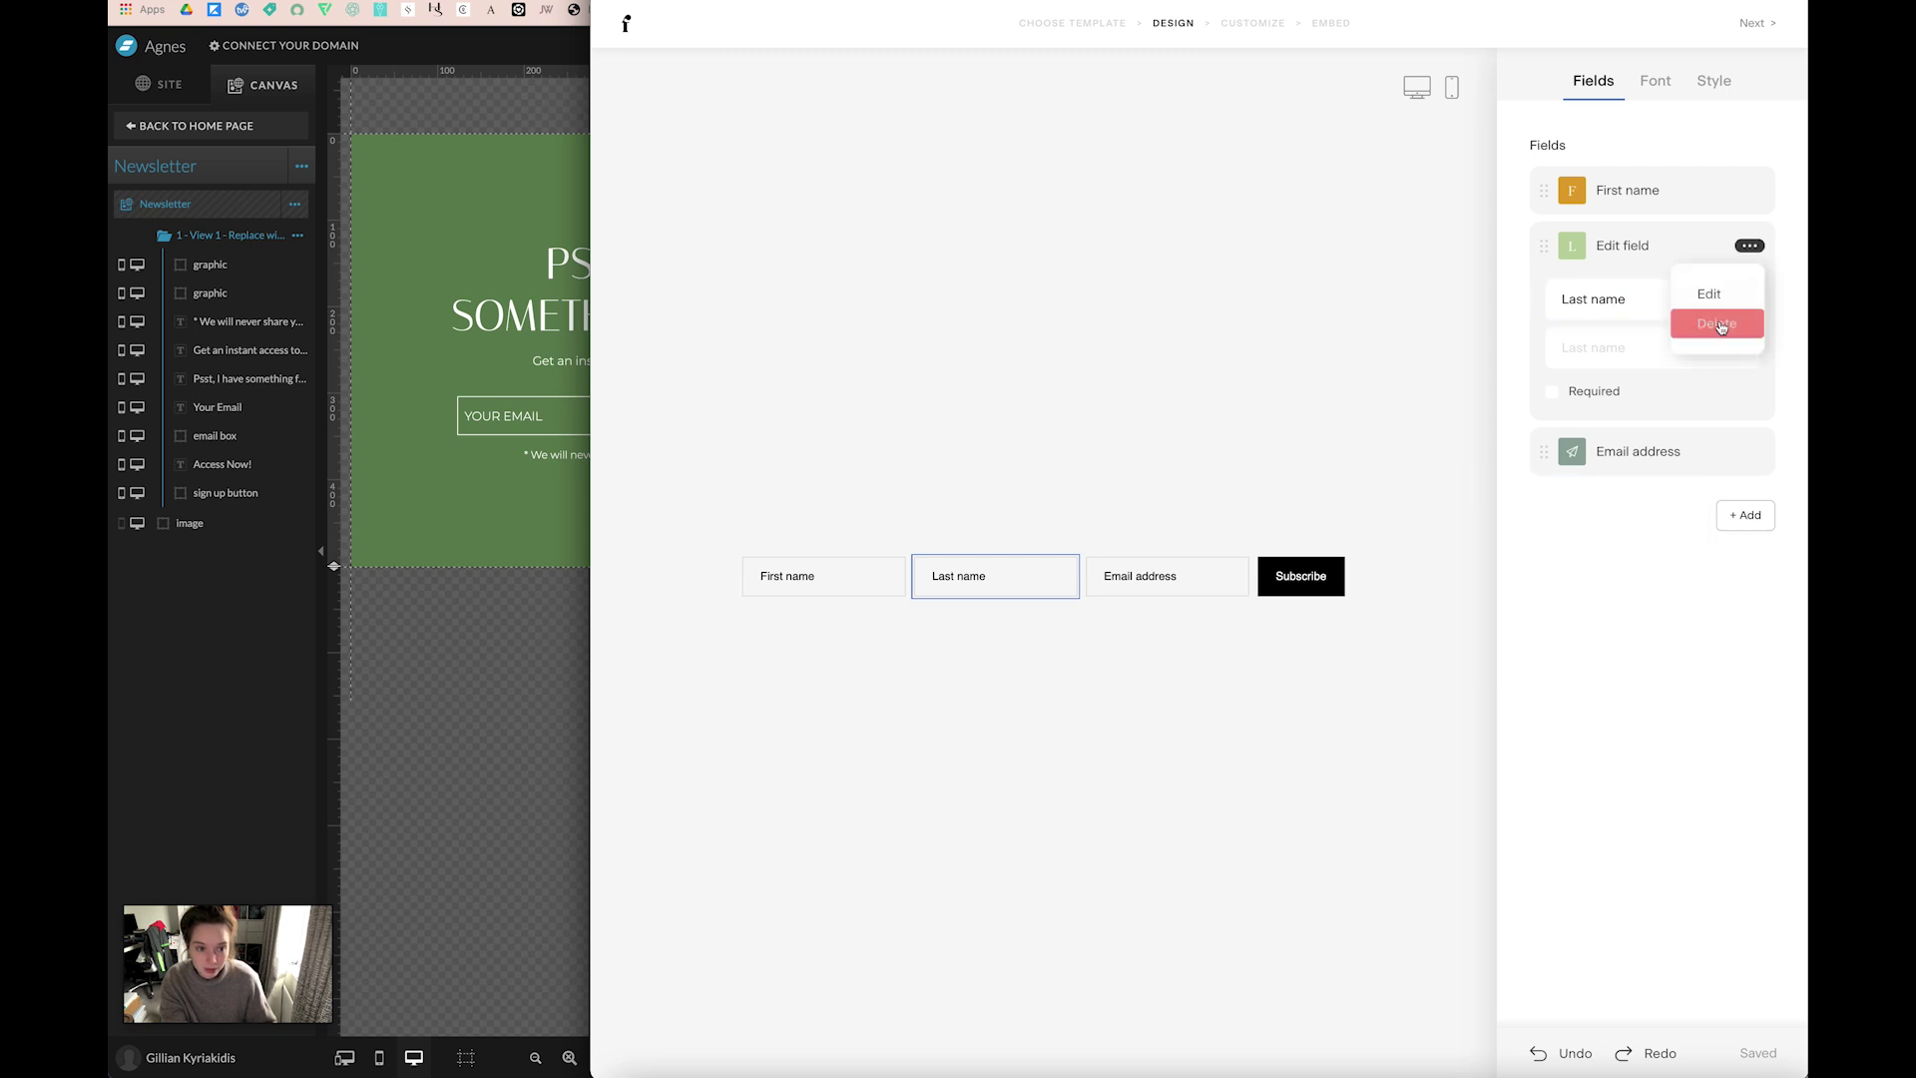
click(1713, 321)
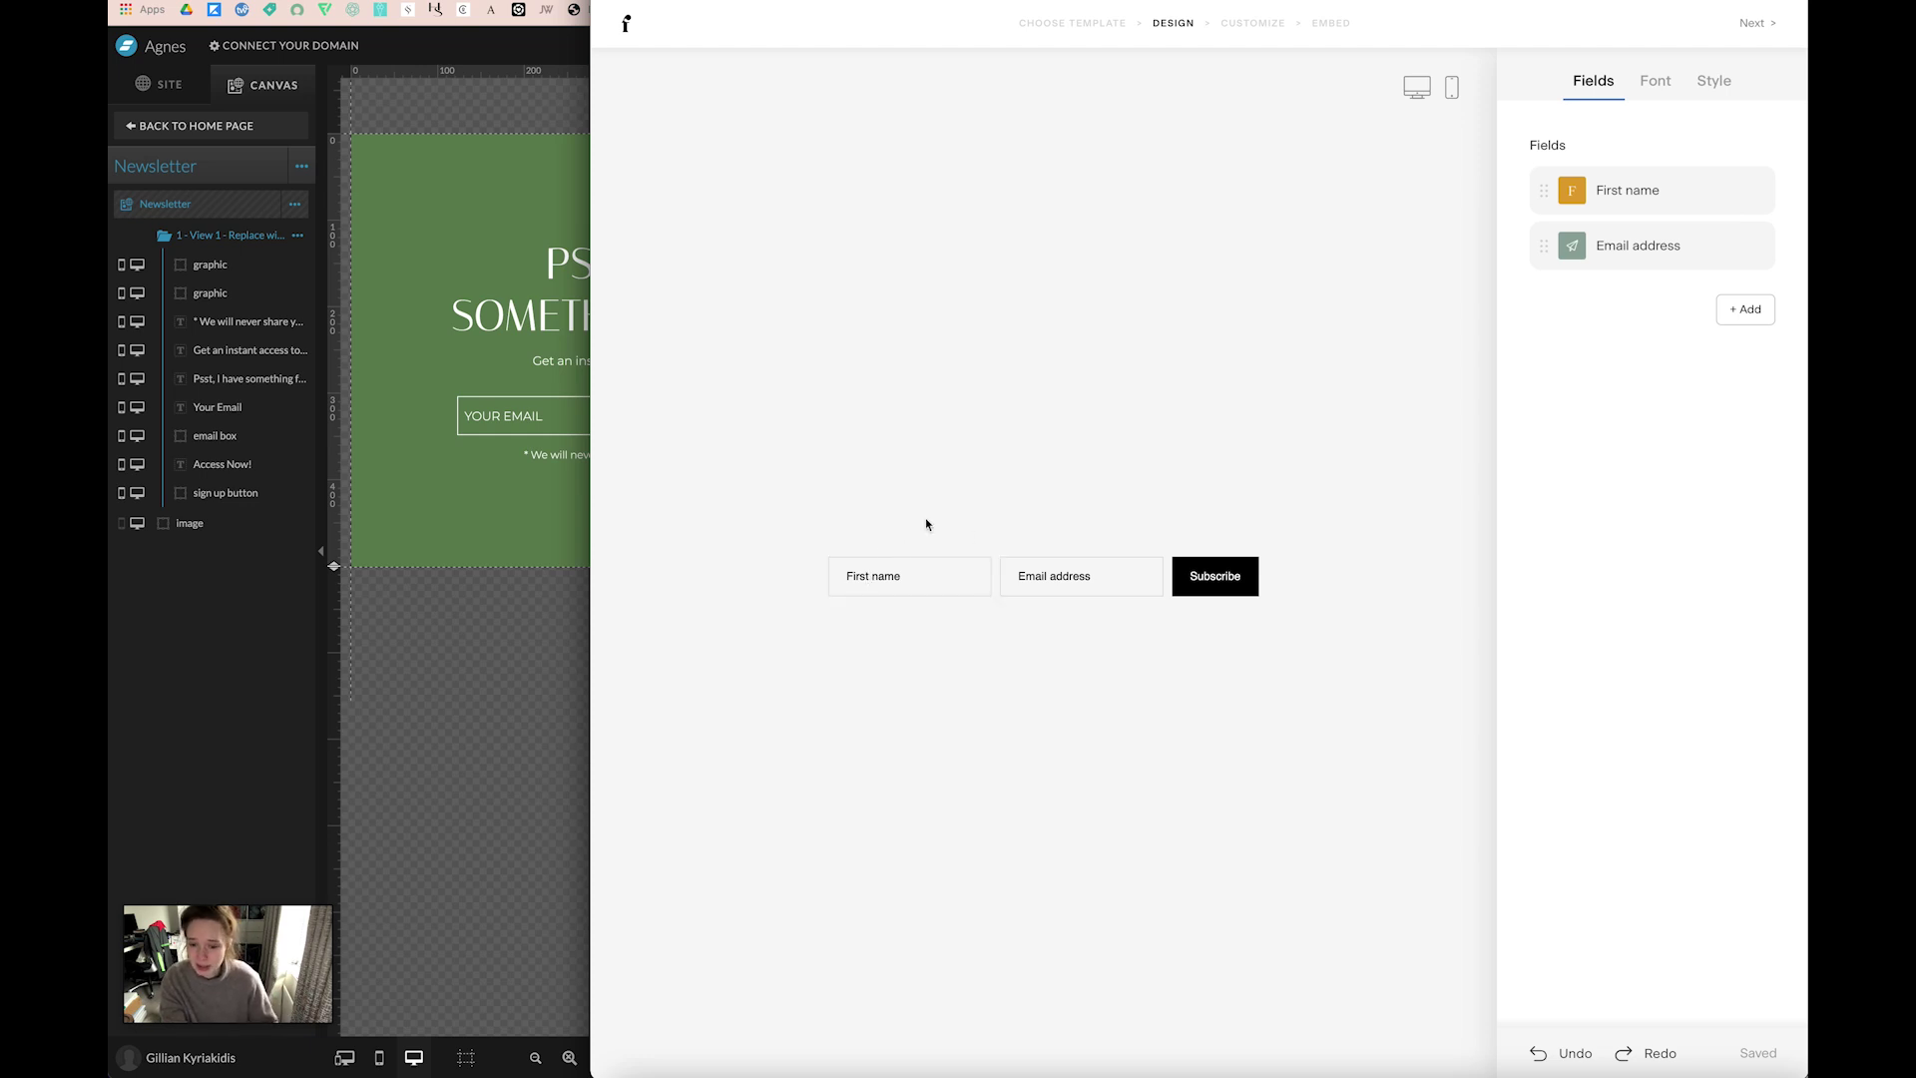
click(1737, 194)
click(1720, 268)
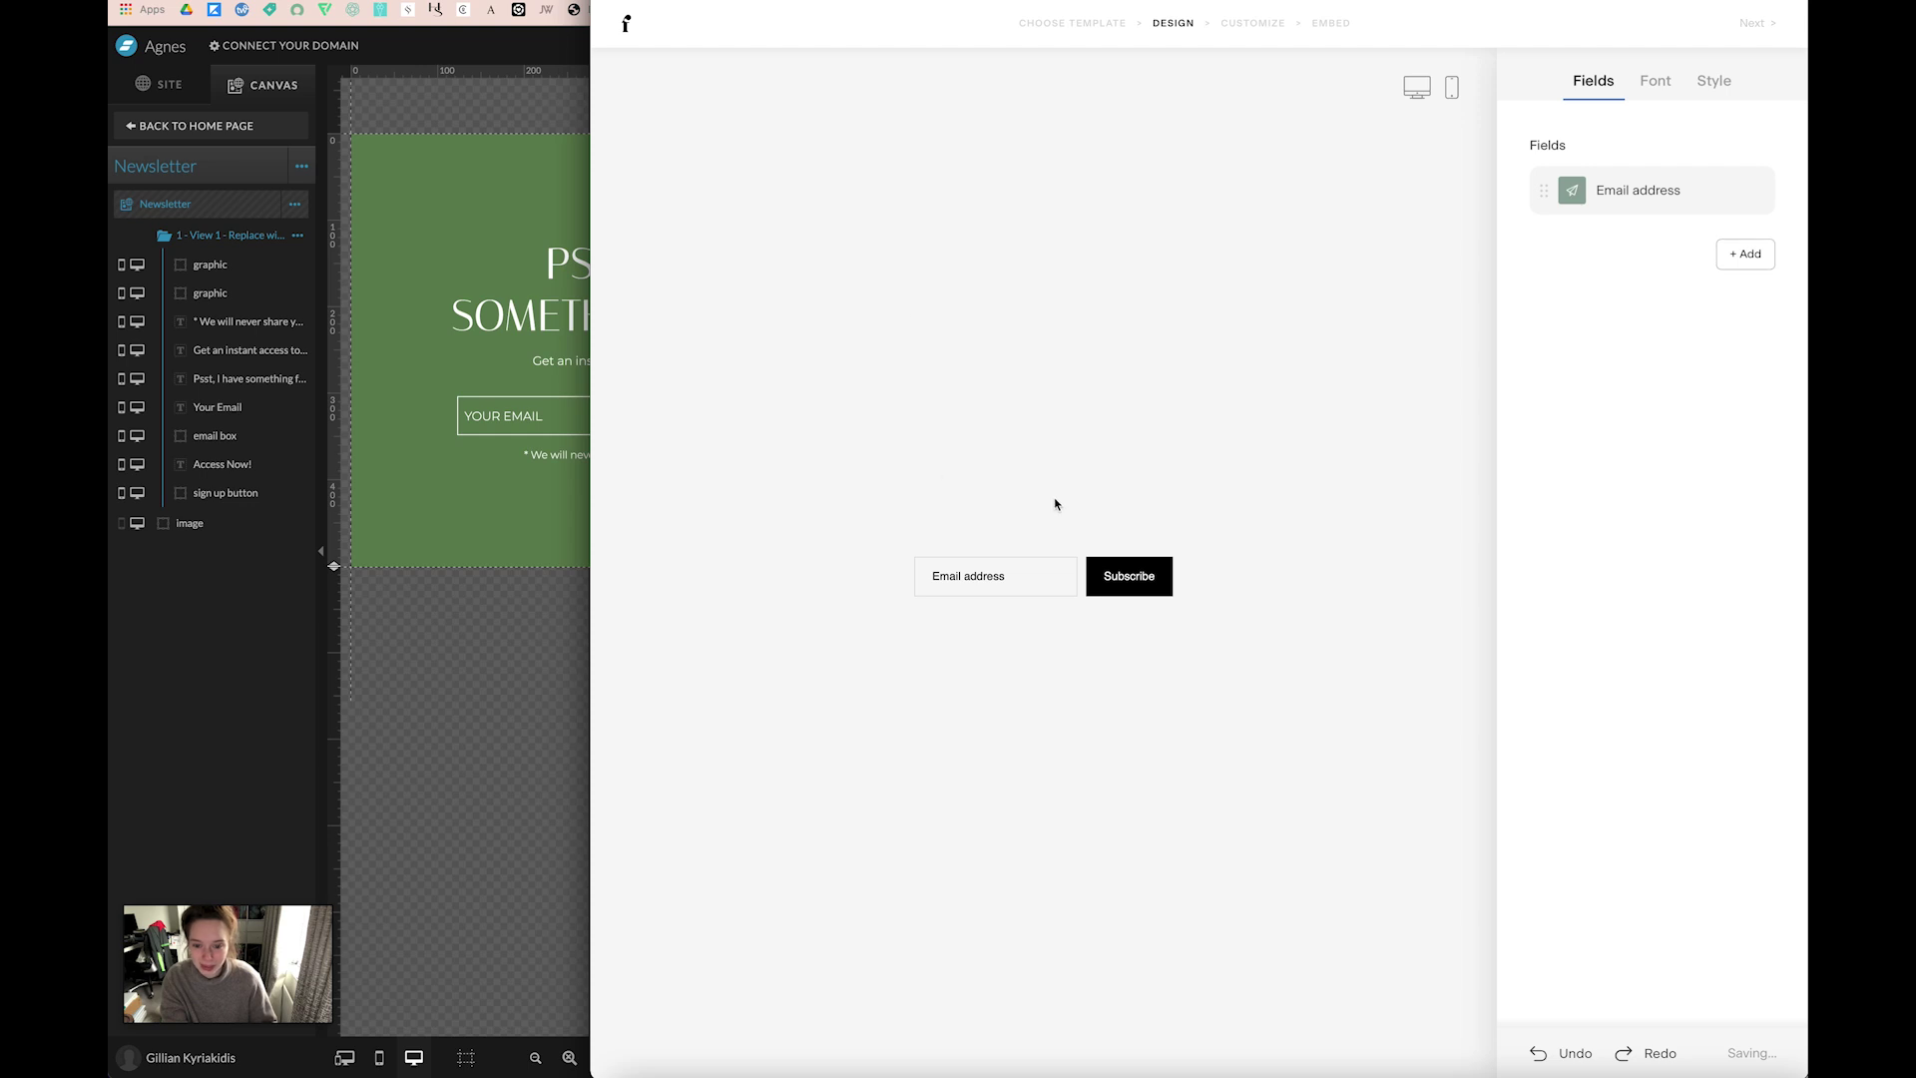
click(530, 497)
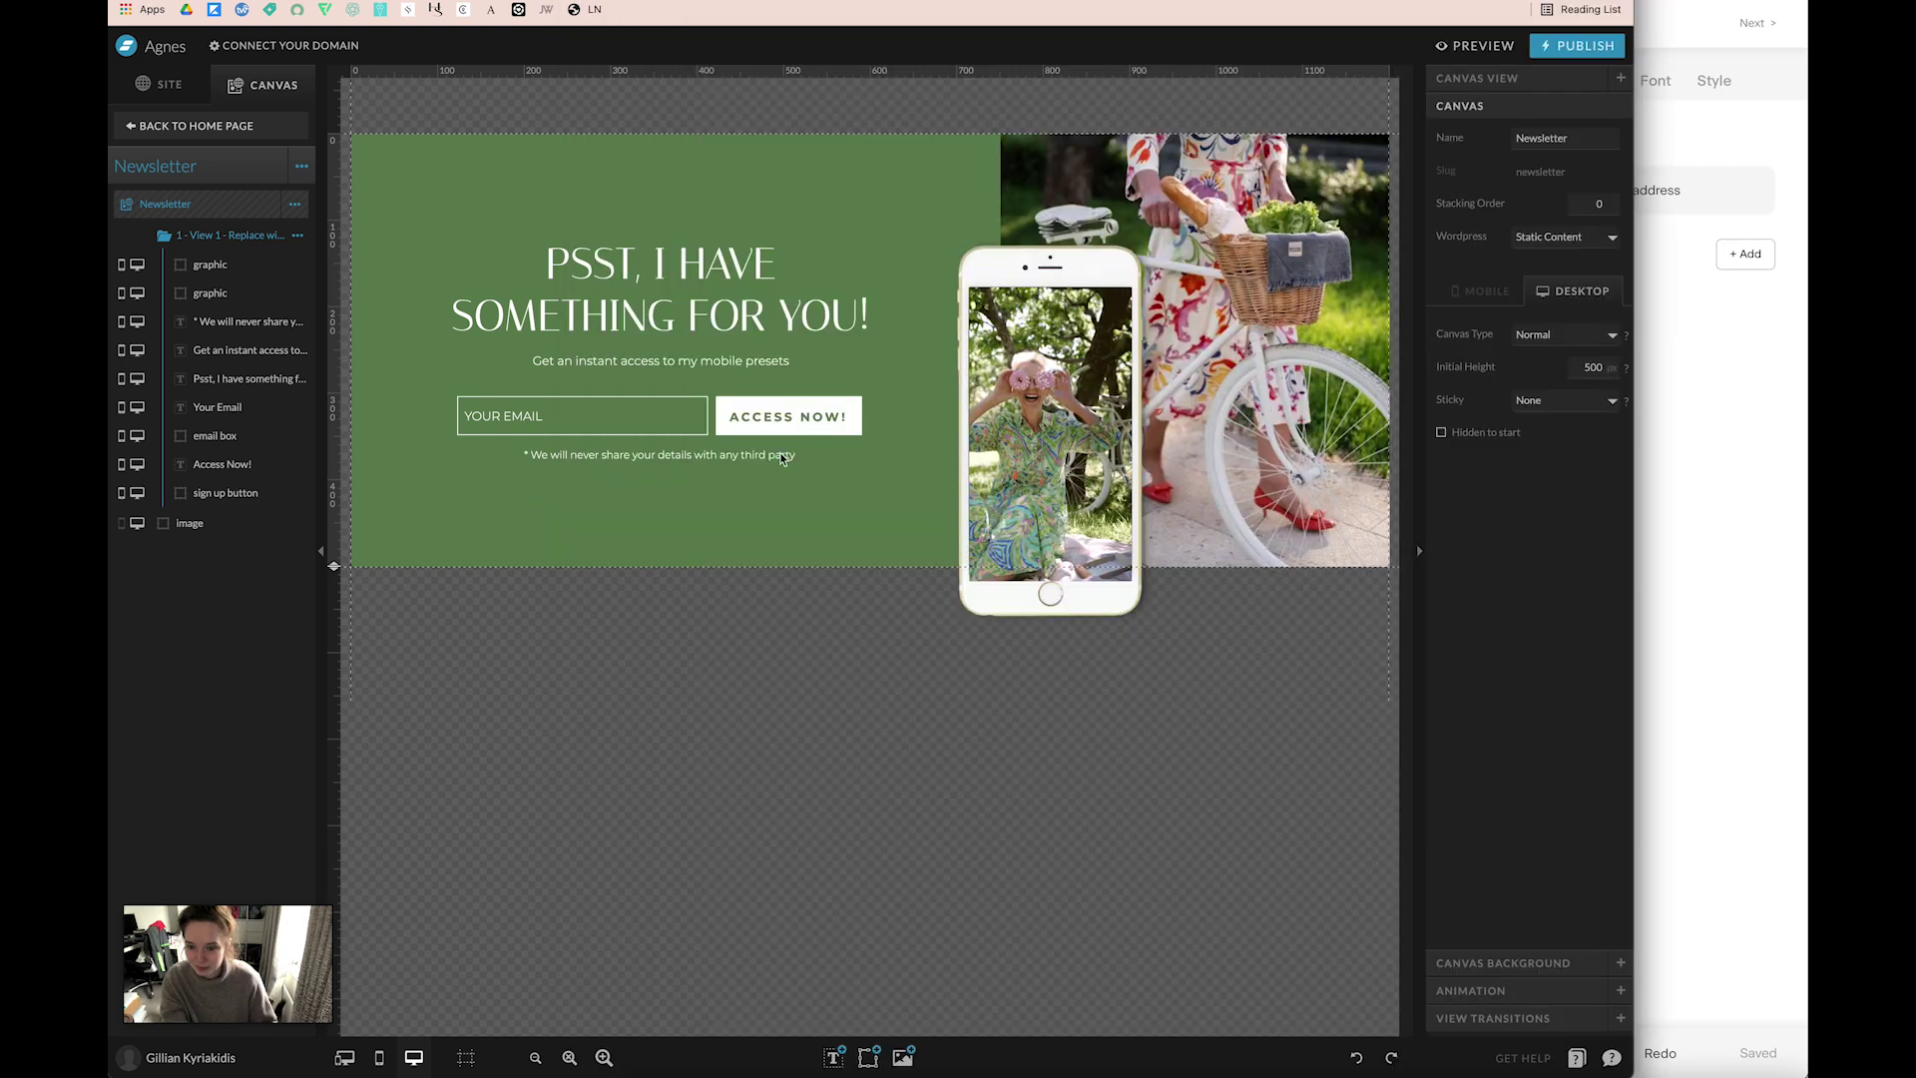
click(1662, 470)
Relabel the button 'Access now!' and copy the green hex from Showit's Access Now! text.
click(1140, 579)
double_click(1137, 576)
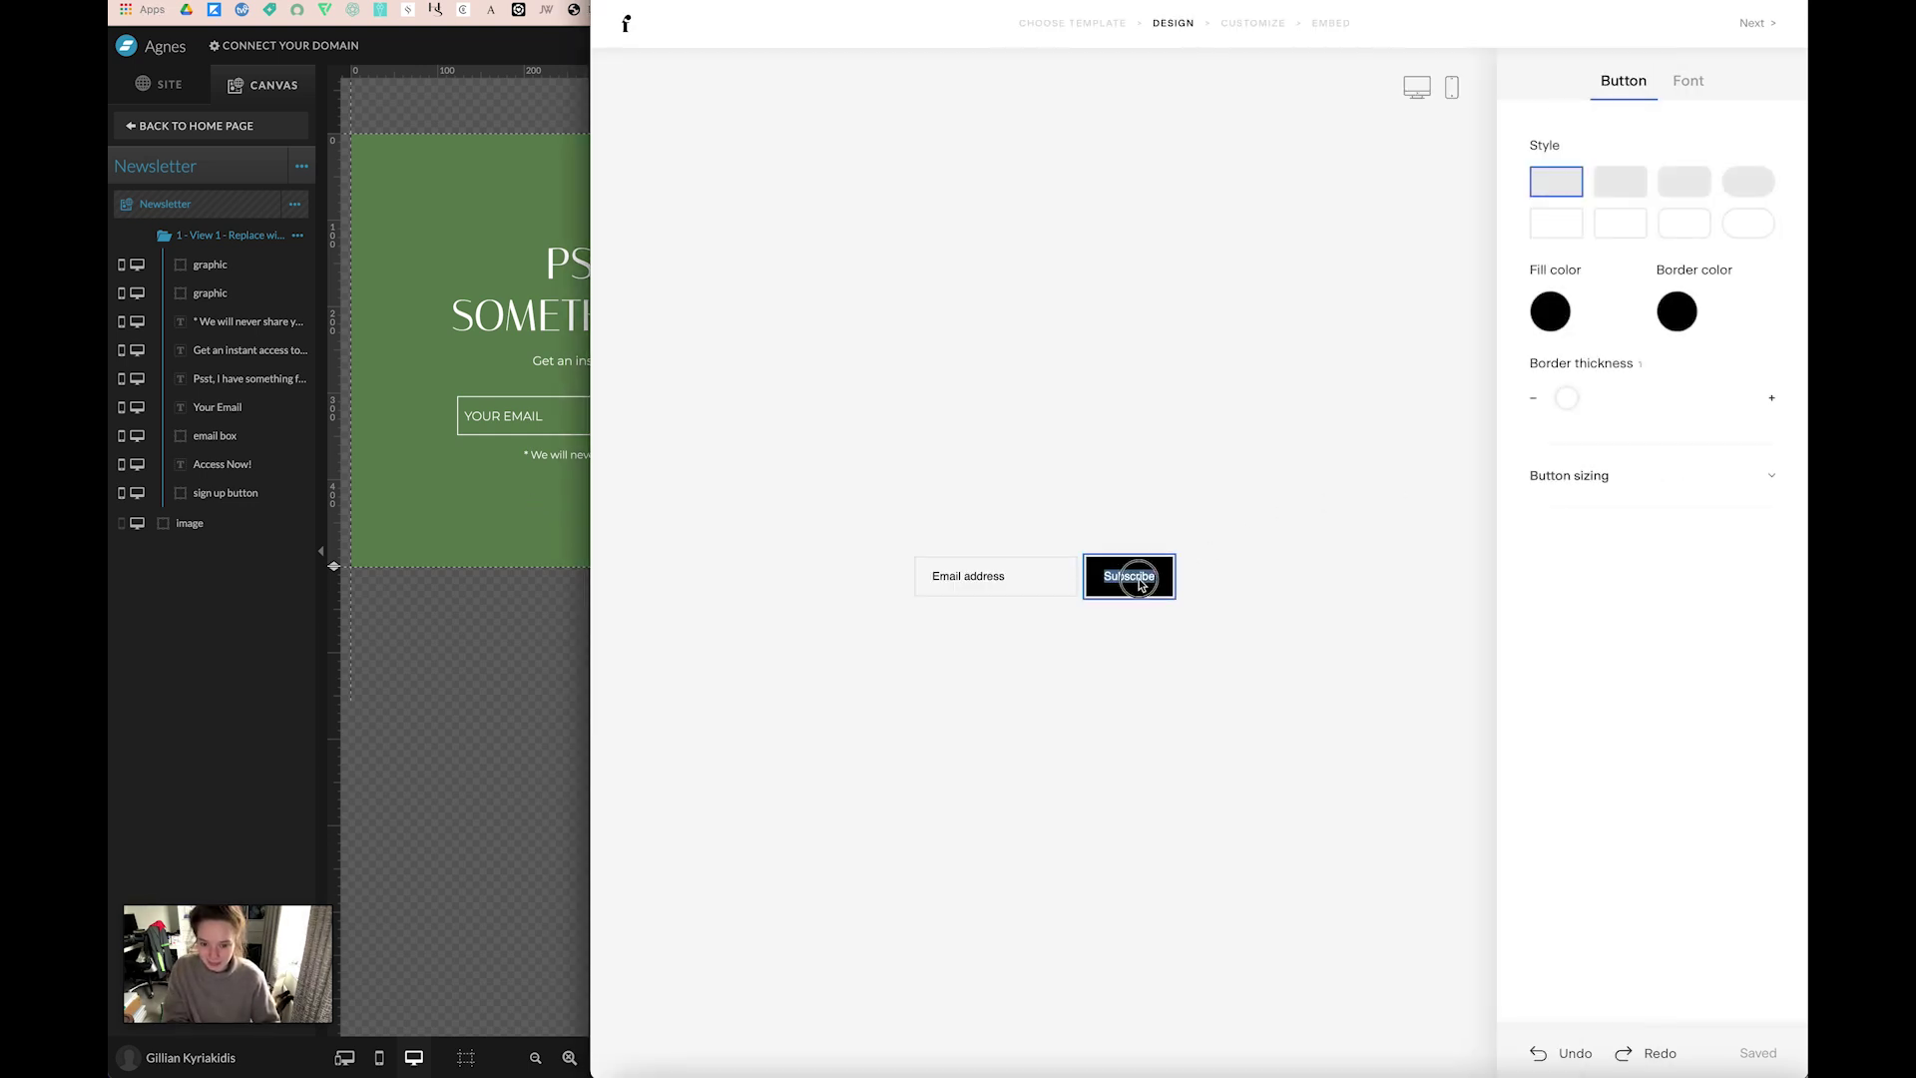
text(Access now!)
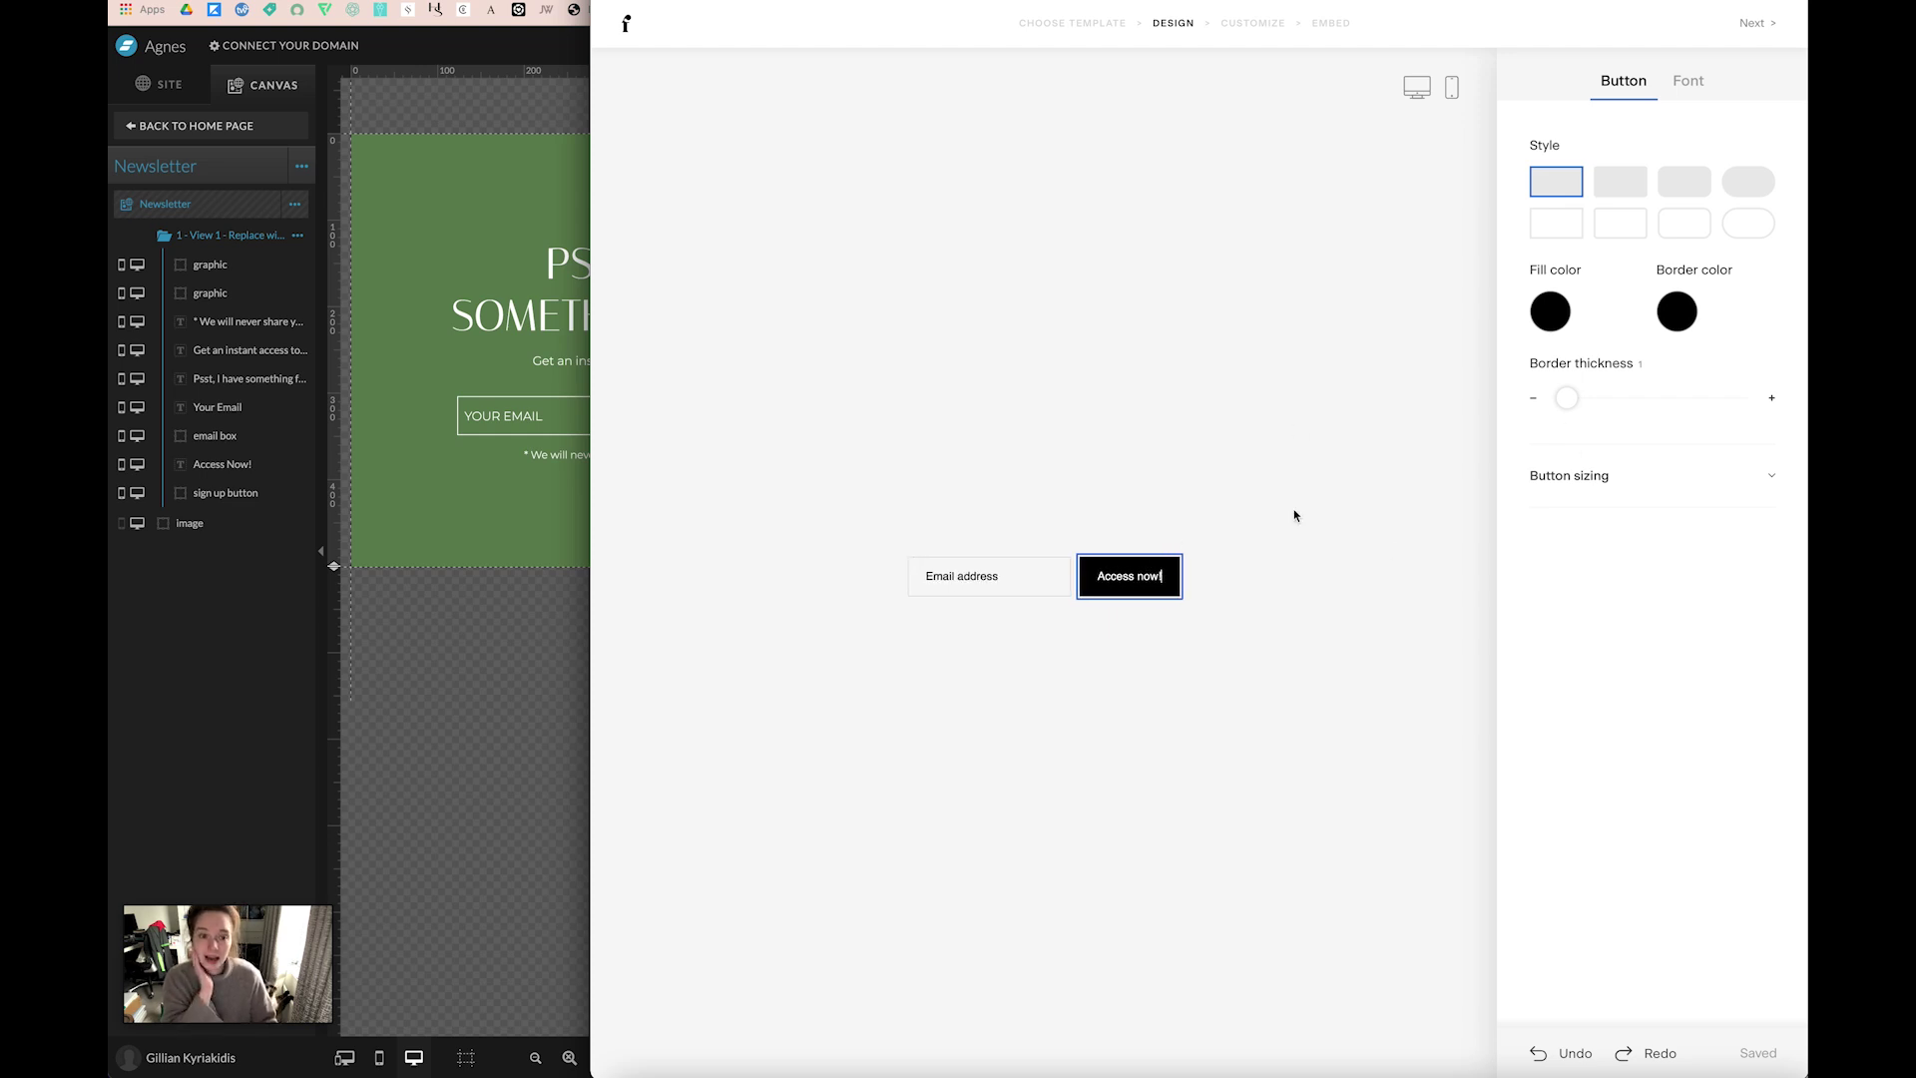
click(456, 485)
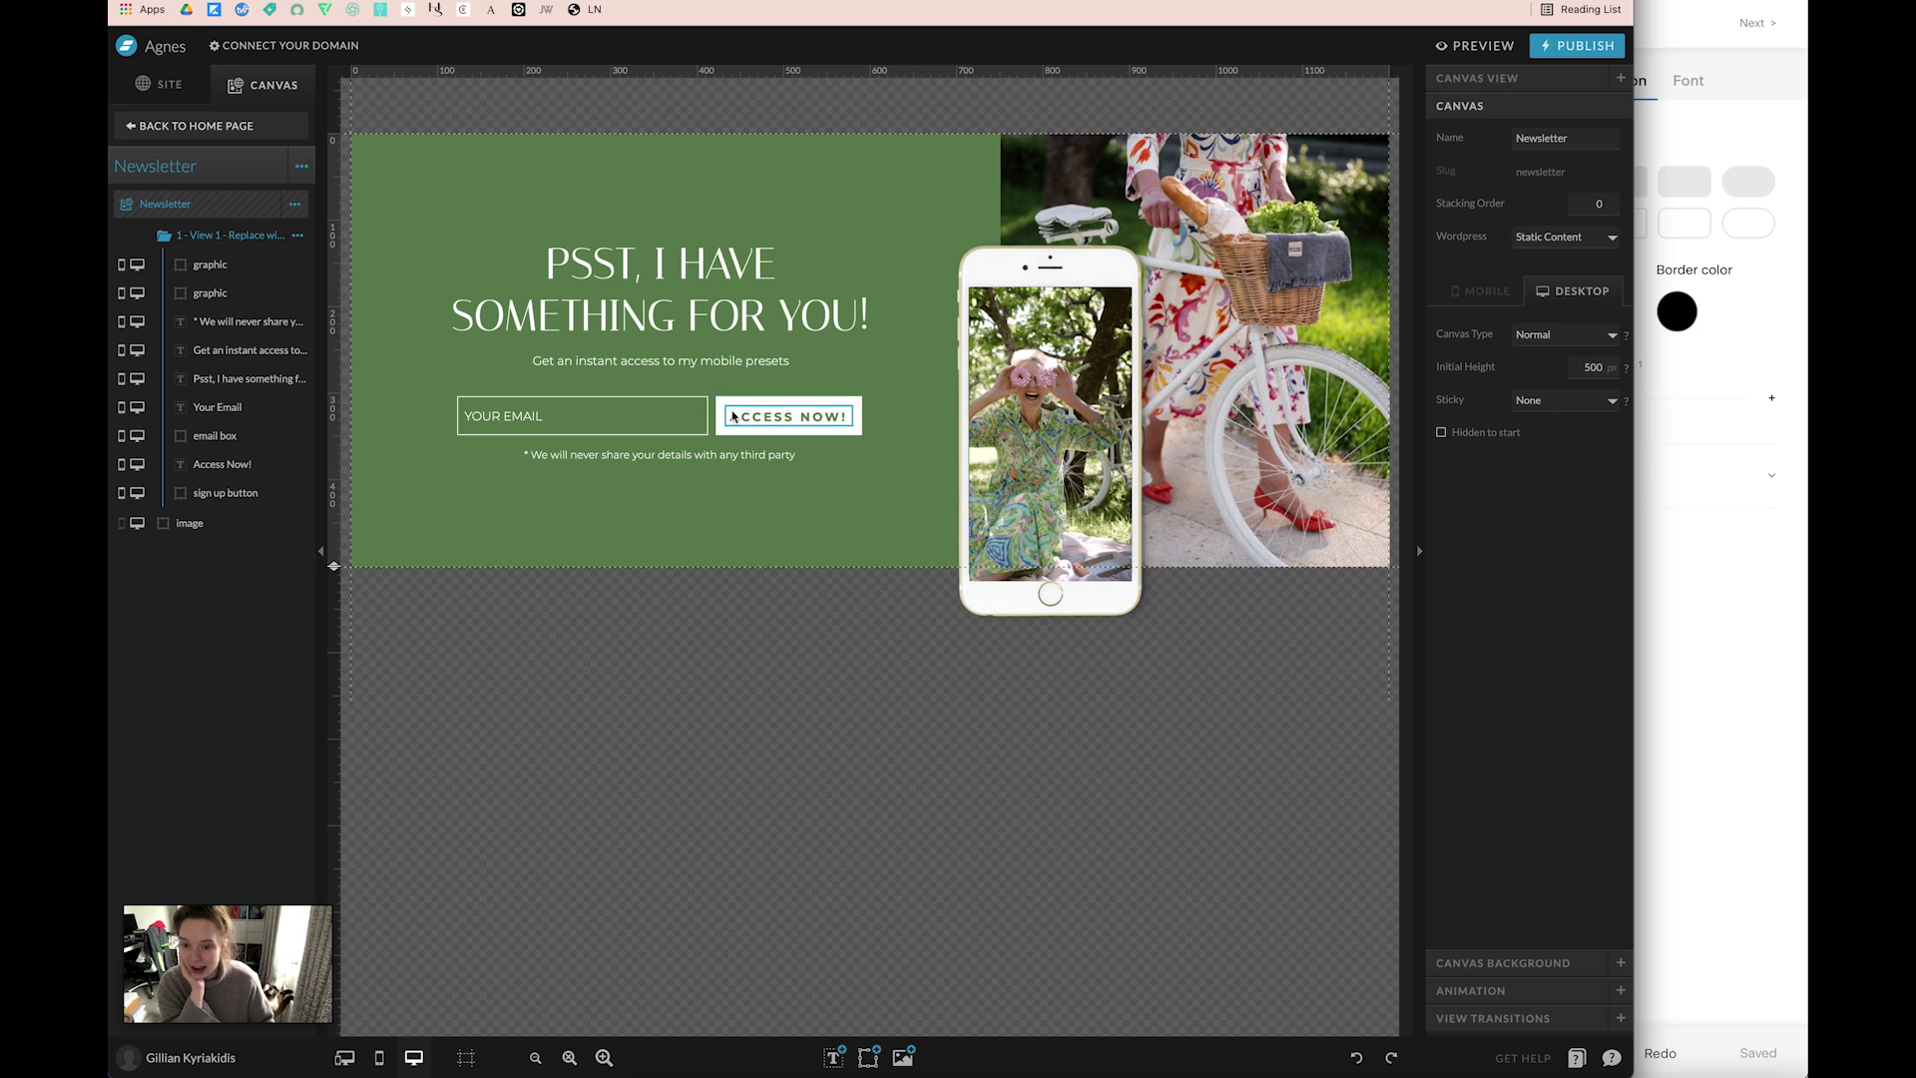
click(743, 410)
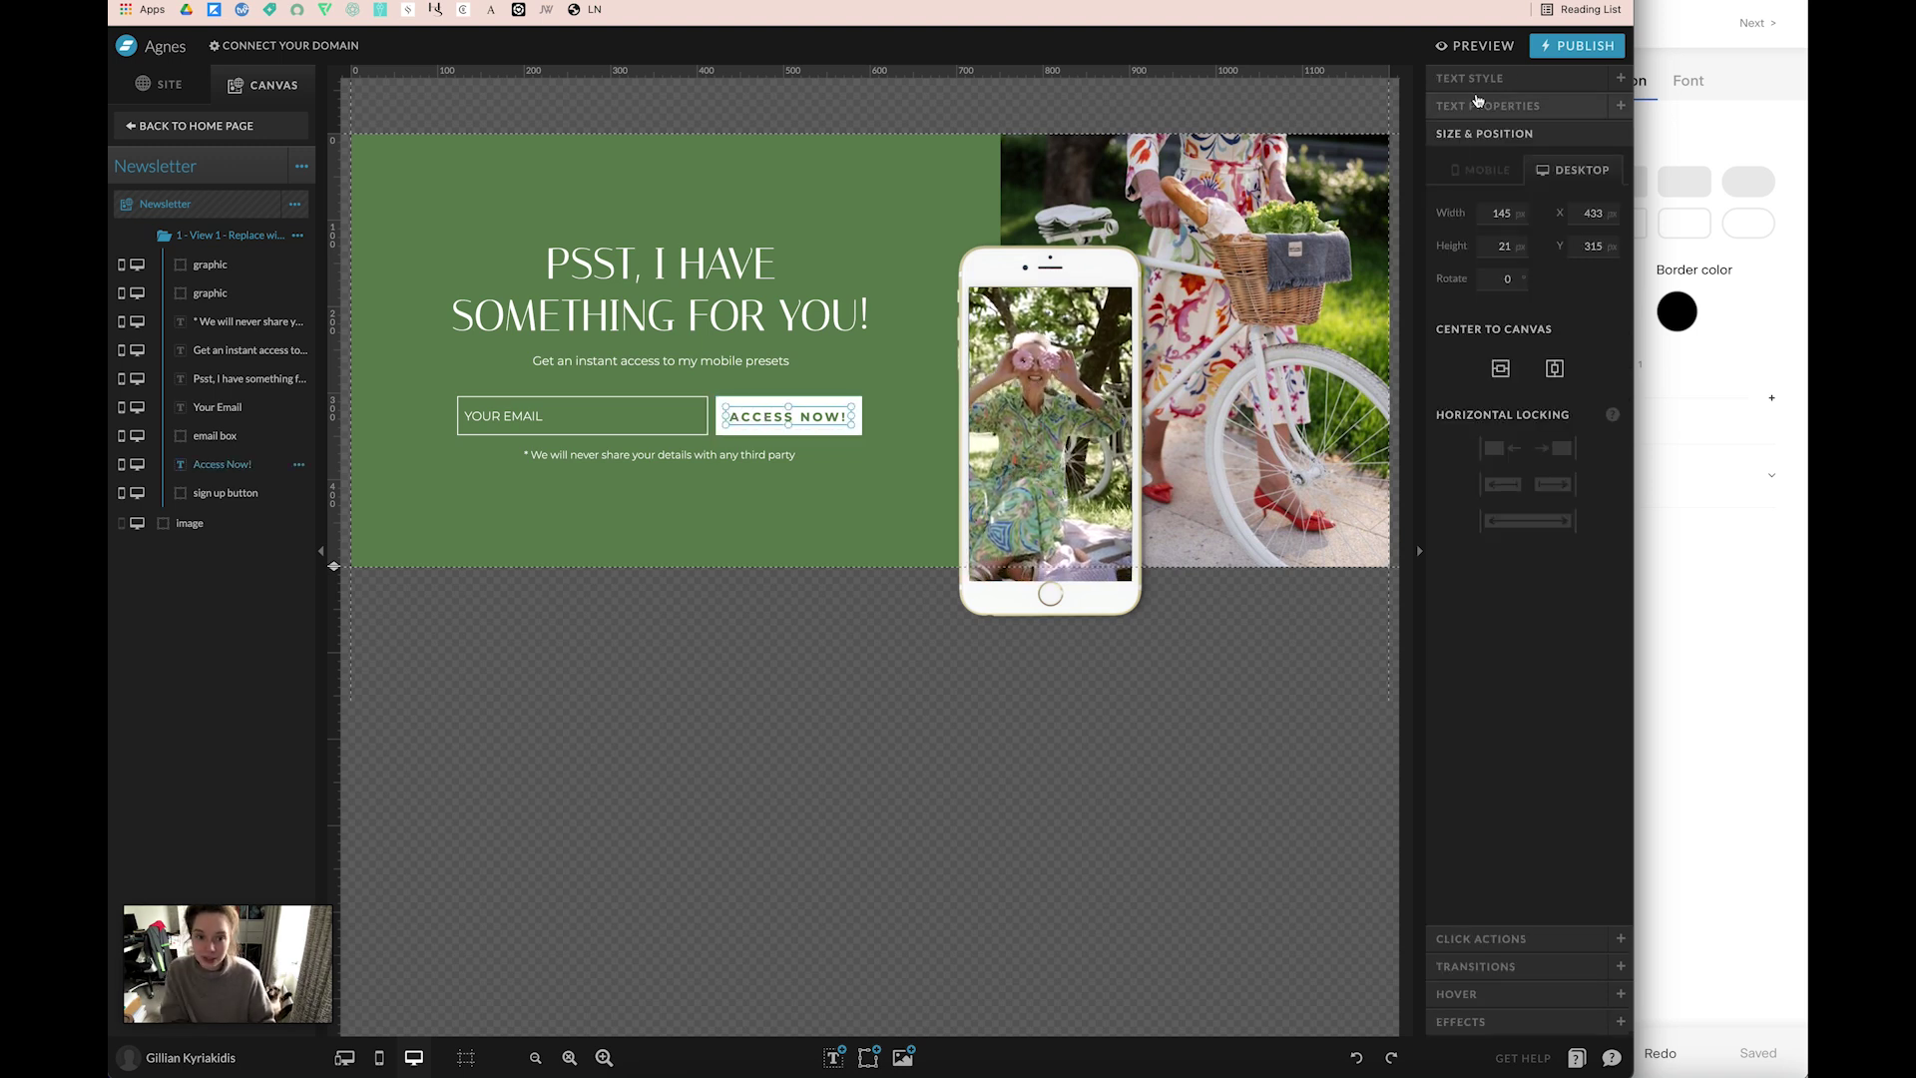
click(1557, 198)
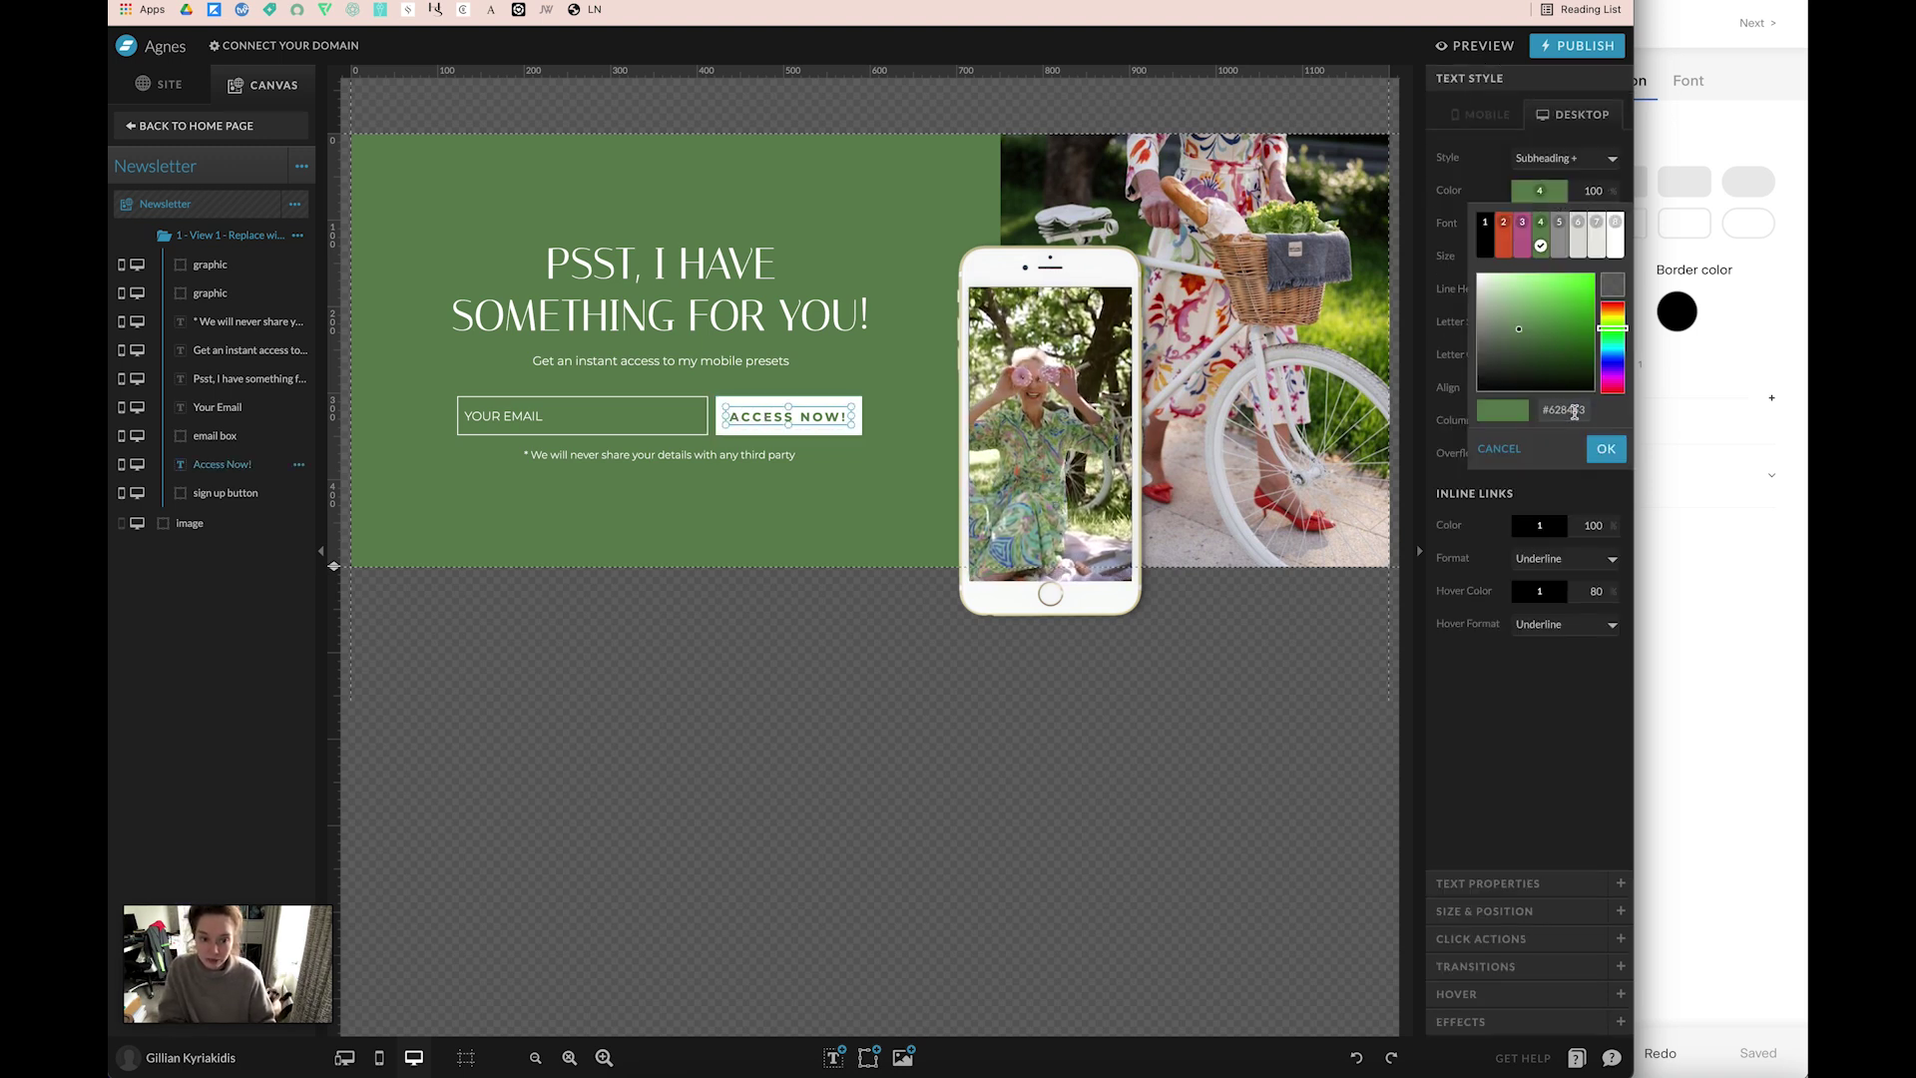
double_click(1574, 413)
click(1537, 698)
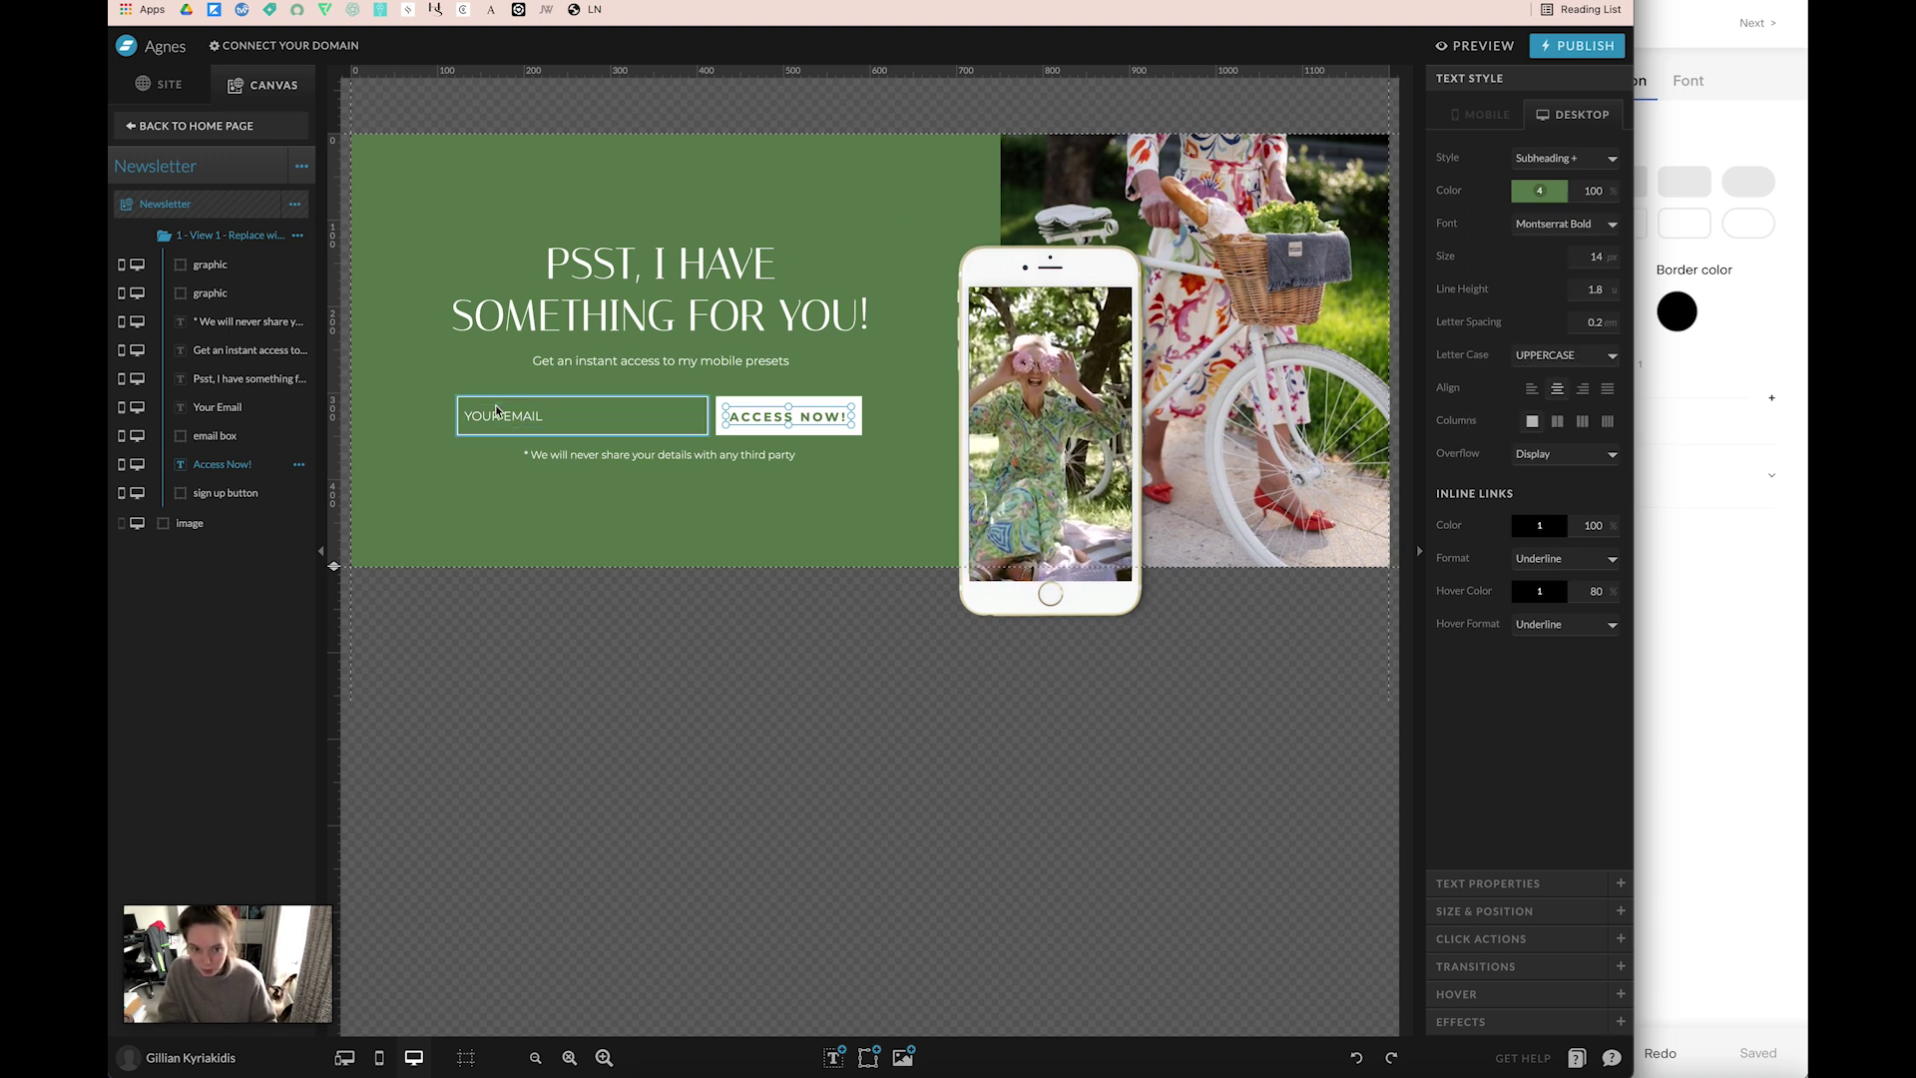
click(1679, 523)
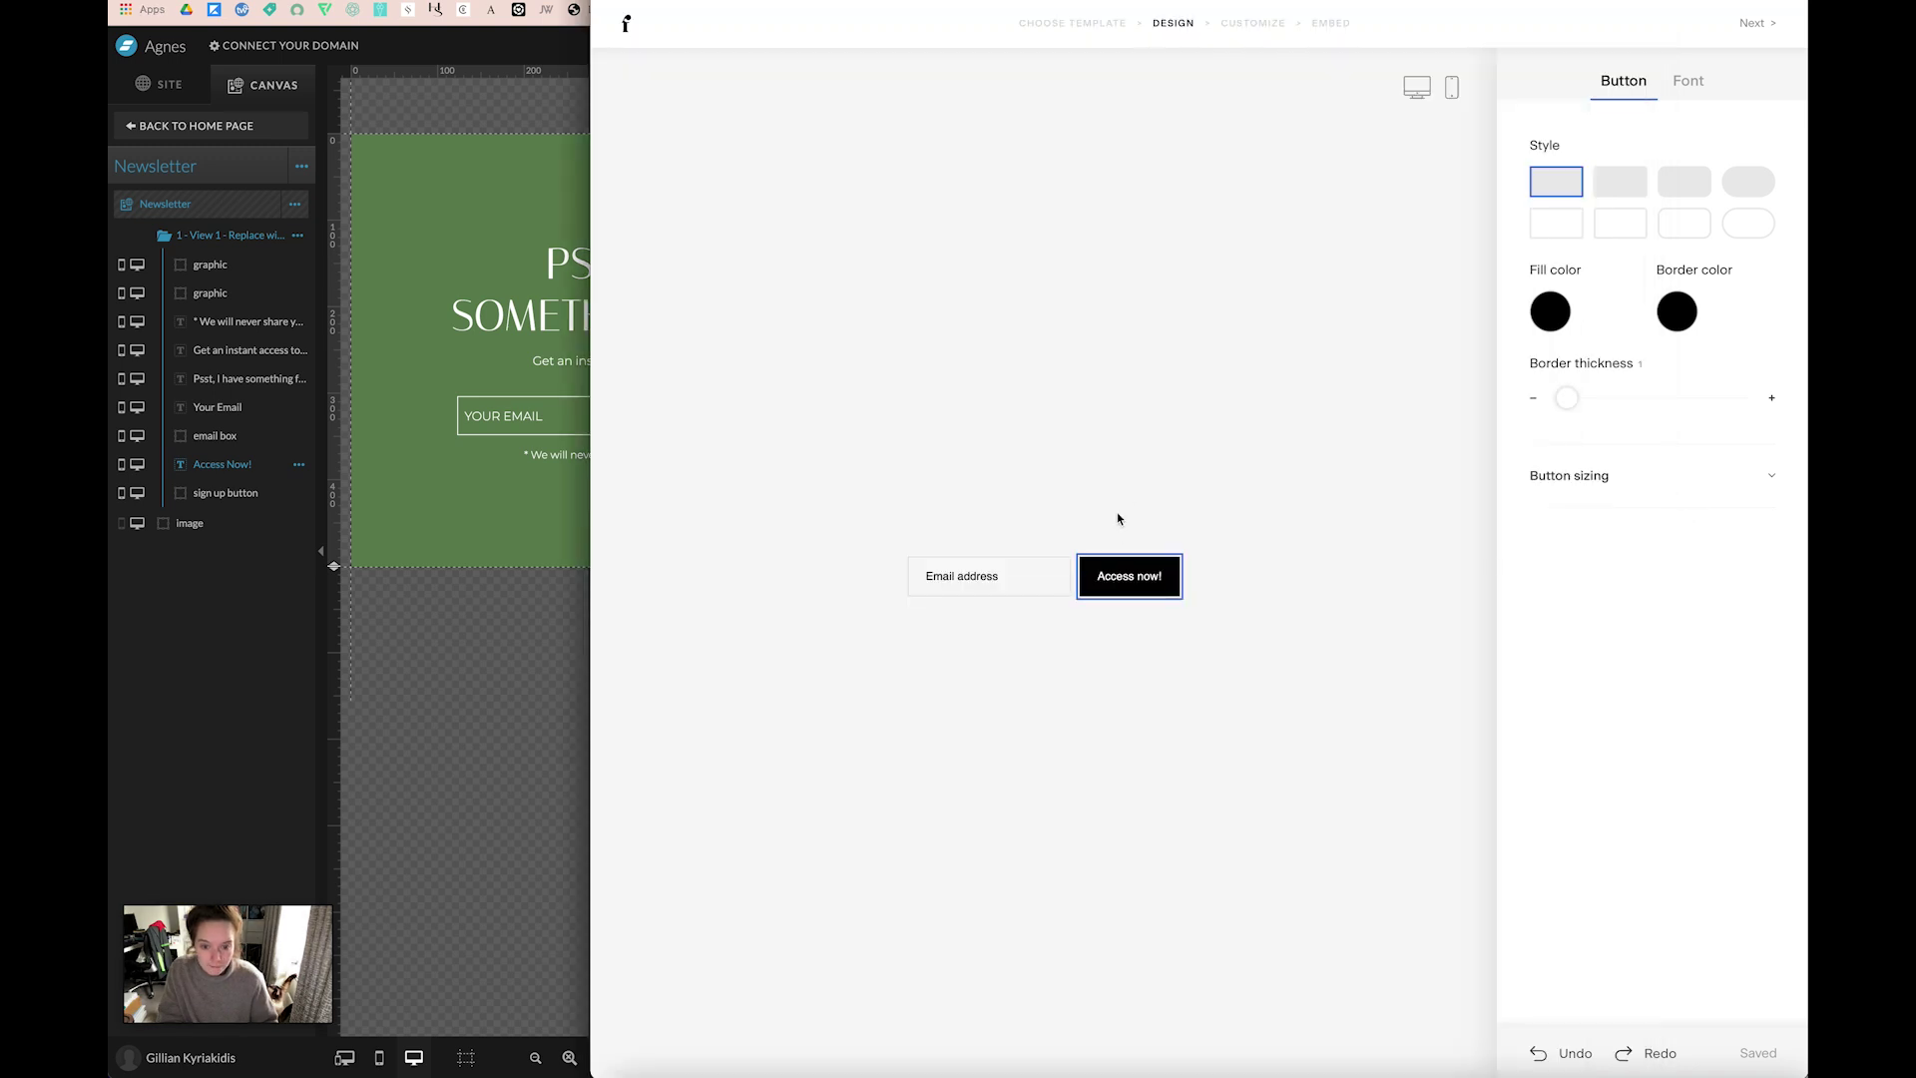
Give the button a #628453 green fill and no border colour.
click(1545, 315)
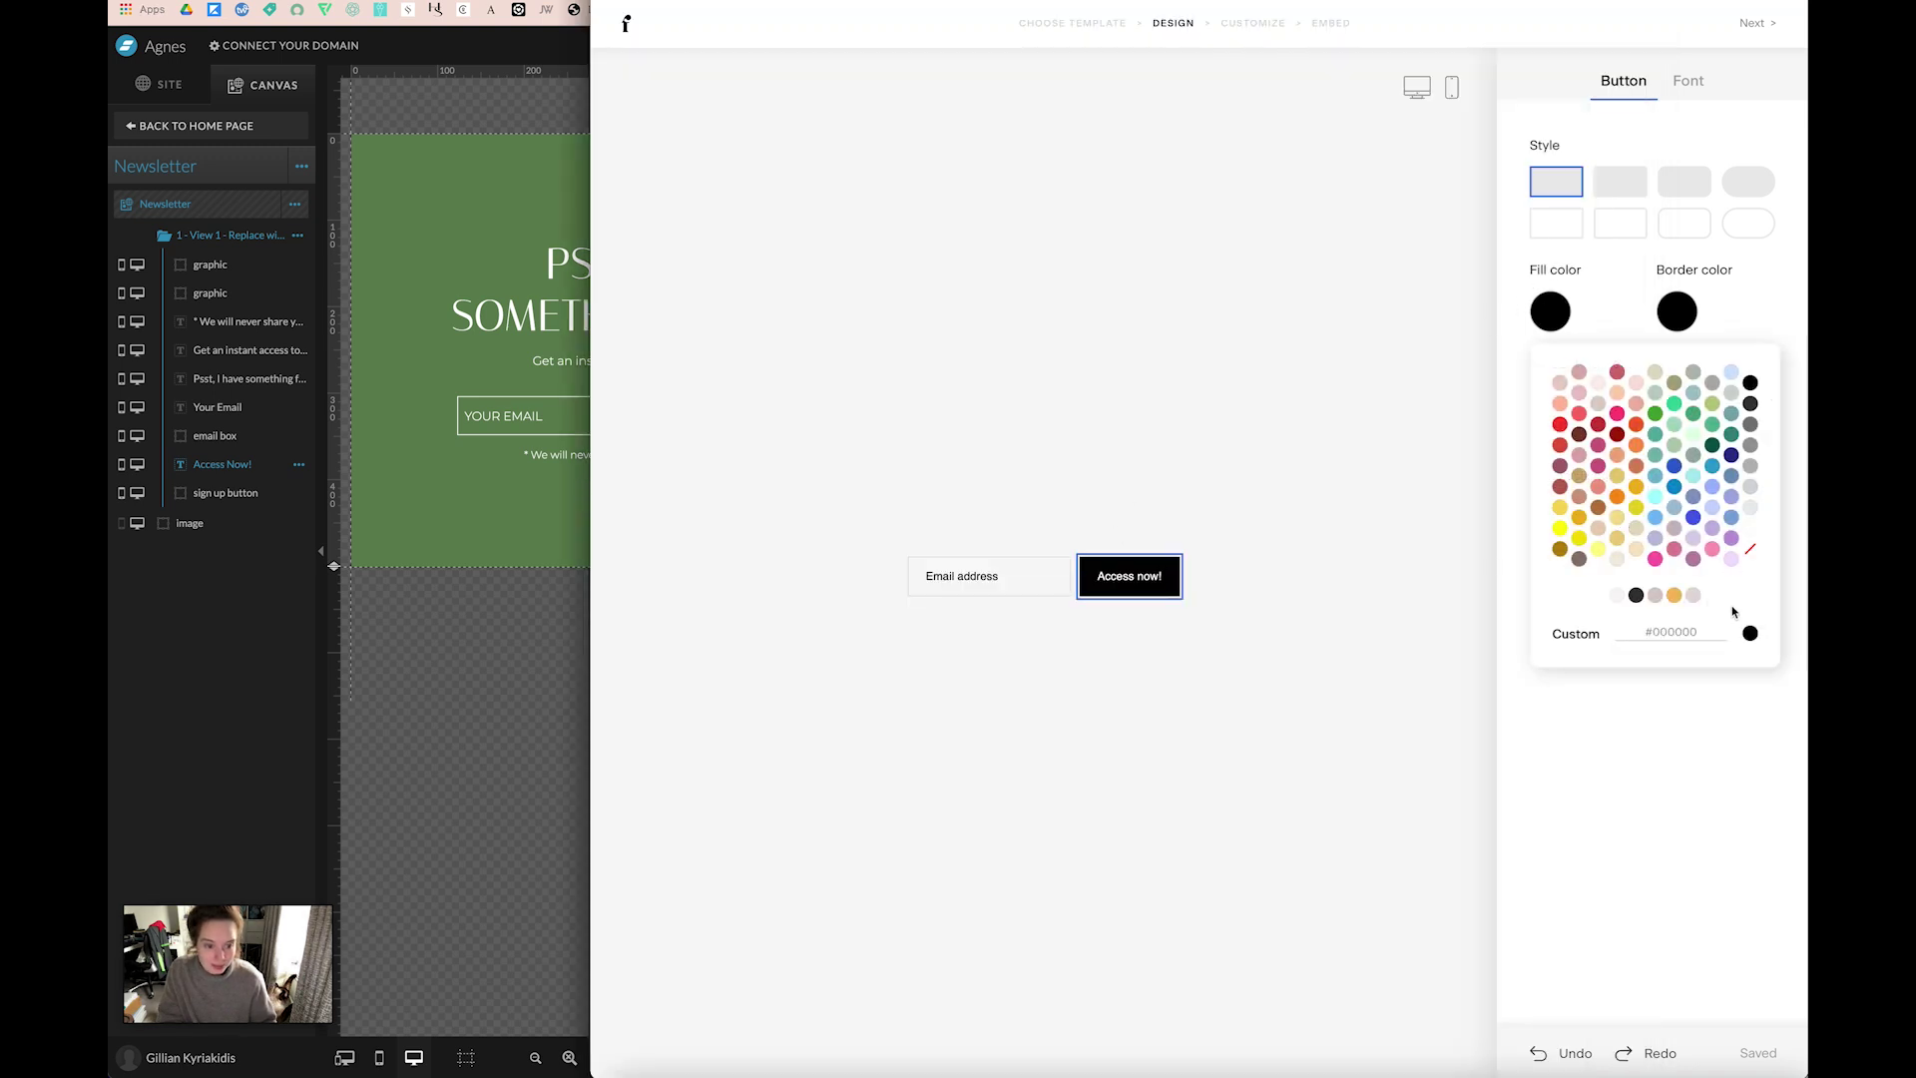
double_click(1696, 634)
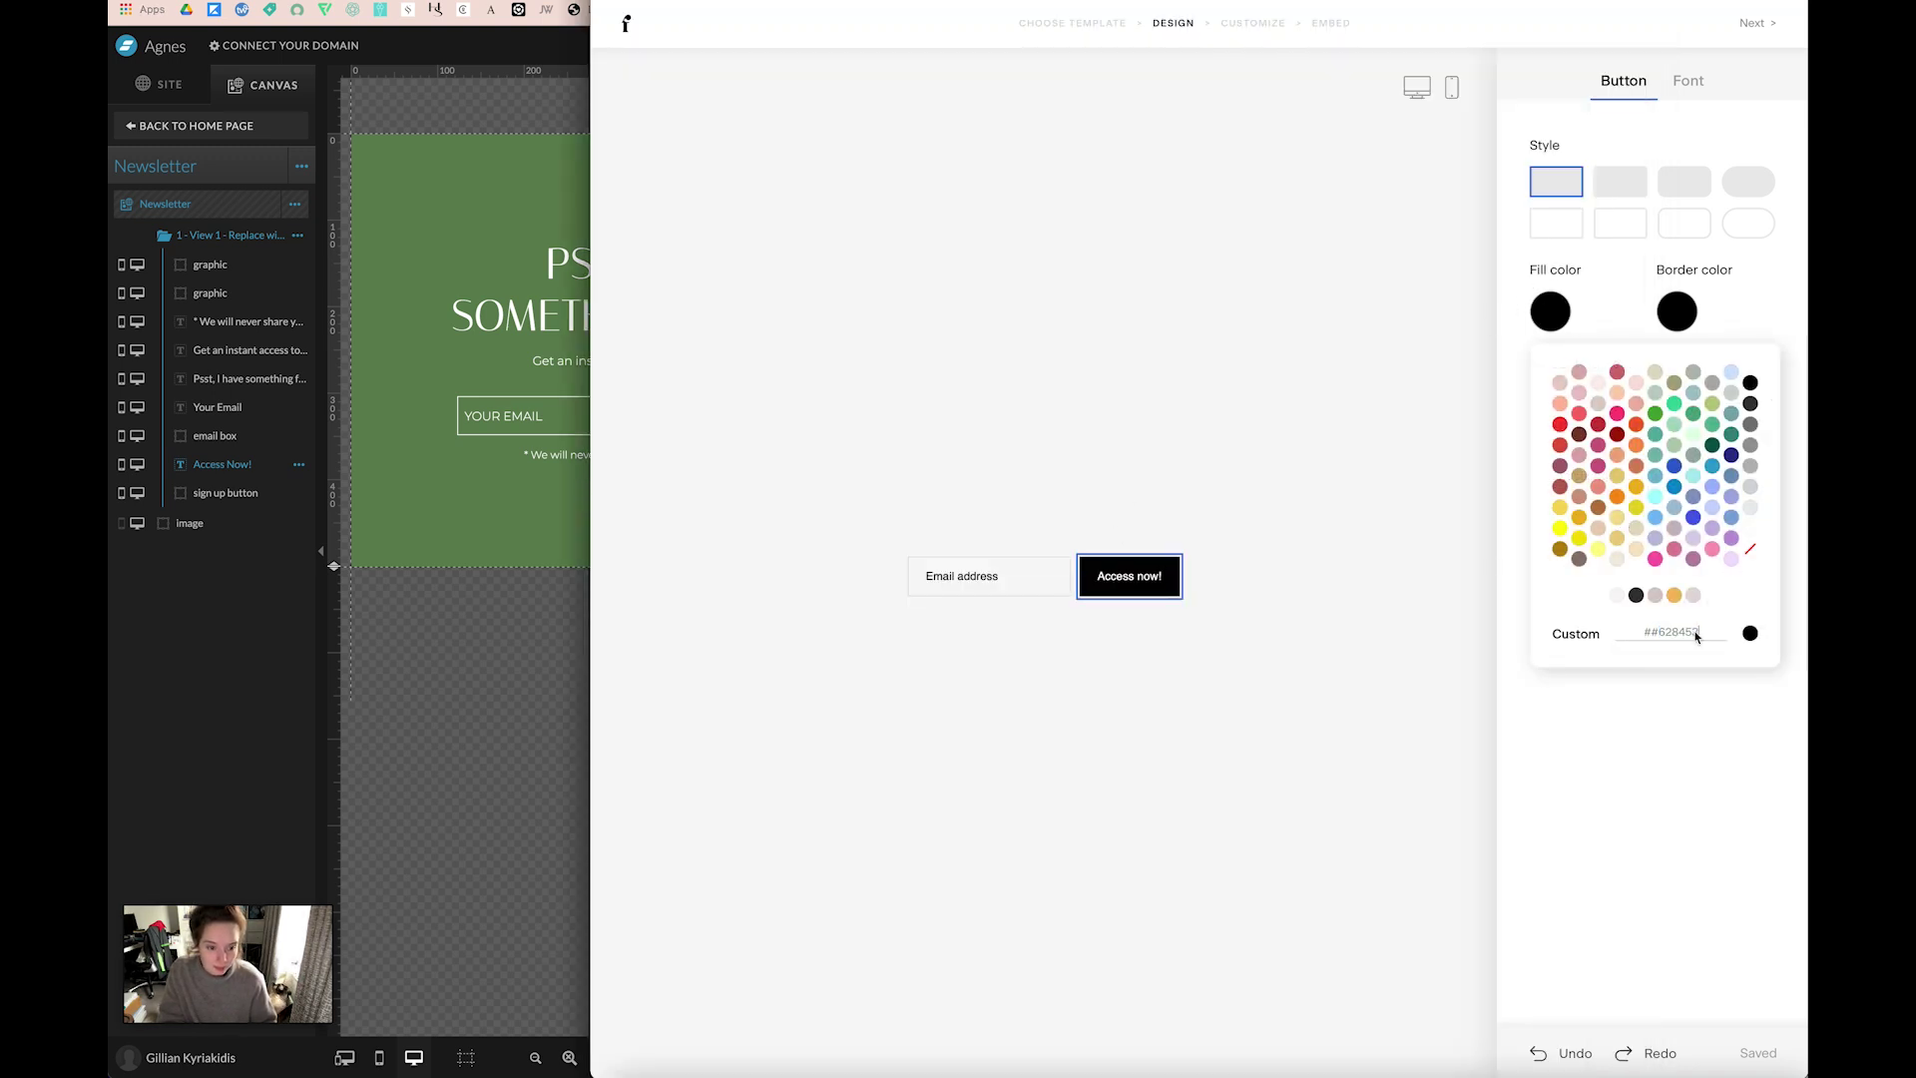
key(Return)
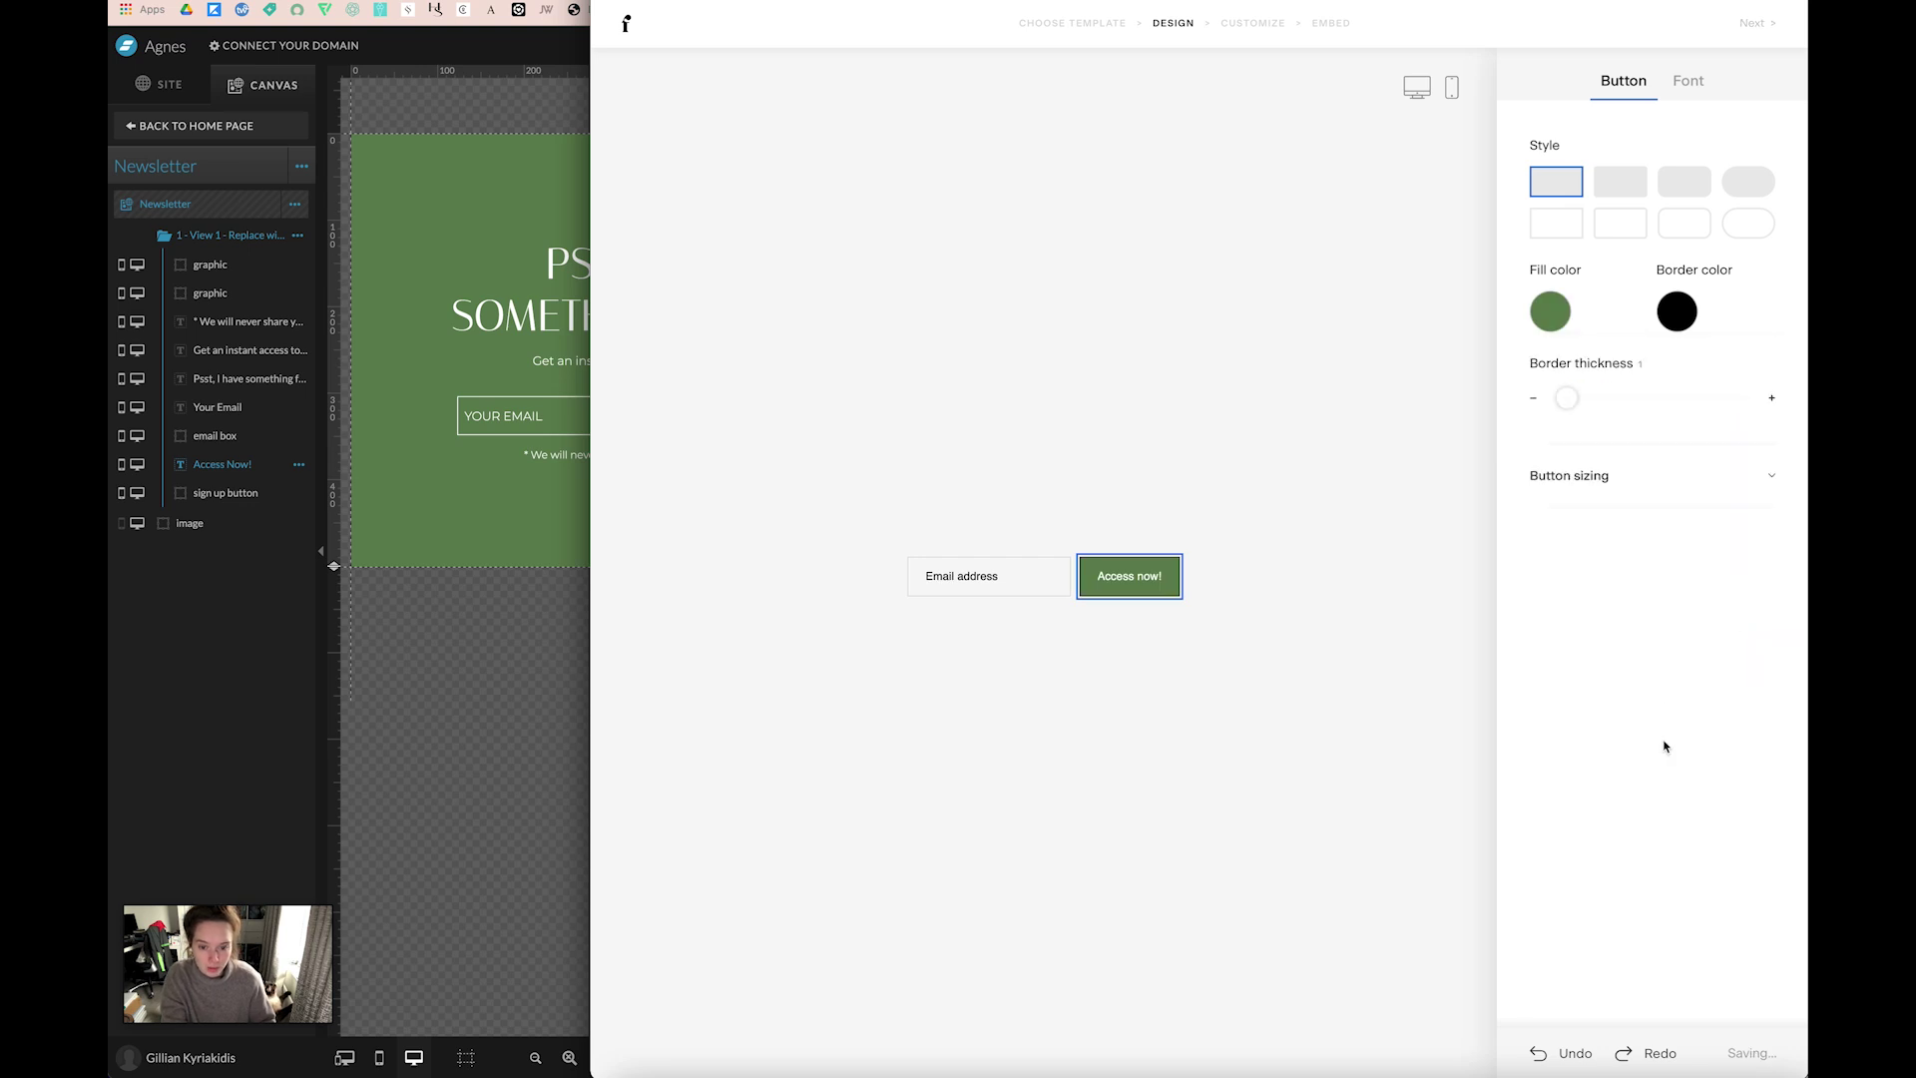
click(1680, 315)
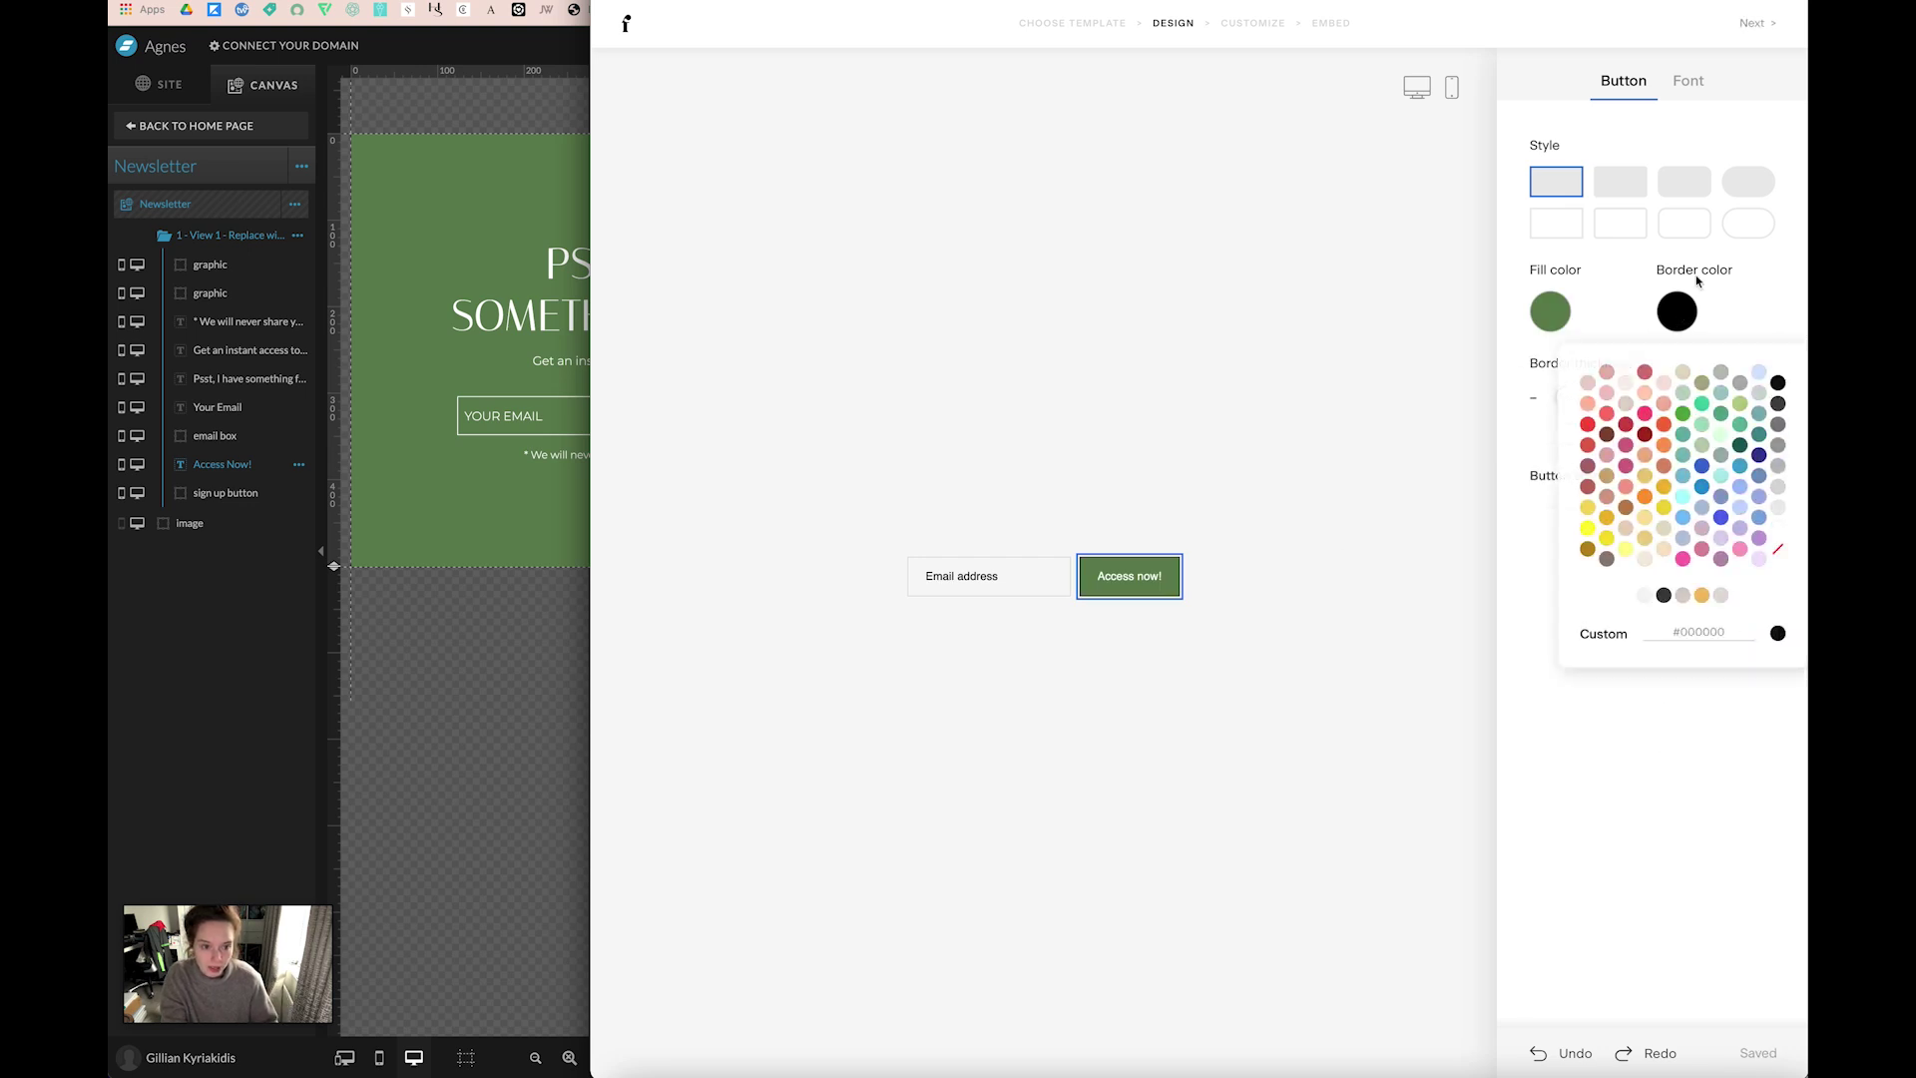
click(1778, 553)
click(1680, 811)
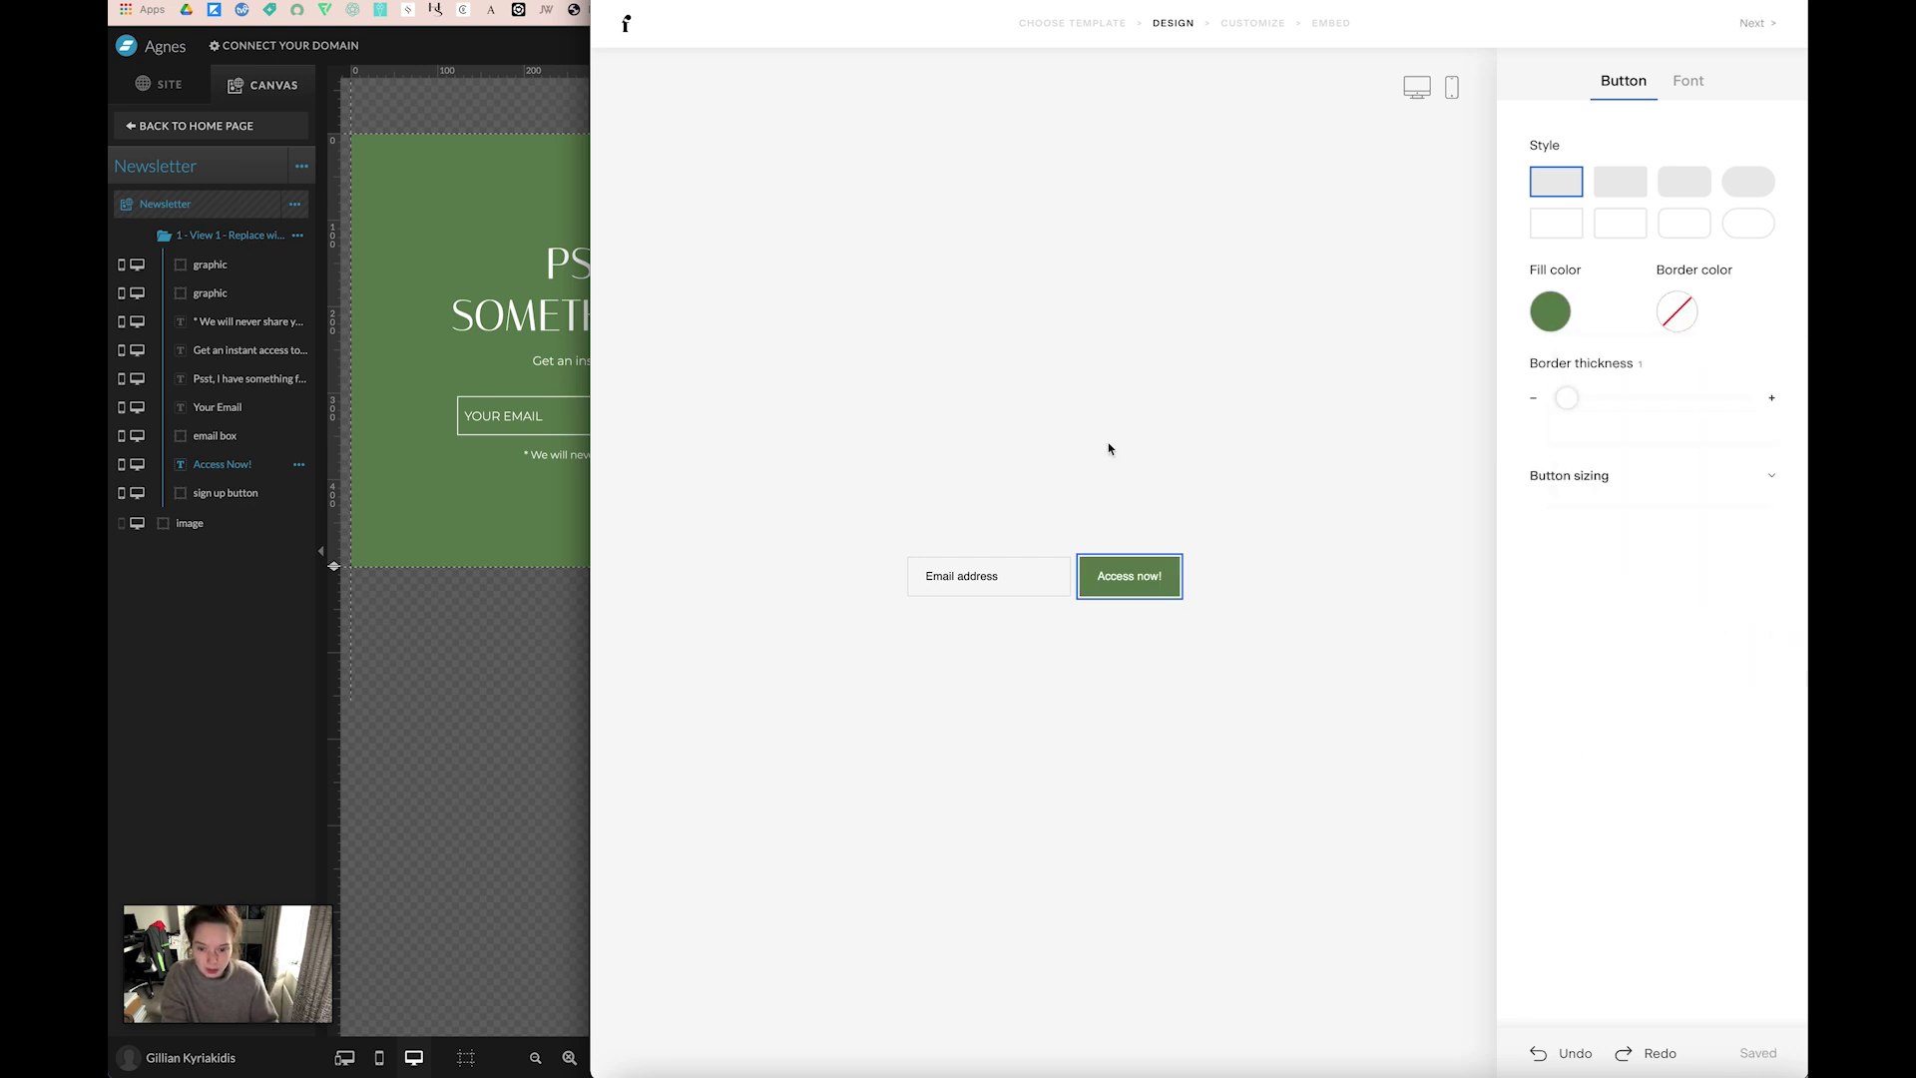
Set the email field's border colour to white.
click(1064, 562)
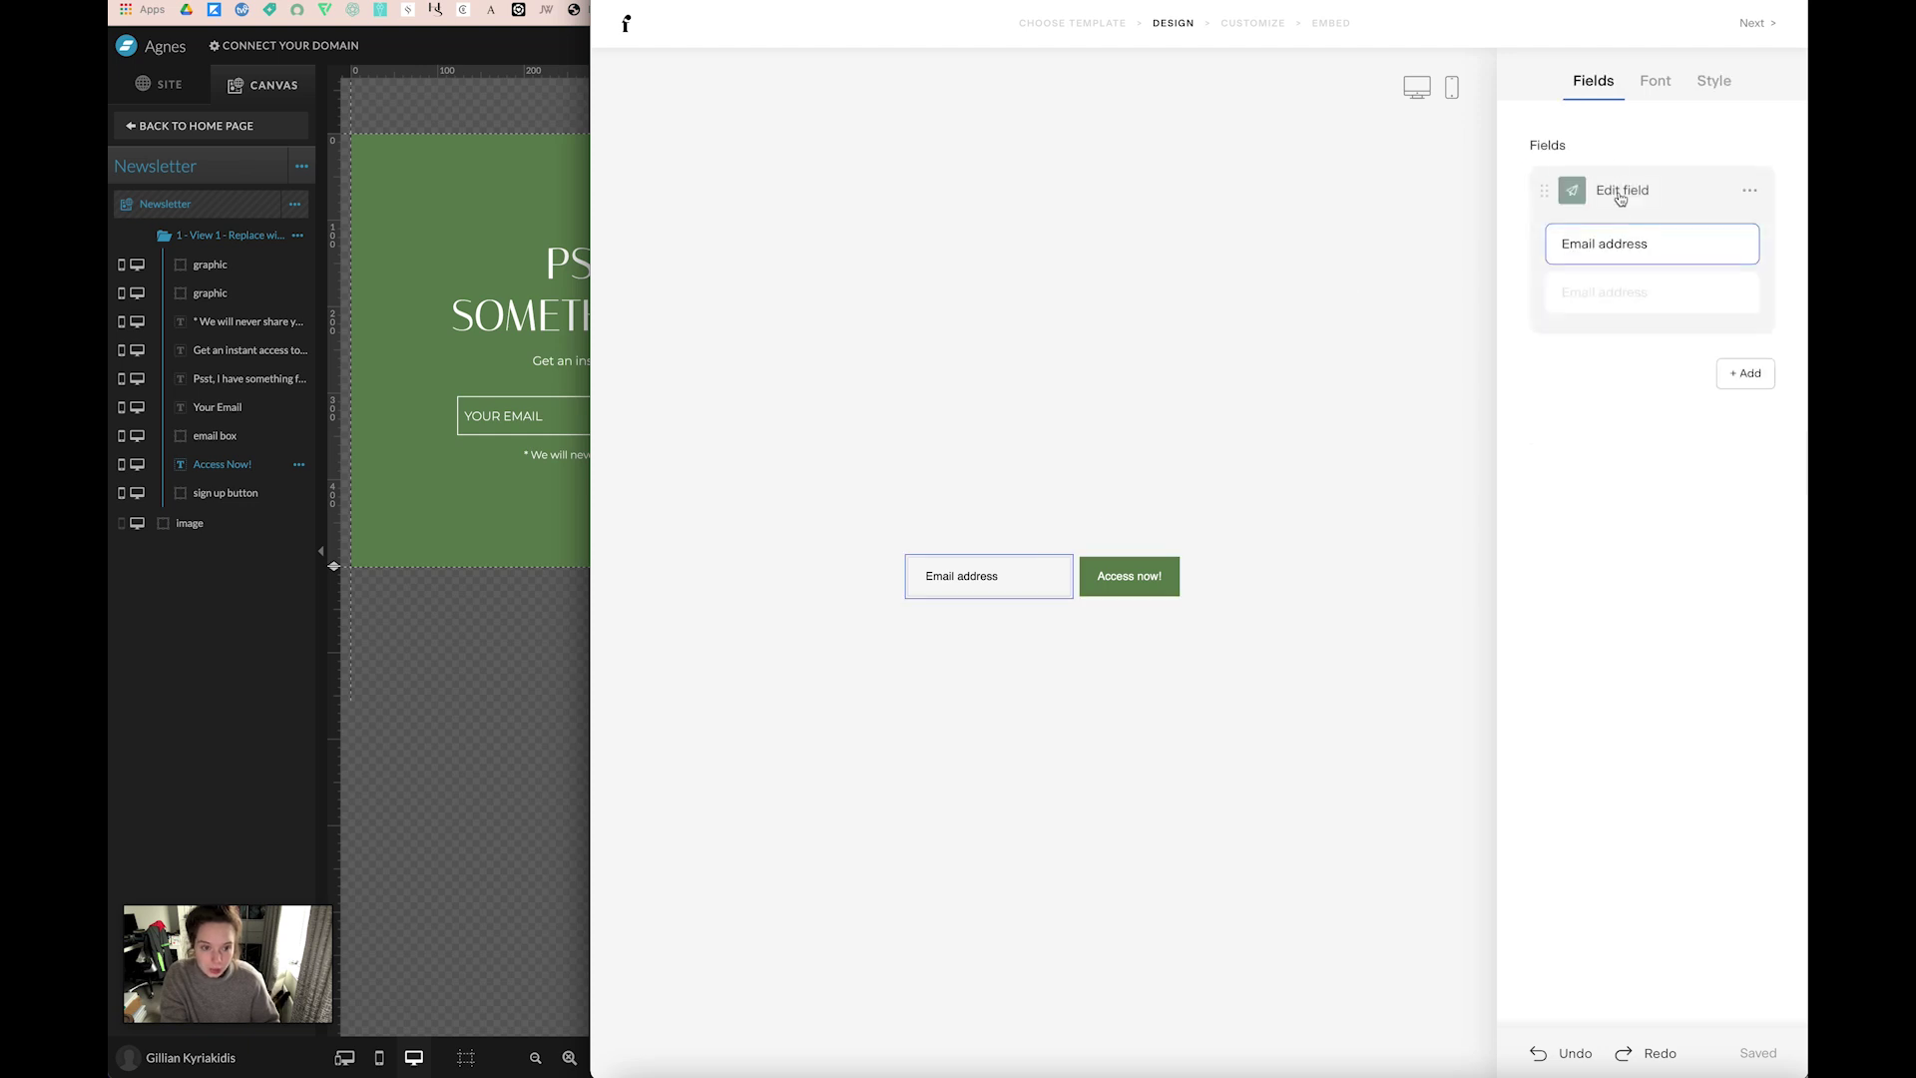
click(1660, 93)
click(1713, 82)
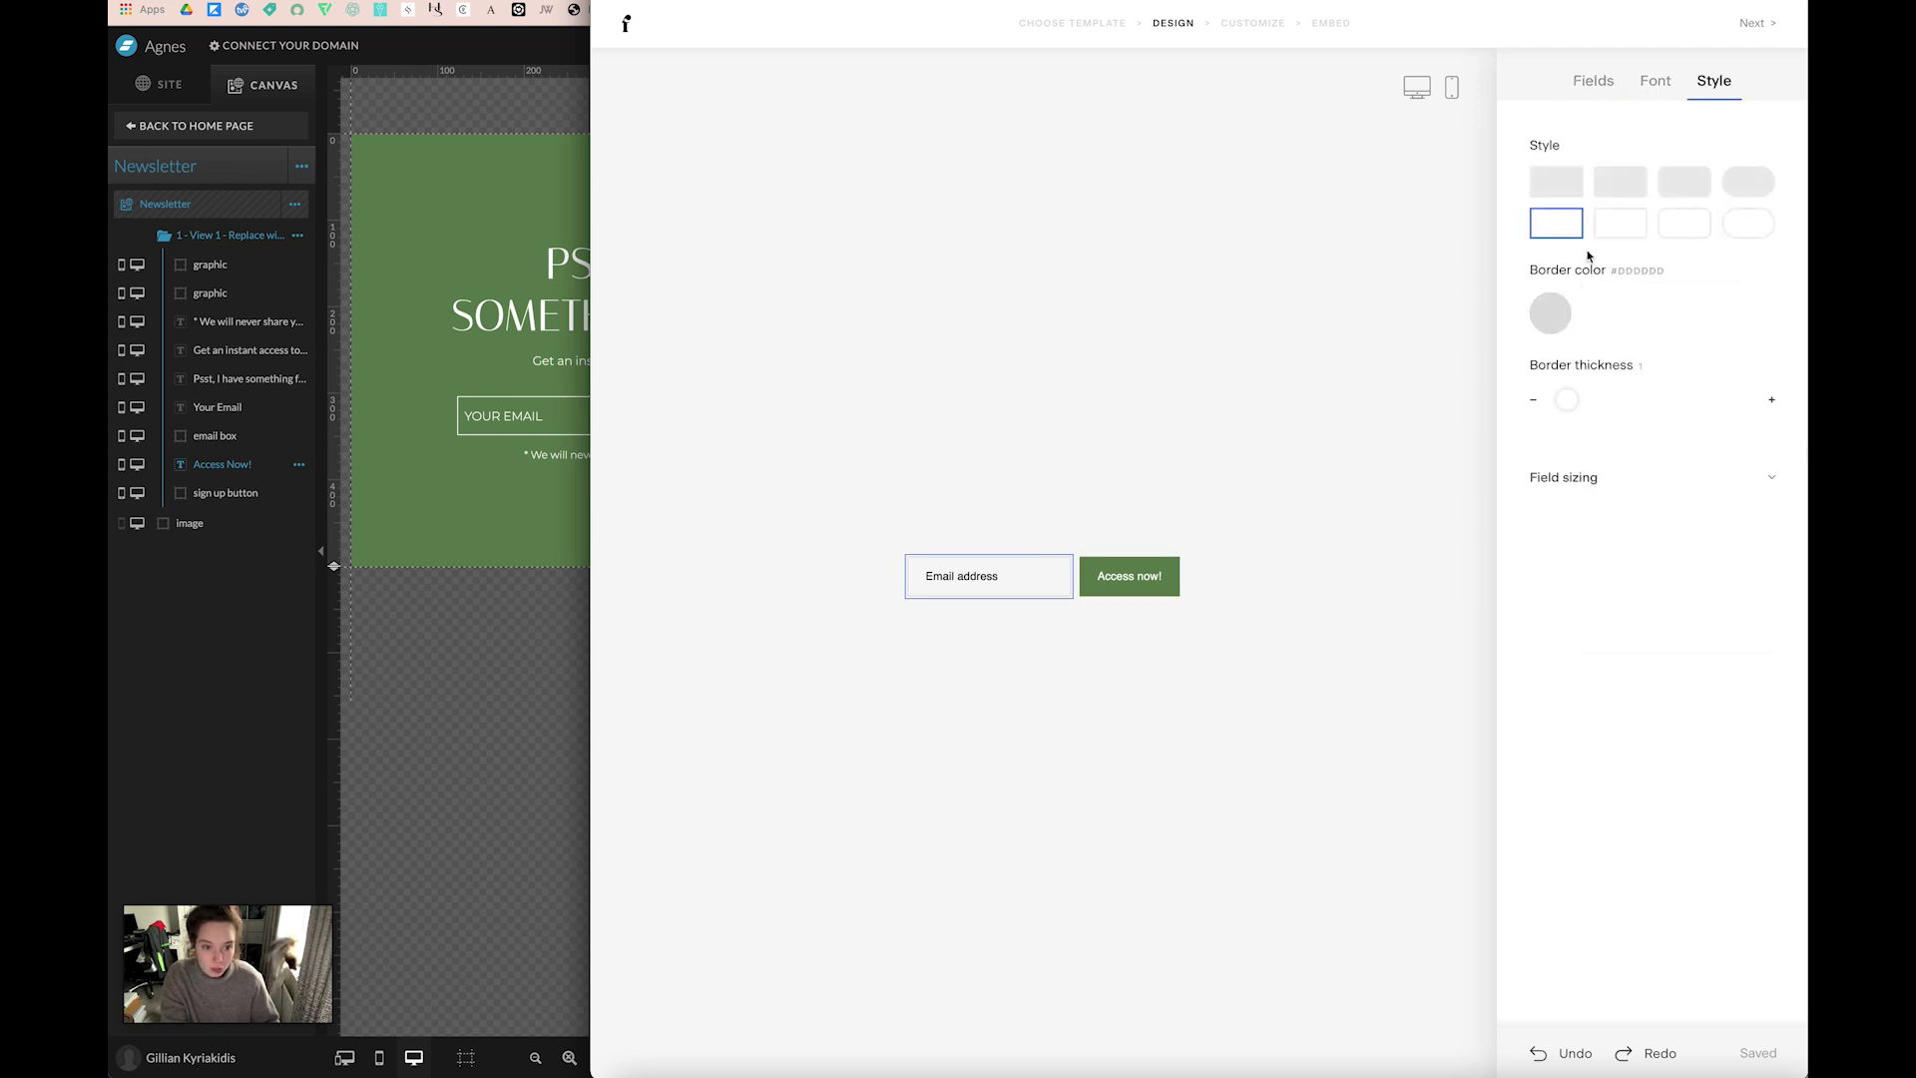
click(1562, 309)
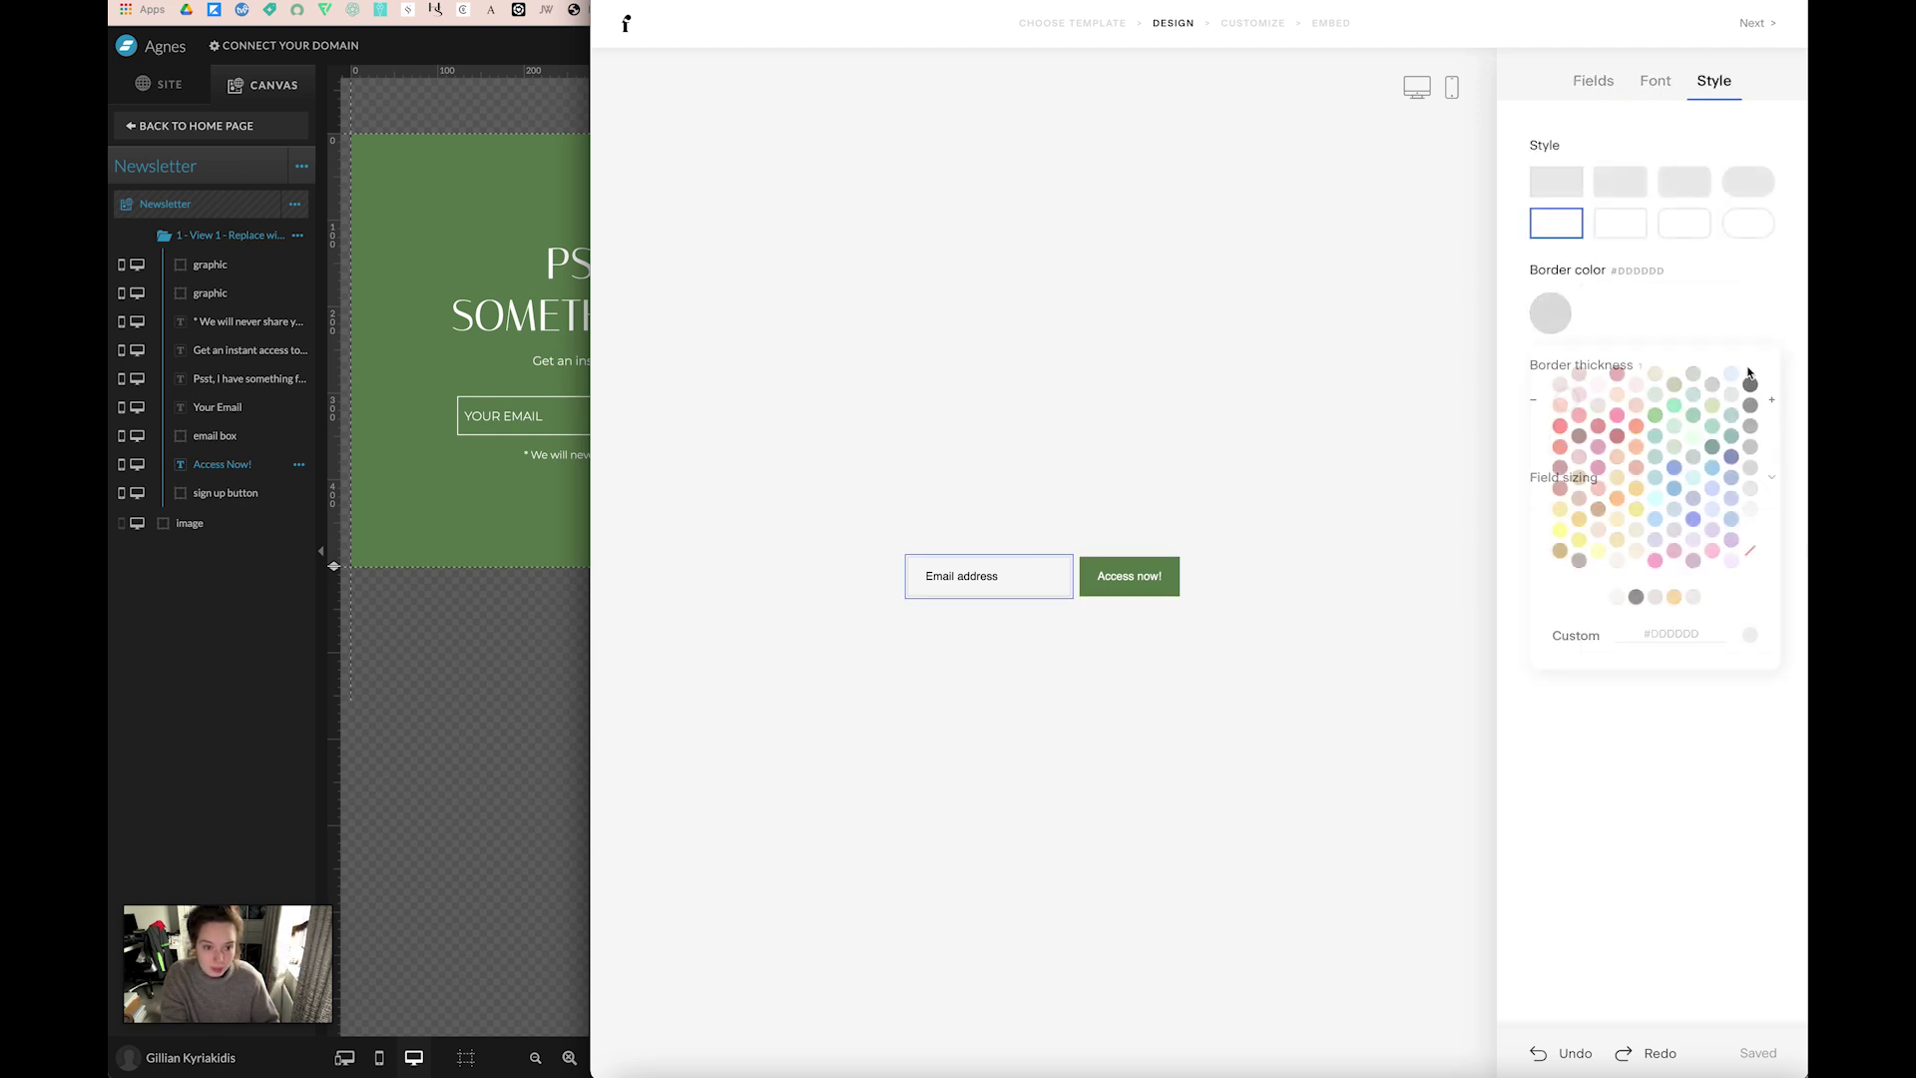
click(1746, 526)
click(1691, 794)
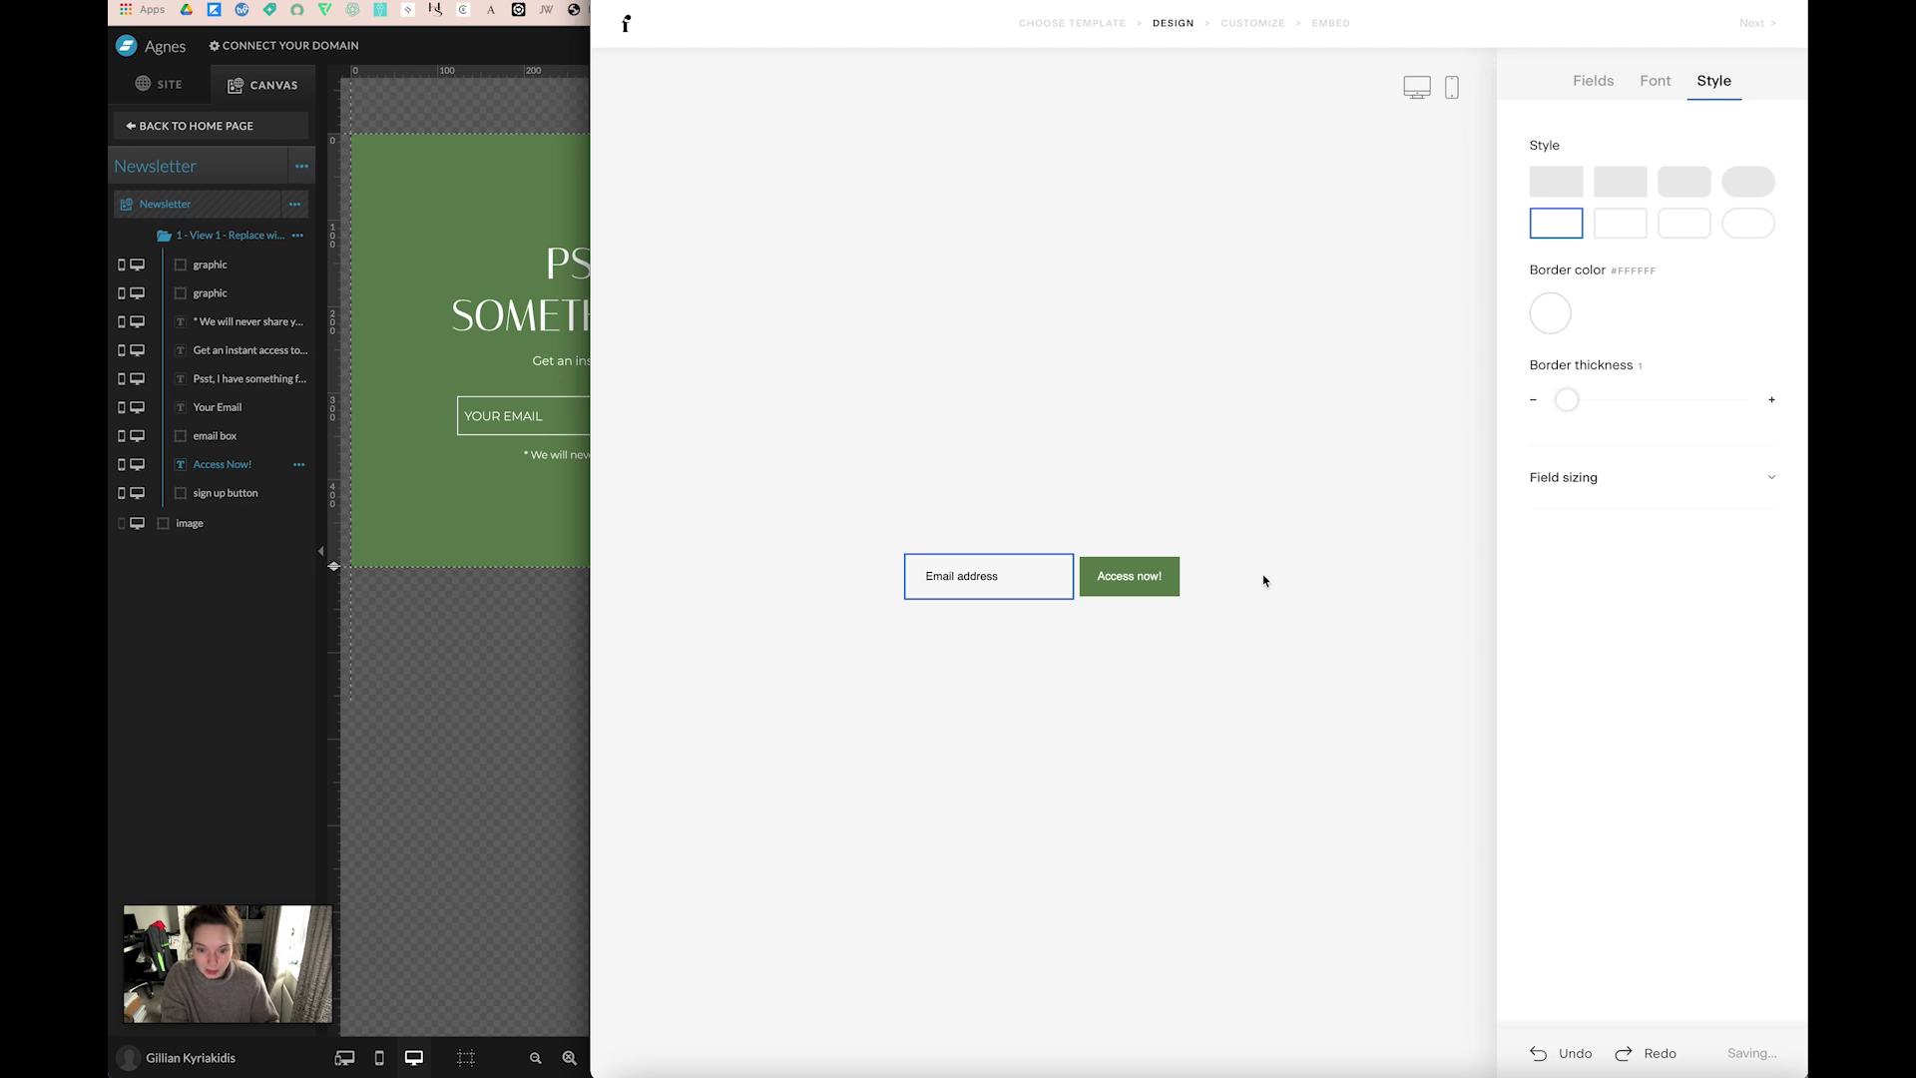
click(1124, 577)
click(1680, 82)
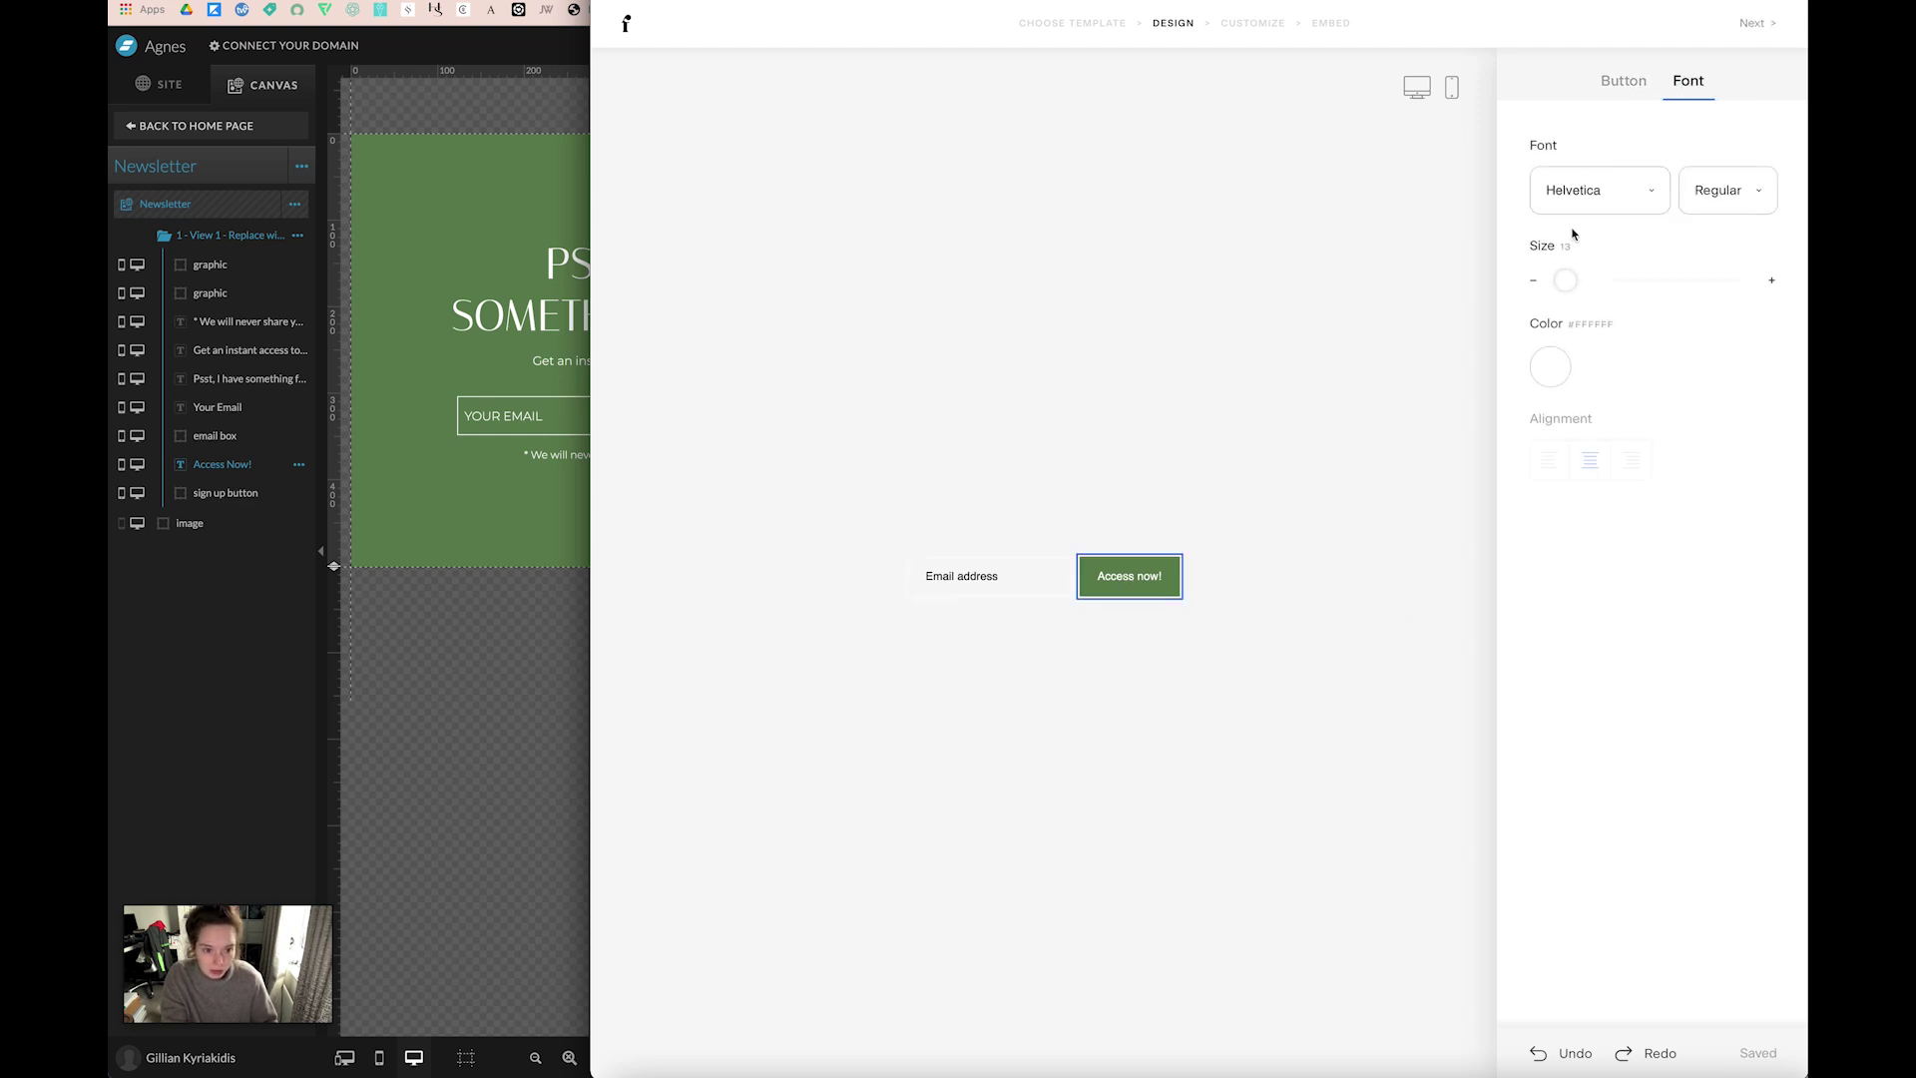
Set the button text to Montserrat Semi bold in all caps.
click(1559, 547)
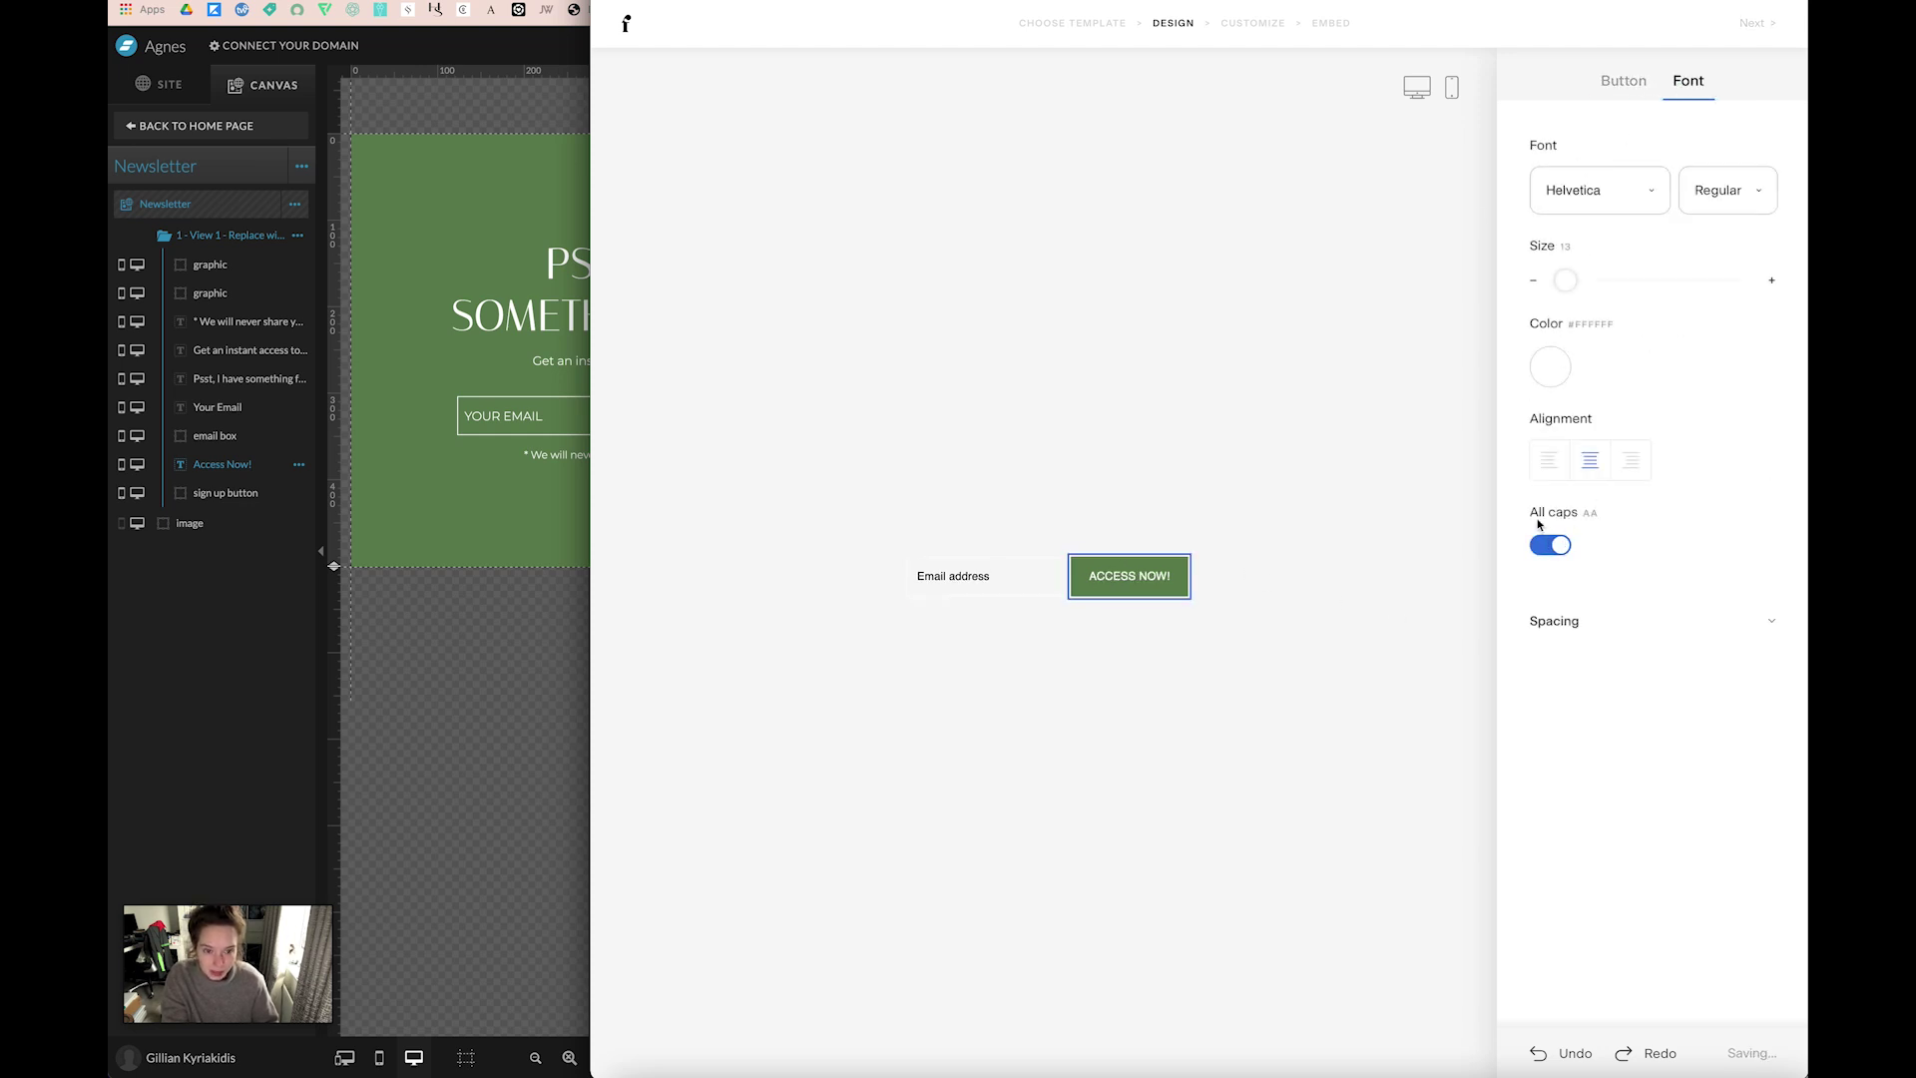
click(1609, 208)
scroll(1671, 324, down, 5)
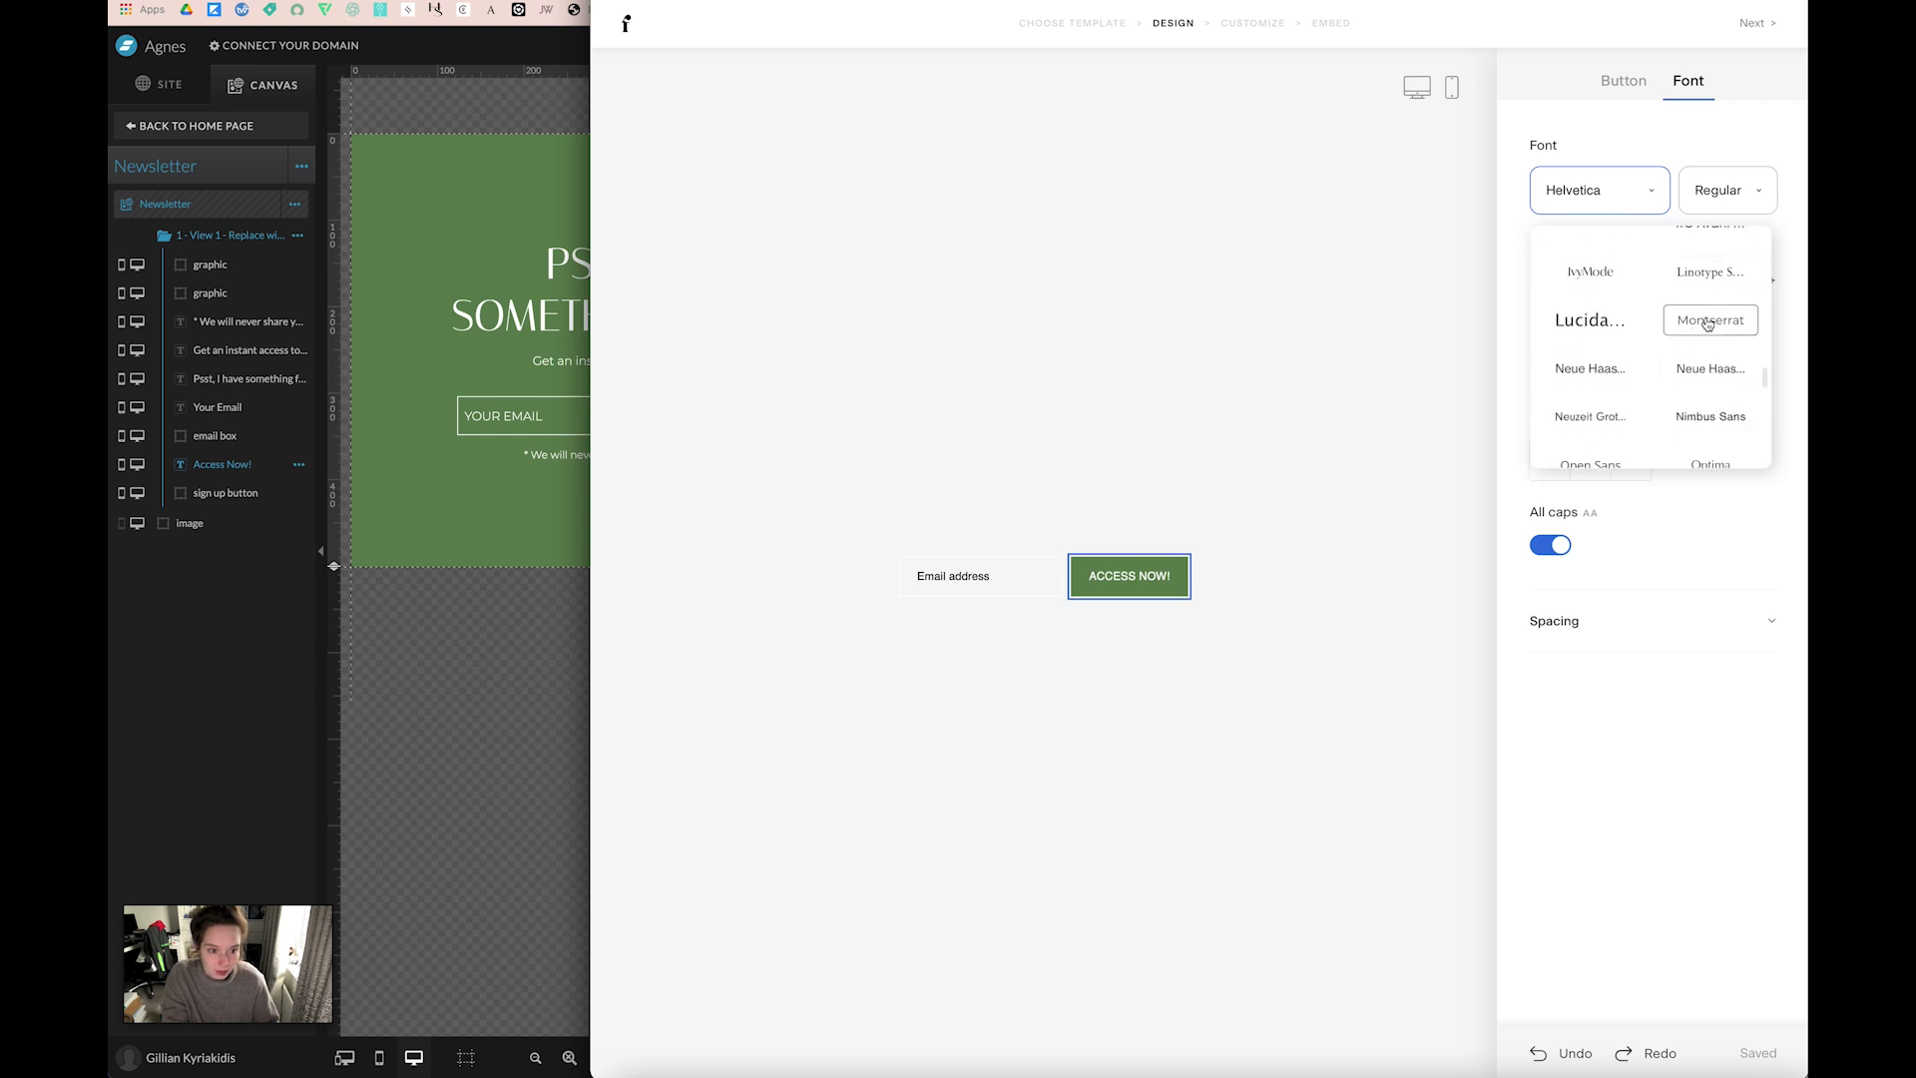
click(1707, 320)
click(1724, 191)
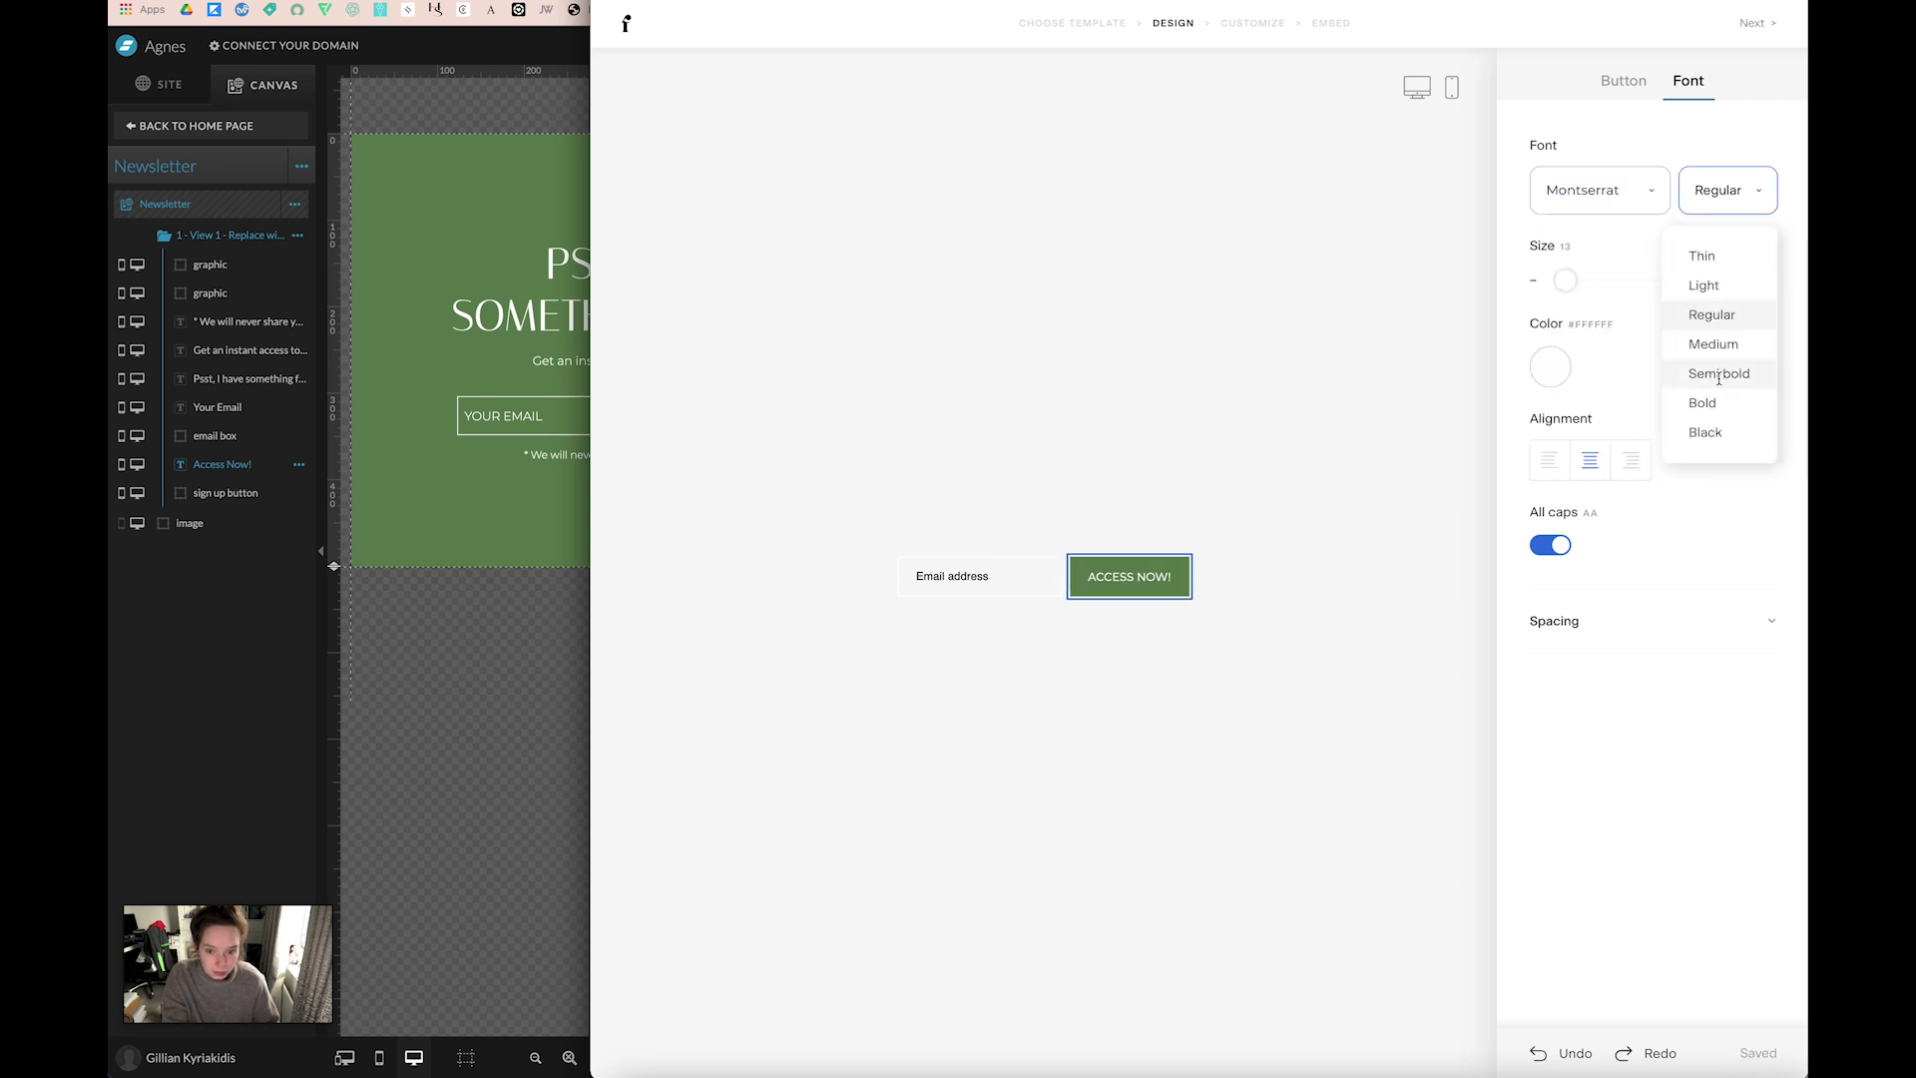
click(1718, 376)
Set the button's letter spacing to 2.
click(1709, 624)
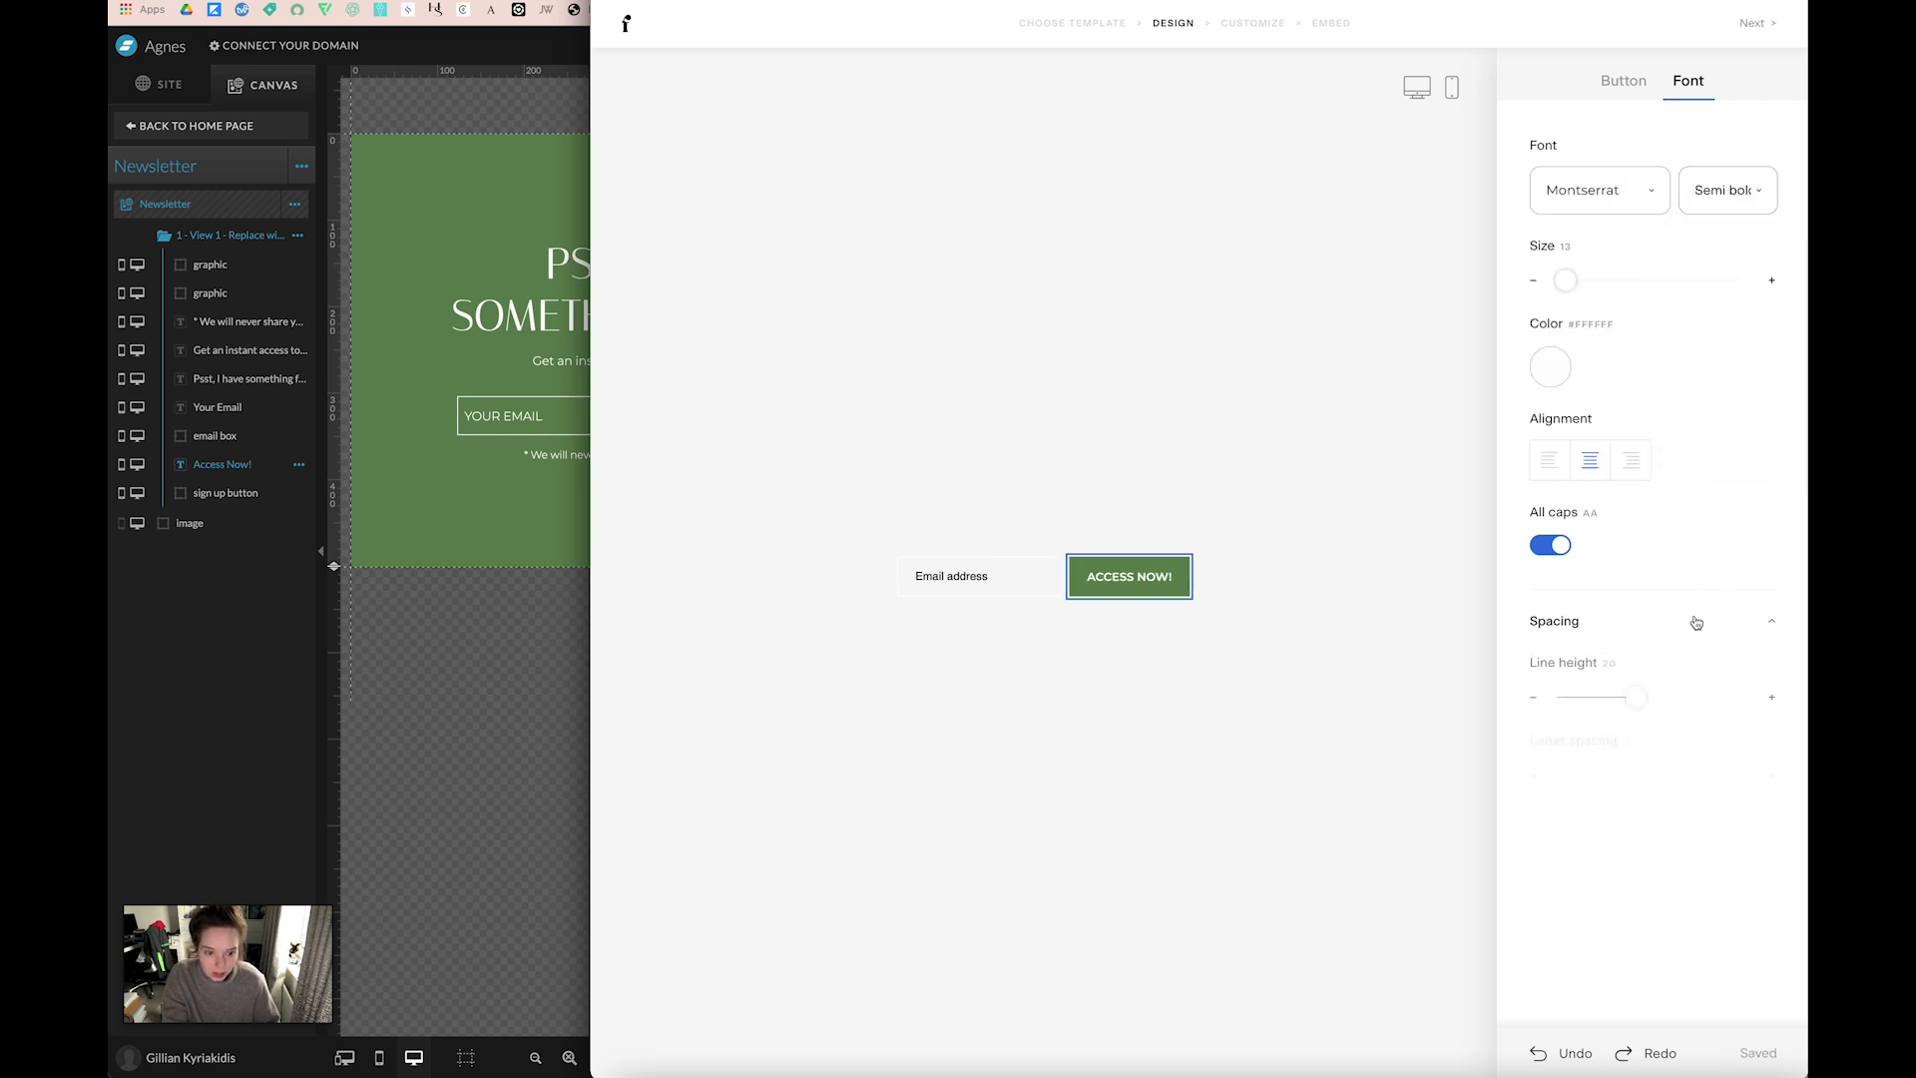
click(1772, 777)
click(1772, 778)
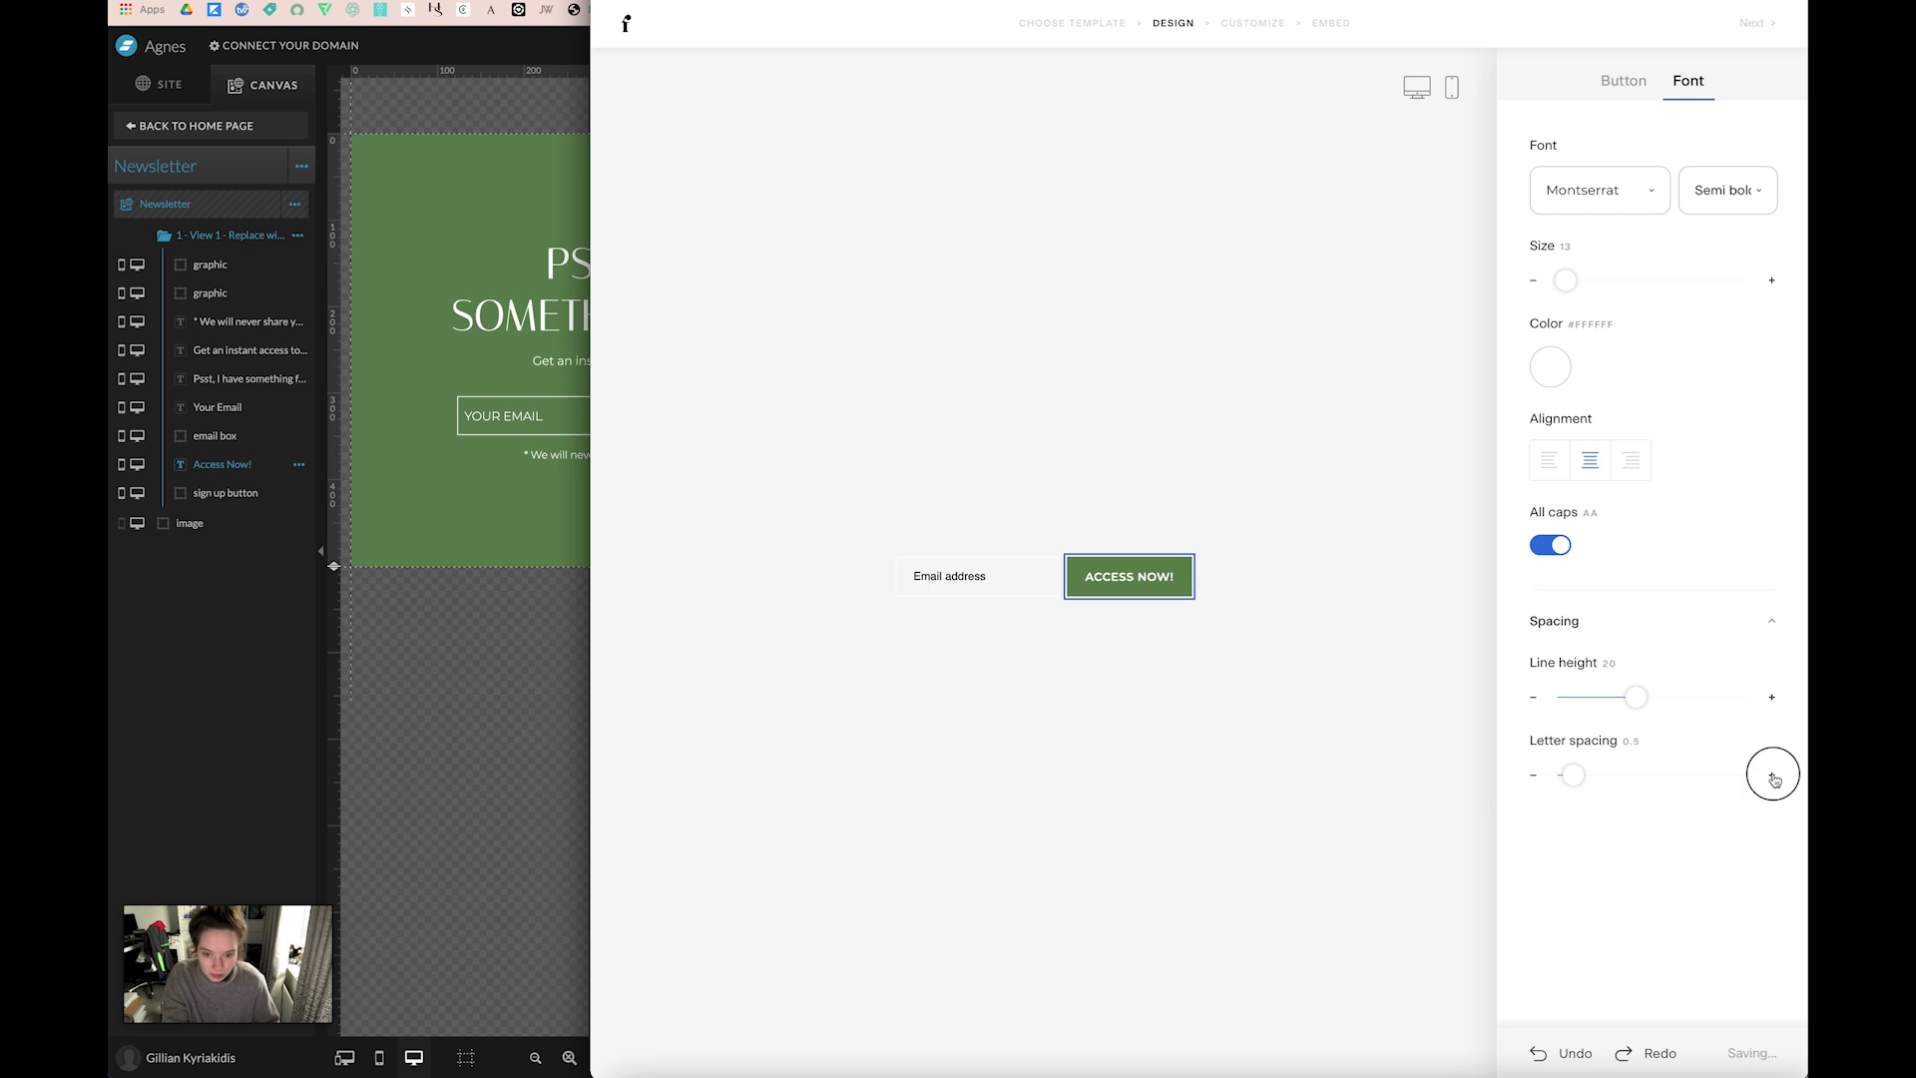
click(1772, 778)
click(1772, 777)
click(1772, 777)
click(1773, 778)
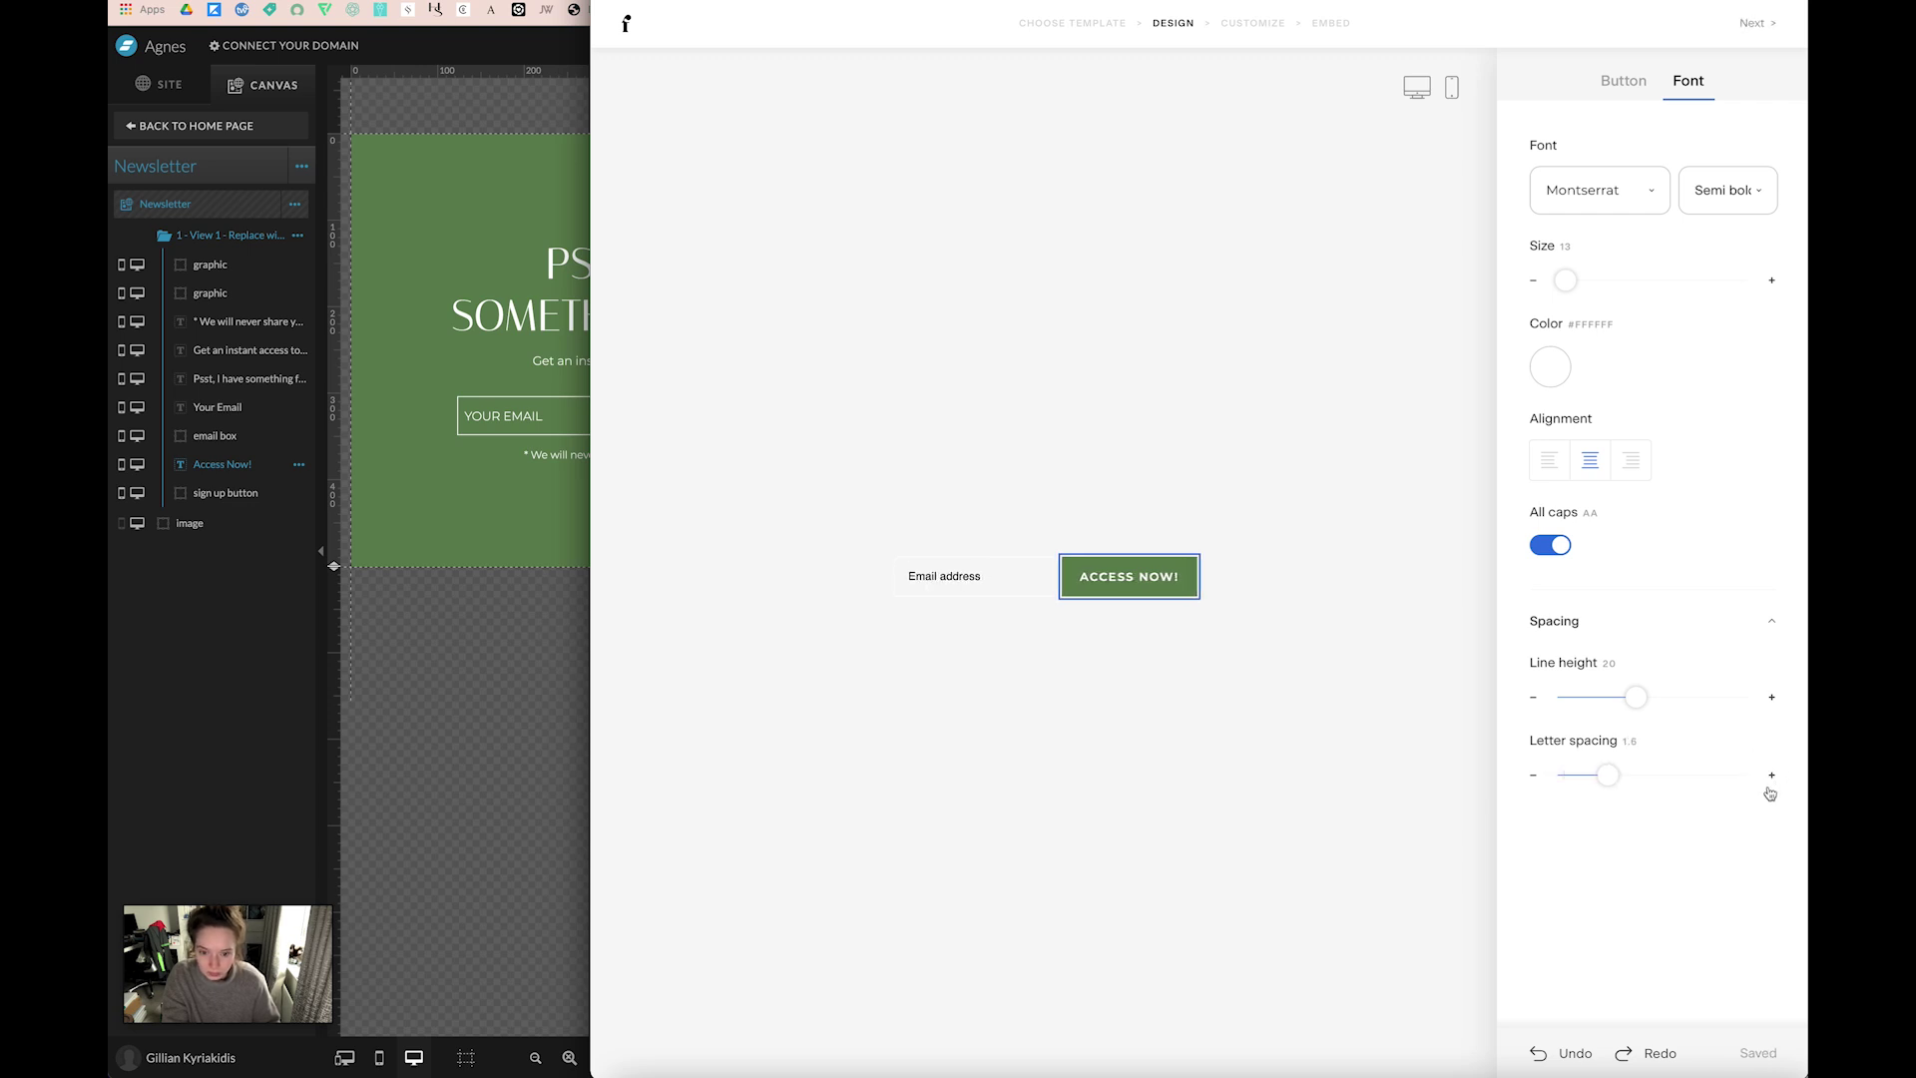
click(1772, 777)
click(1773, 778)
click(1772, 778)
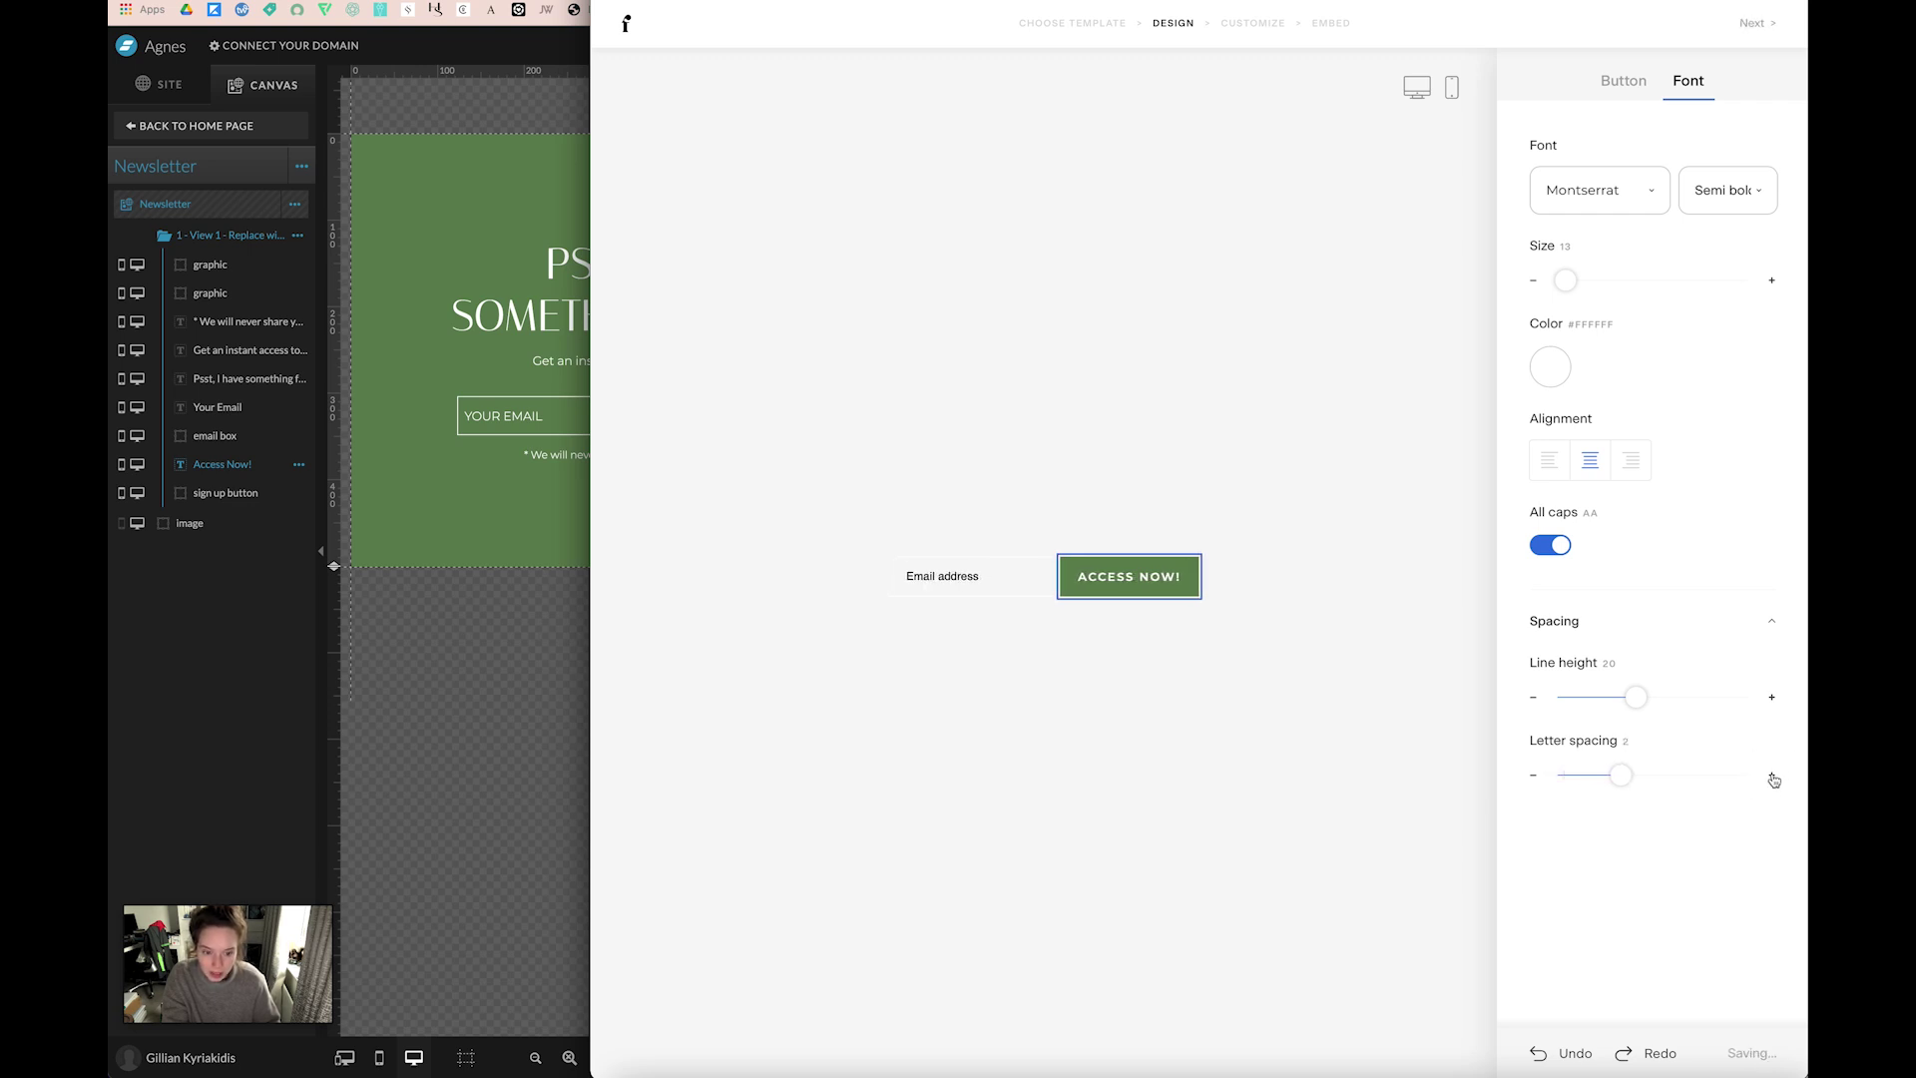
click(1772, 777)
click(1536, 781)
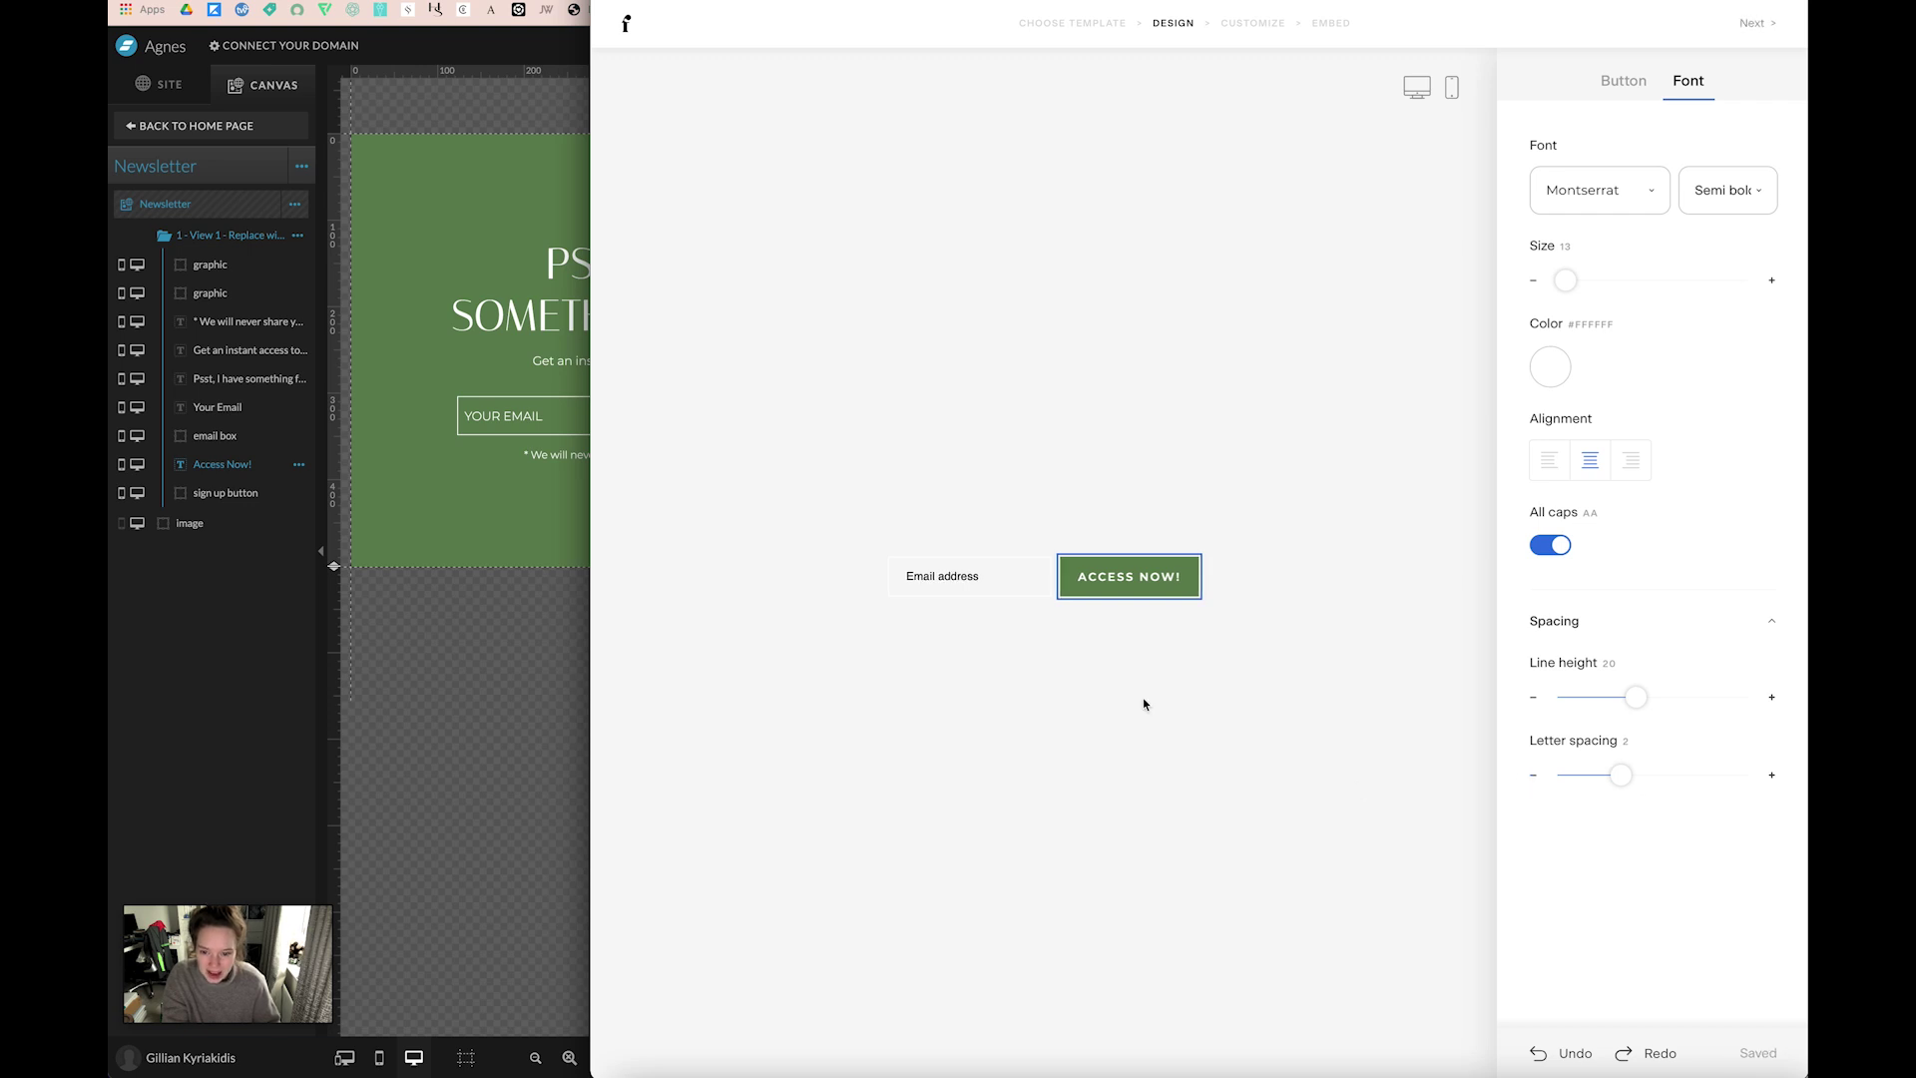
Style the email field text as Montserrat, all caps, in white #FFFFFF.
click(997, 584)
click(1651, 95)
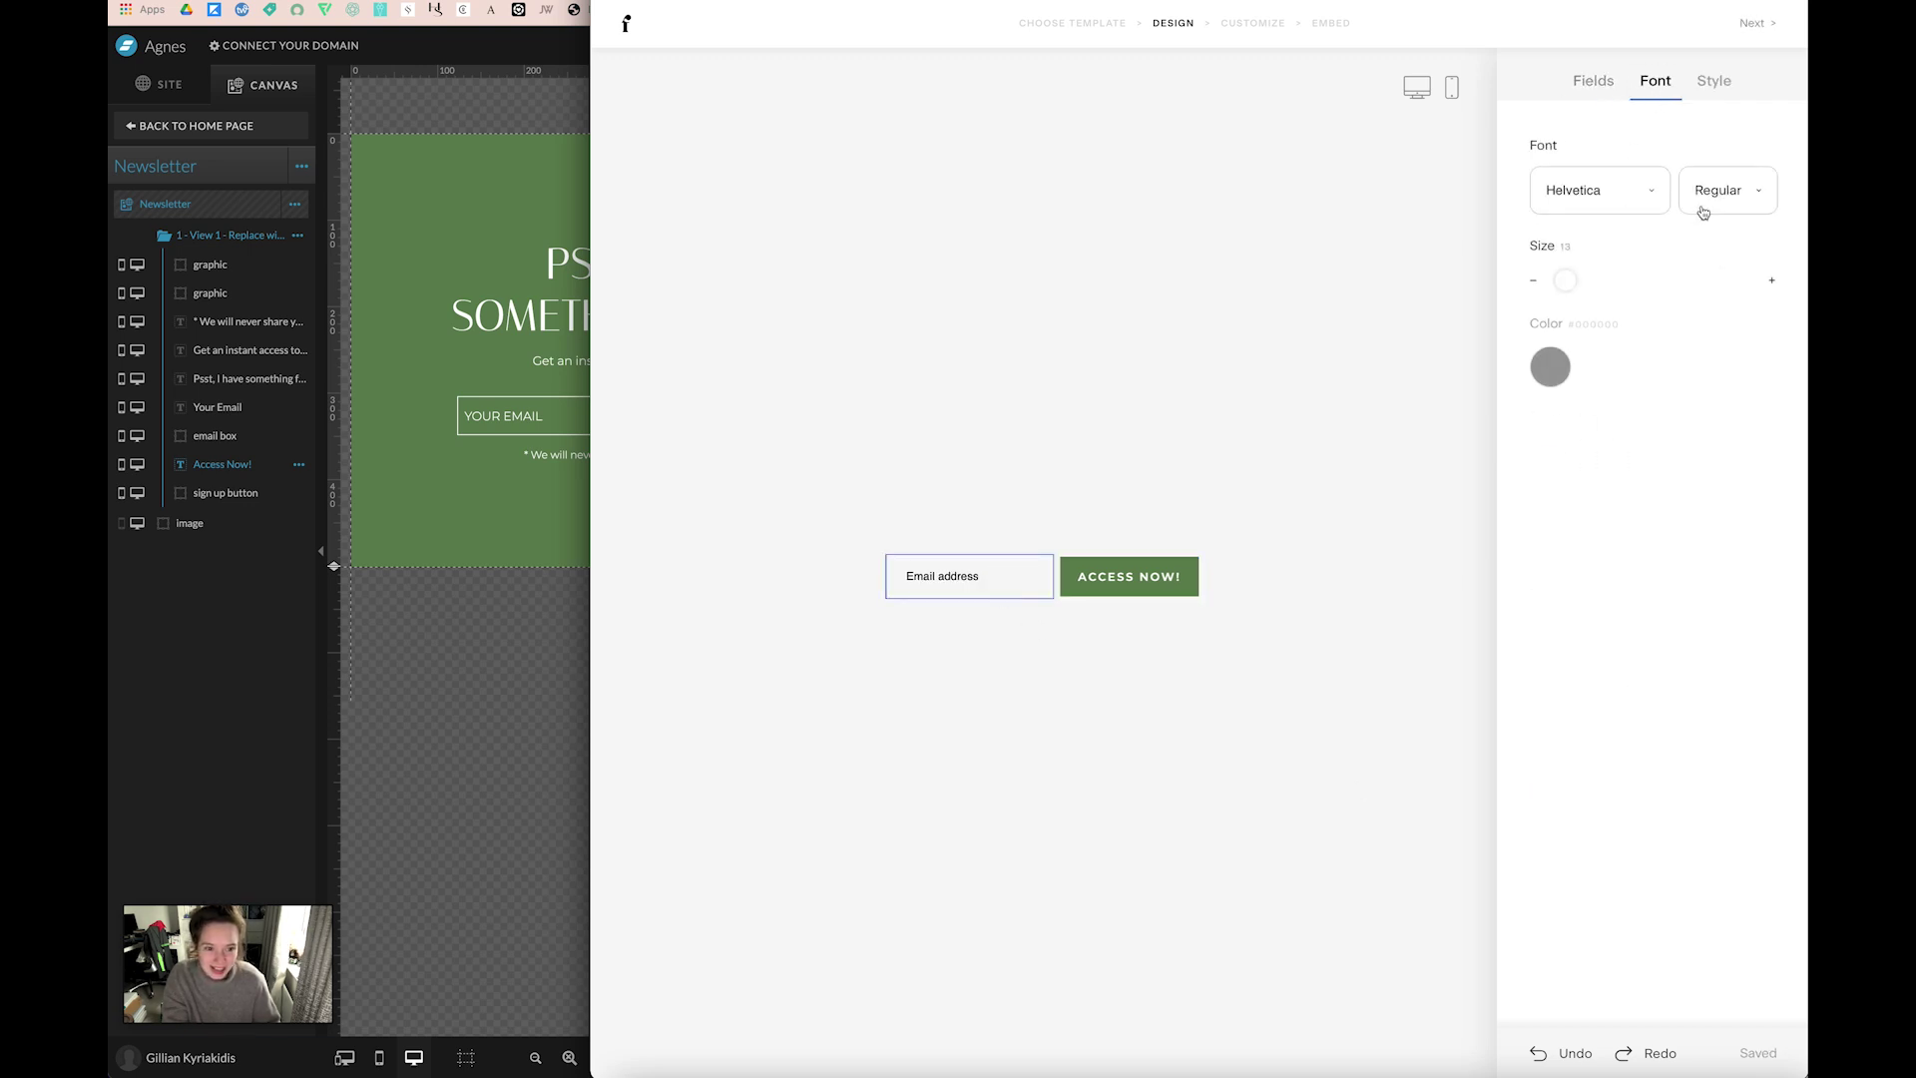
click(1600, 190)
scroll(1673, 327, down, 1)
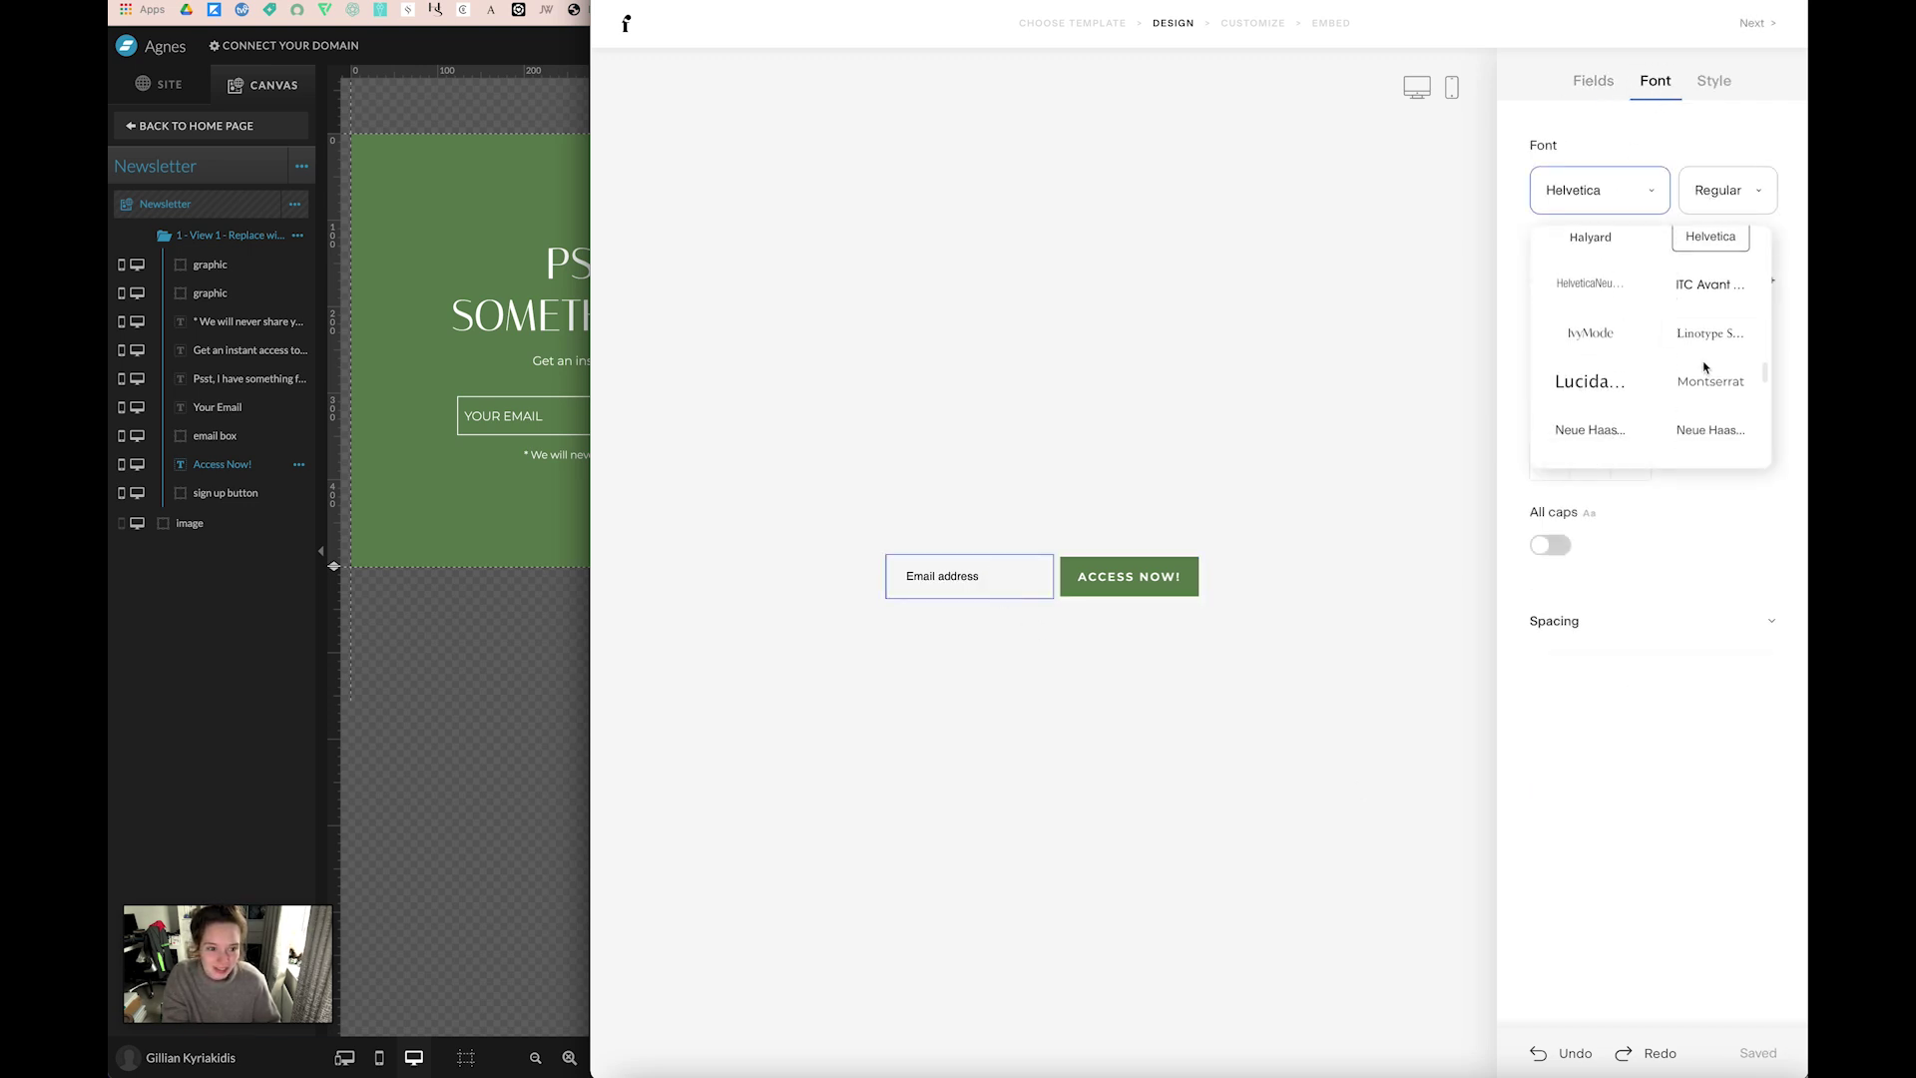
click(1709, 409)
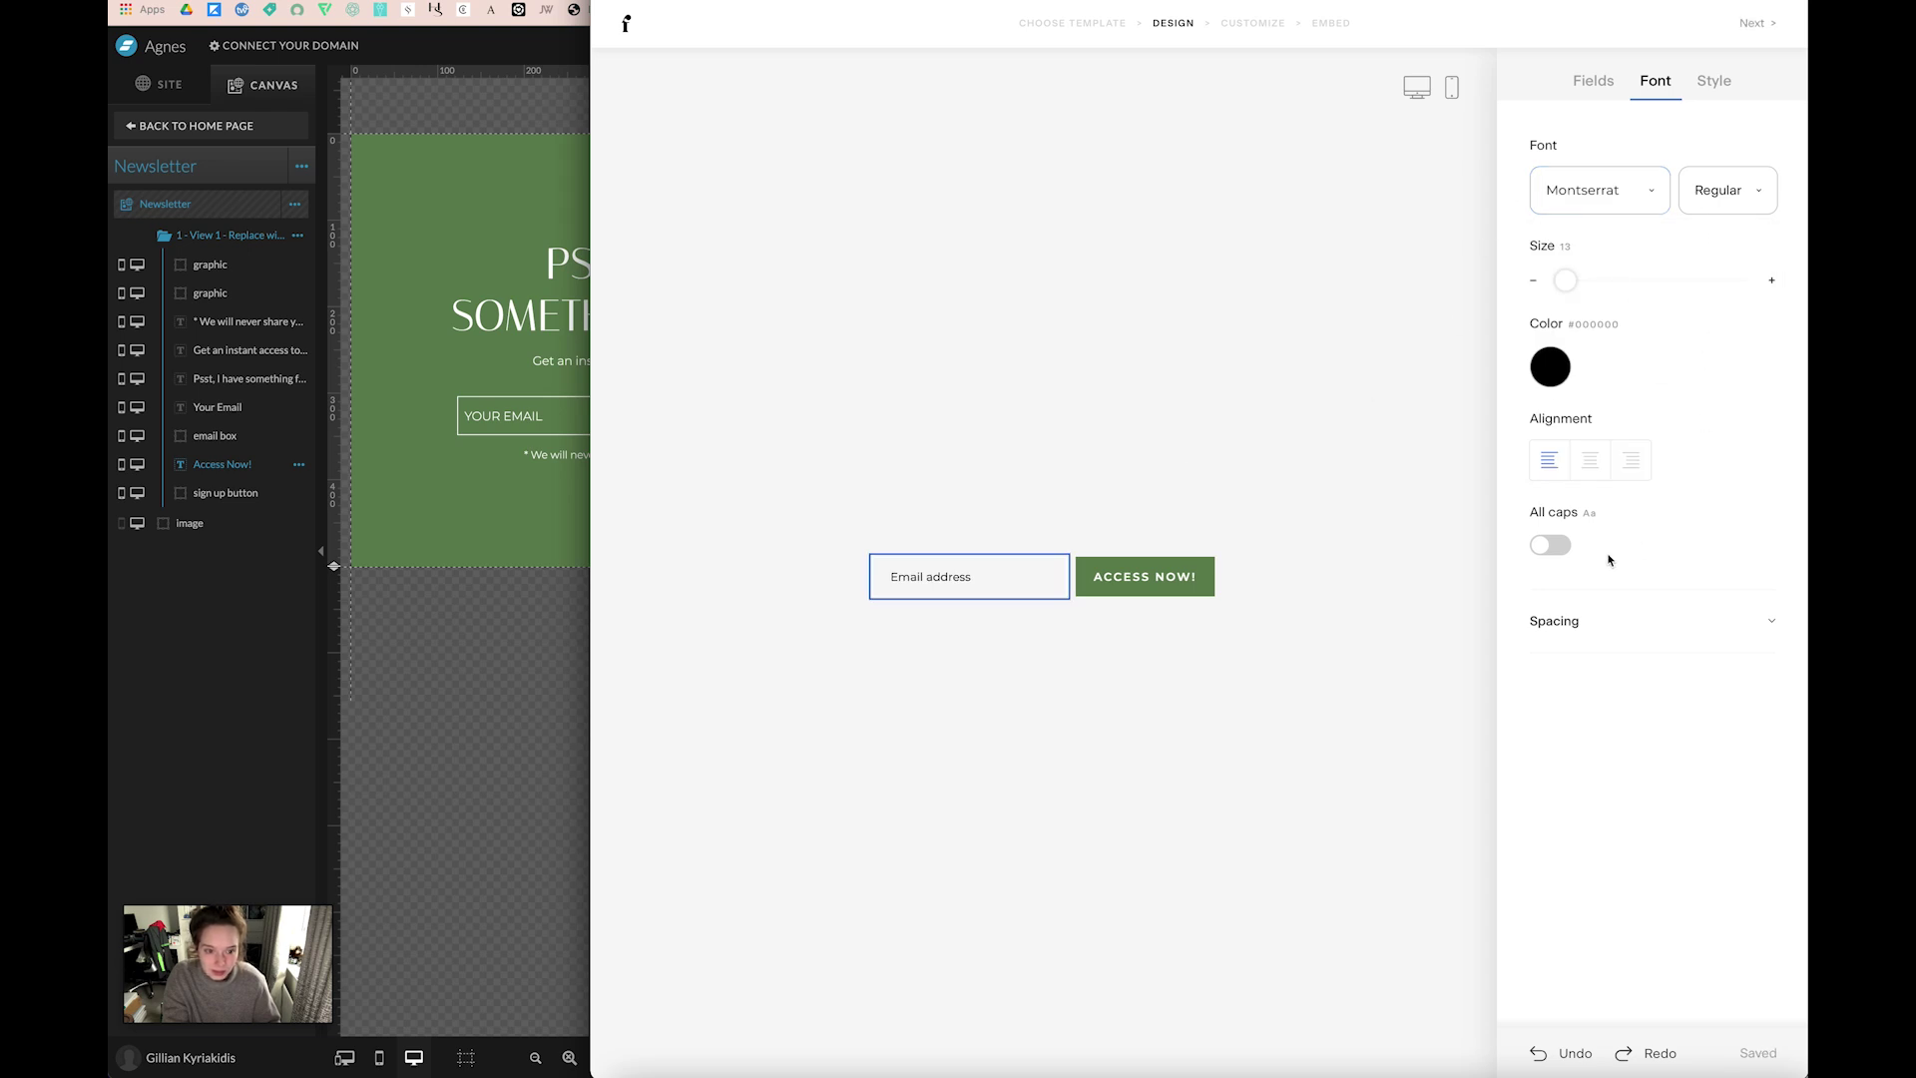
click(1562, 545)
click(1549, 366)
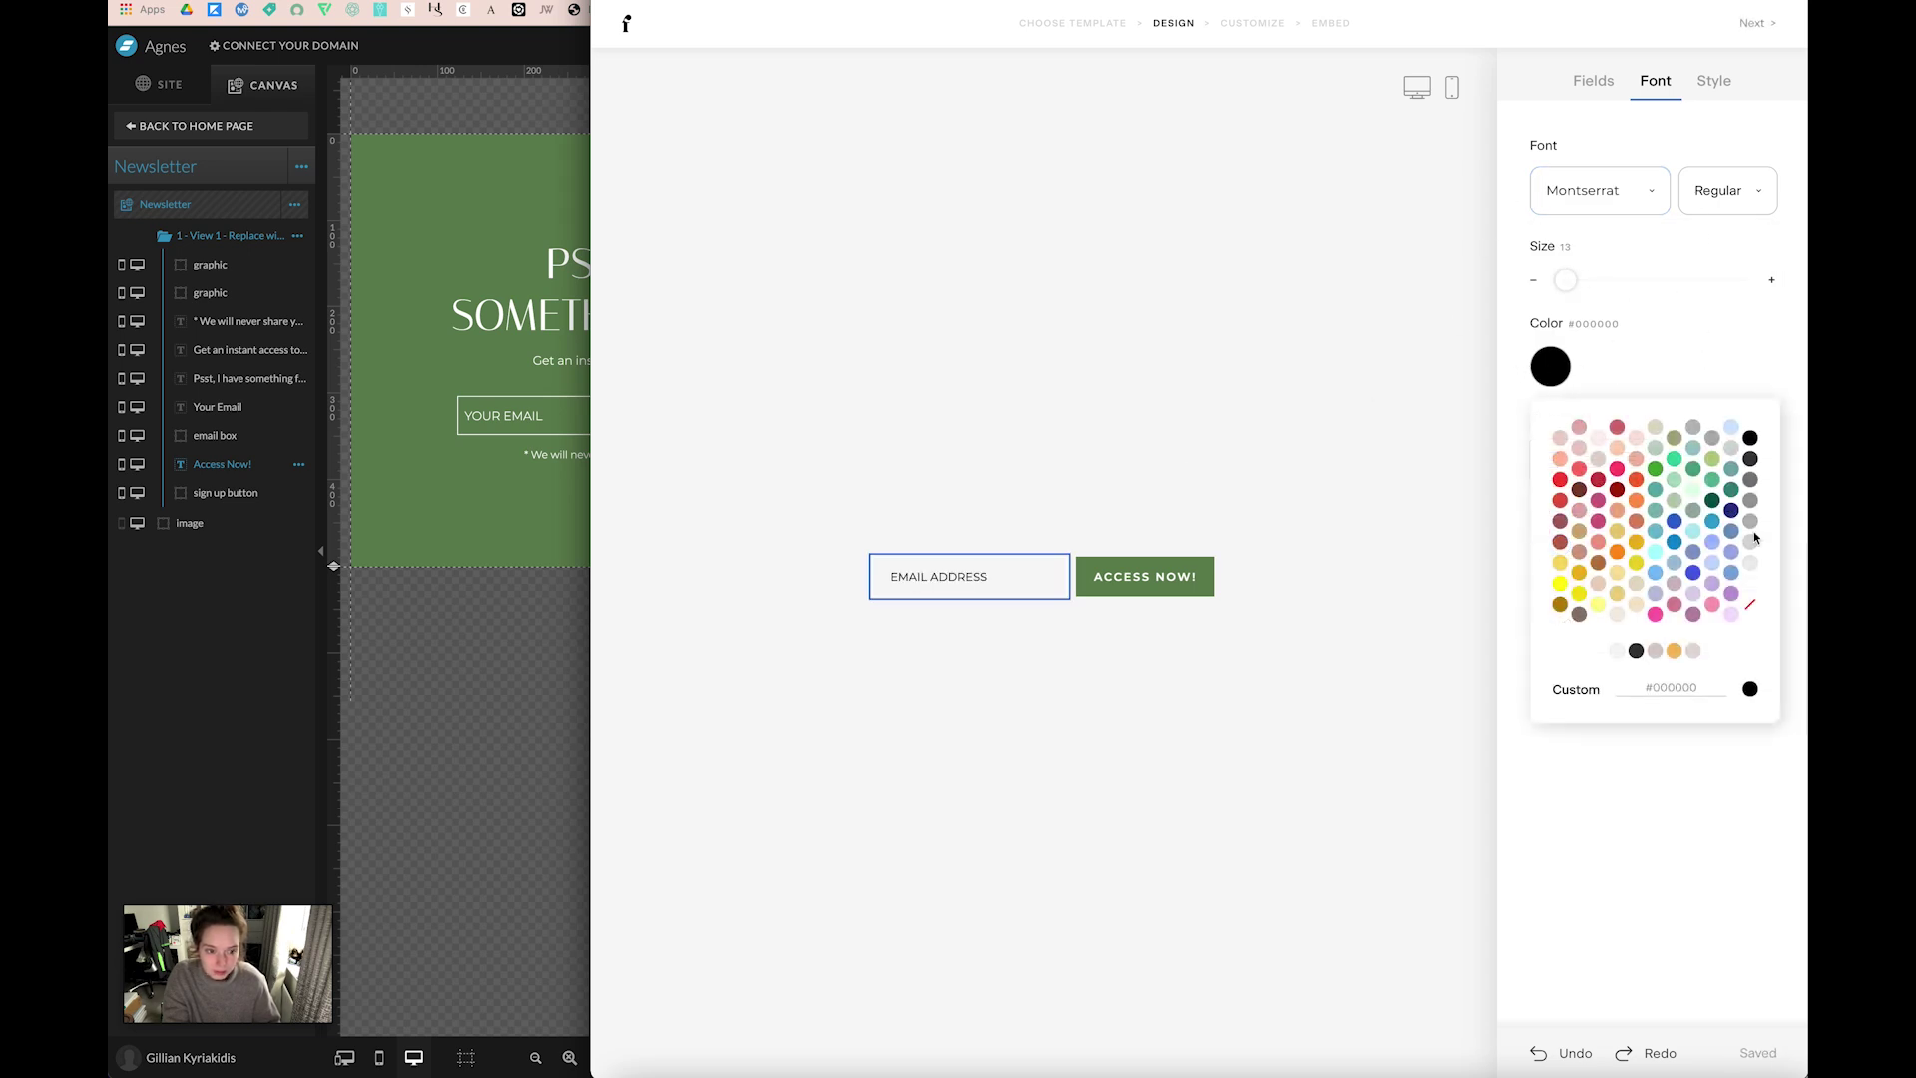
click(1754, 595)
click(1665, 874)
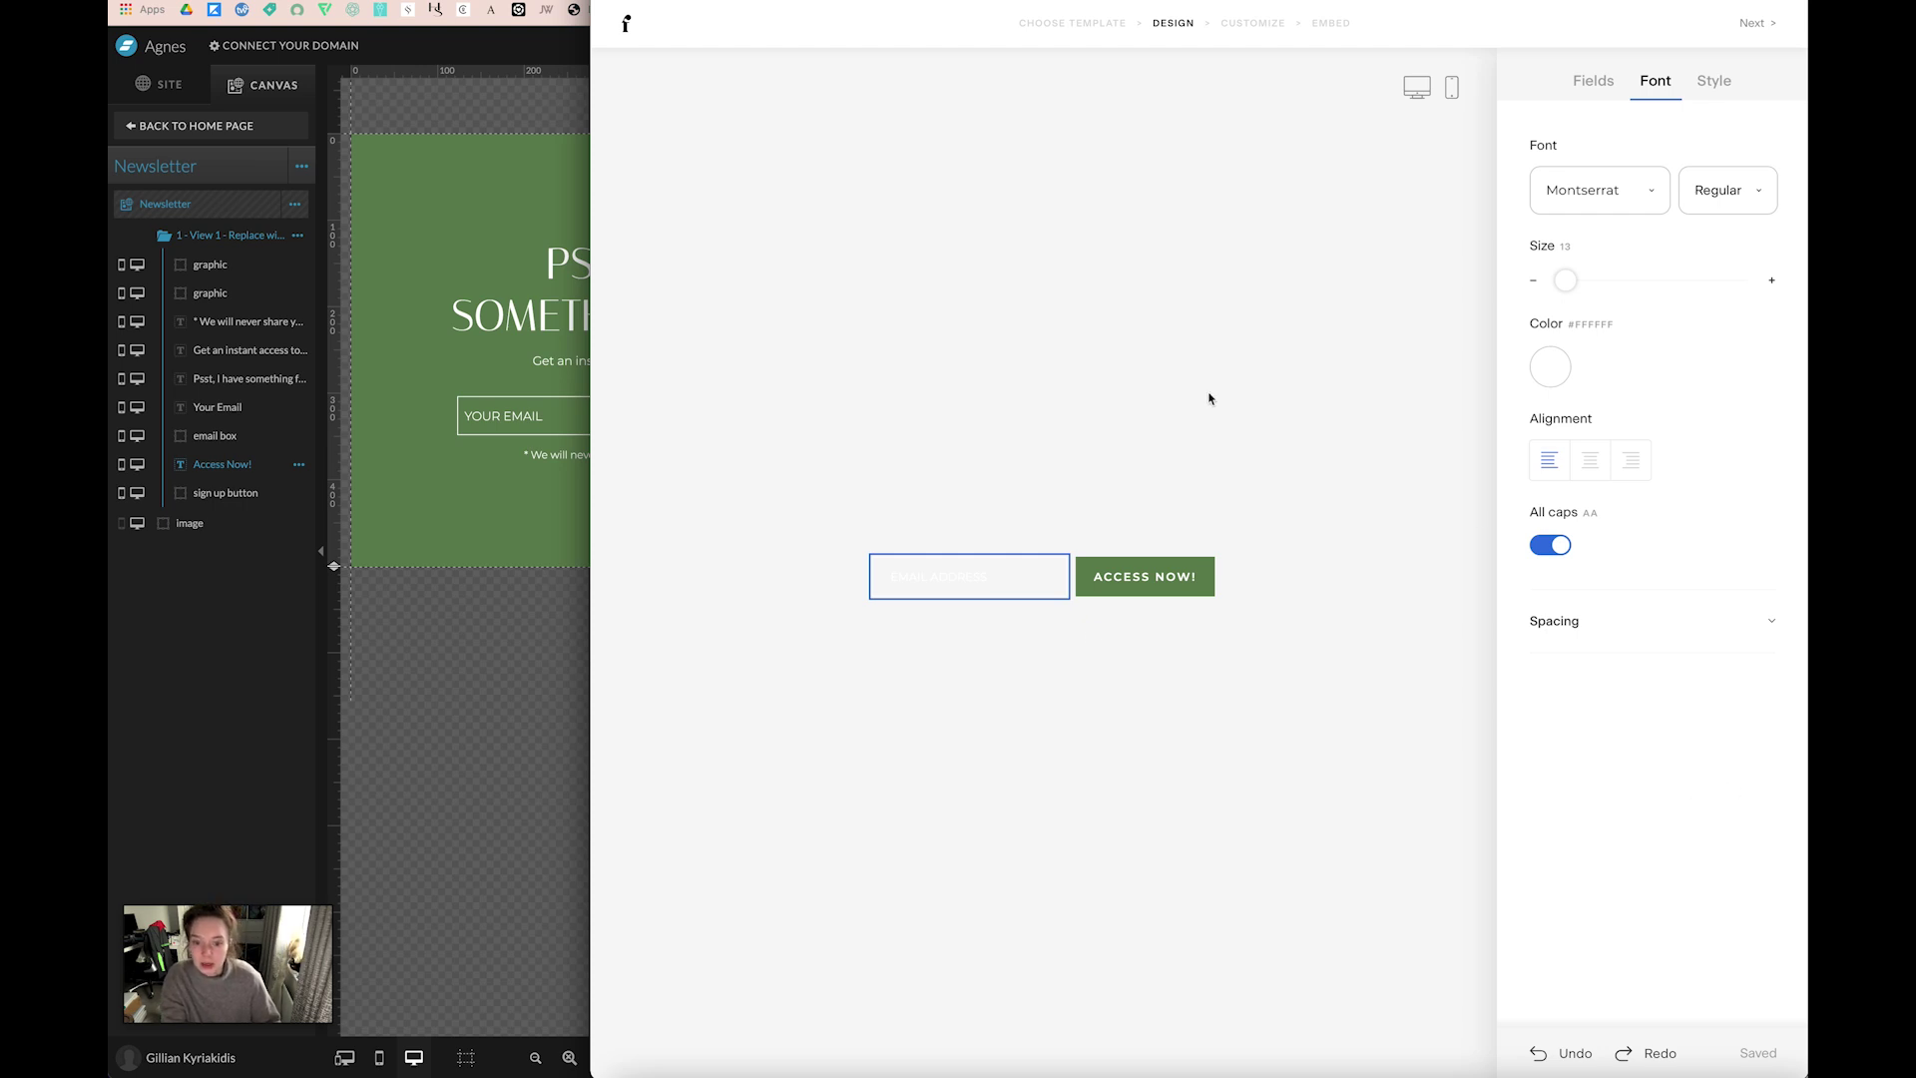
Choose no double opt-in, no subscriber notifications, and a success message, reaching Publish.
click(1304, 476)
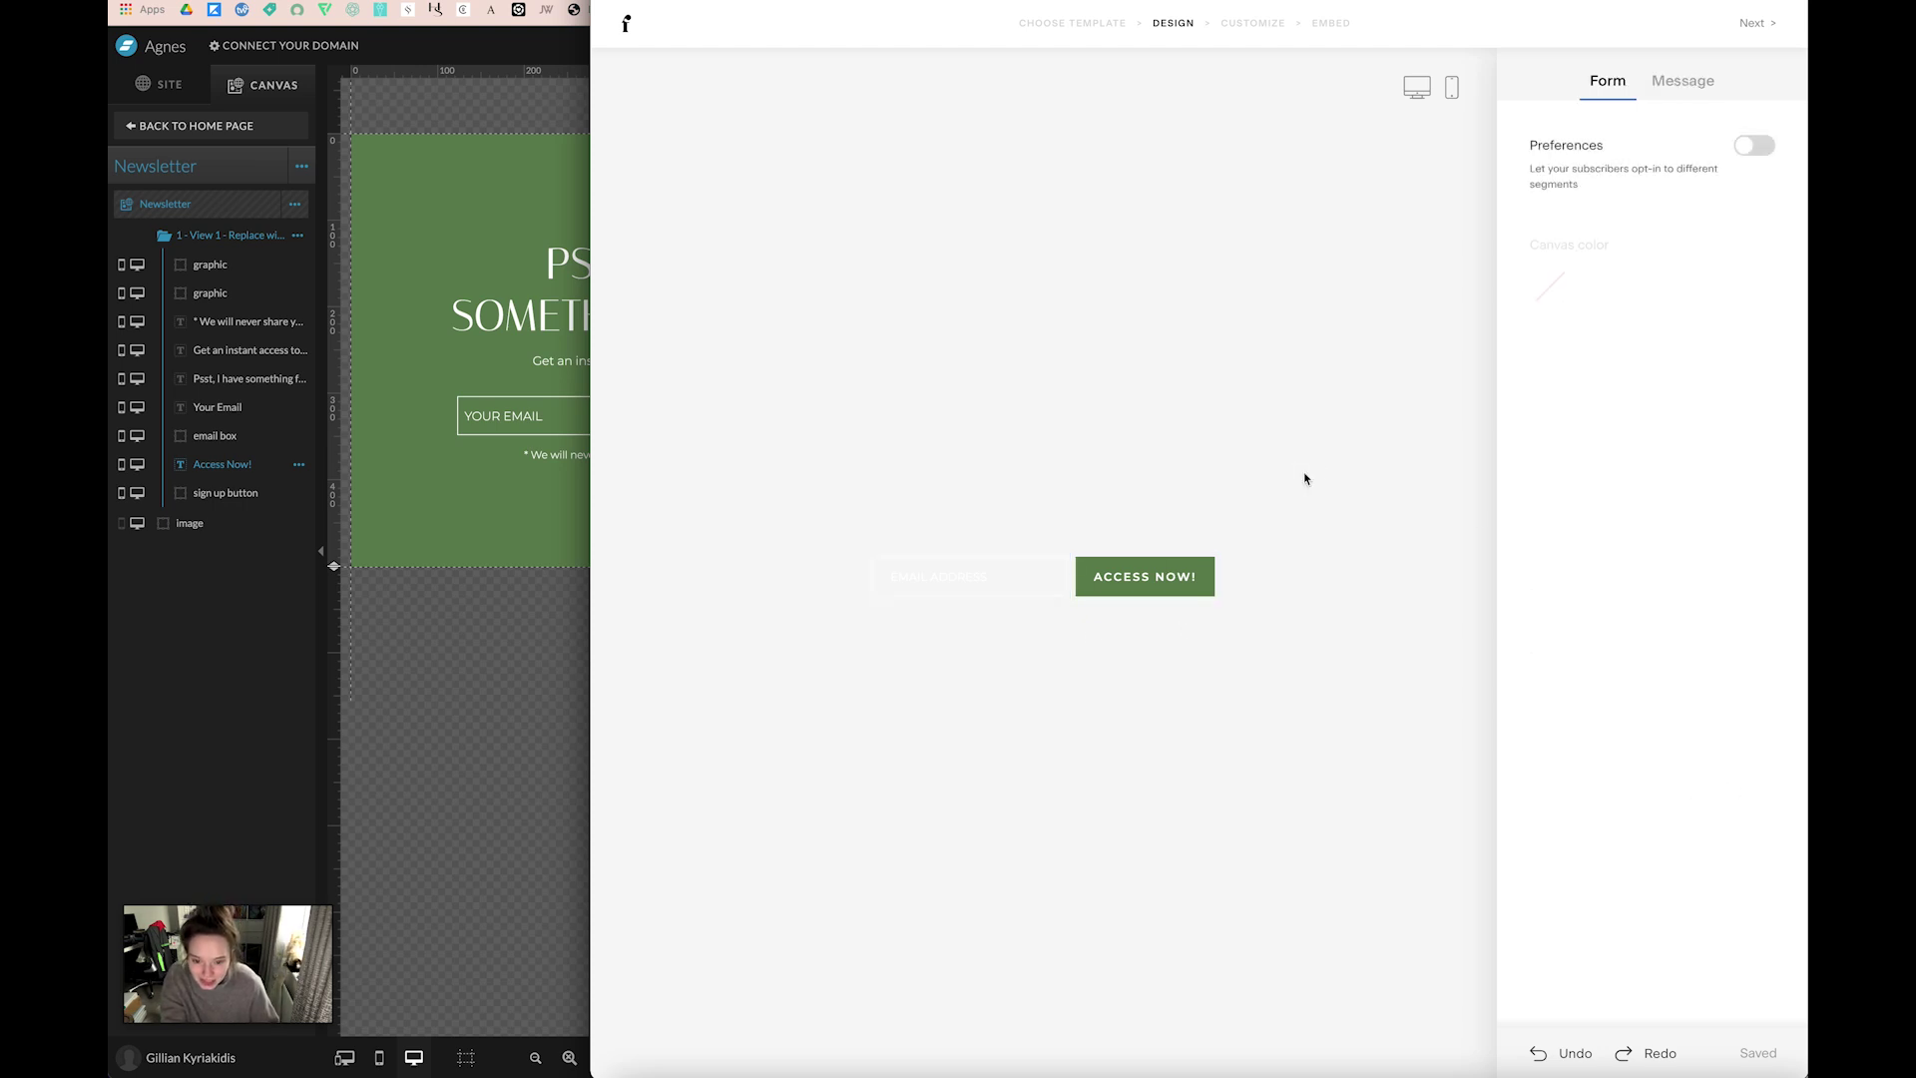
click(1756, 36)
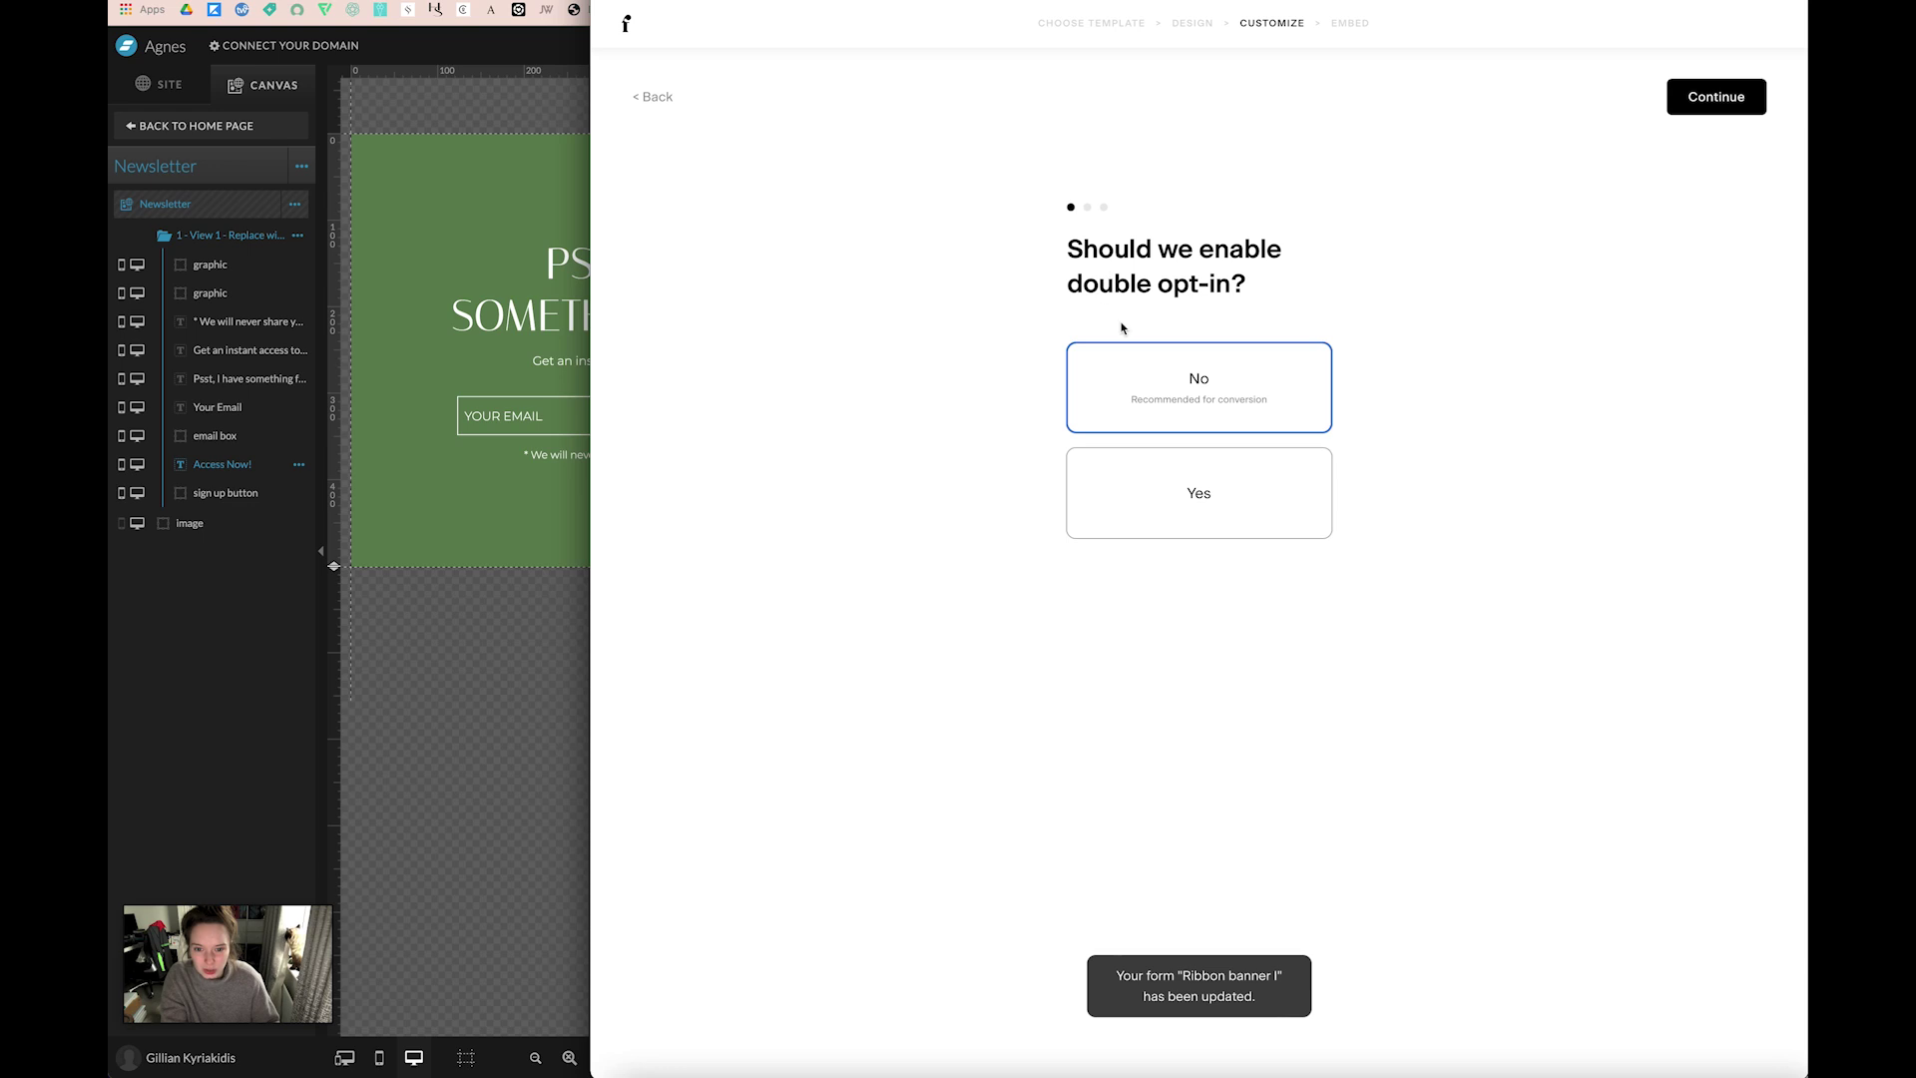
click(1194, 507)
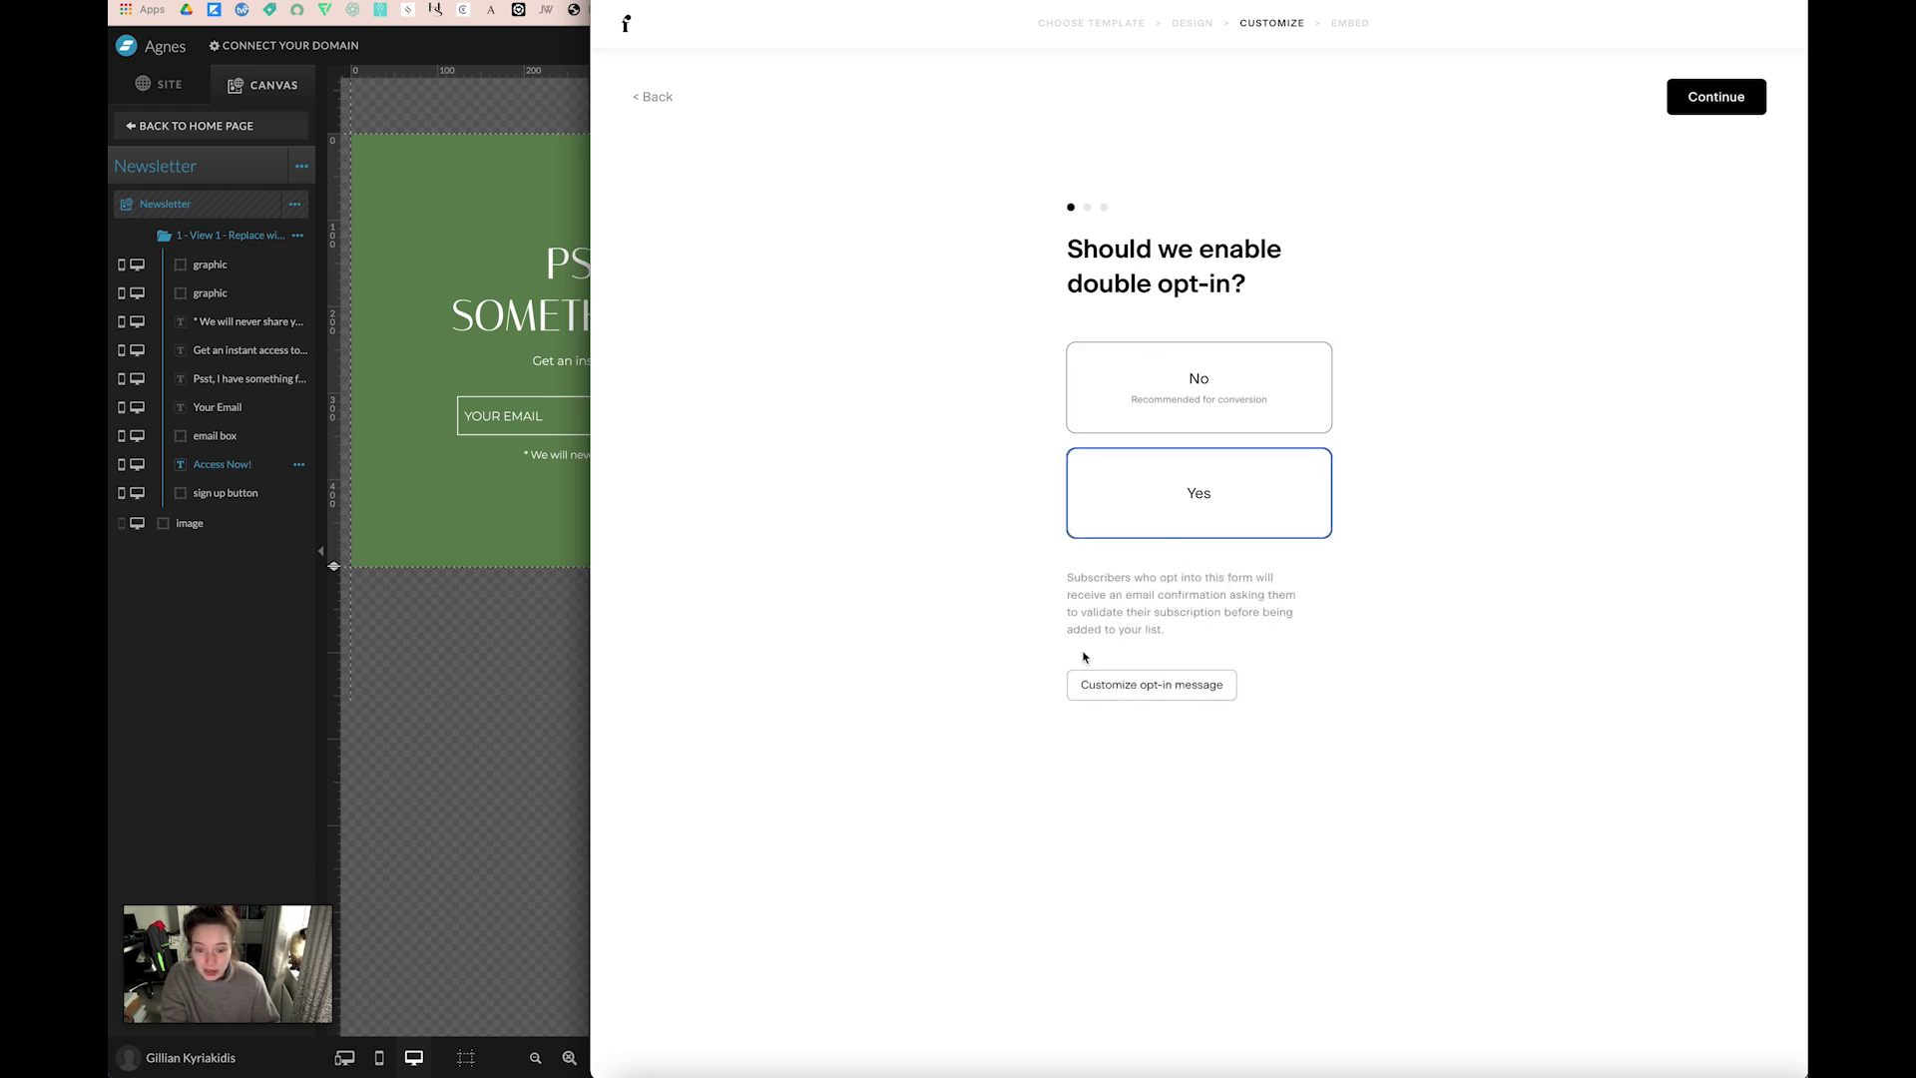
click(1236, 373)
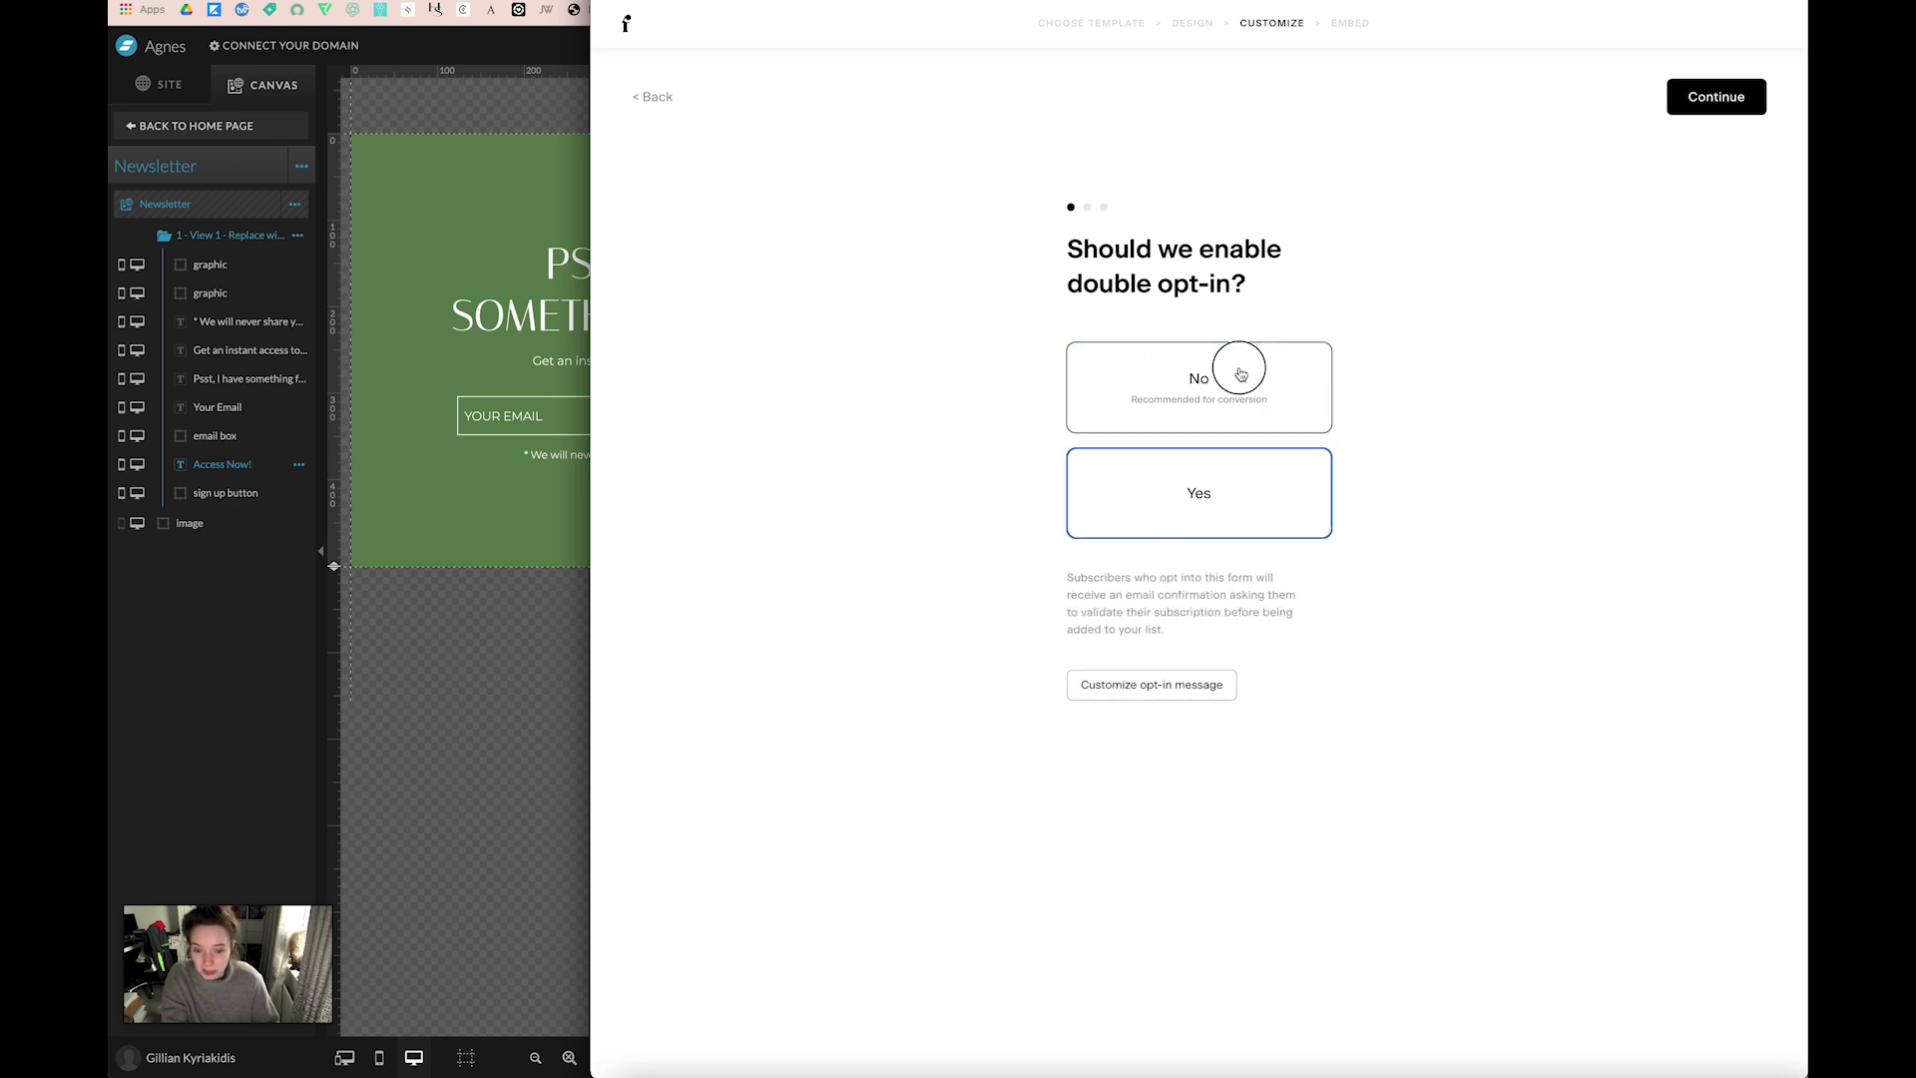
click(1707, 99)
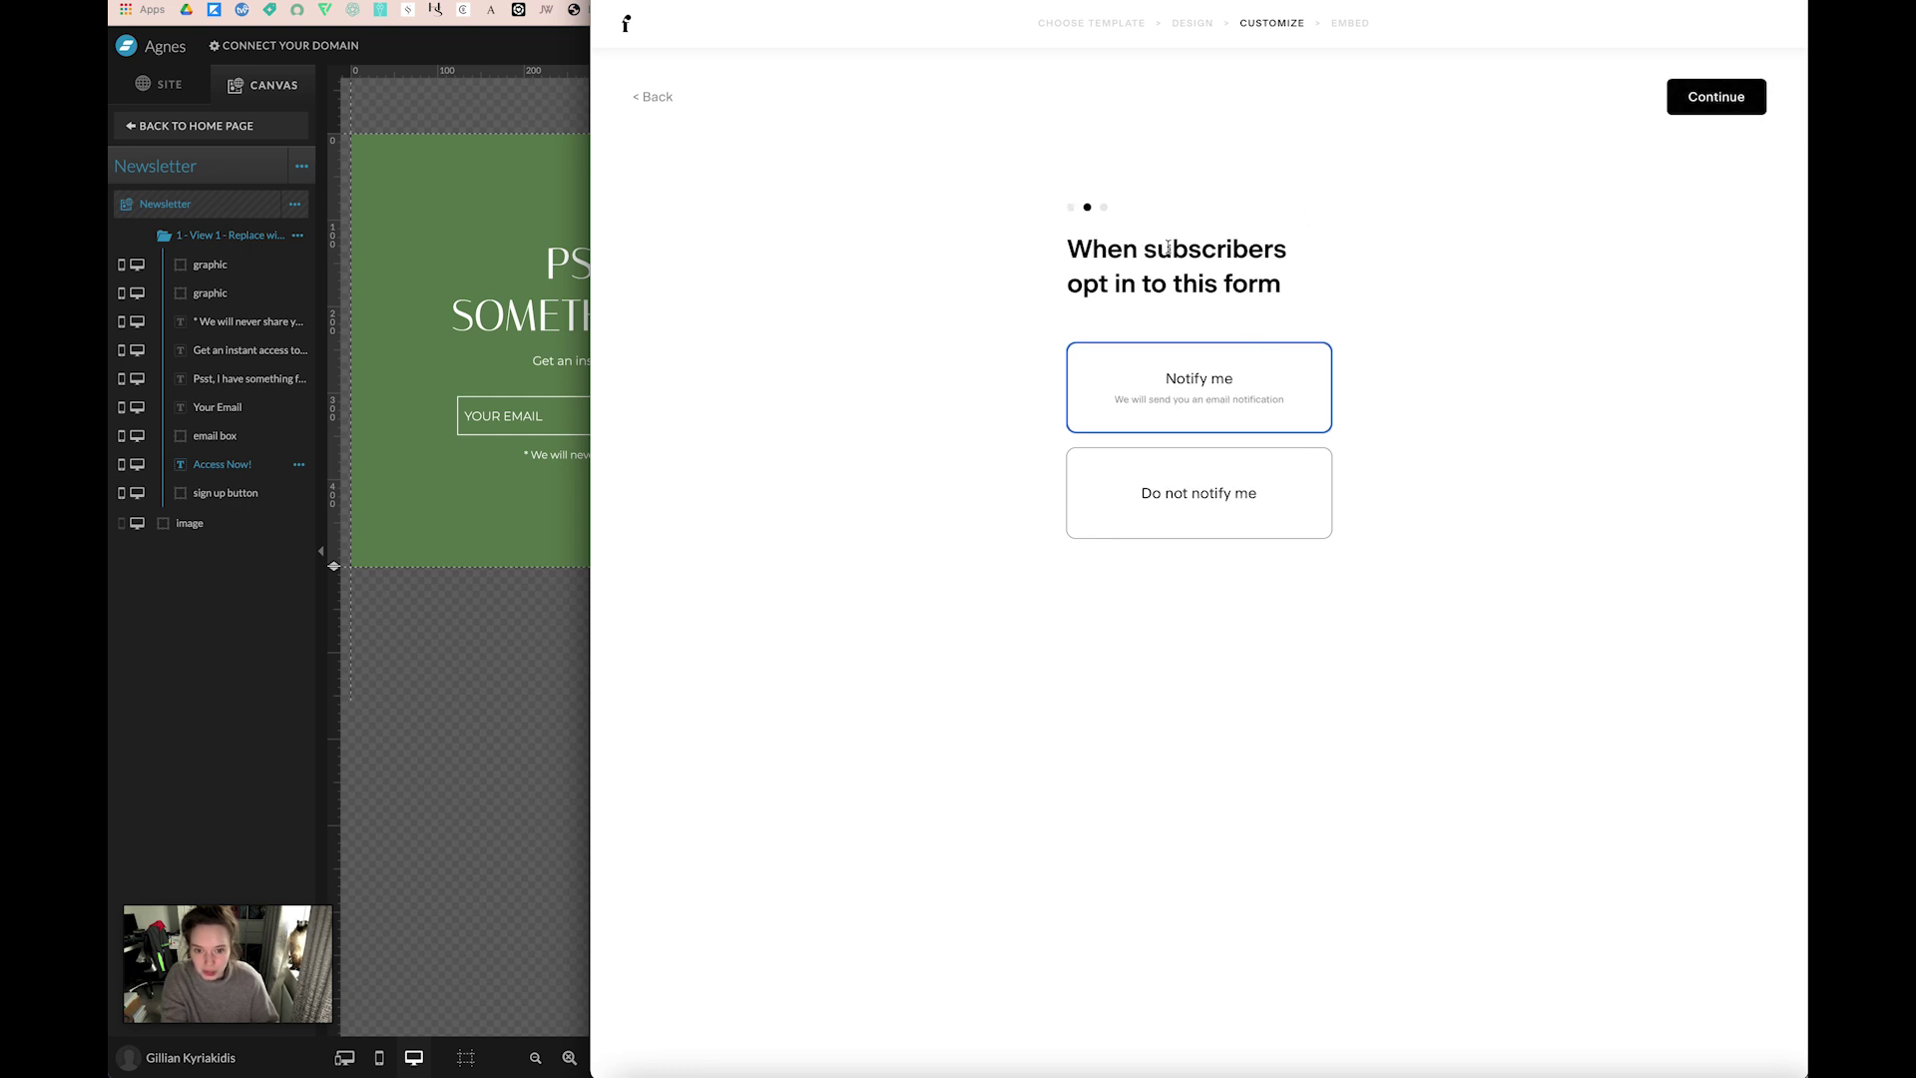
click(1198, 496)
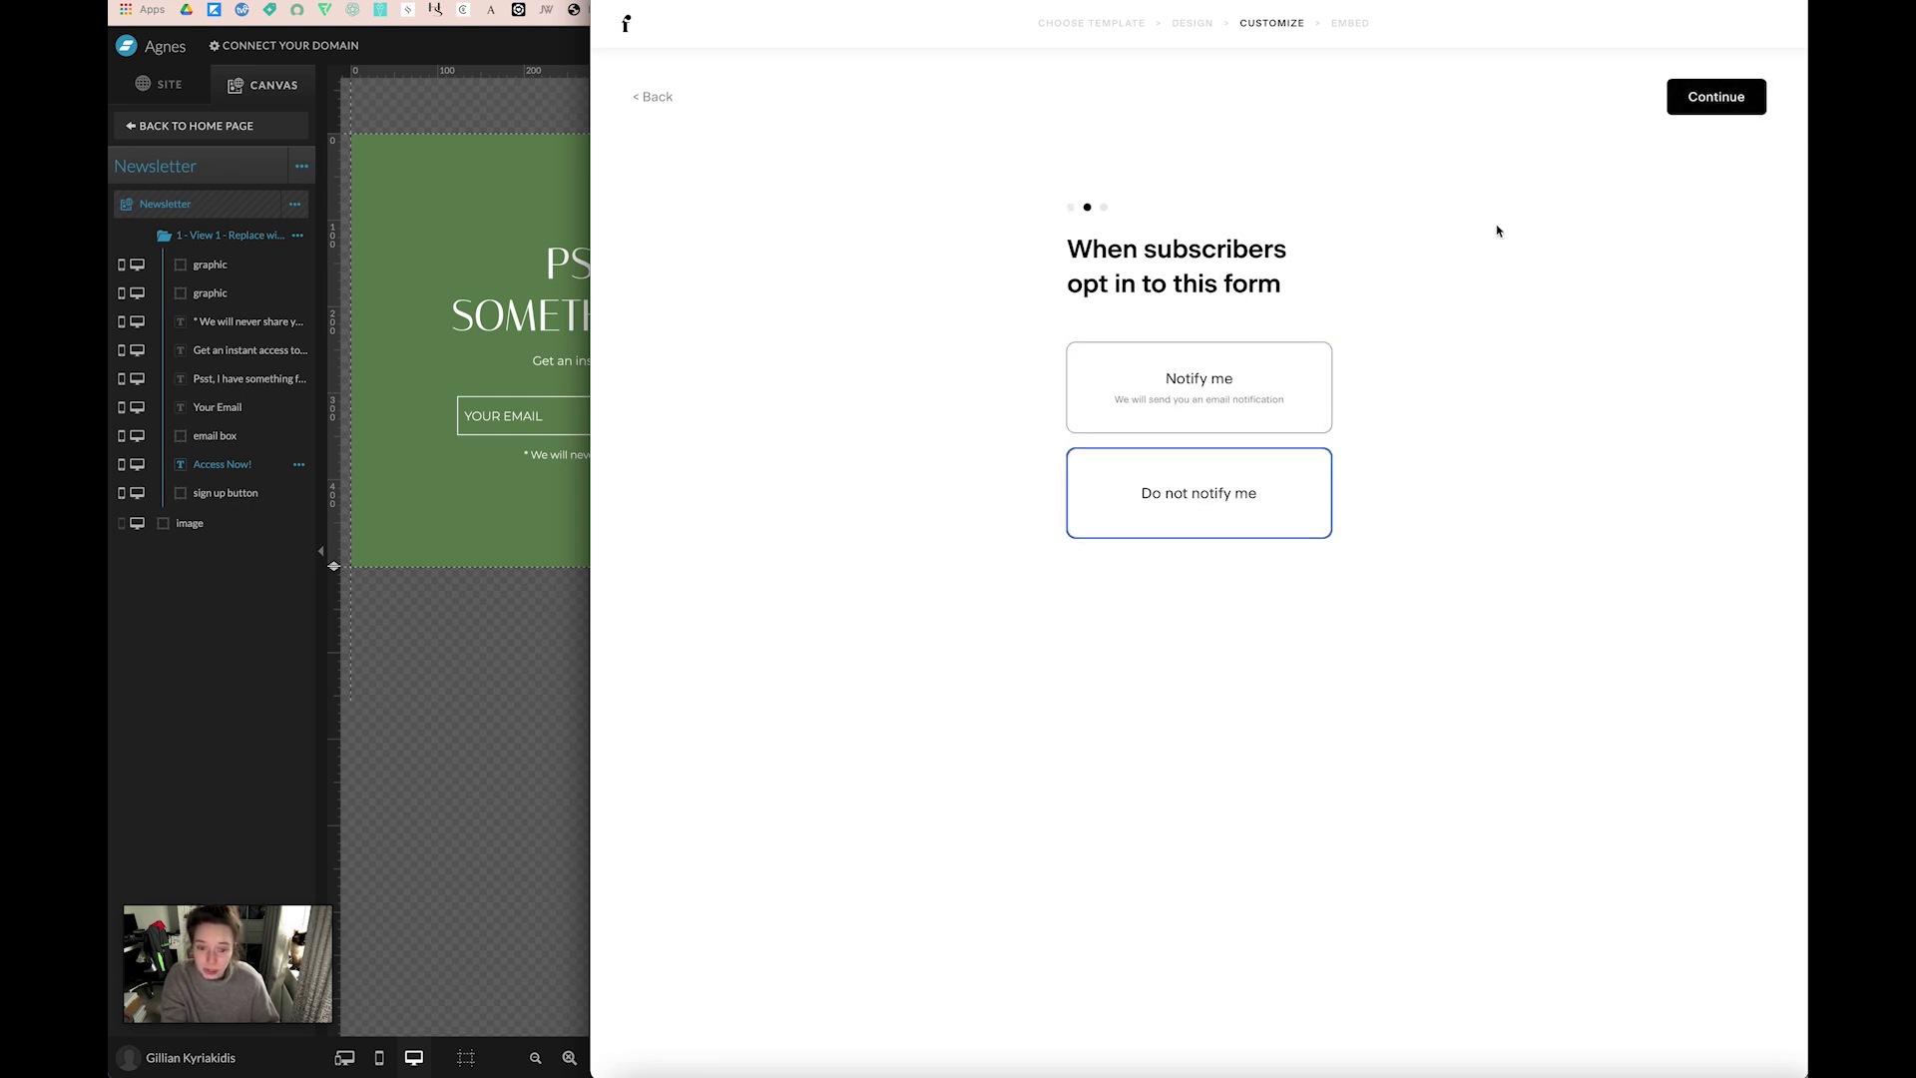
click(1691, 104)
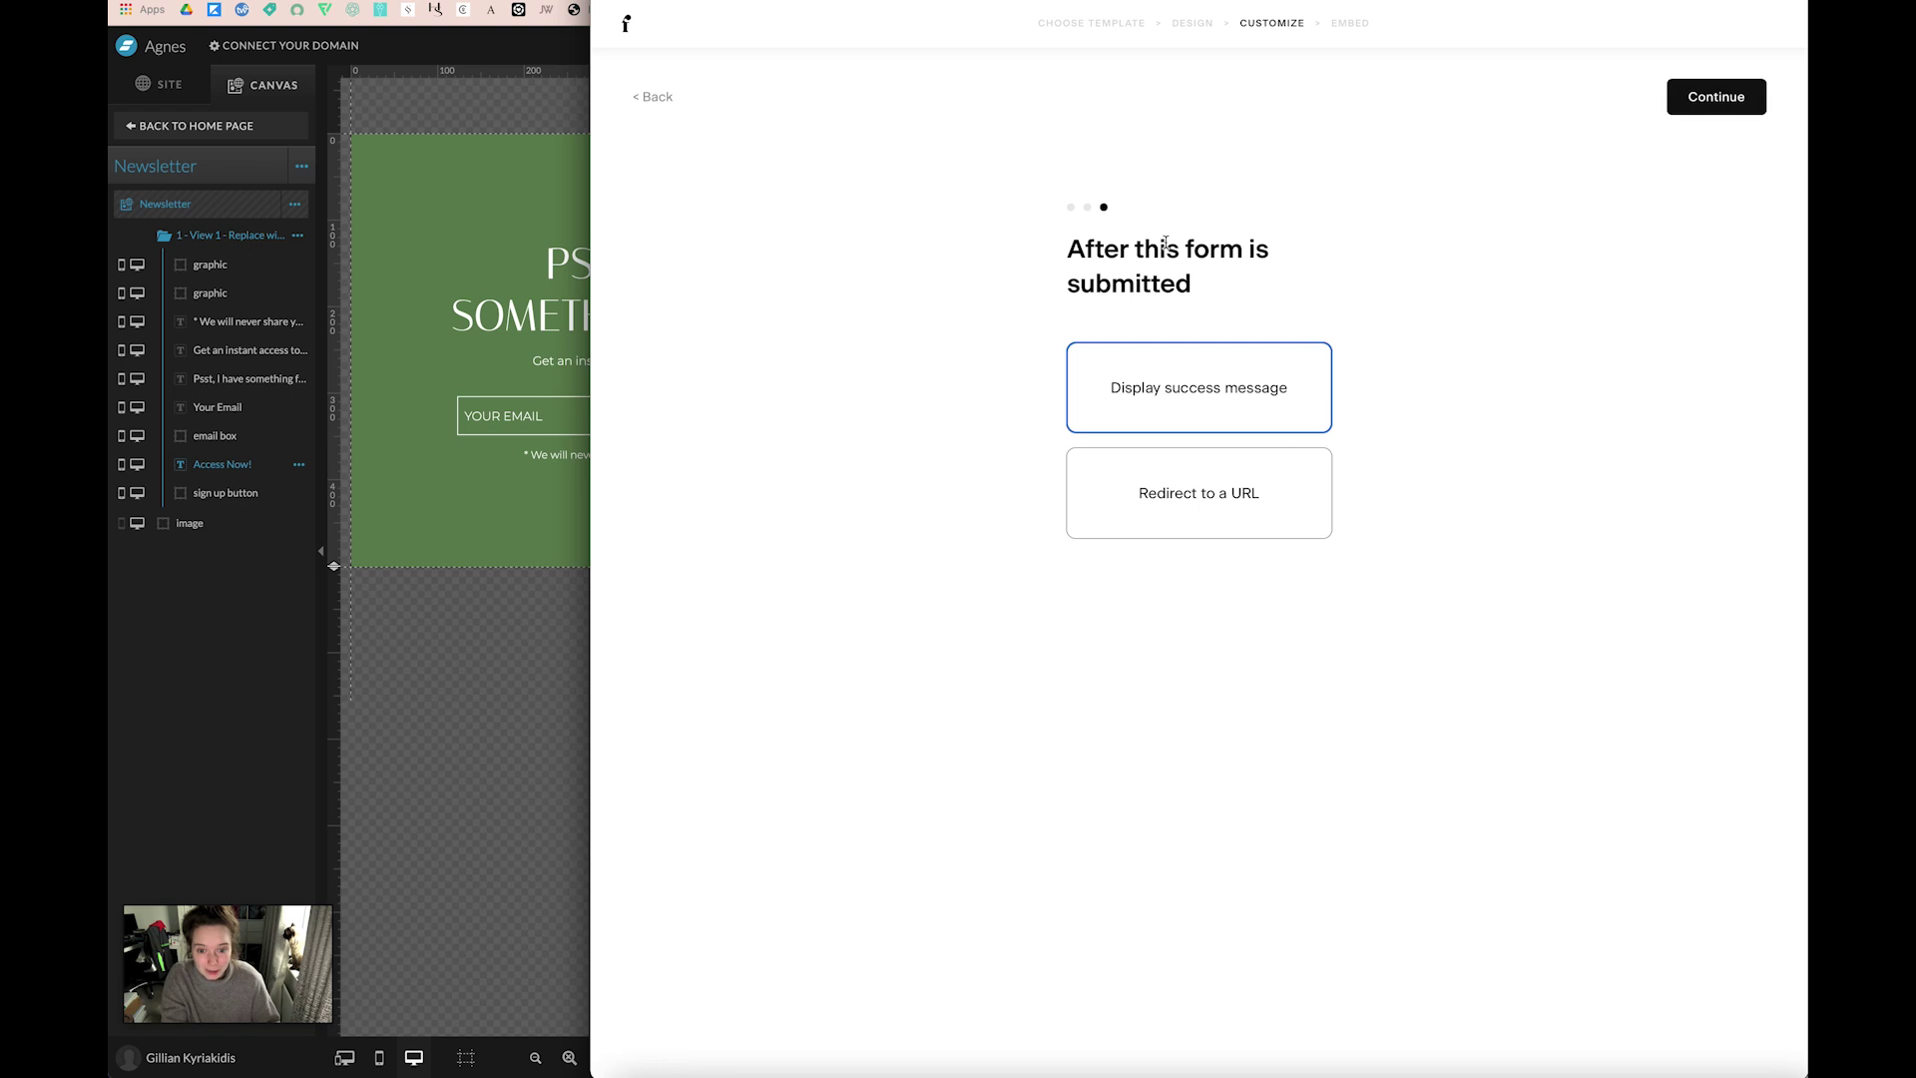
click(1673, 112)
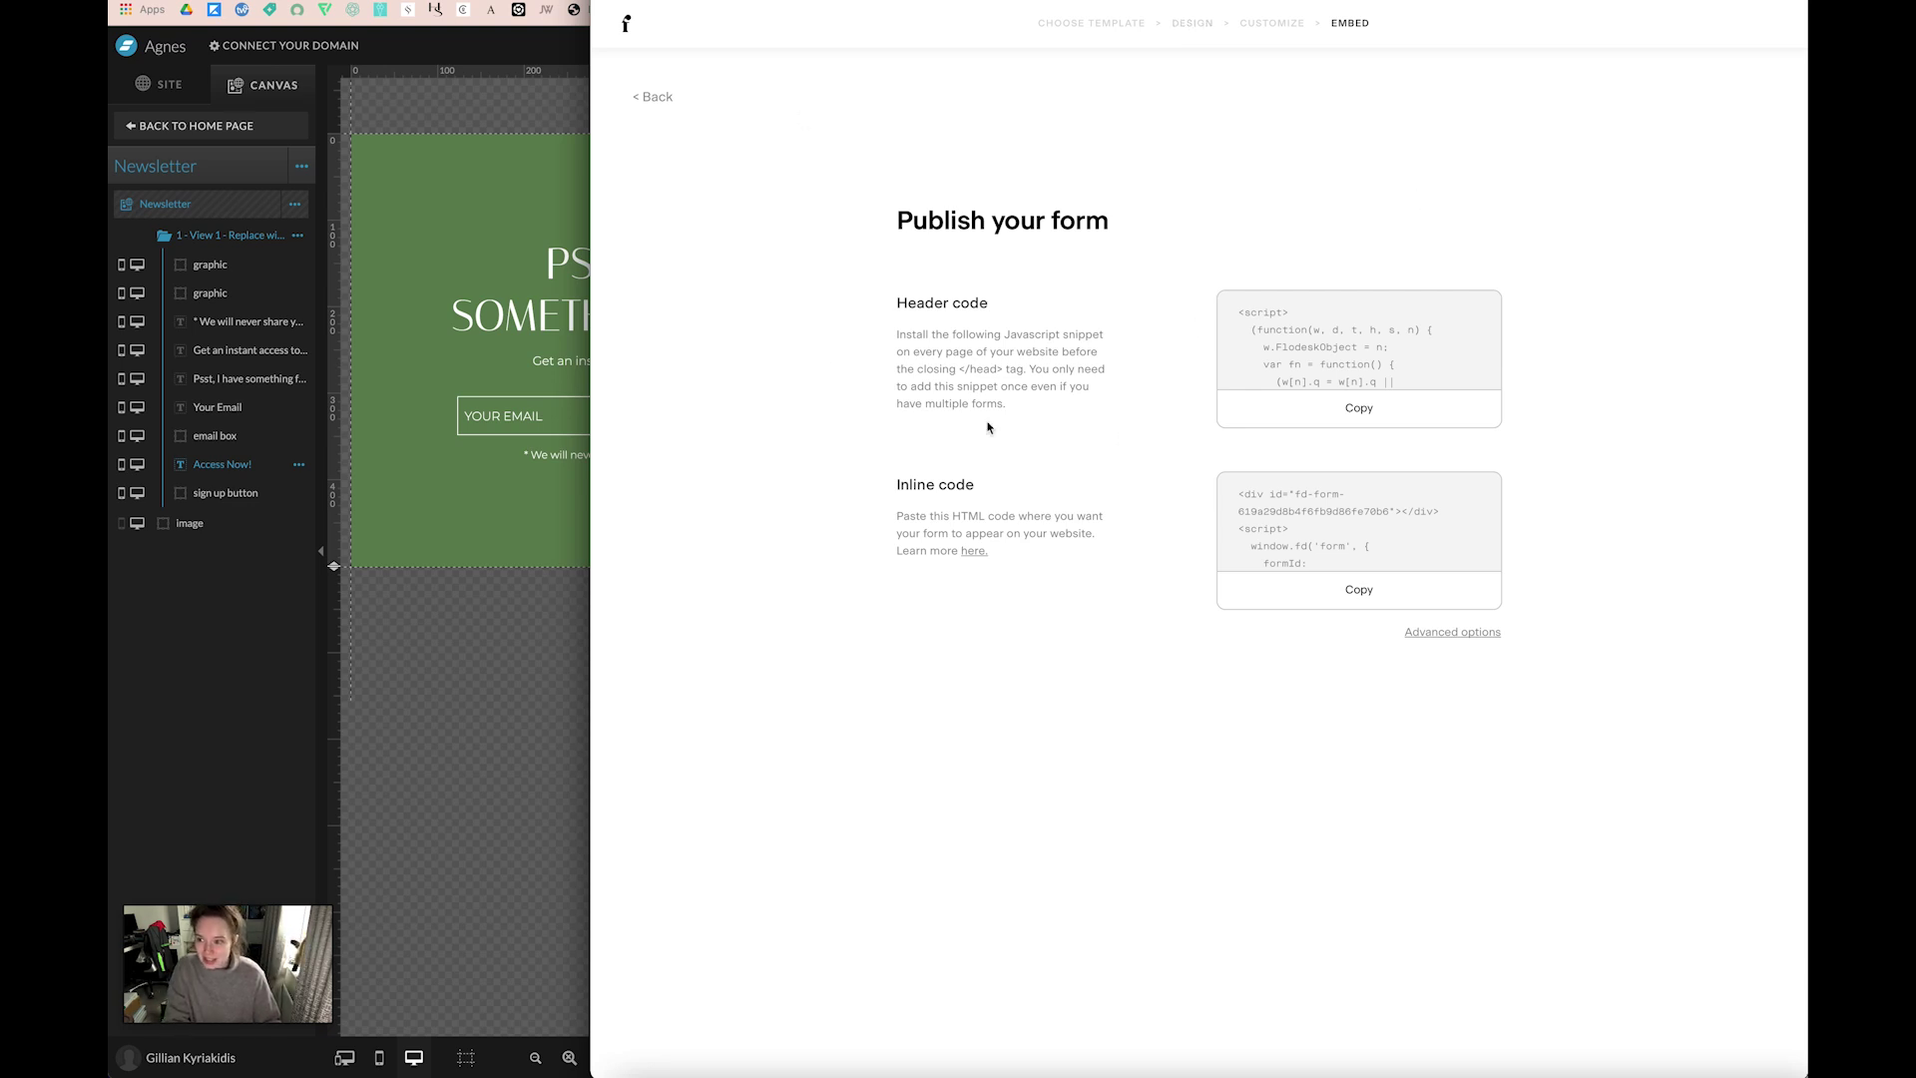
Copy the form's Header code from the Publish page.
click(1384, 405)
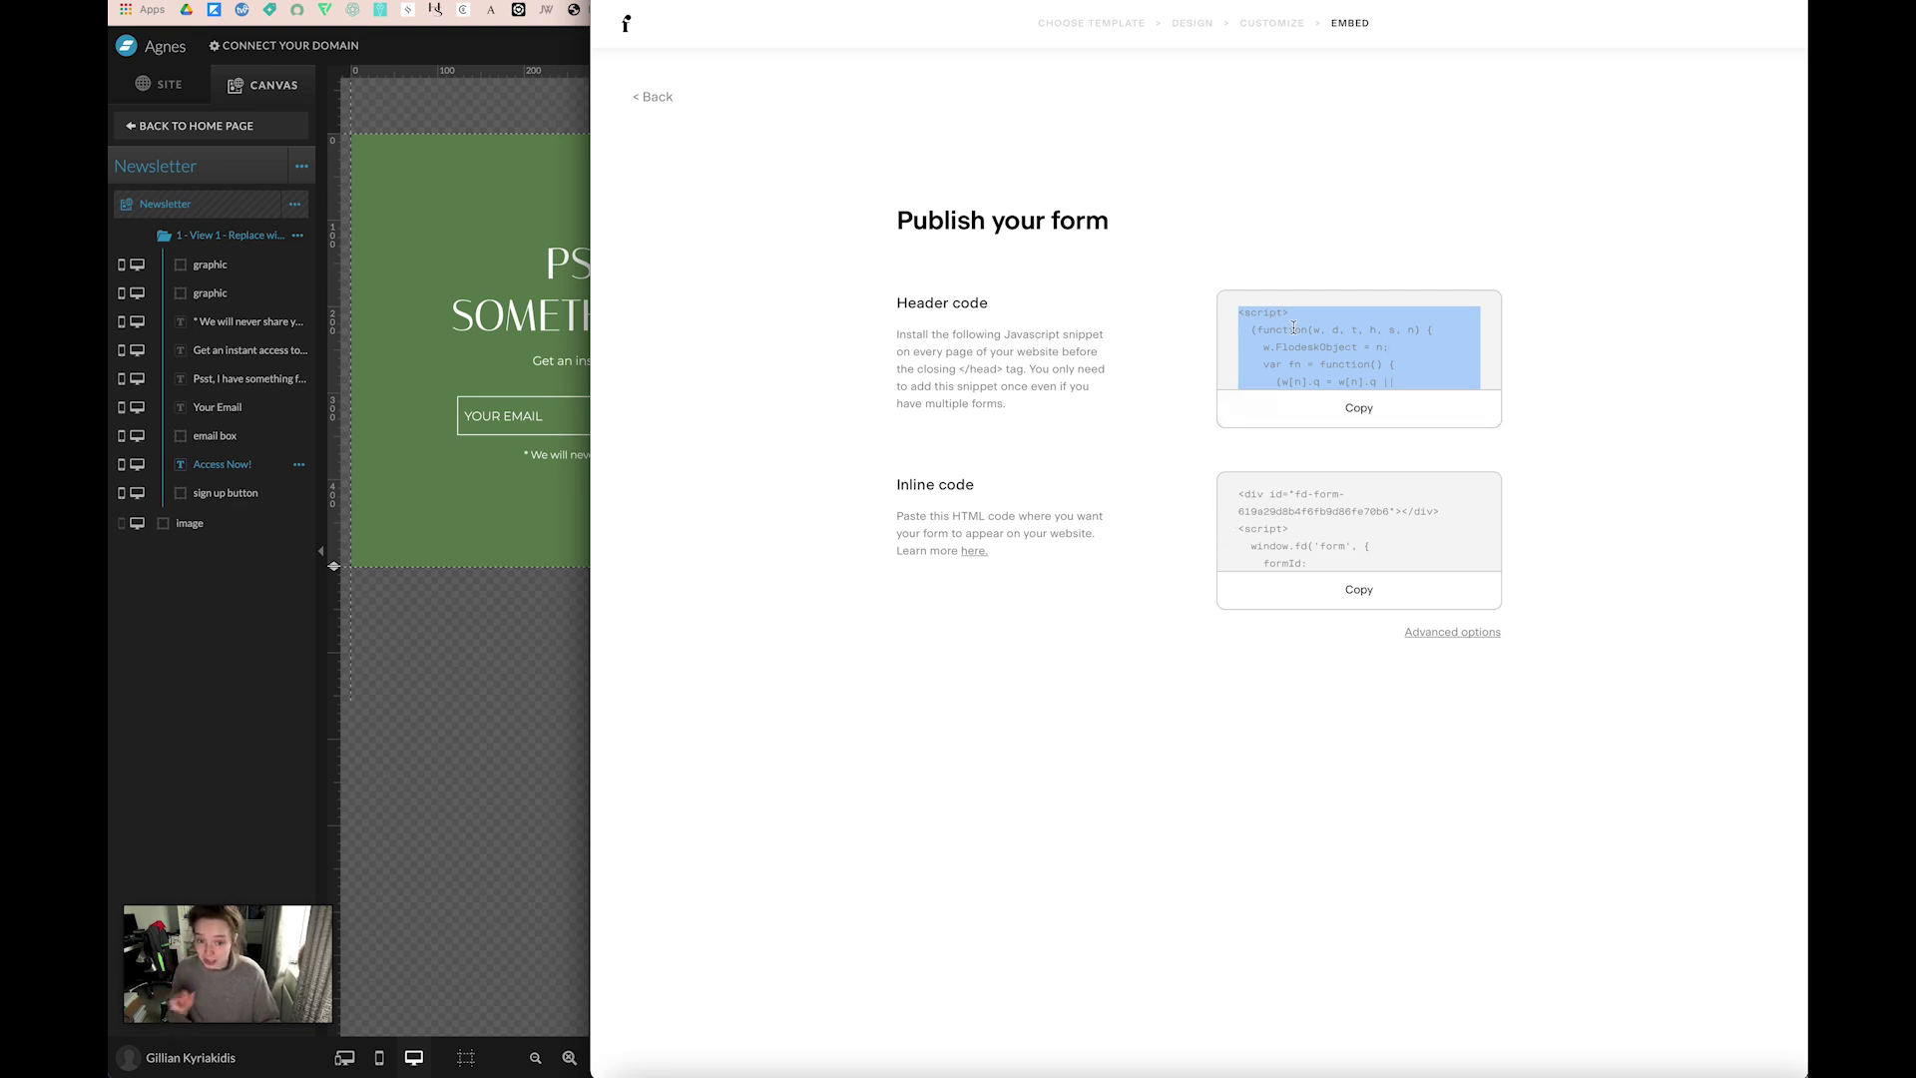
click(491, 287)
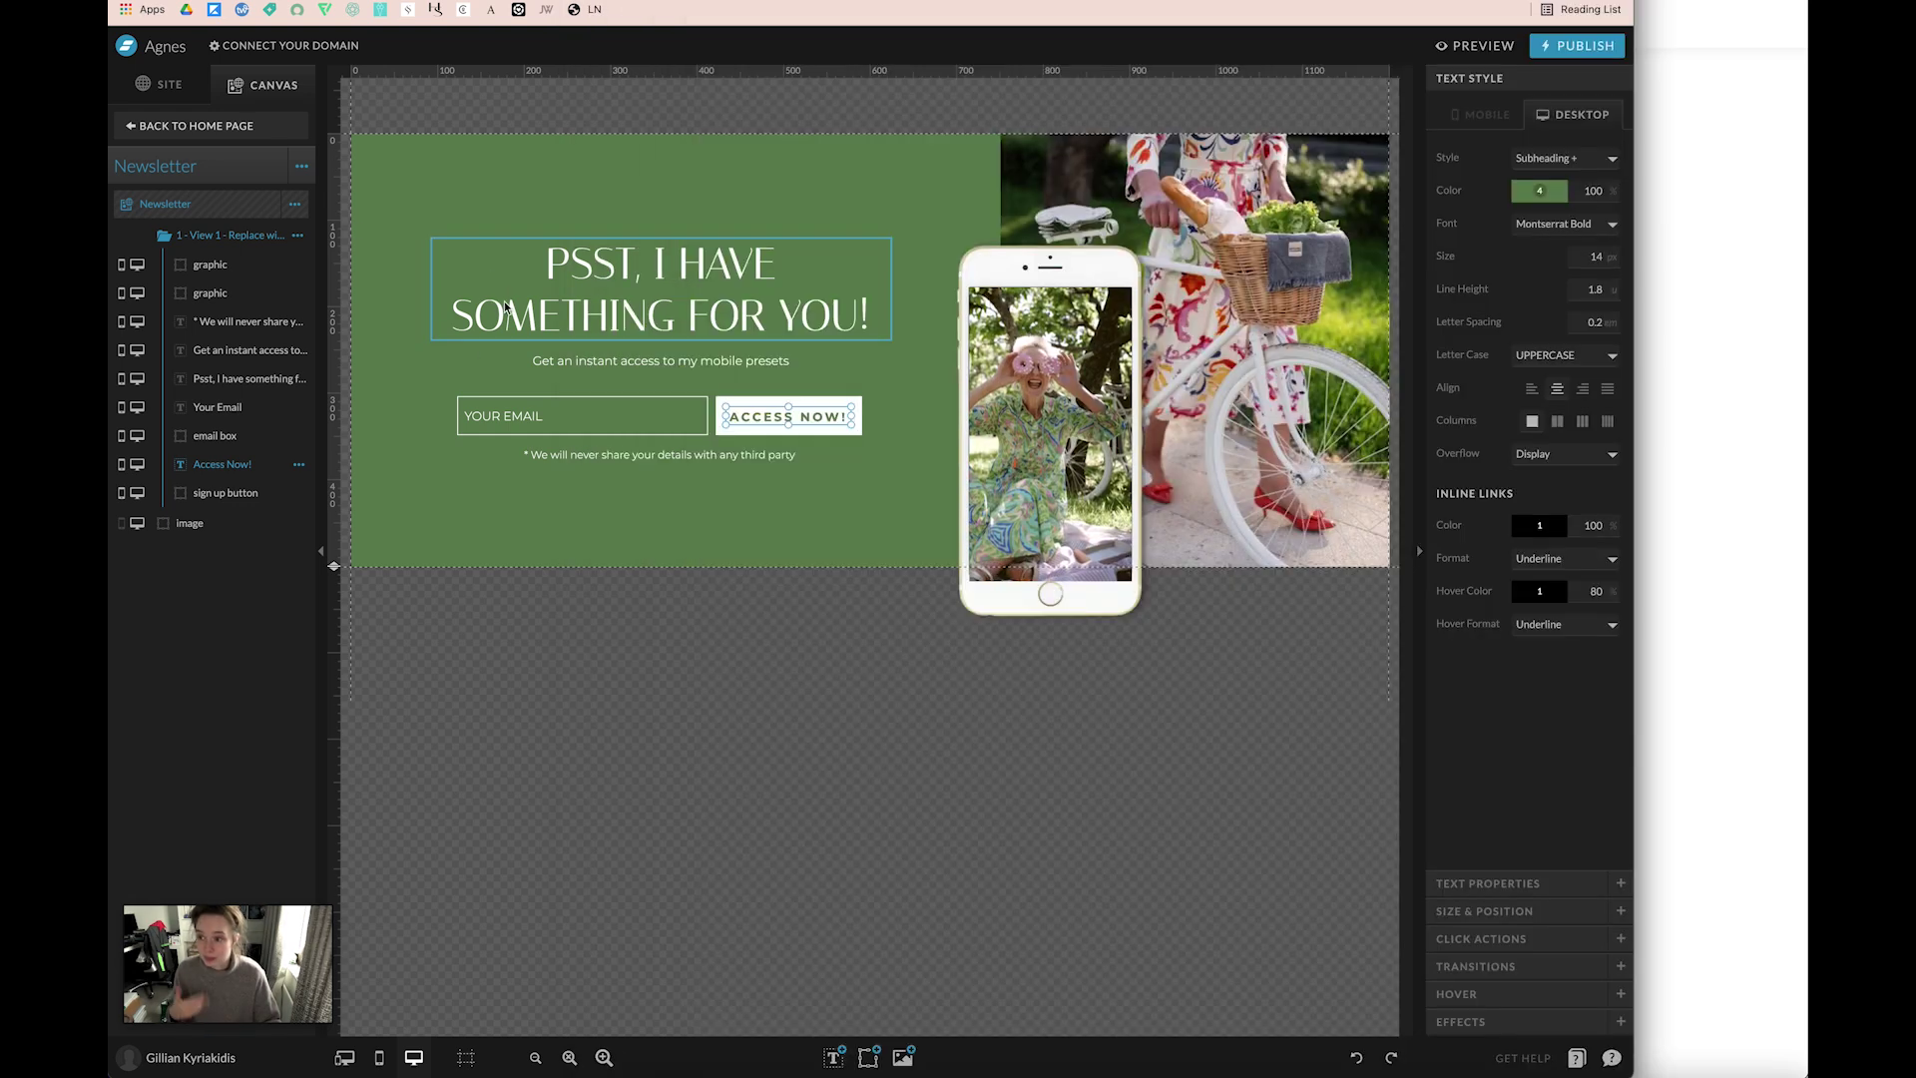
Paste the Flodesk header script into the Home page's Custom Head HTML and save.
click(246, 128)
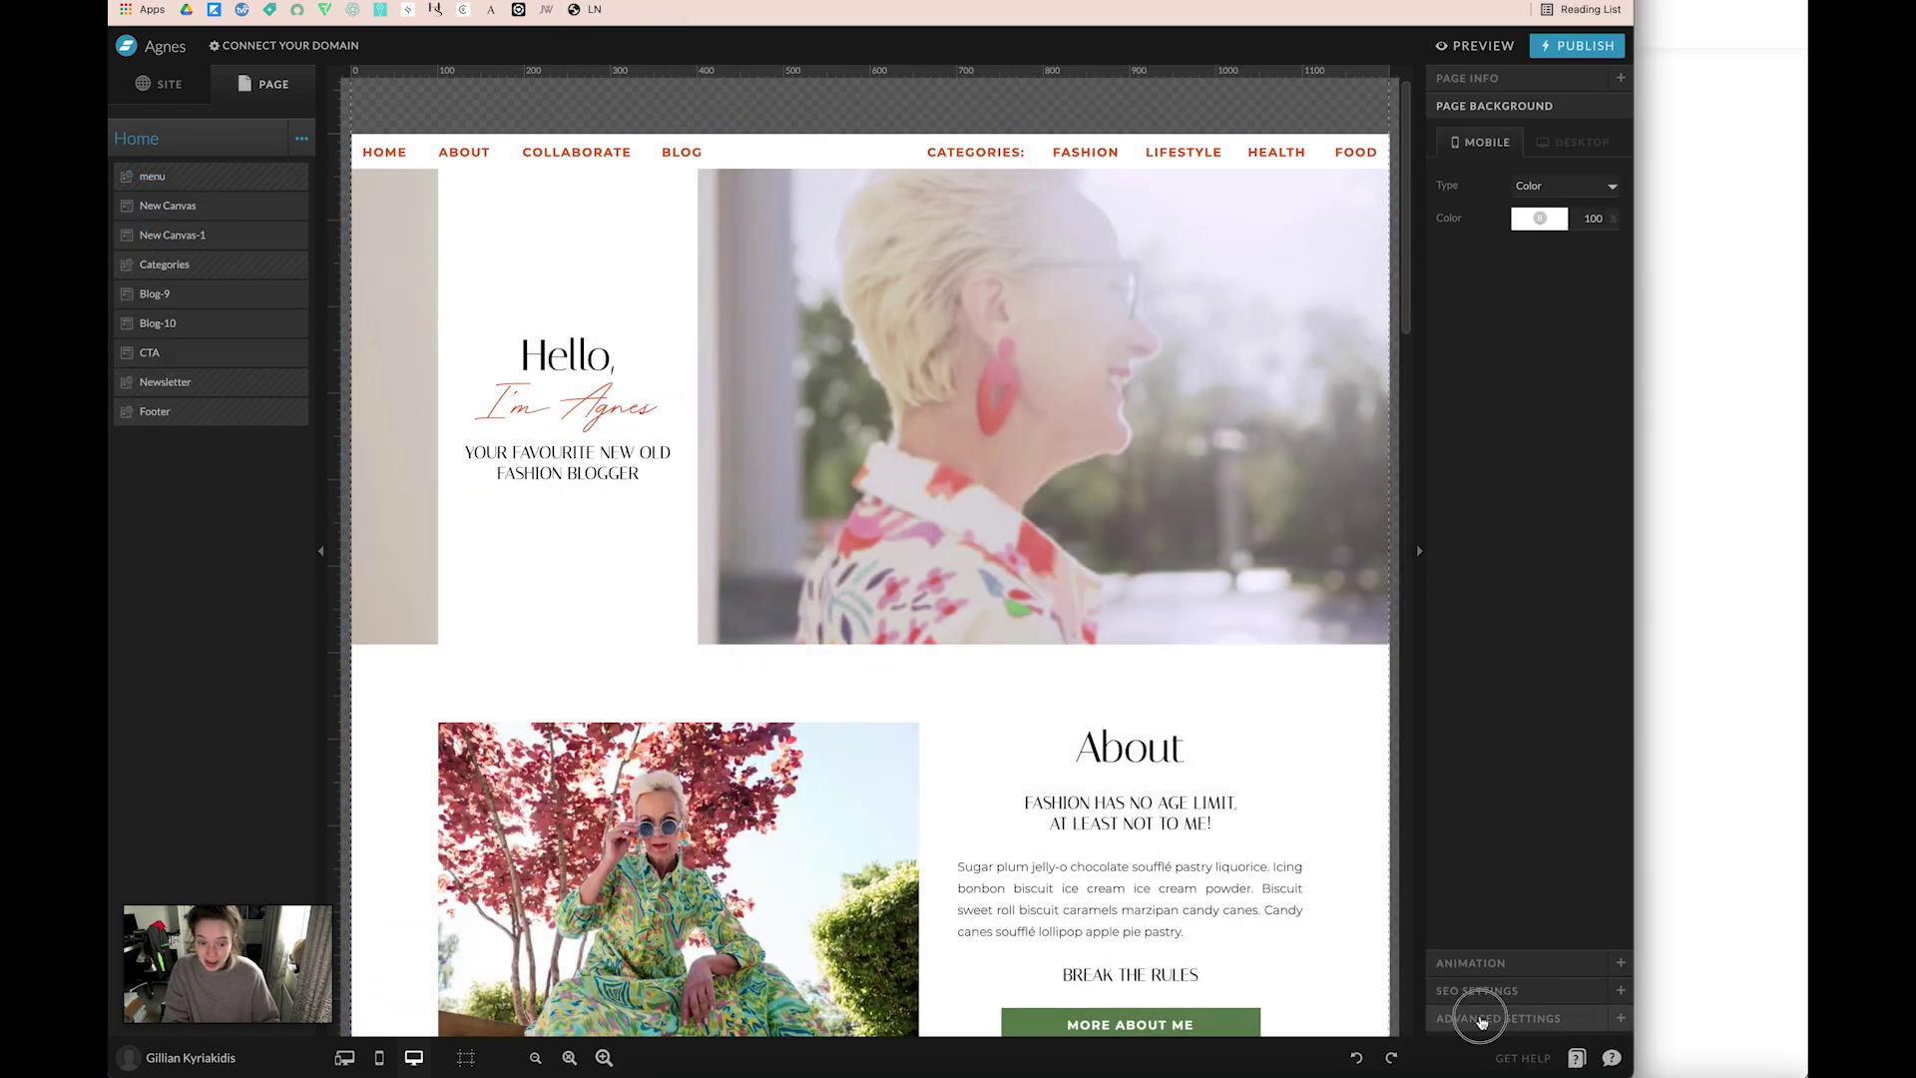
click(1482, 1018)
click(1521, 346)
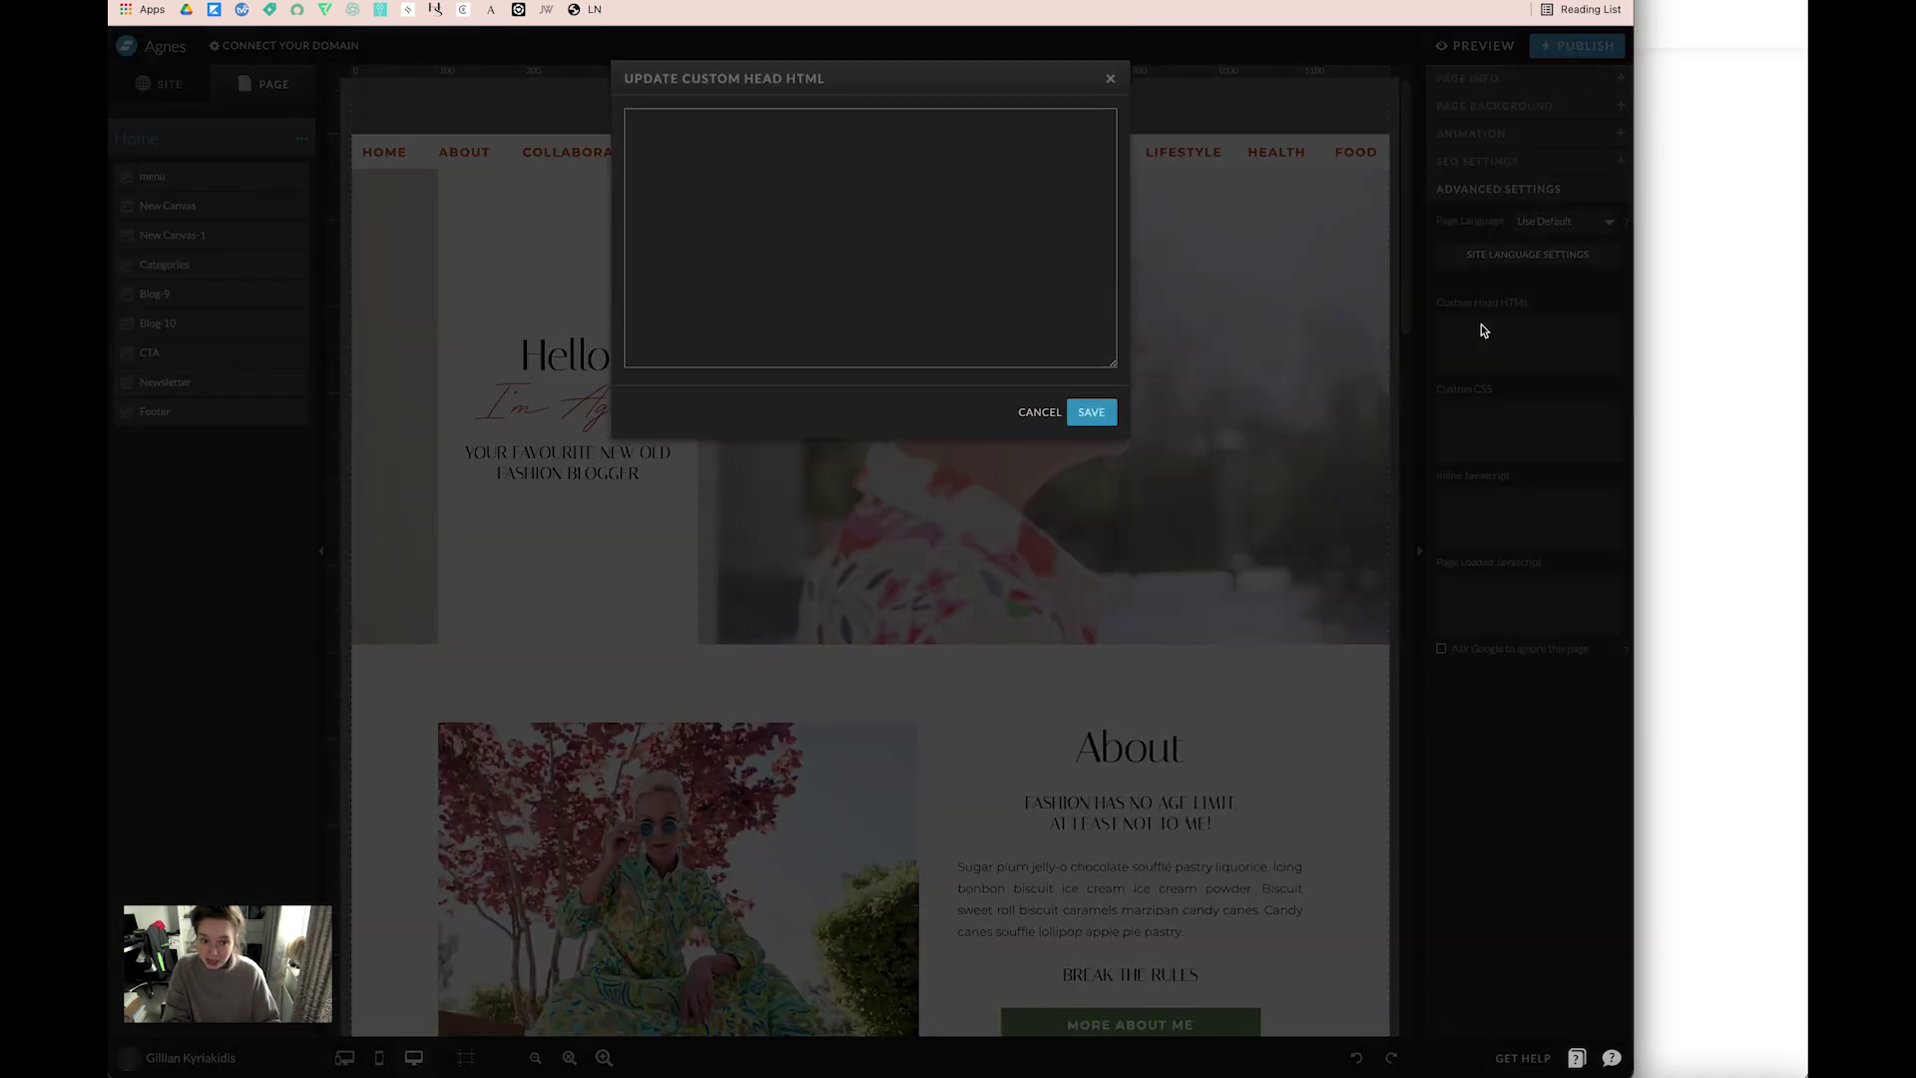
key(ctrl+v)
click(1098, 413)
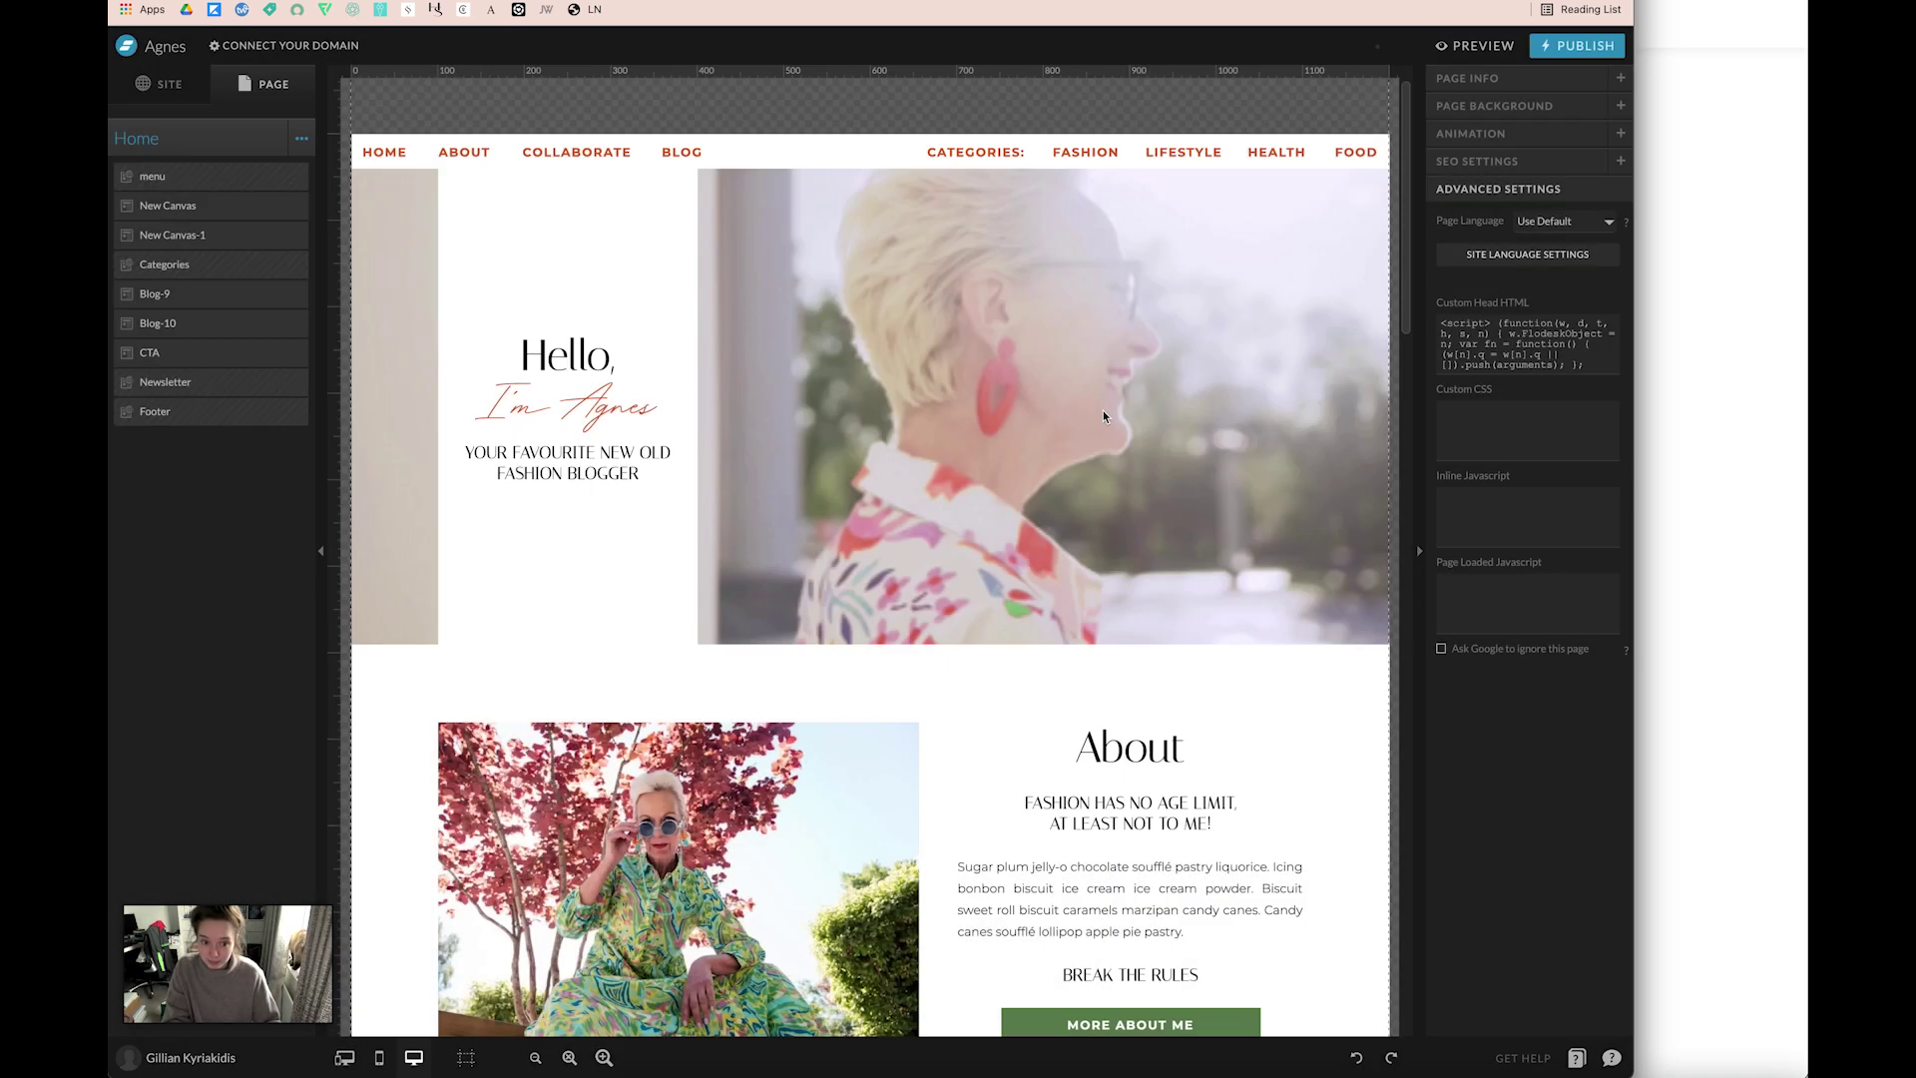
Reopen the Newsletter canvas of the Home page for editing.
click(1353, 320)
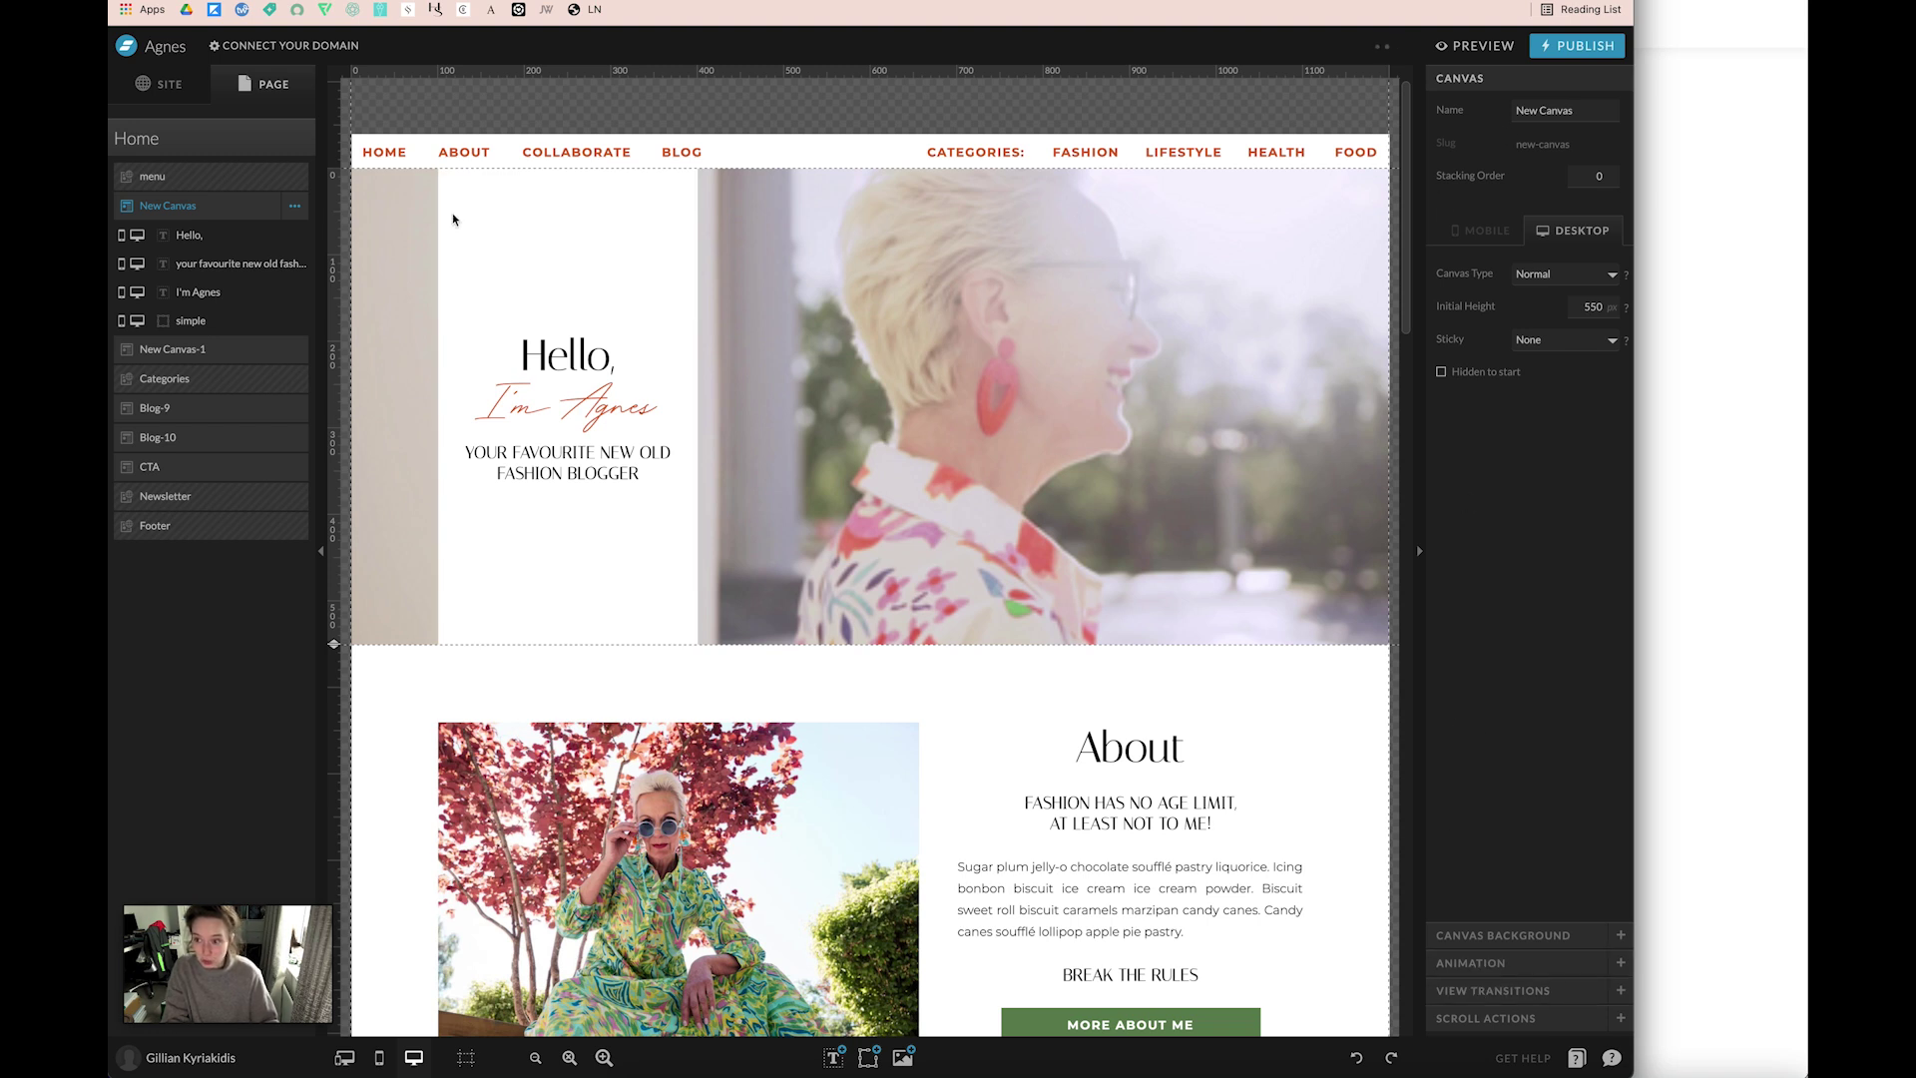
click(155, 147)
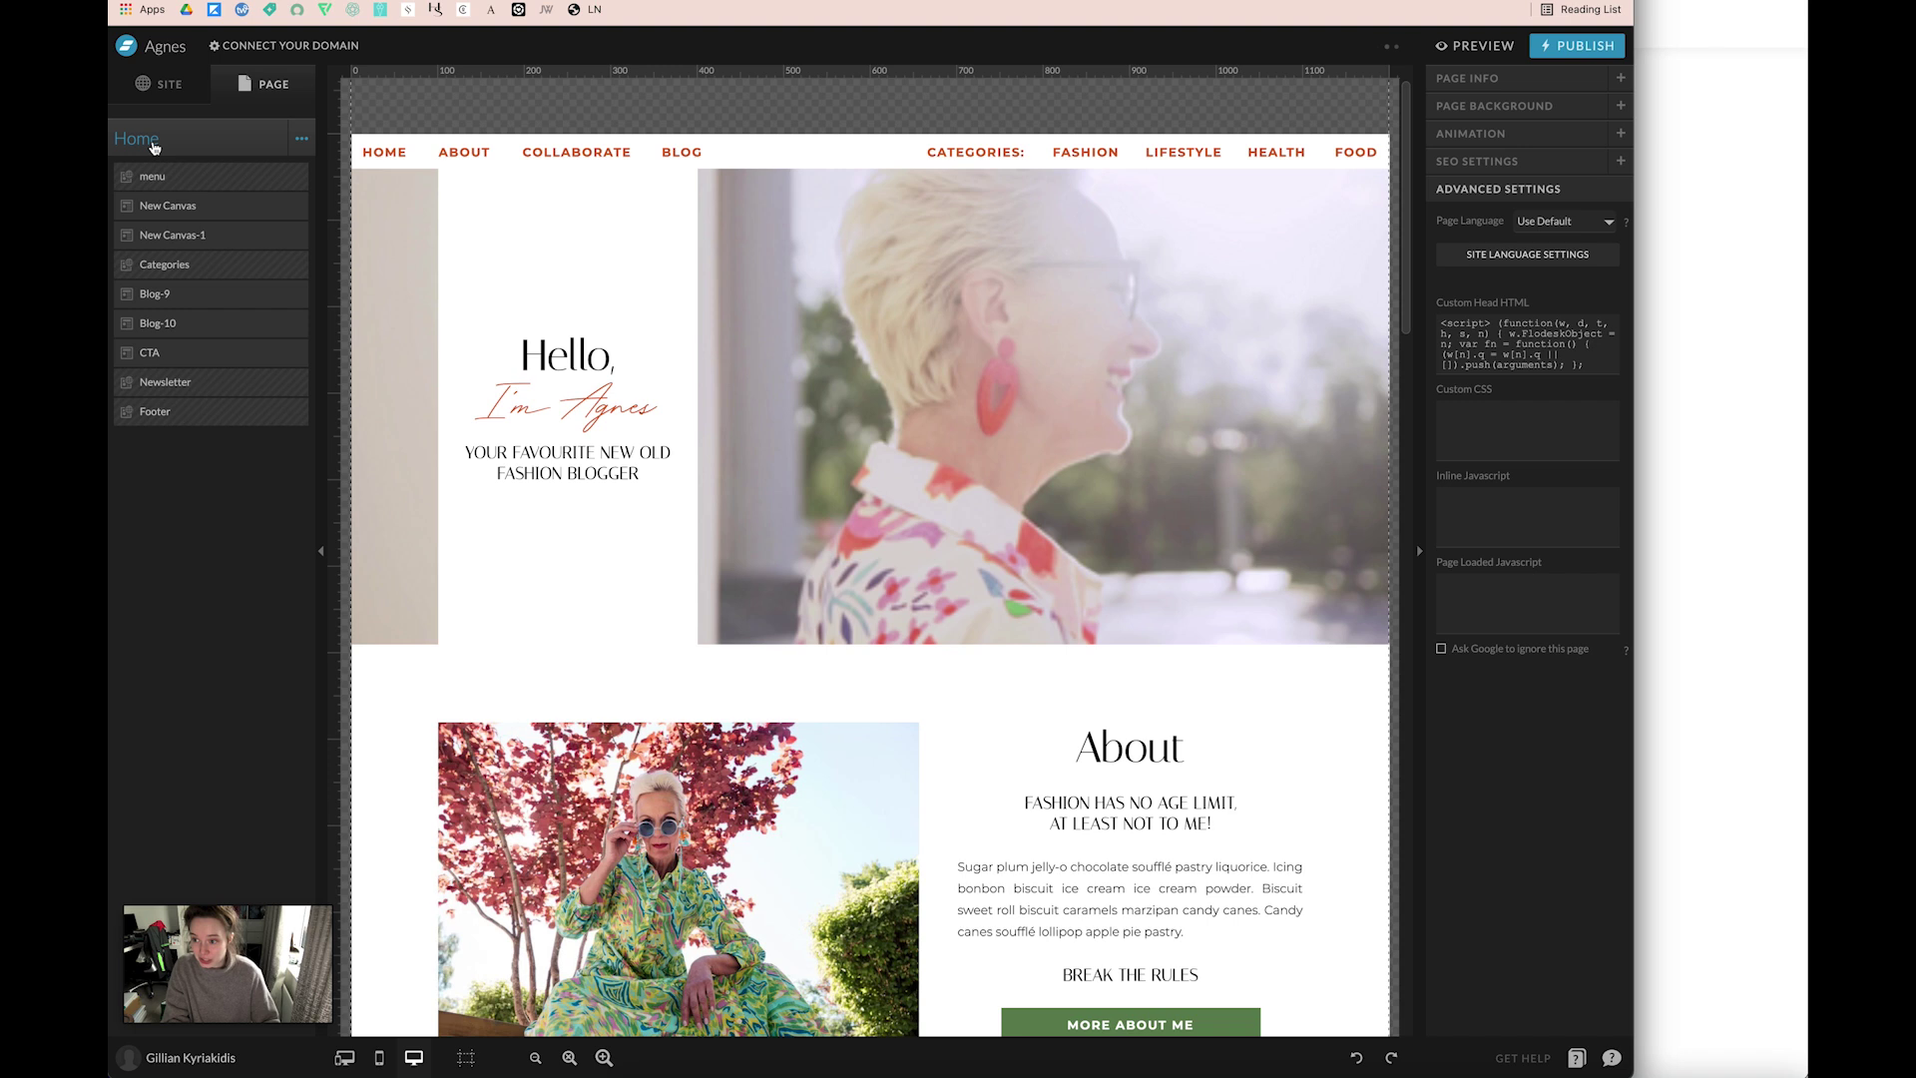
click(155, 88)
click(393, 439)
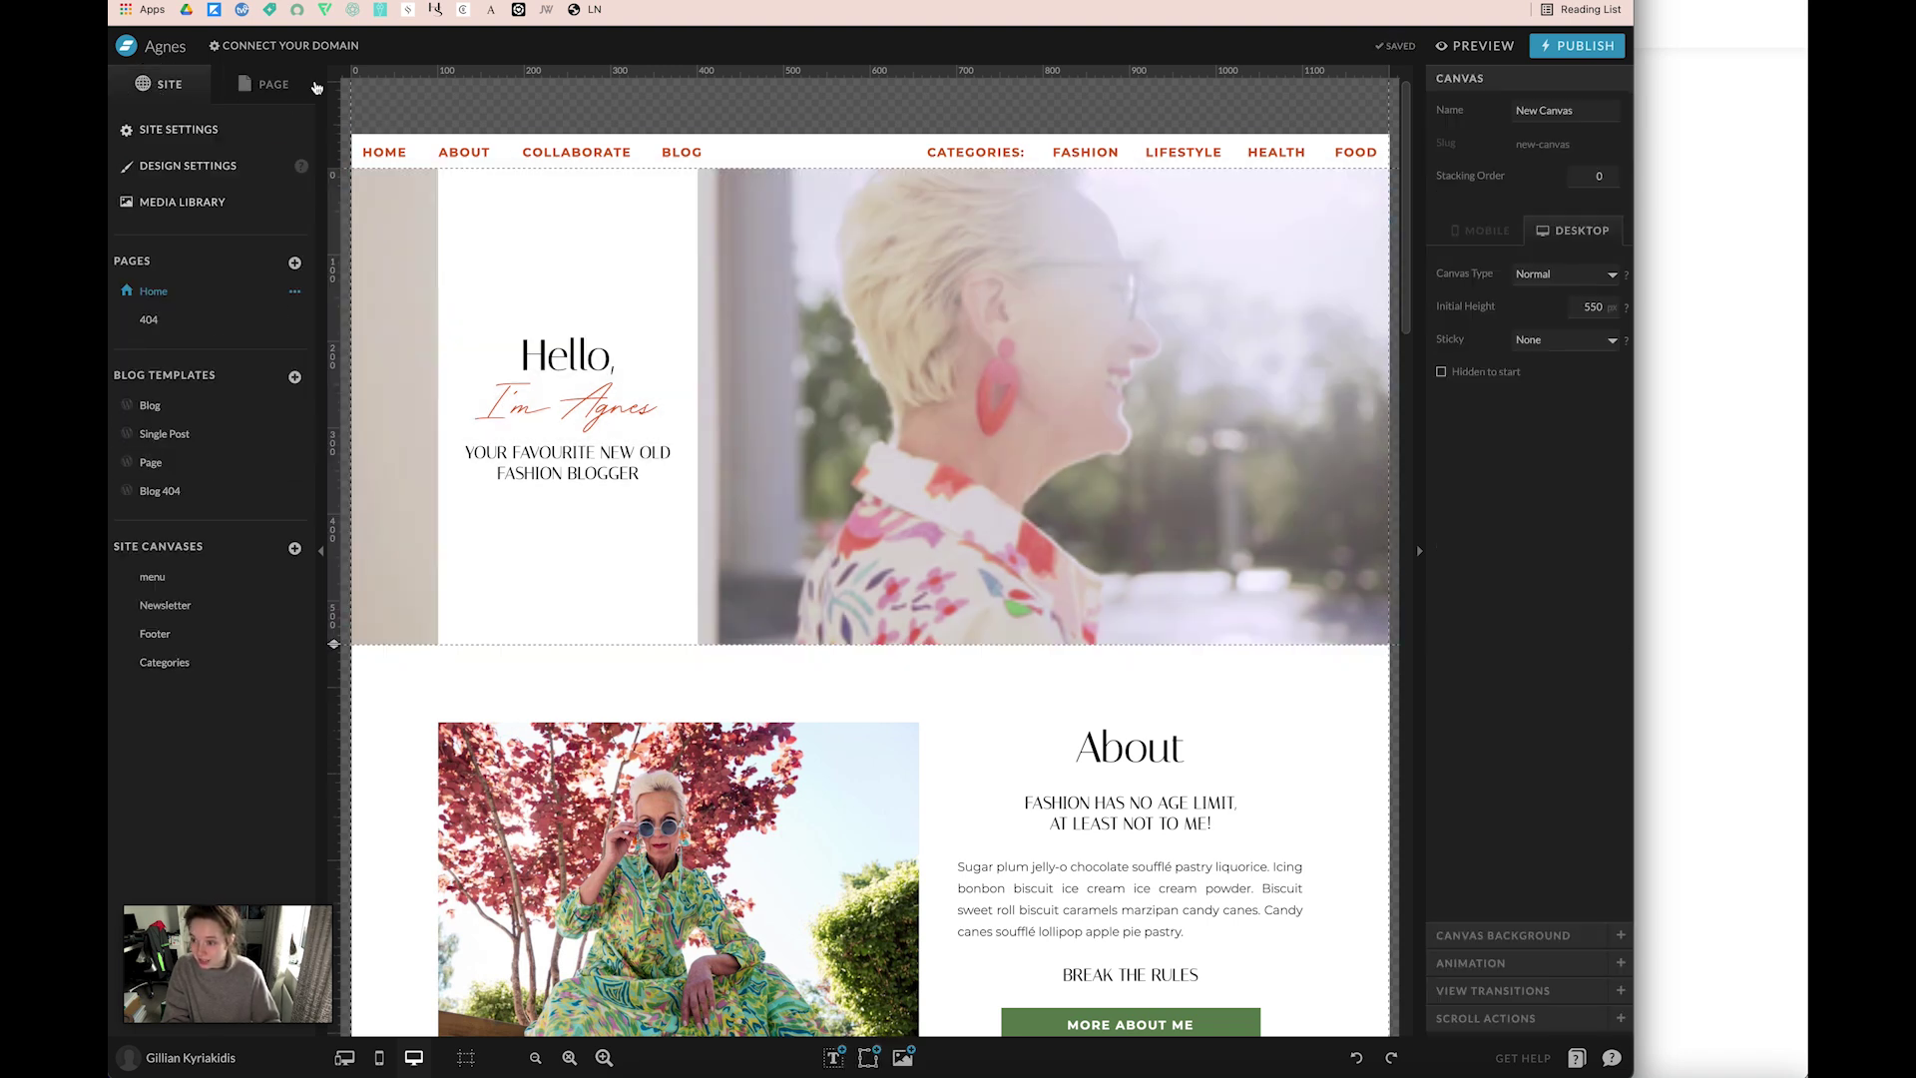
click(267, 88)
click(158, 142)
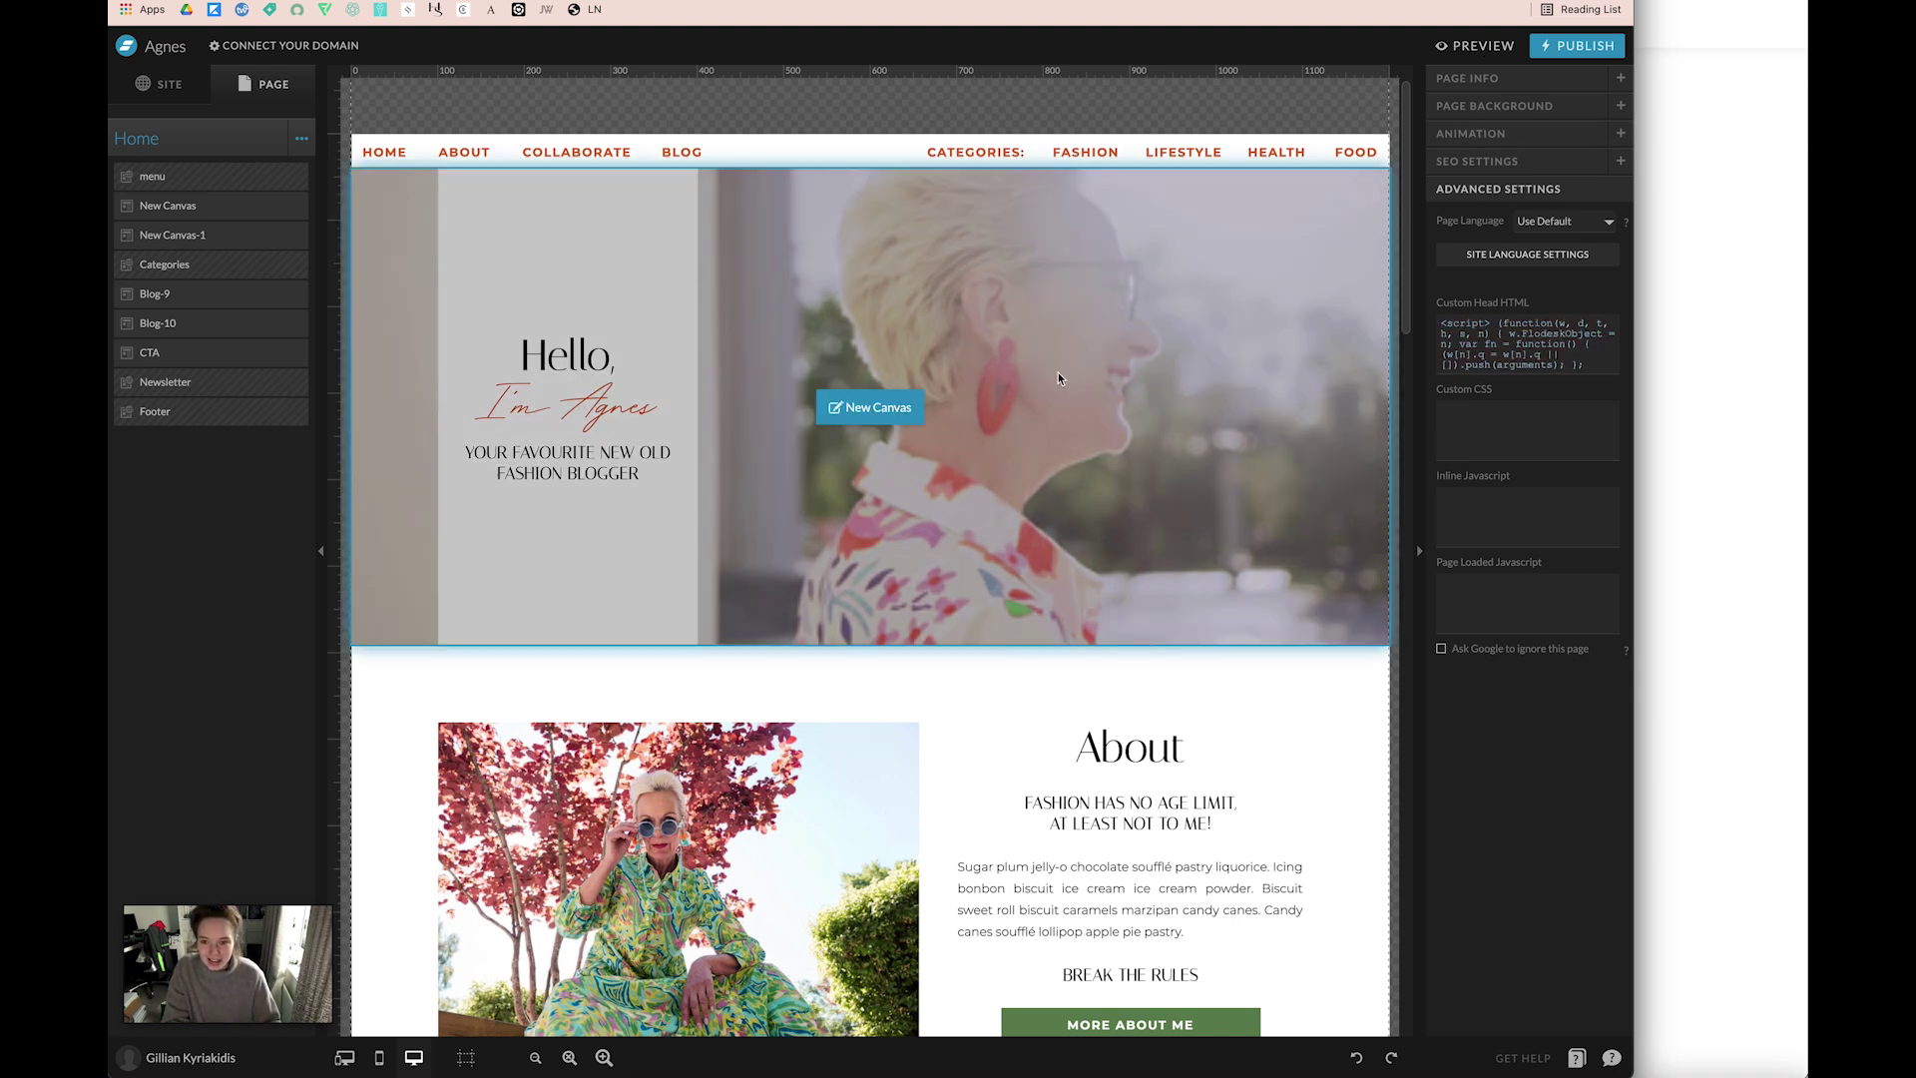
scroll(1058, 374, down, 15)
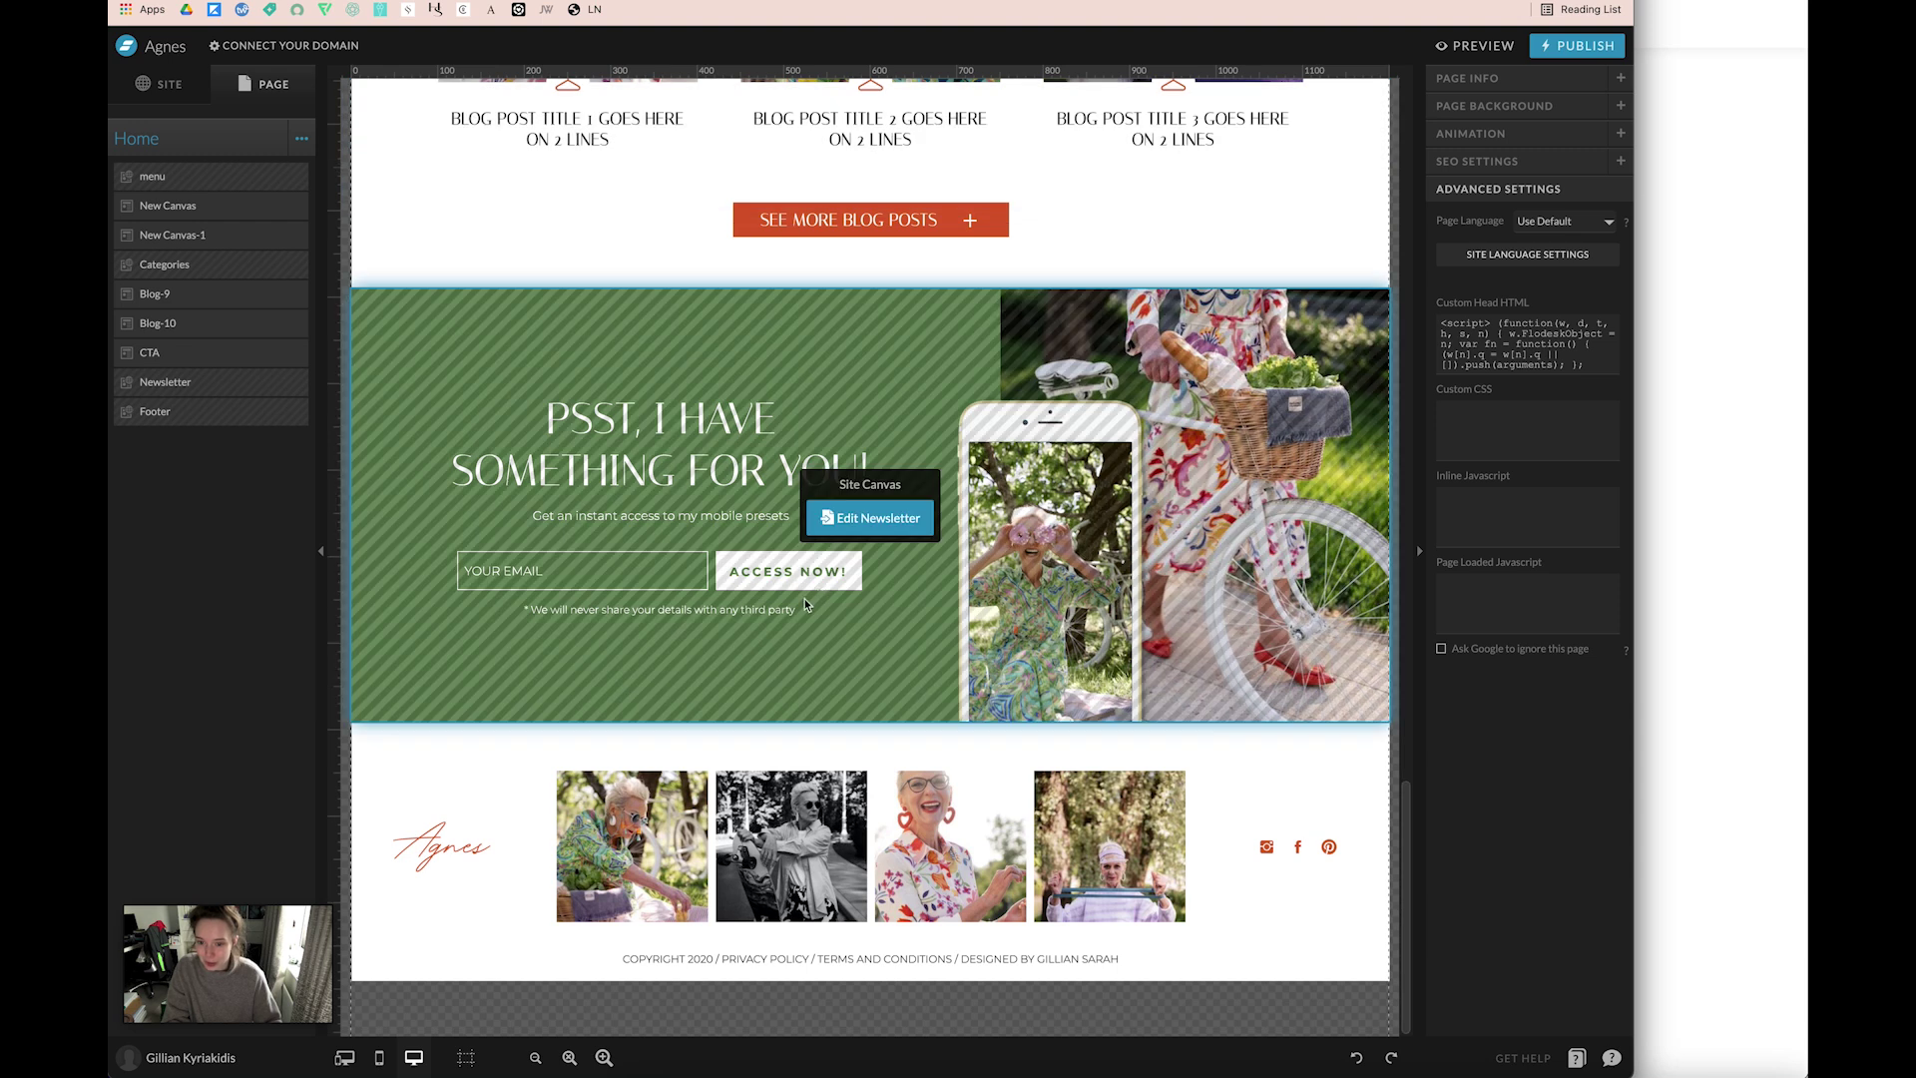
click(872, 518)
key(super+Tab)
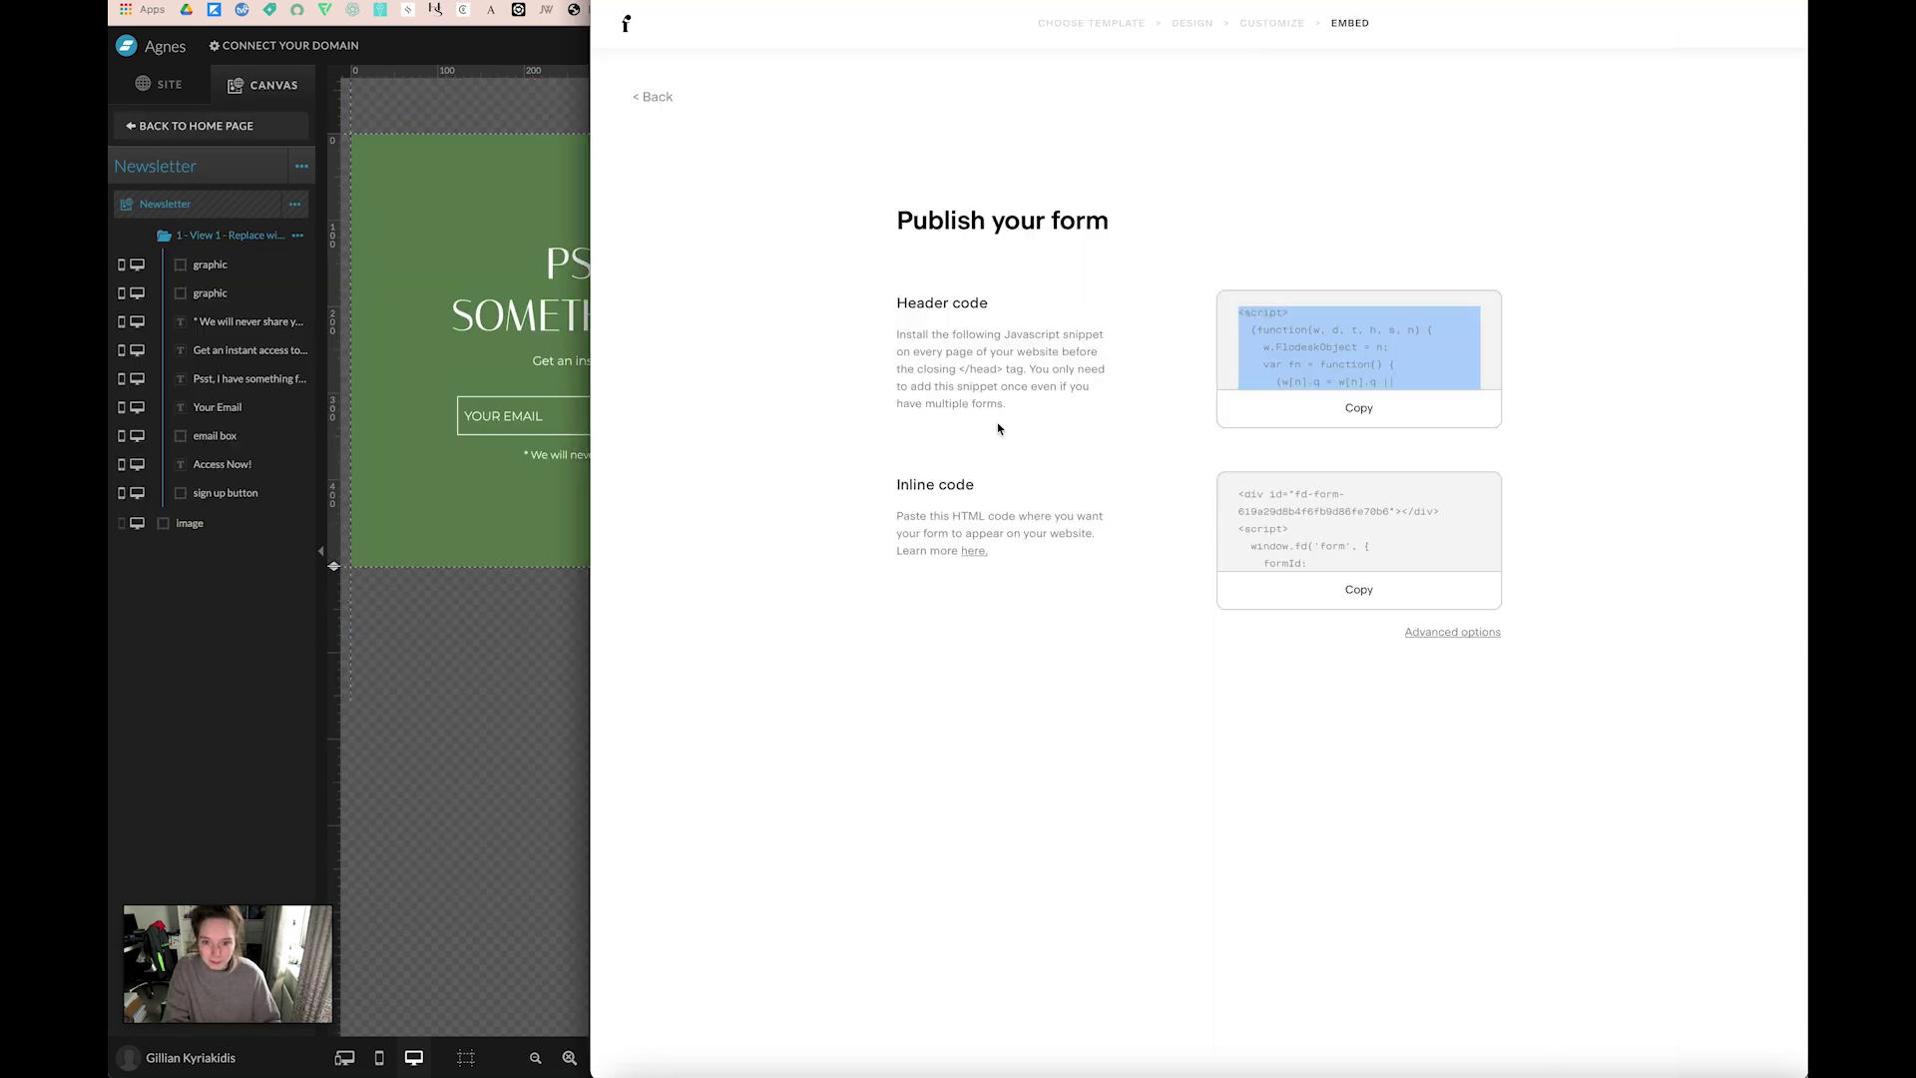
Copy the Flodesk inline code and paste it into a new Embed Code element on the Newsletter canvas.
click(1358, 589)
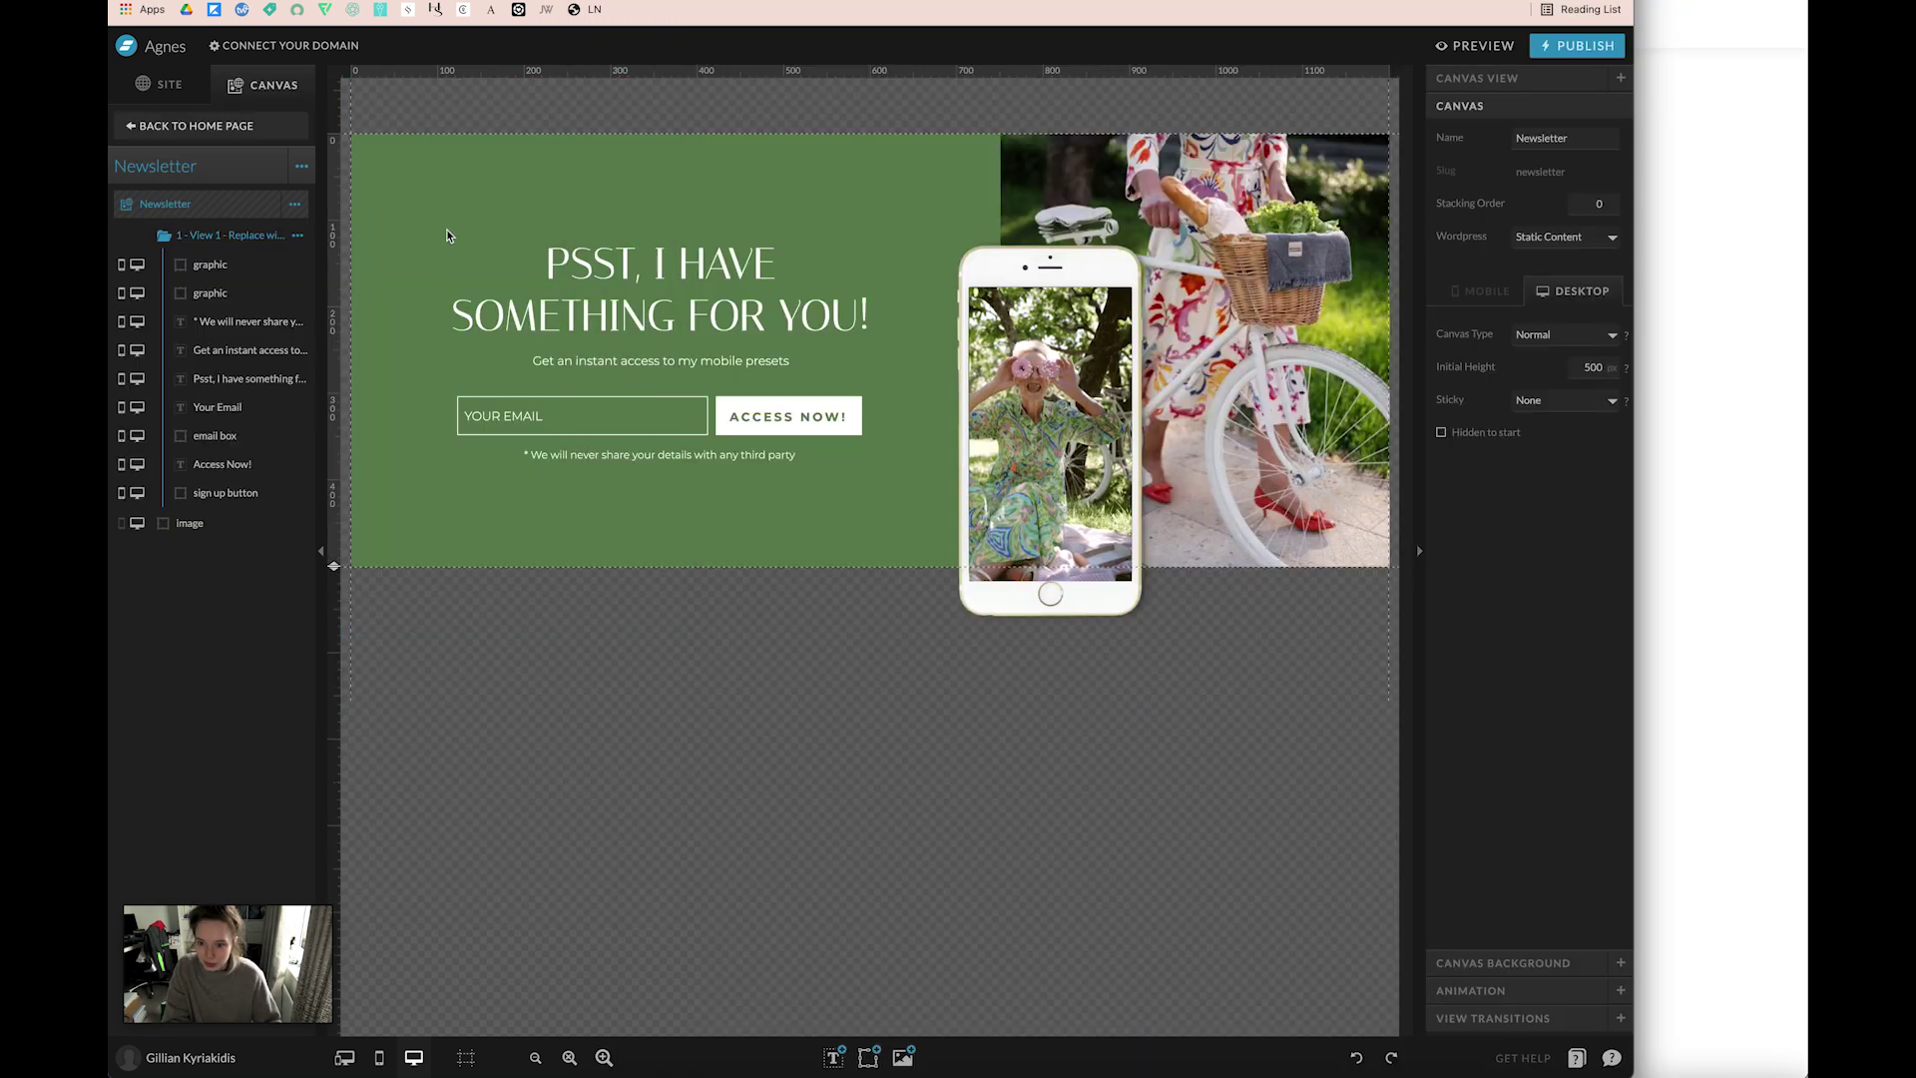
click(446, 230)
mouse_move(868, 1056)
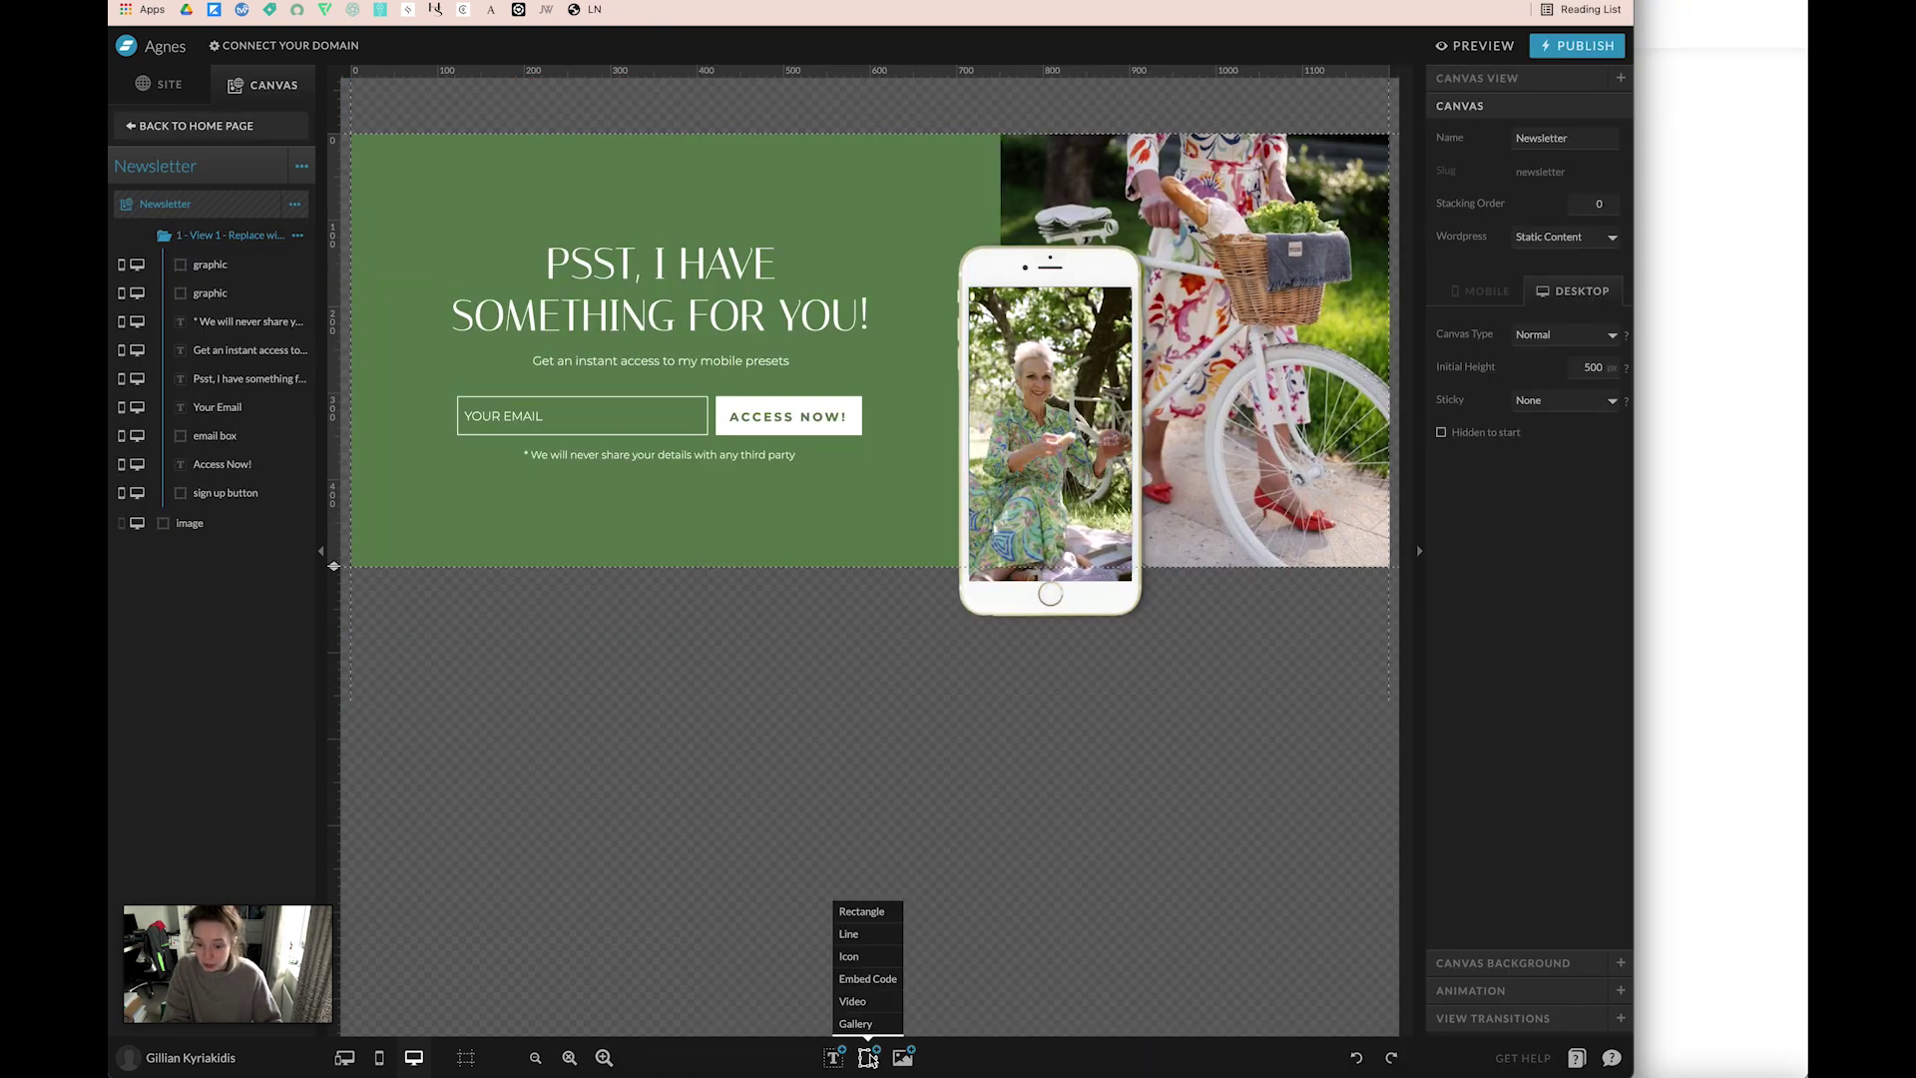
click(885, 979)
click(864, 333)
key(super+v)
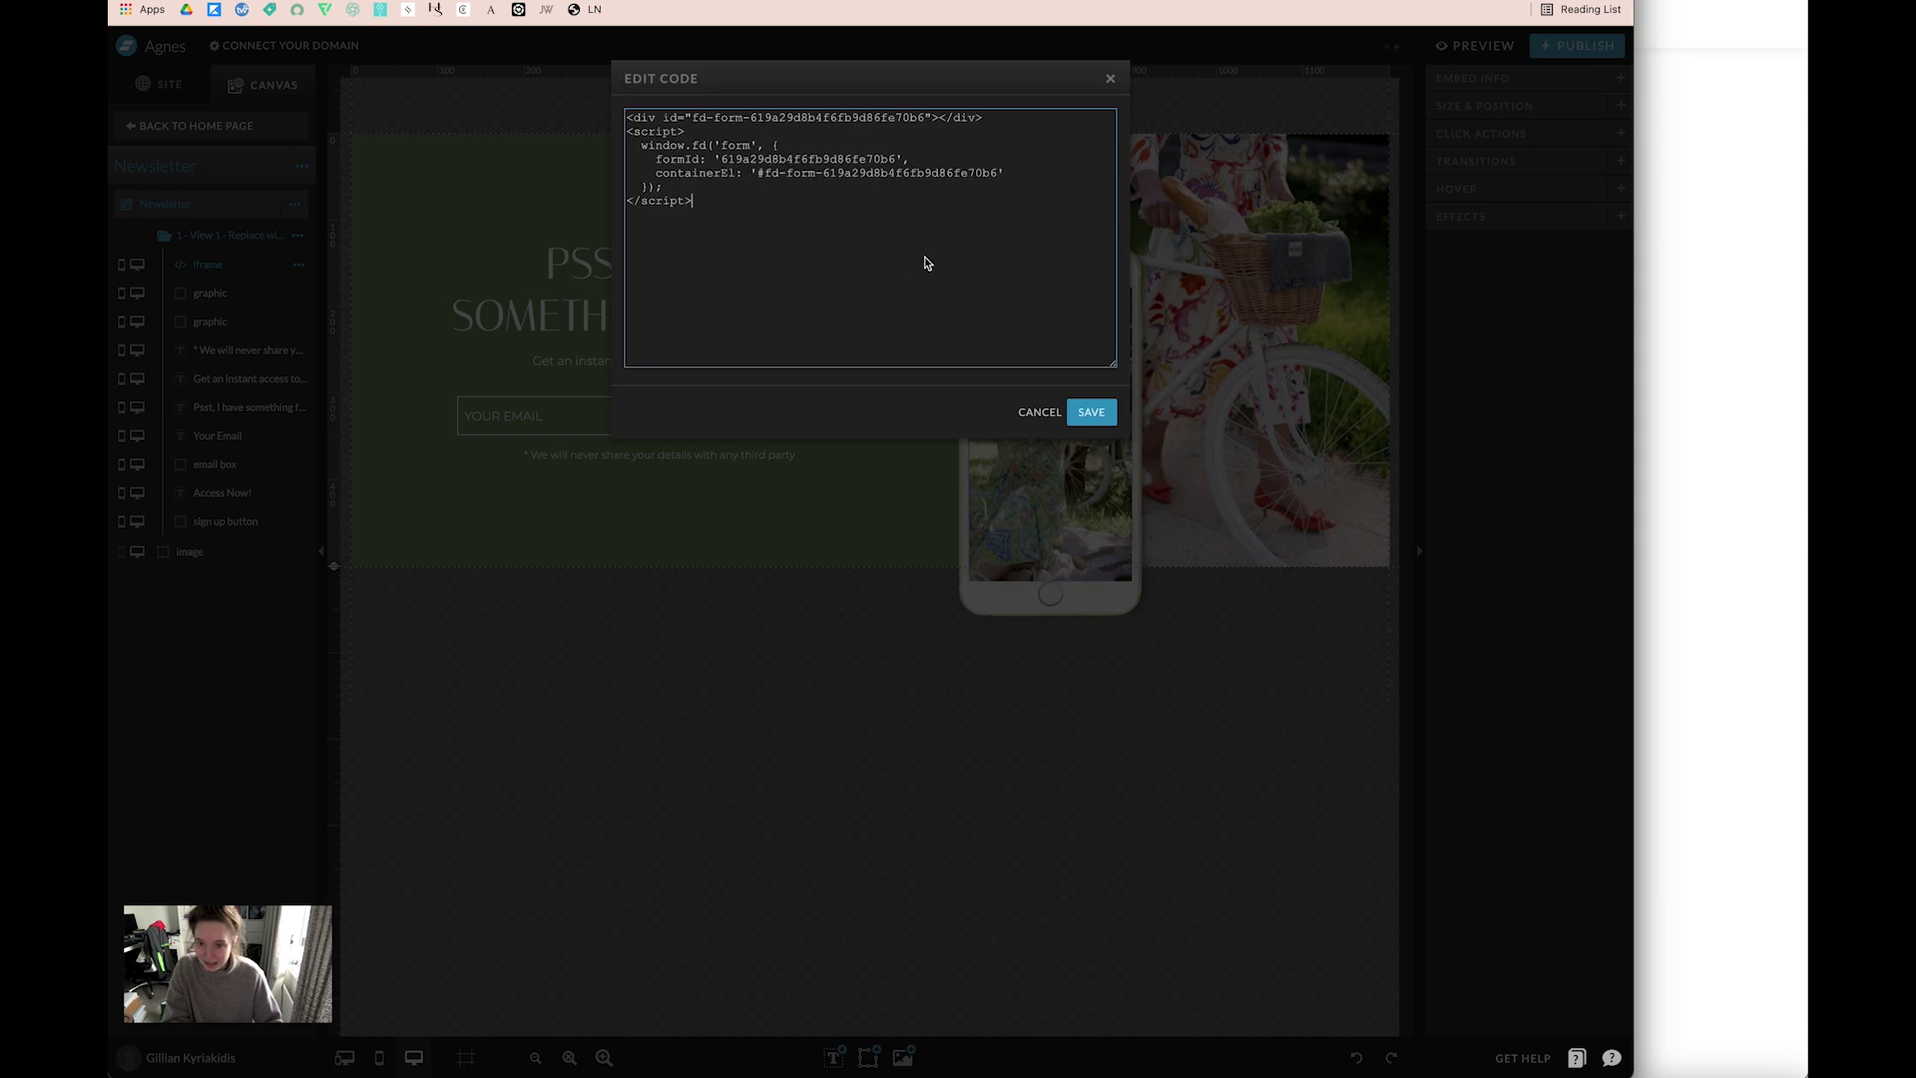
click(1092, 412)
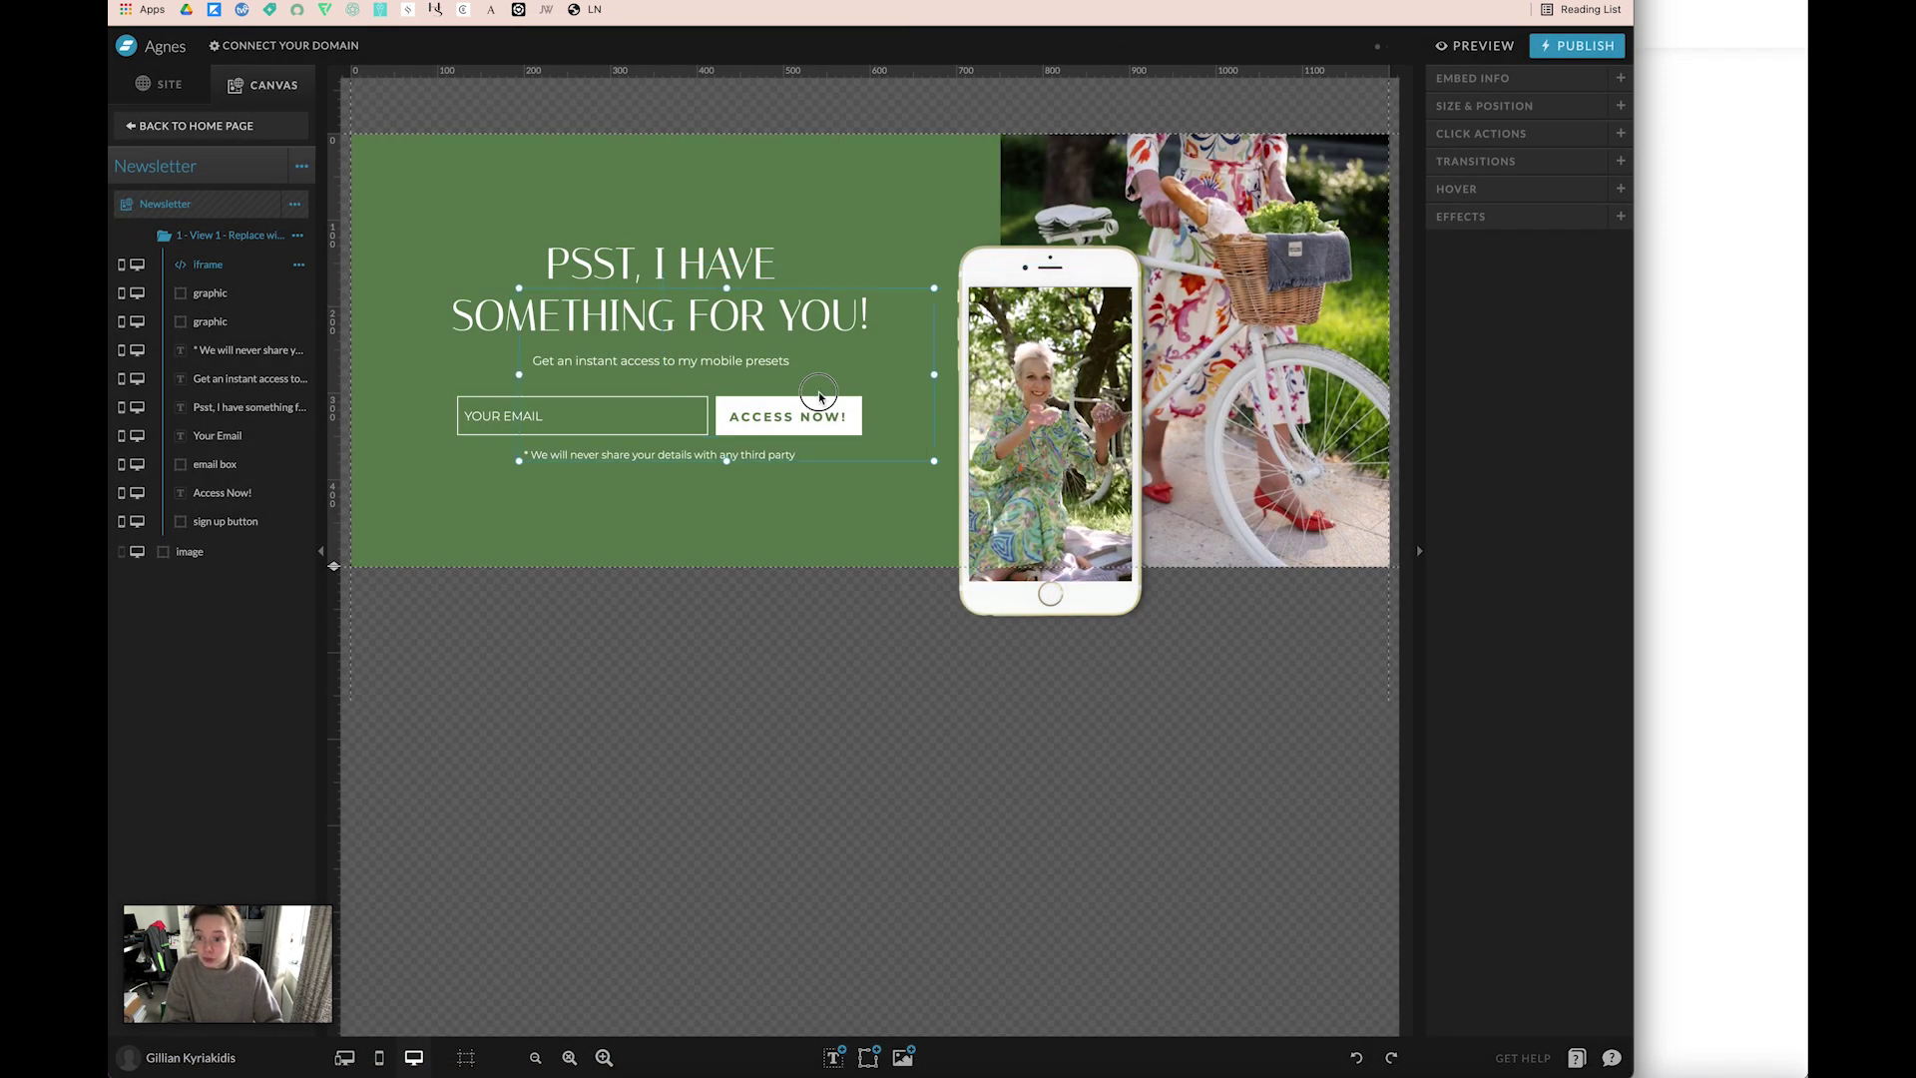
Move the embed box aside and delete the old email field and Access Now! button.
drag(786, 416, 781, 421)
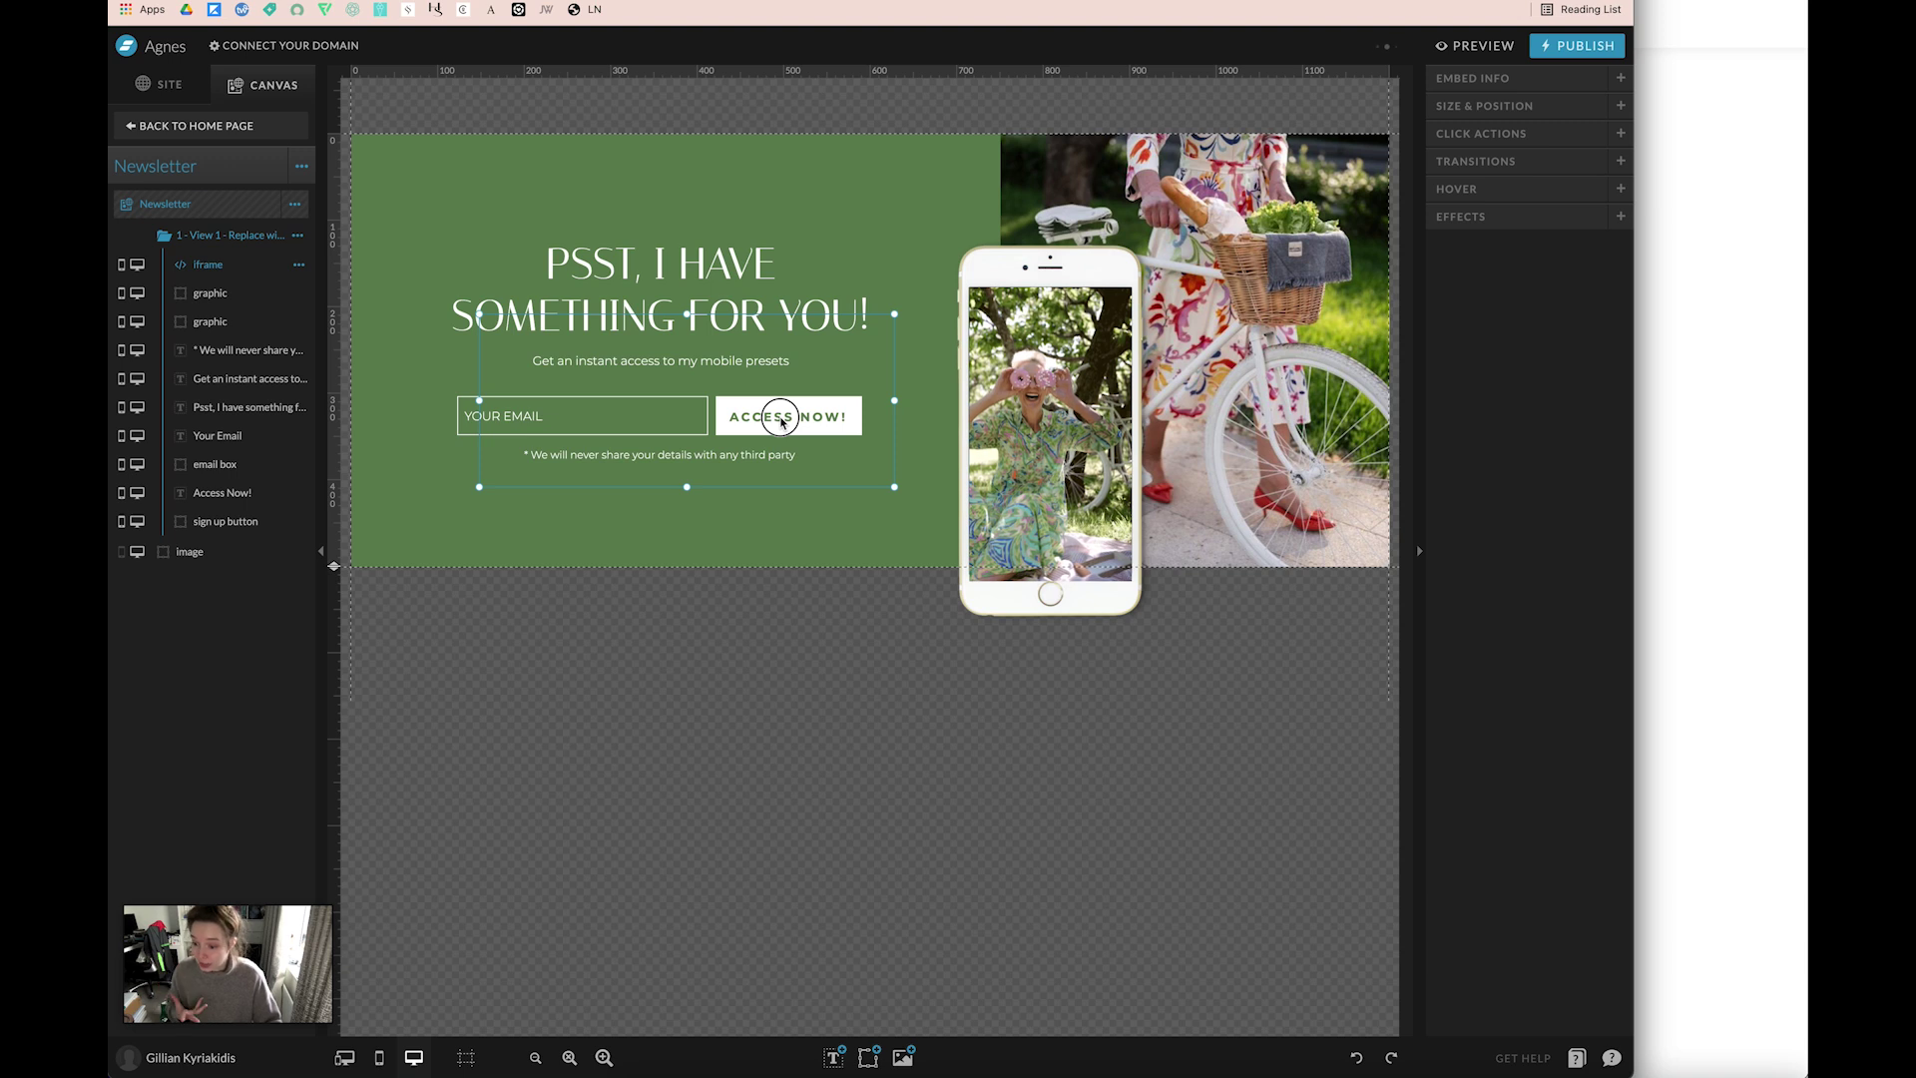
drag(760, 499, 759, 576)
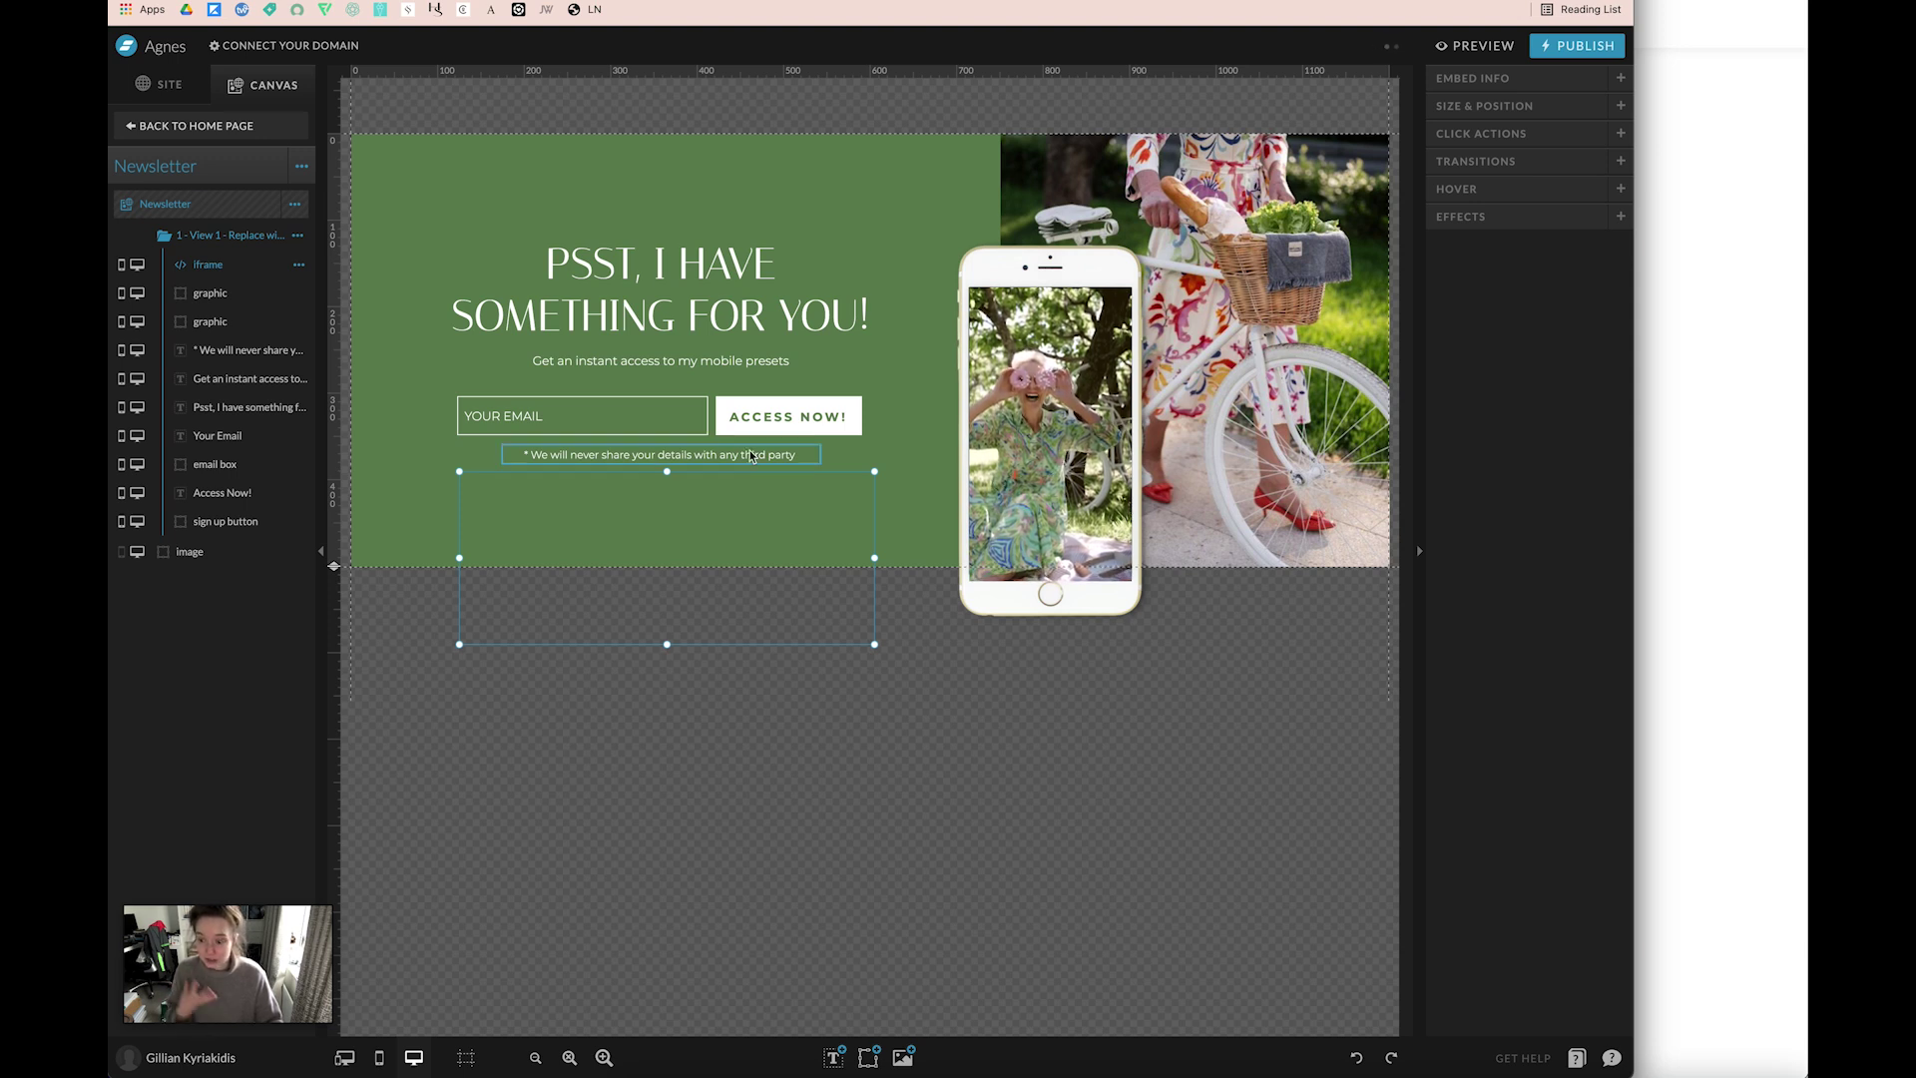
drag(913, 394, 458, 444)
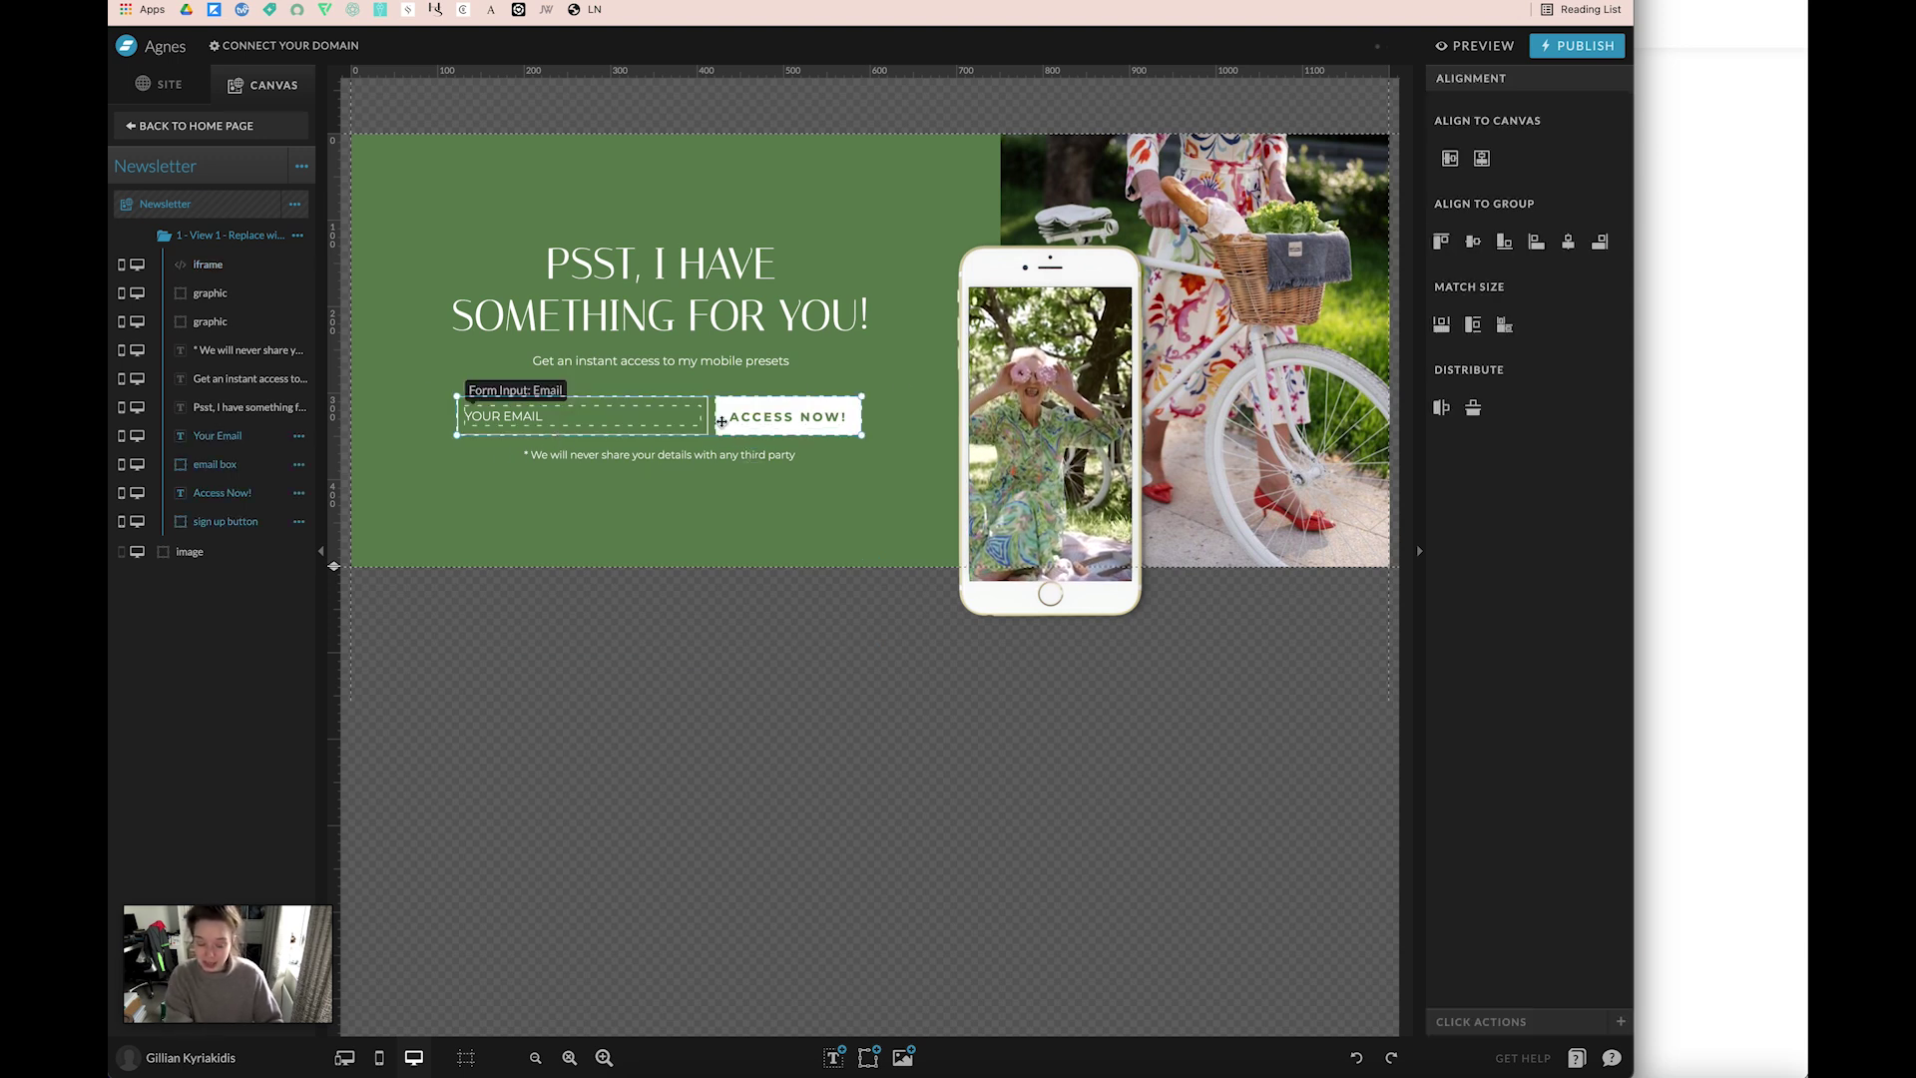
key(Delete)
Move the embed box into the old form's spot at 480×150 with the disclaimer just beneath it.
click(727, 546)
drag(727, 546, 666, 506)
shift+click(749, 454)
click(684, 544)
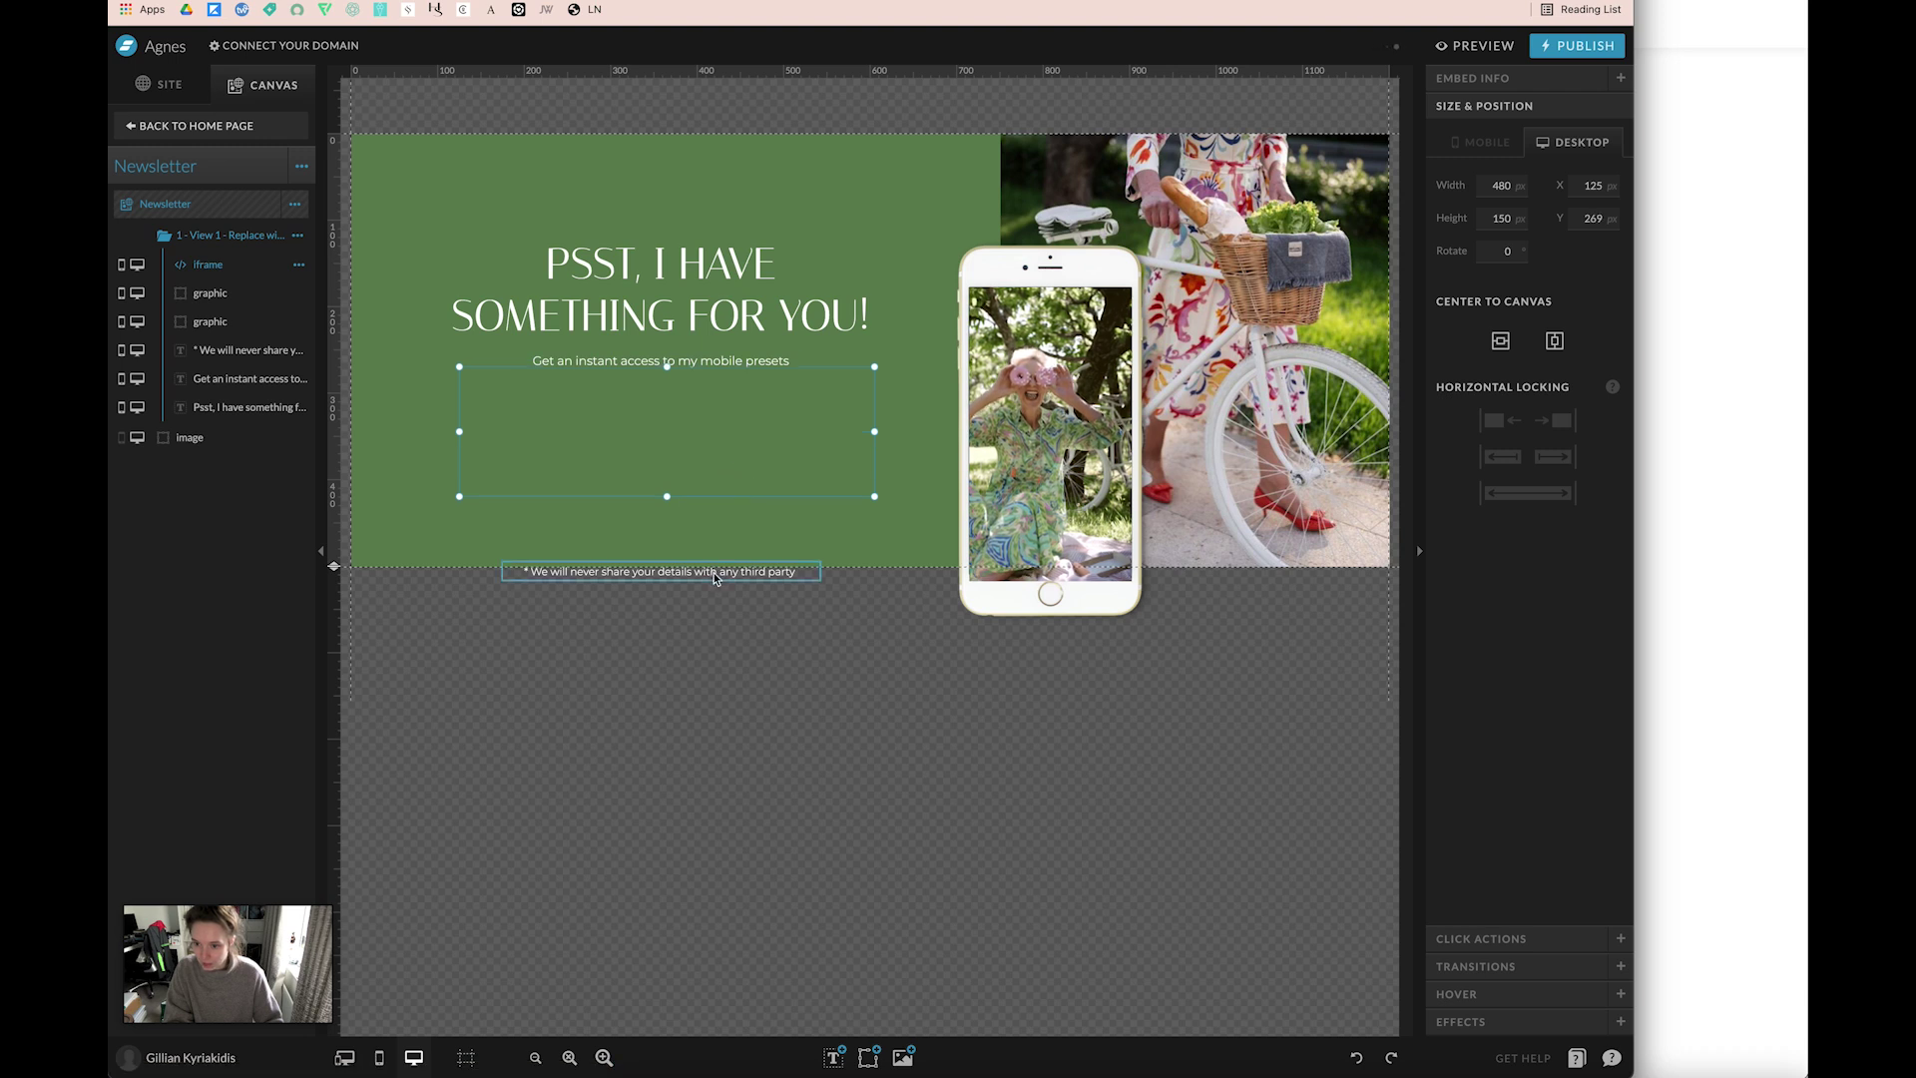
drag(714, 572, 715, 520)
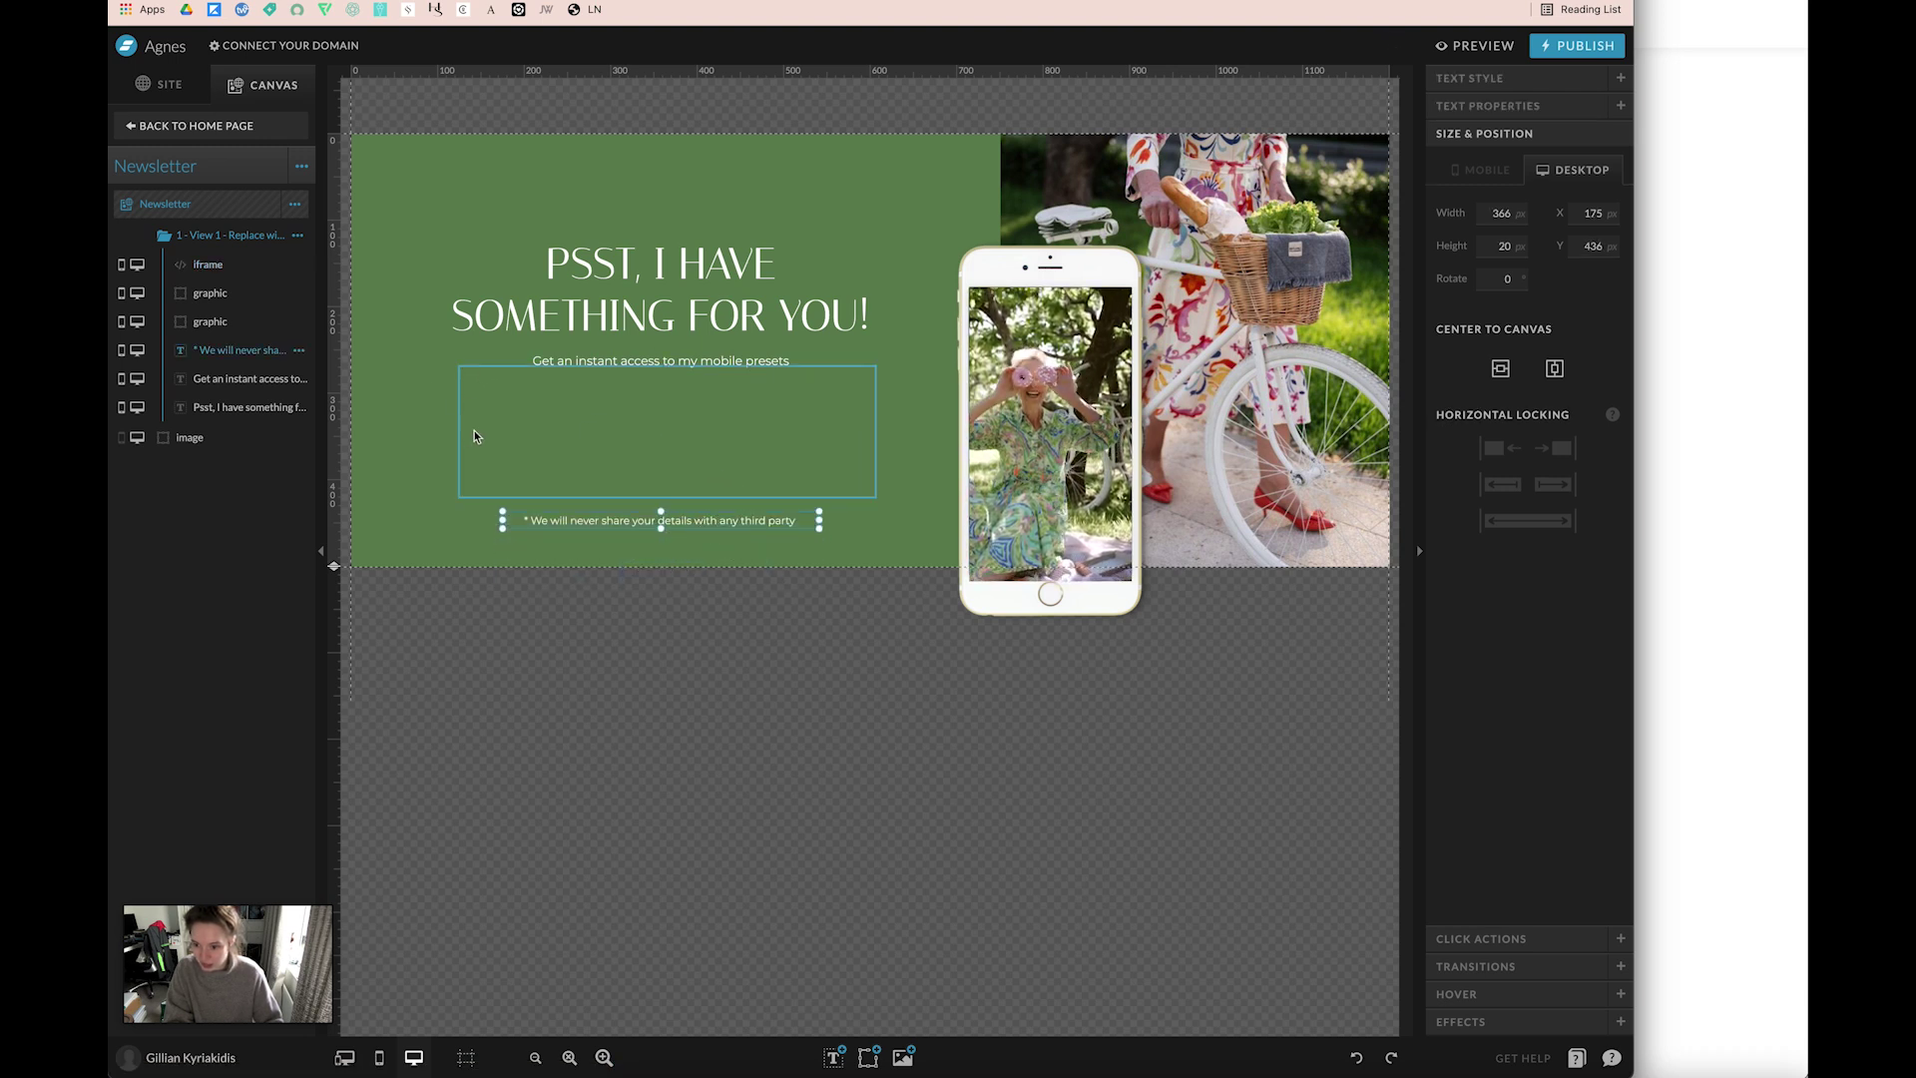
Preview the site and scroll to the embedded email form in the green newsletter section.
click(1441, 50)
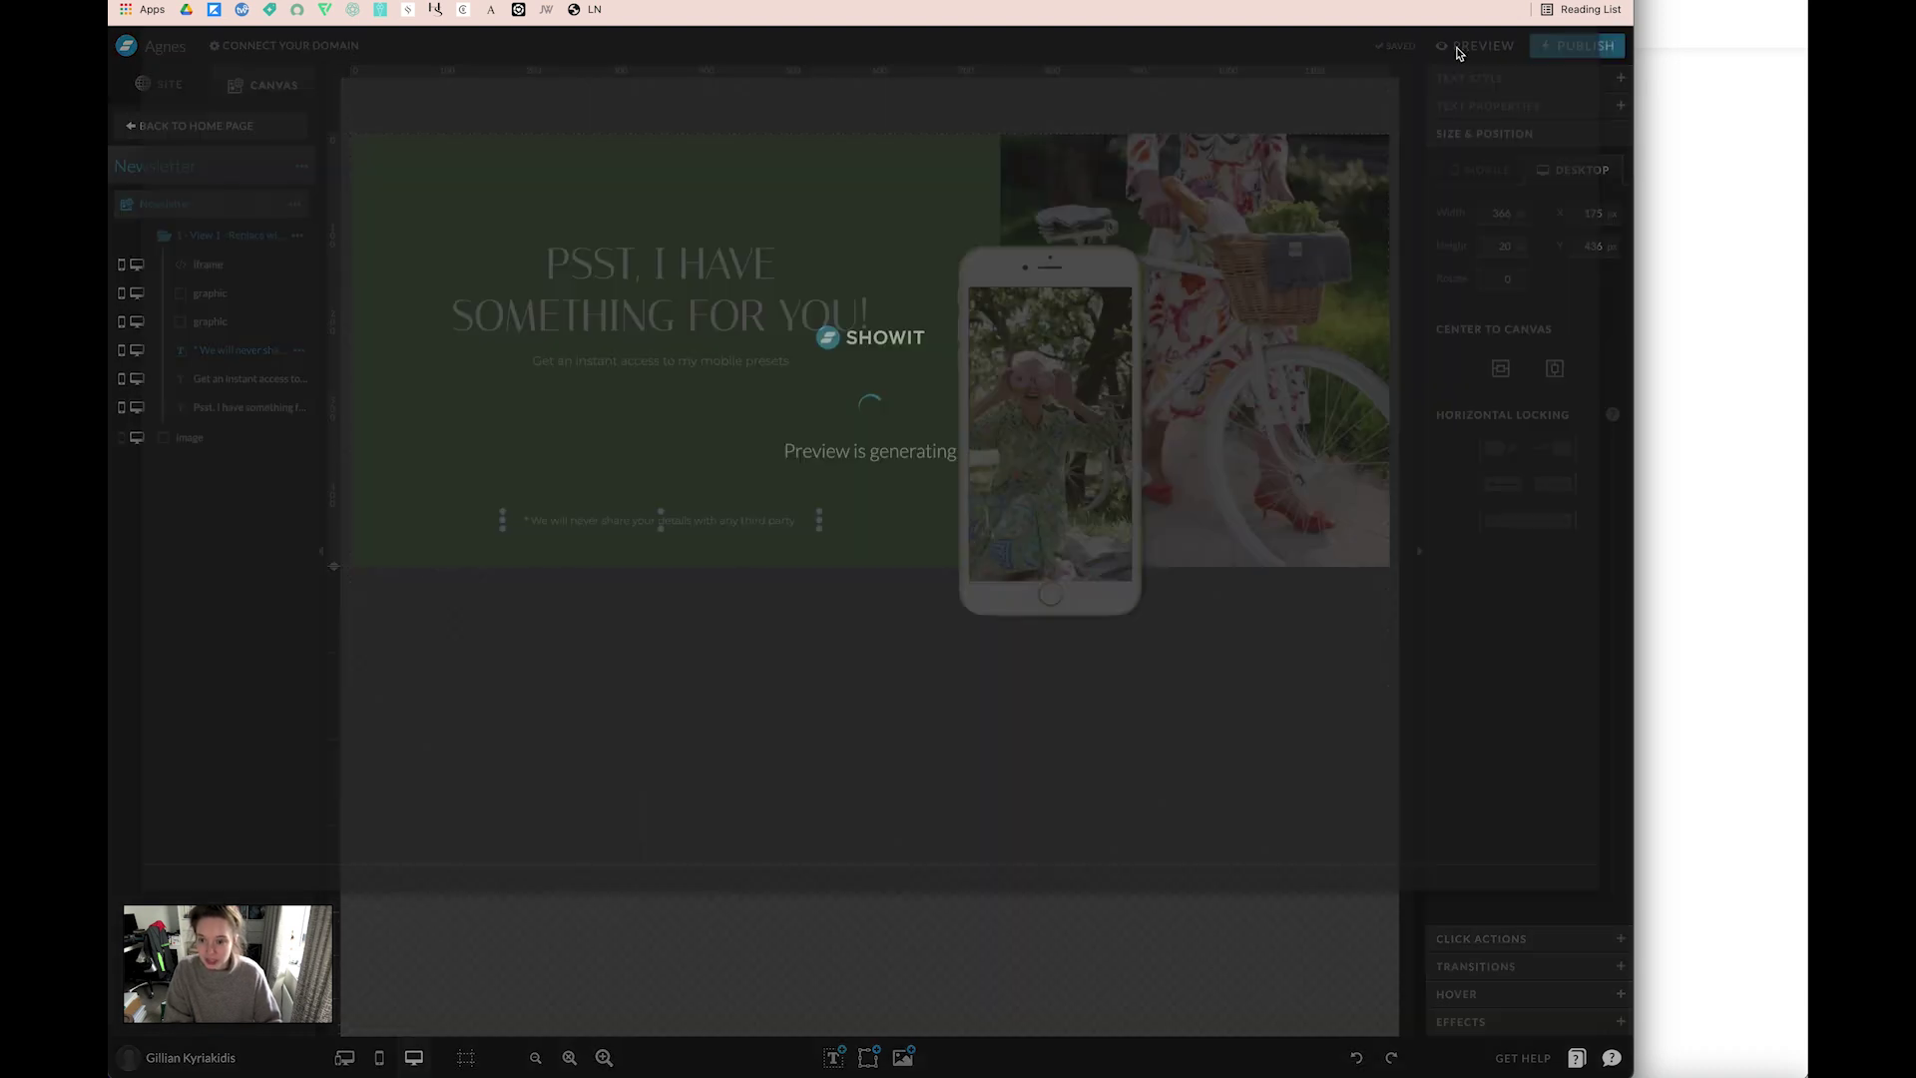
scroll(956, 475, down, 20)
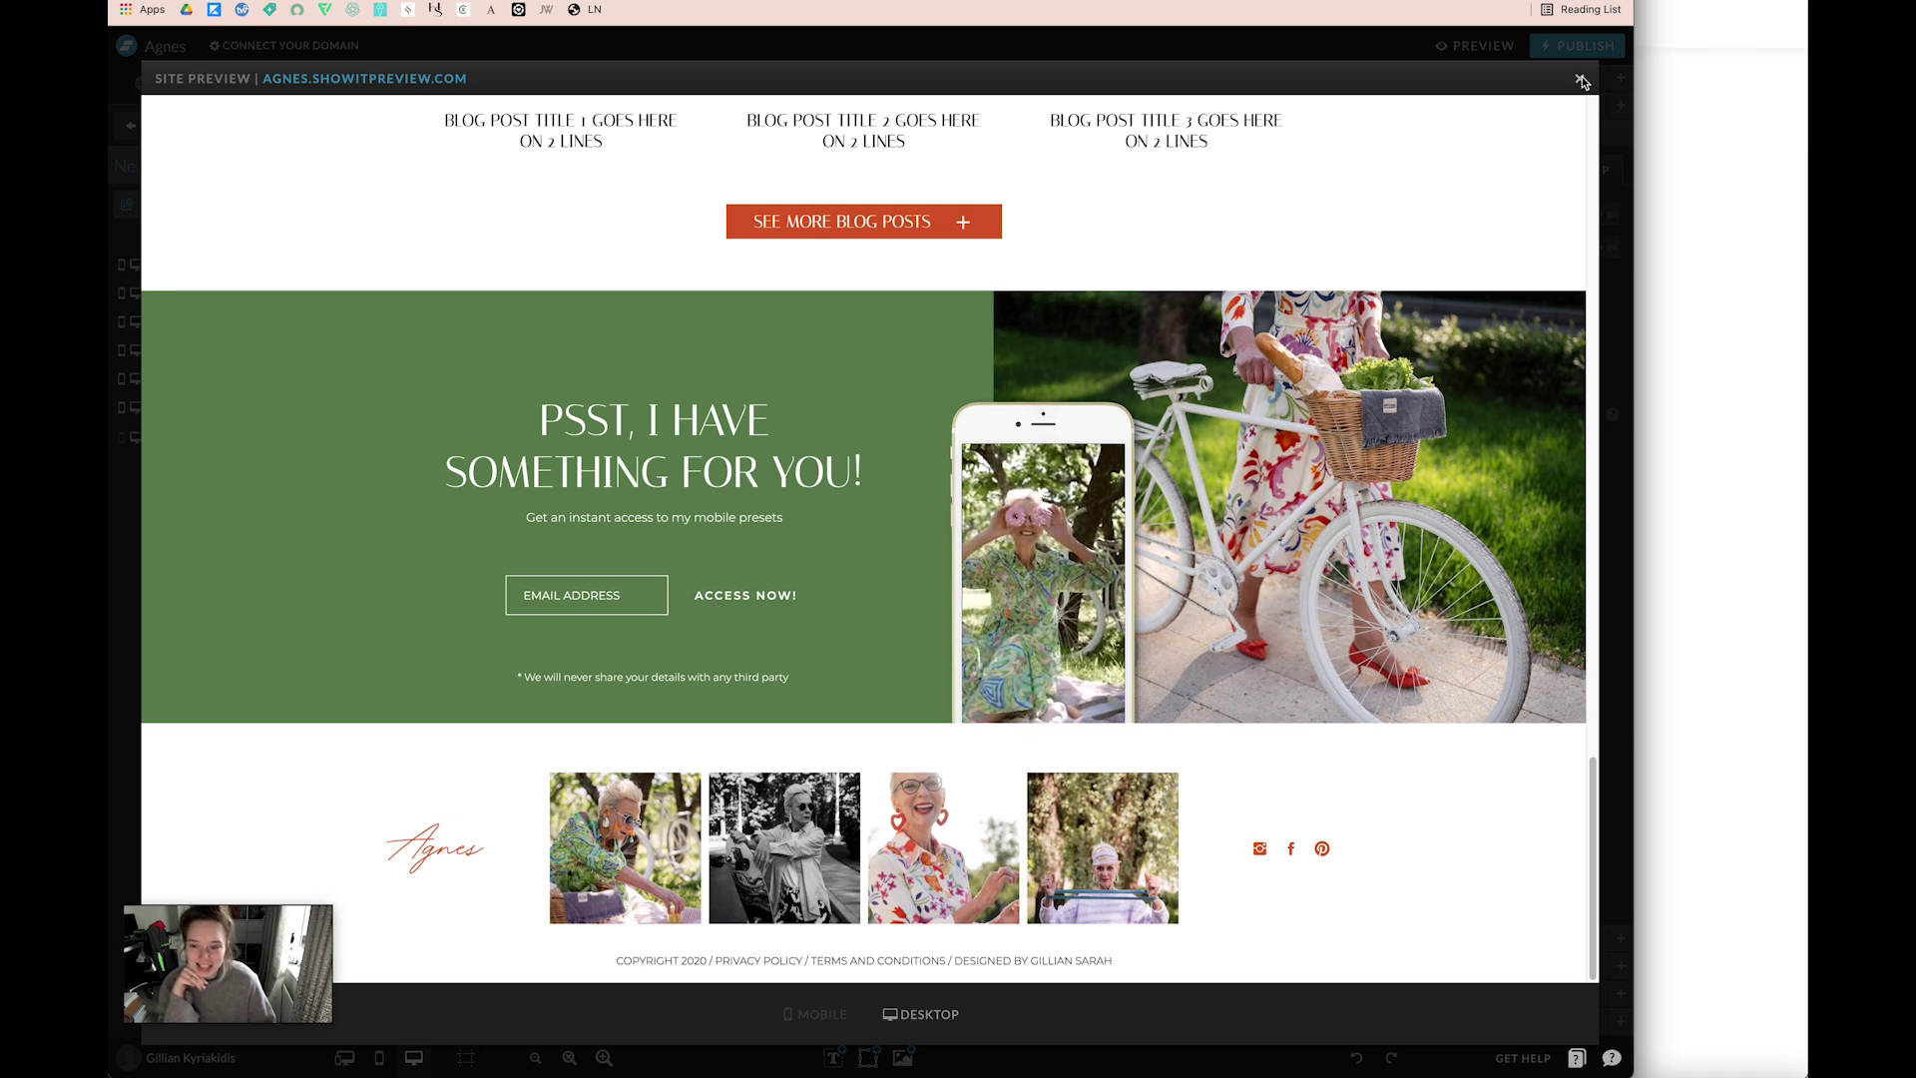
In Flodesk's Design step, select the ACCESS NOW! button and adjust its fill colour.
key(super+Tab)
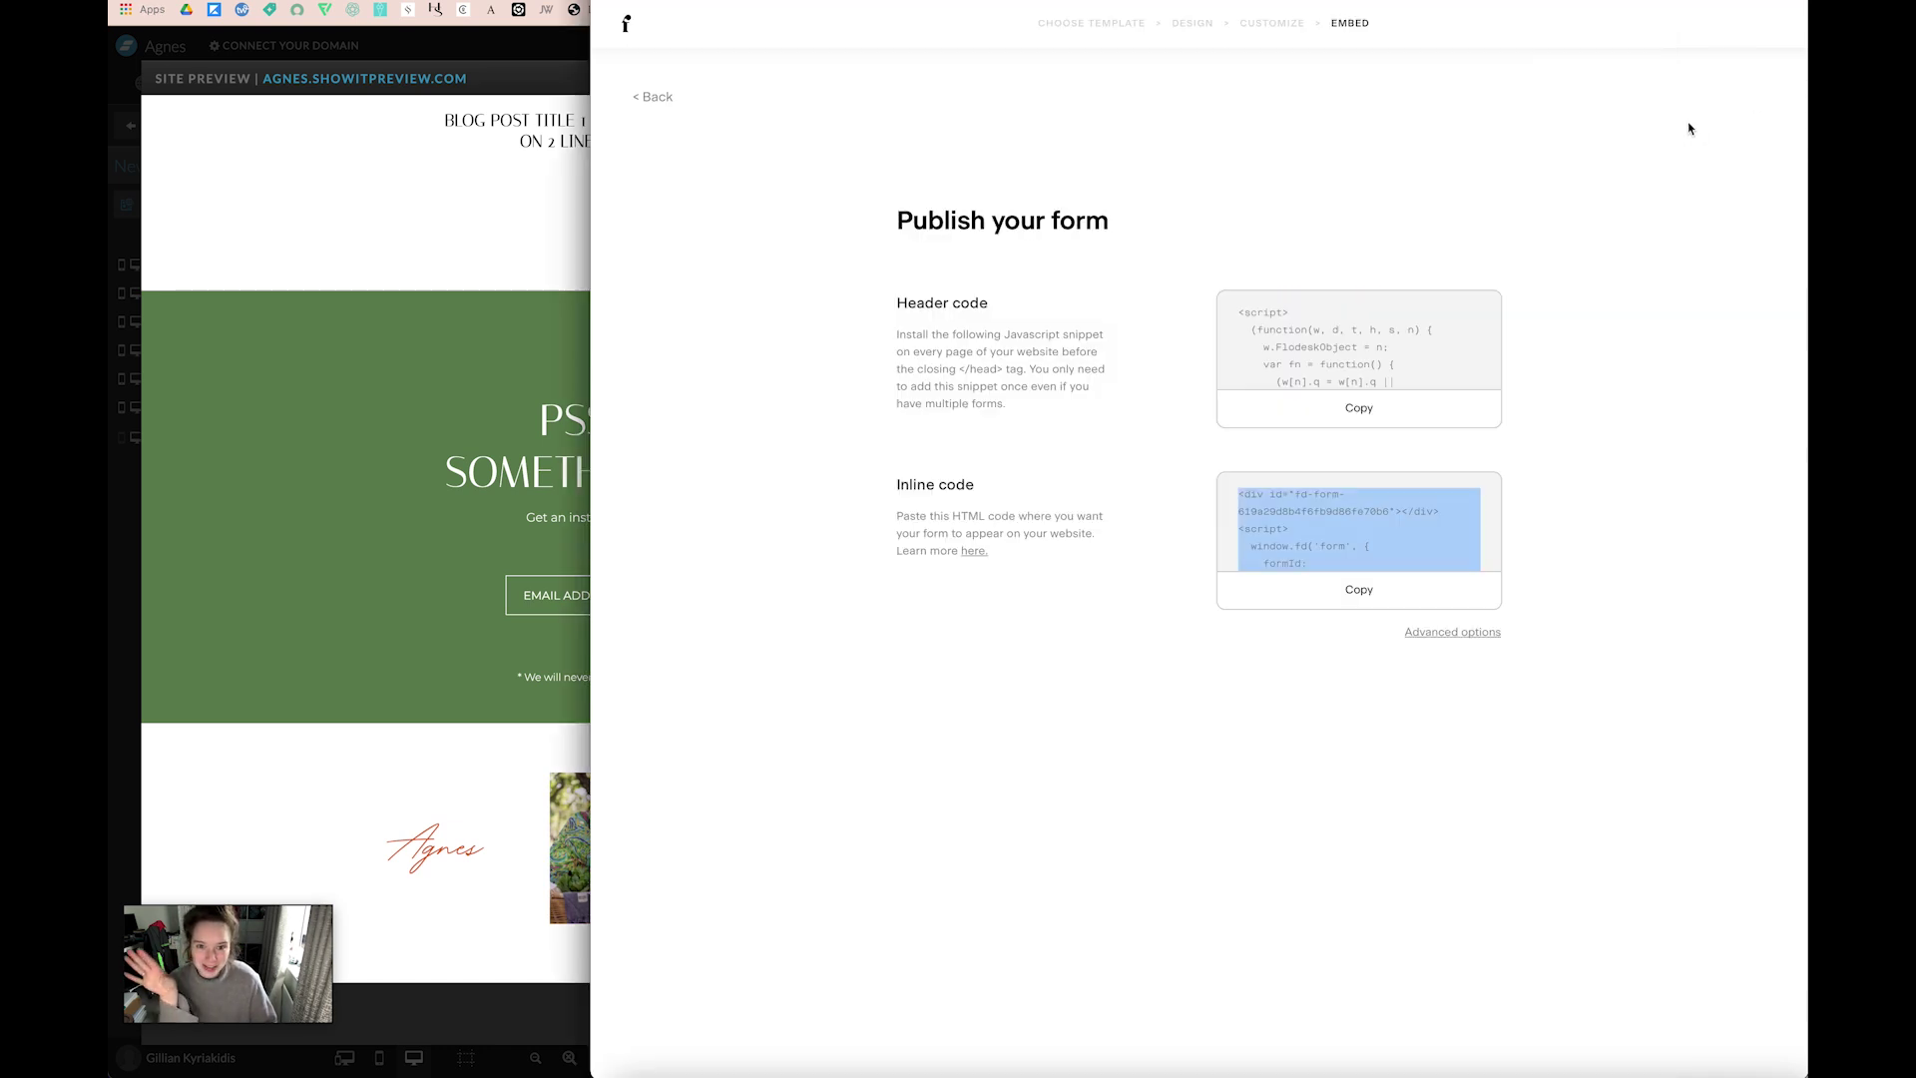
click(1192, 22)
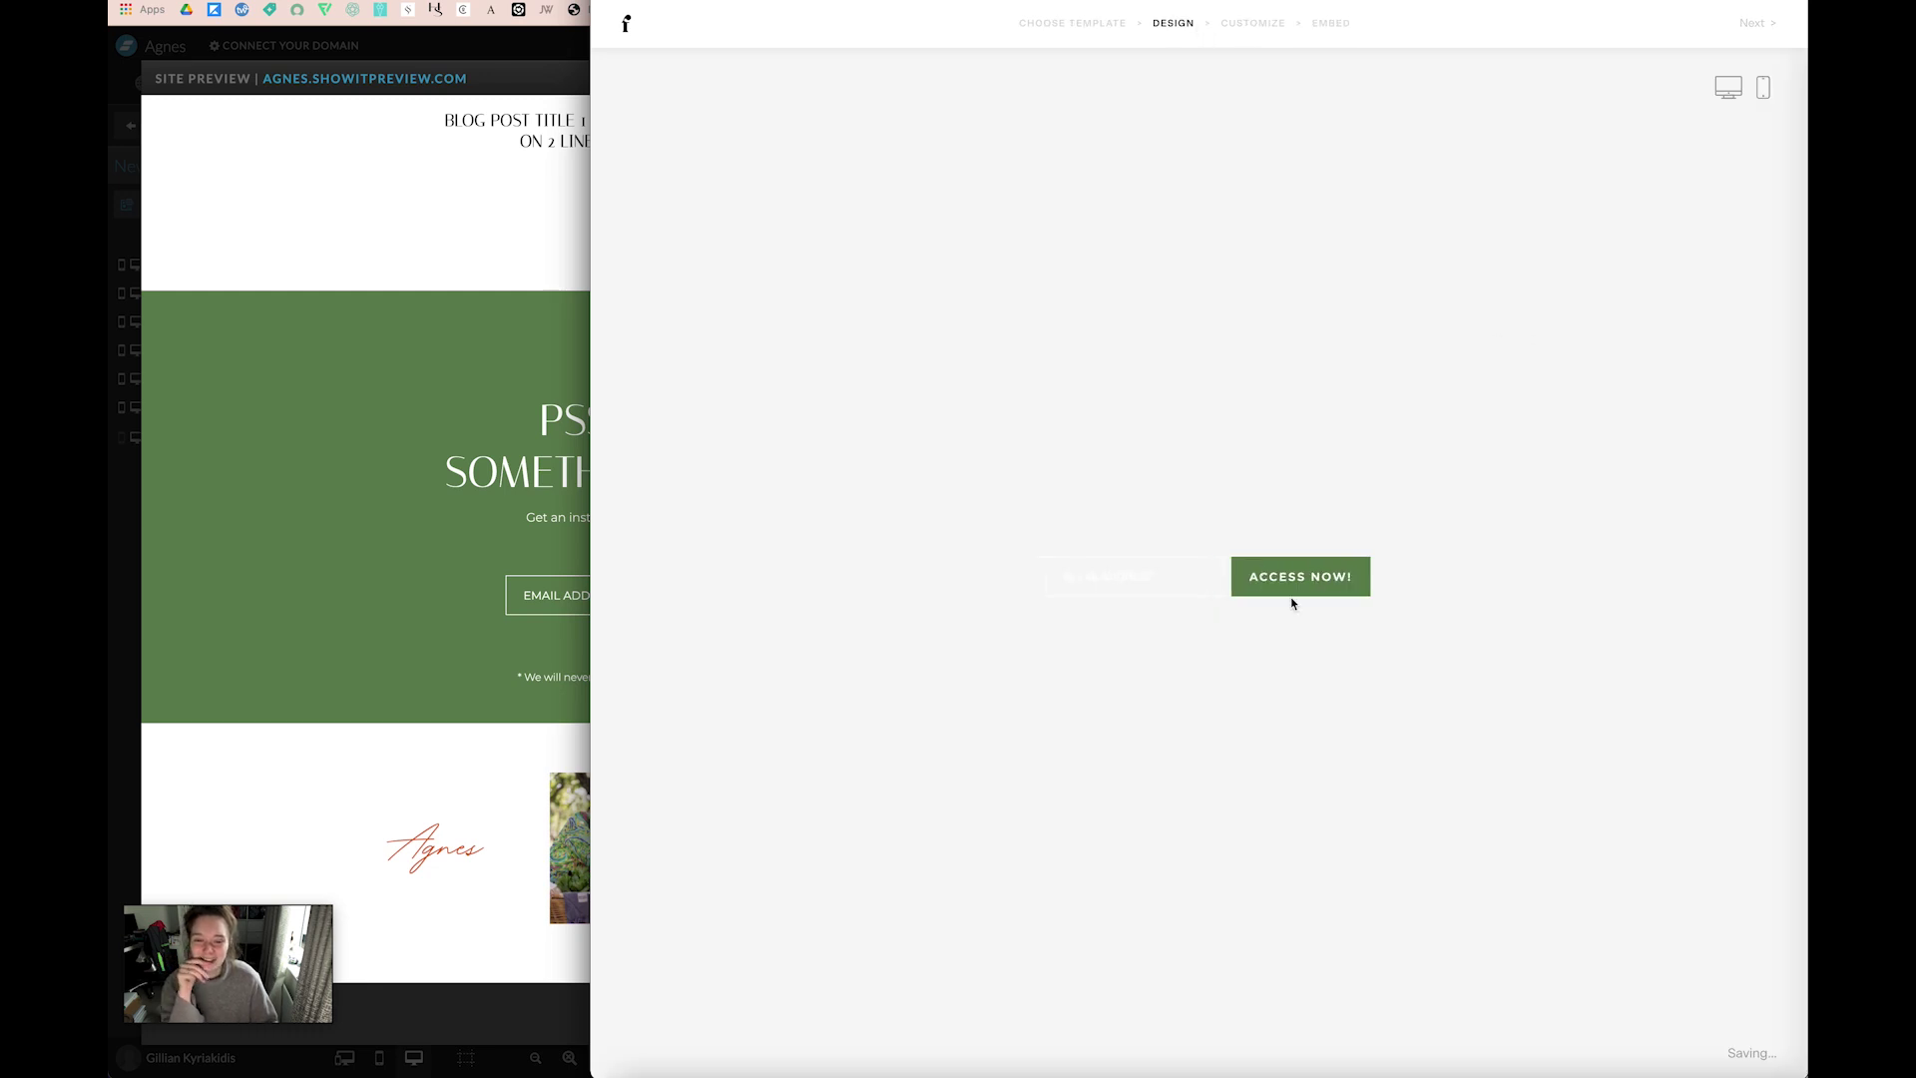
click(1302, 571)
click(1550, 311)
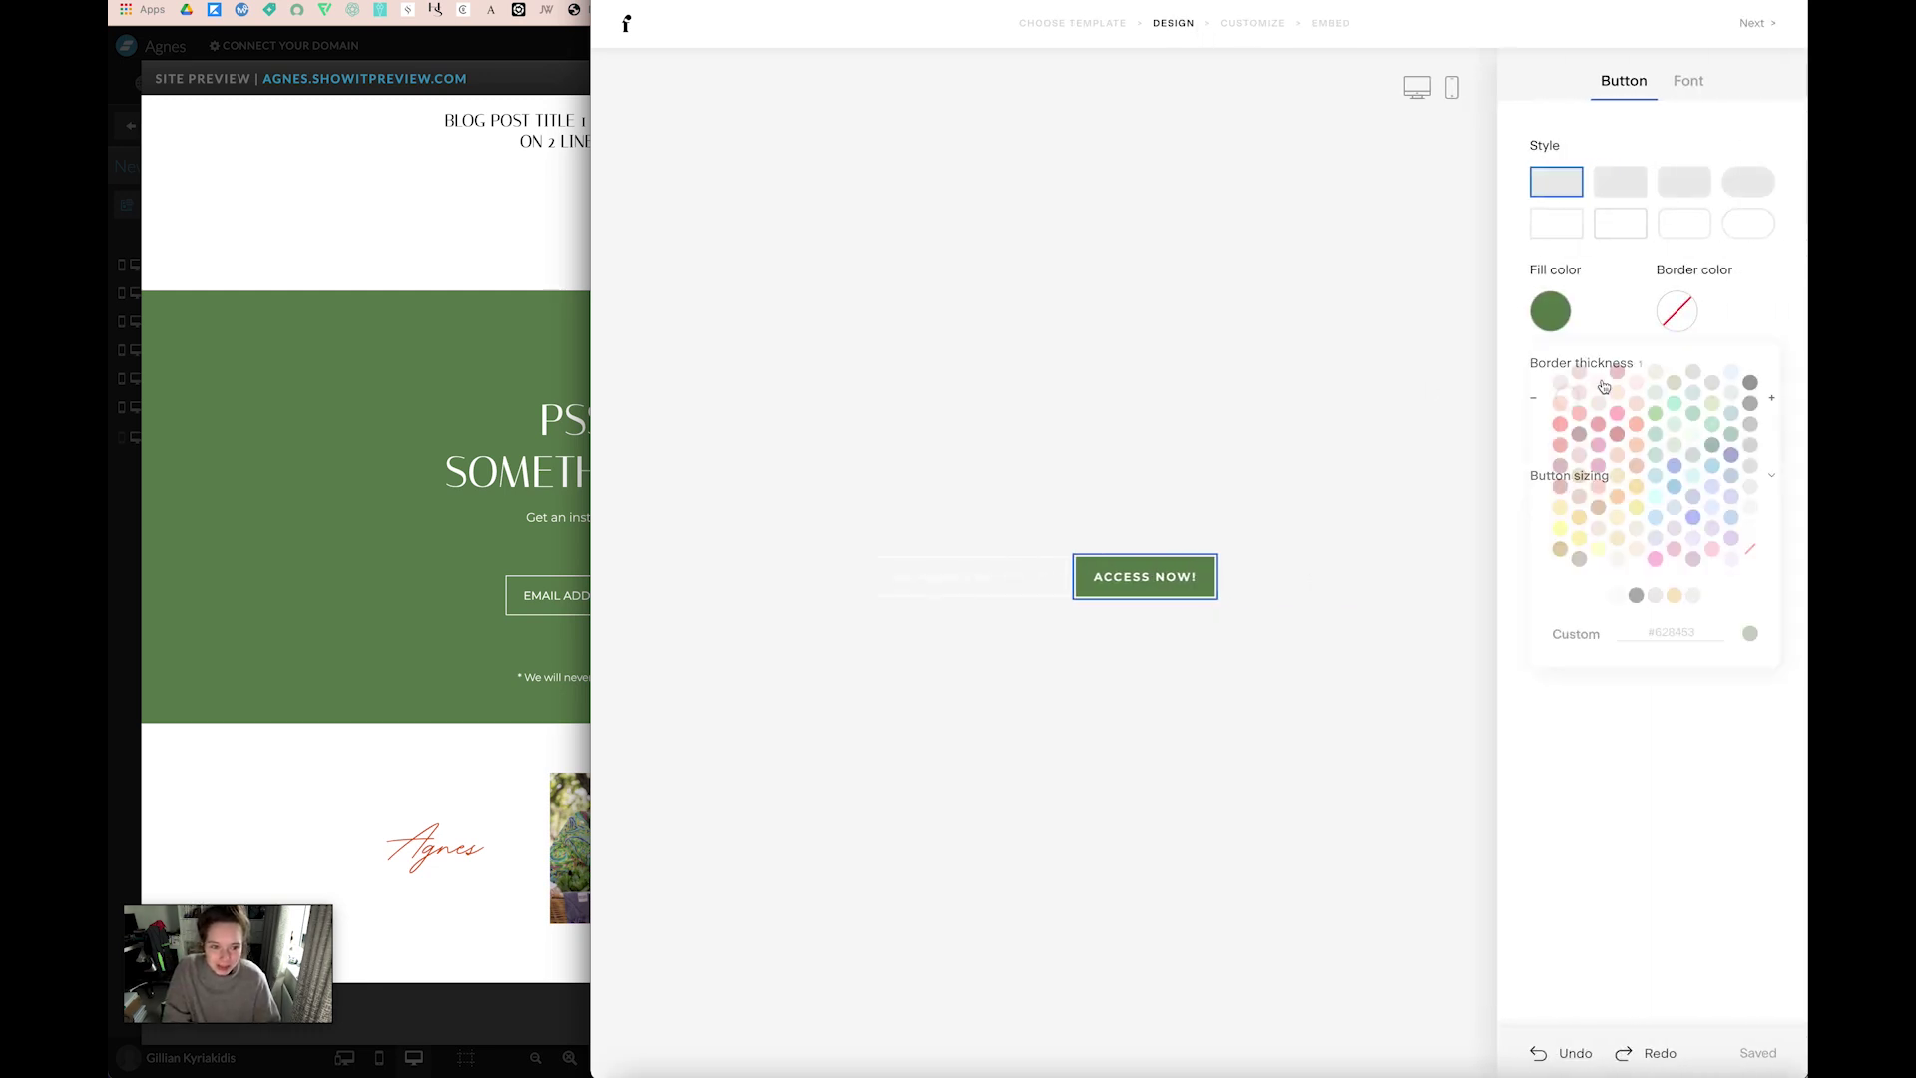
triple_click(1669, 633)
click(1659, 872)
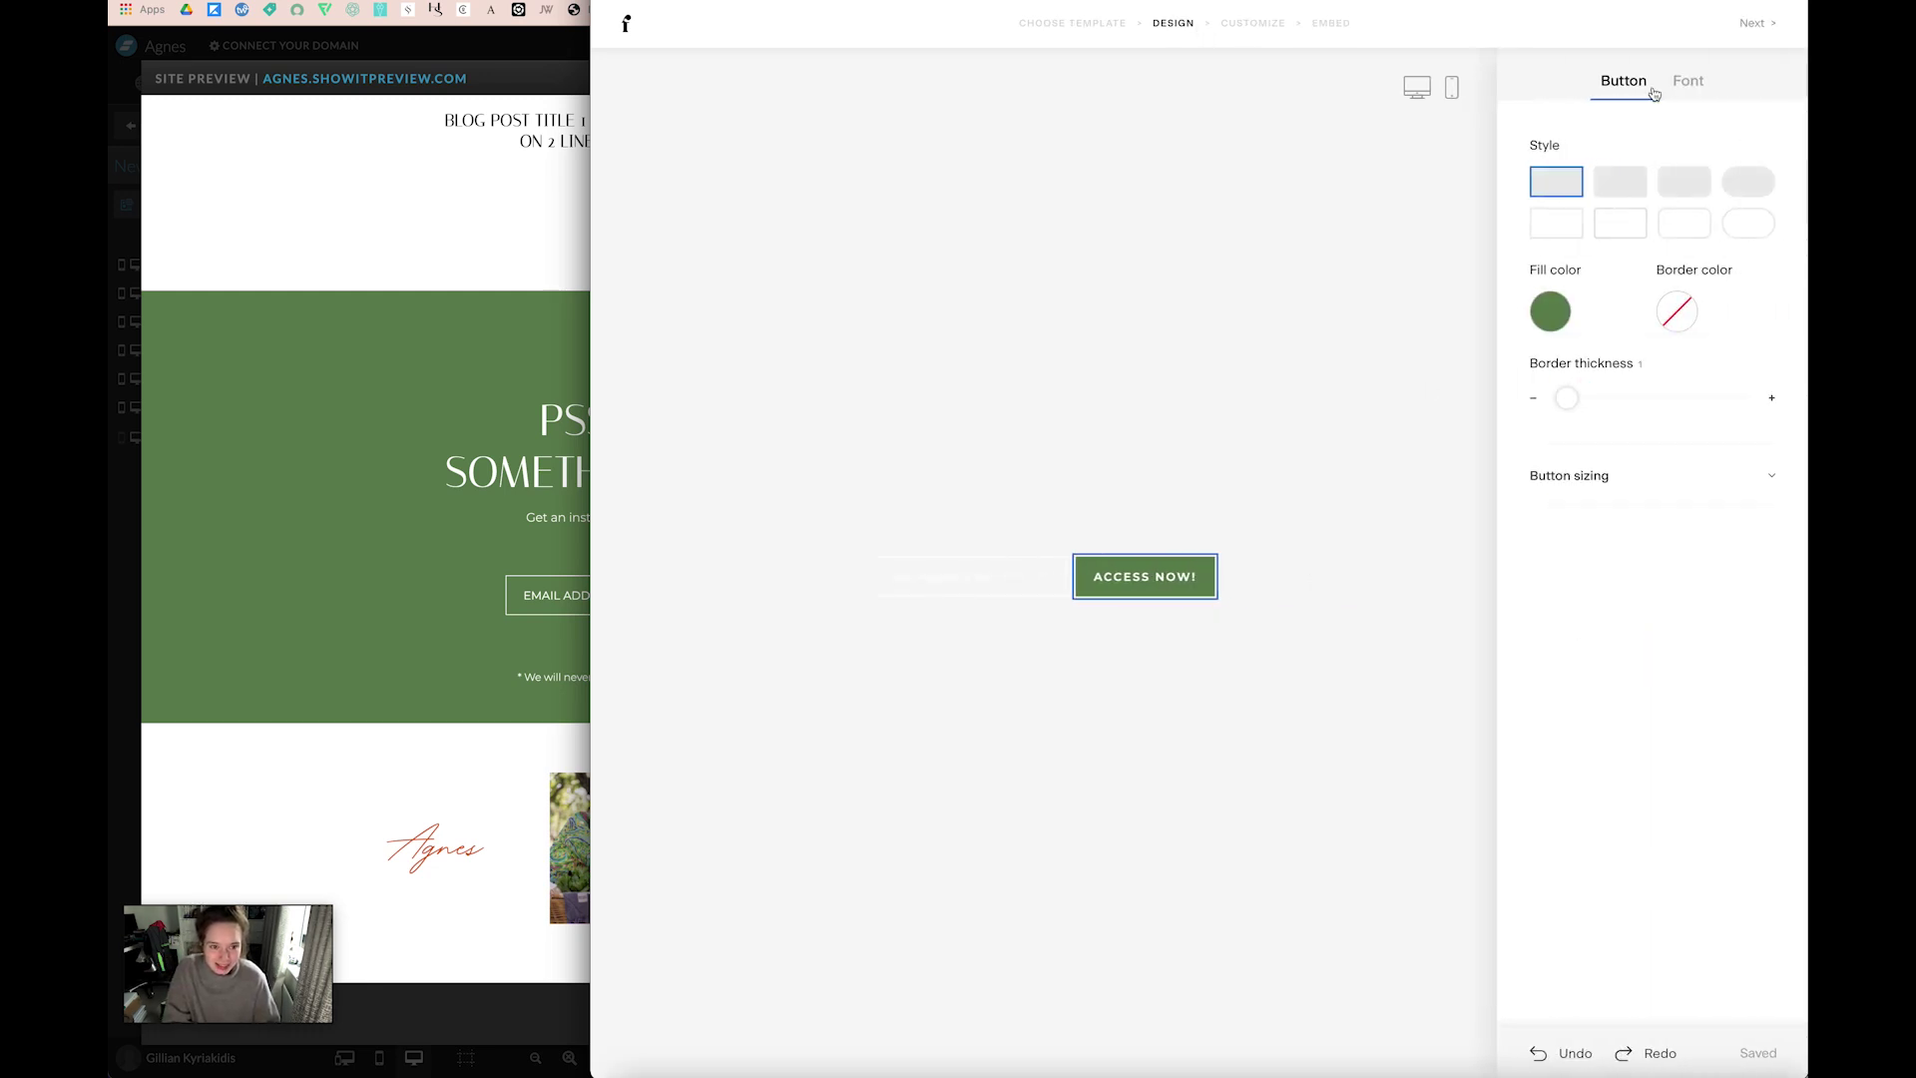
Set the button text colour to green #628453 and the button fill to white.
click(1688, 79)
click(1550, 366)
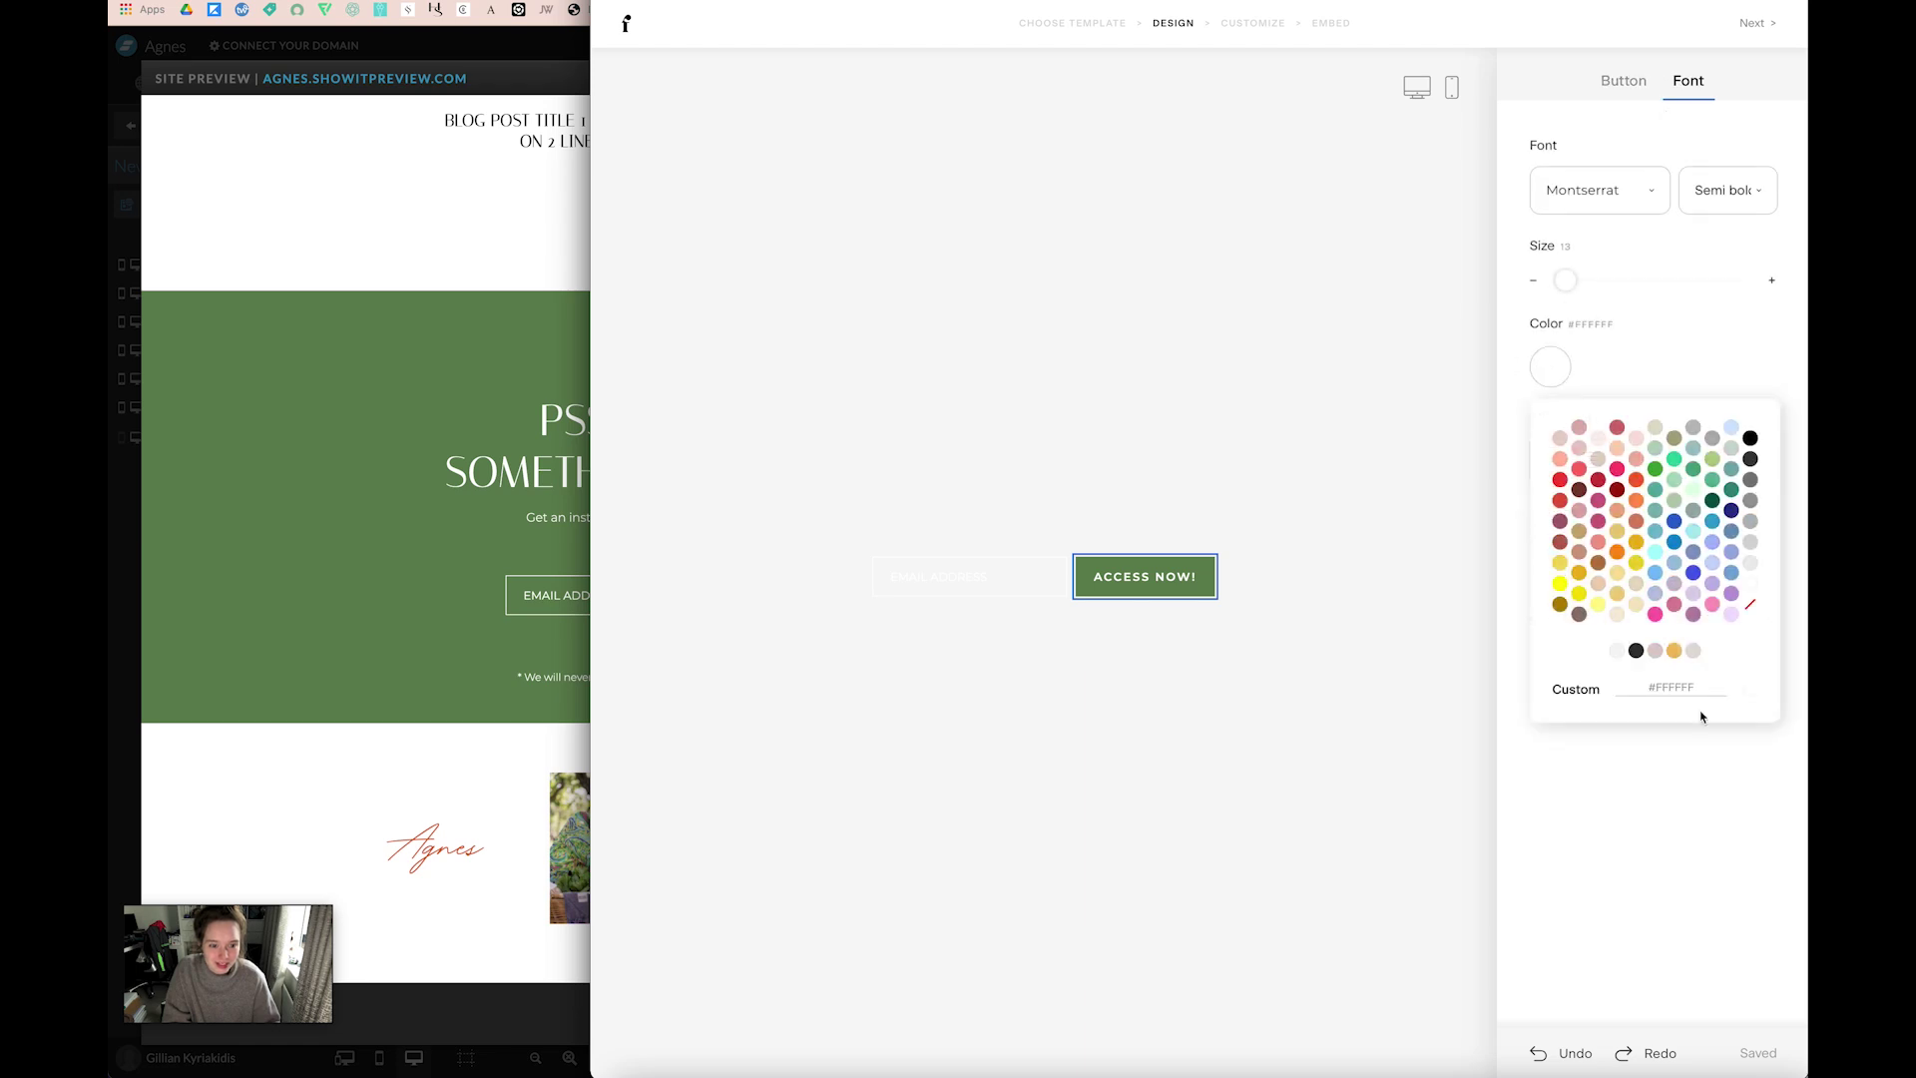
click(1700, 766)
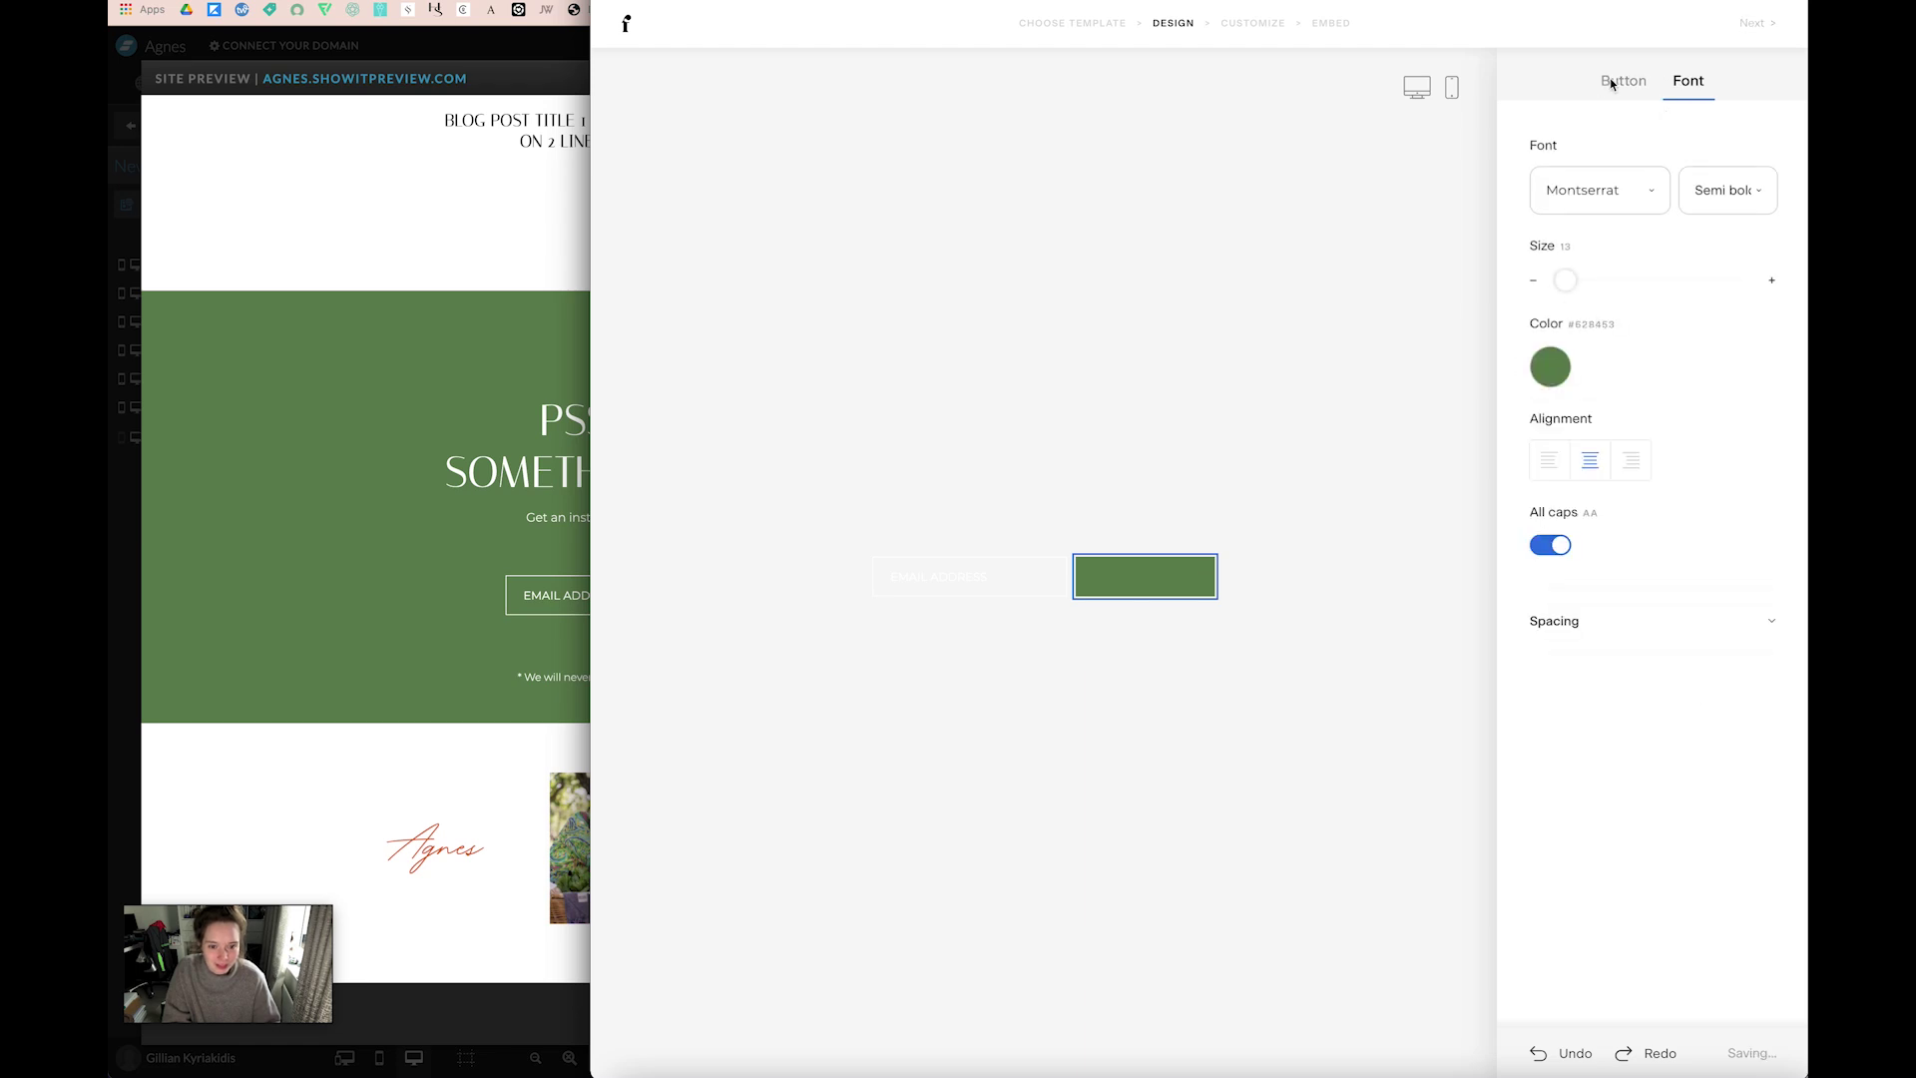
click(1612, 82)
click(1553, 312)
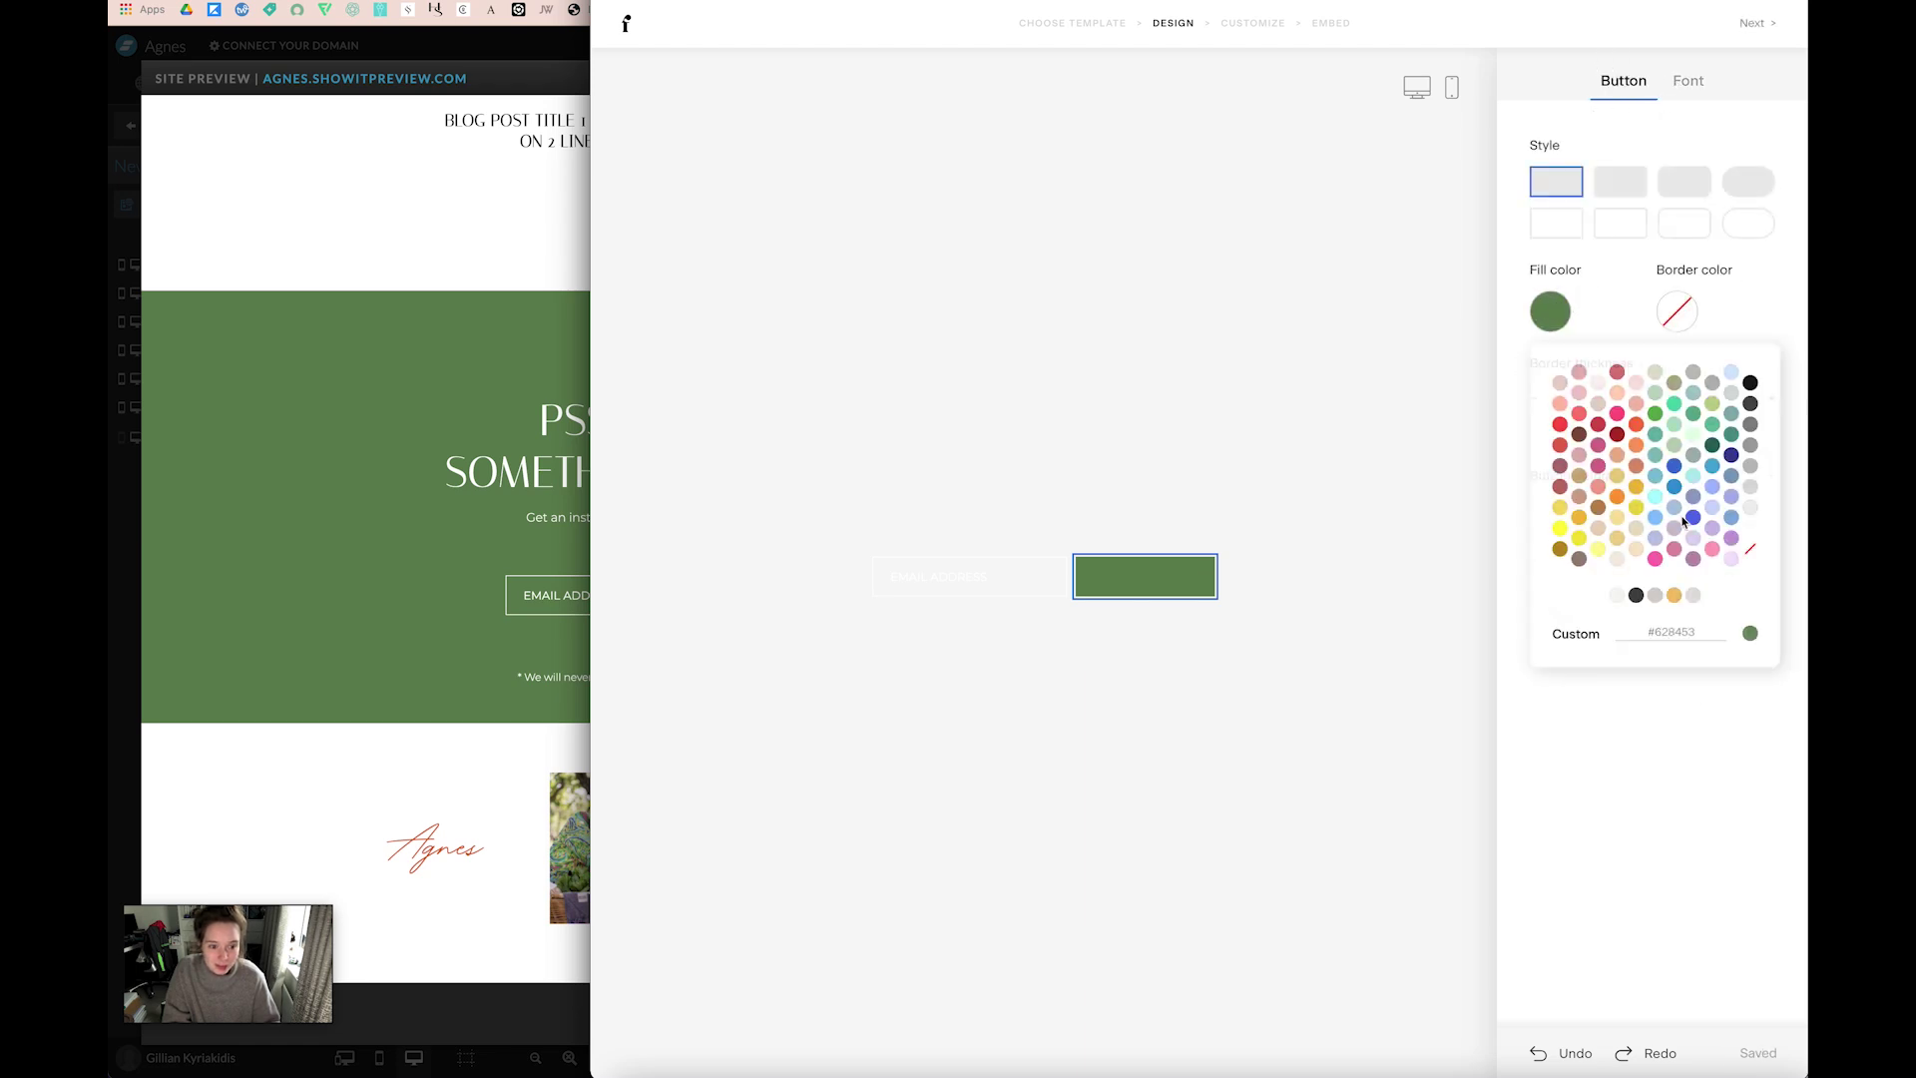
click(1747, 542)
click(1342, 674)
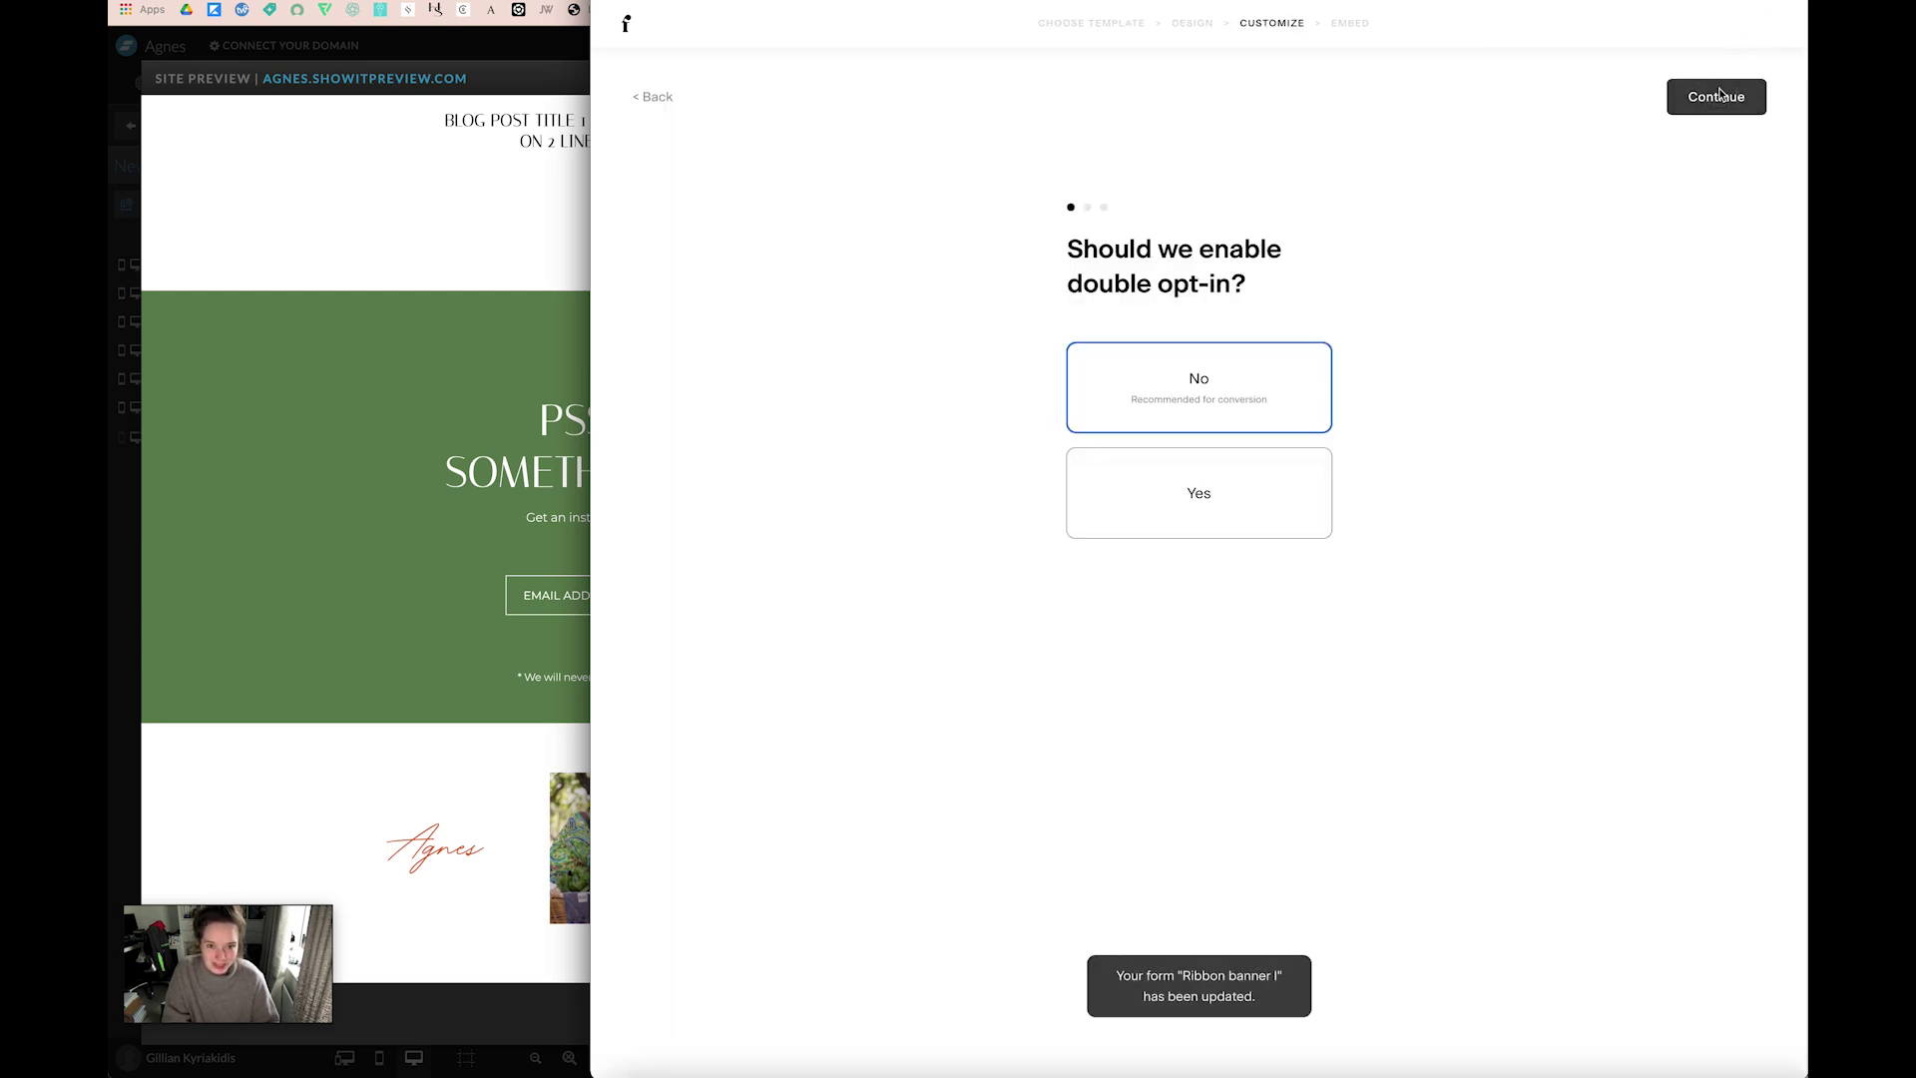
Continue past double opt-in and after-submission settings to the publishing step.
click(1716, 97)
click(1715, 98)
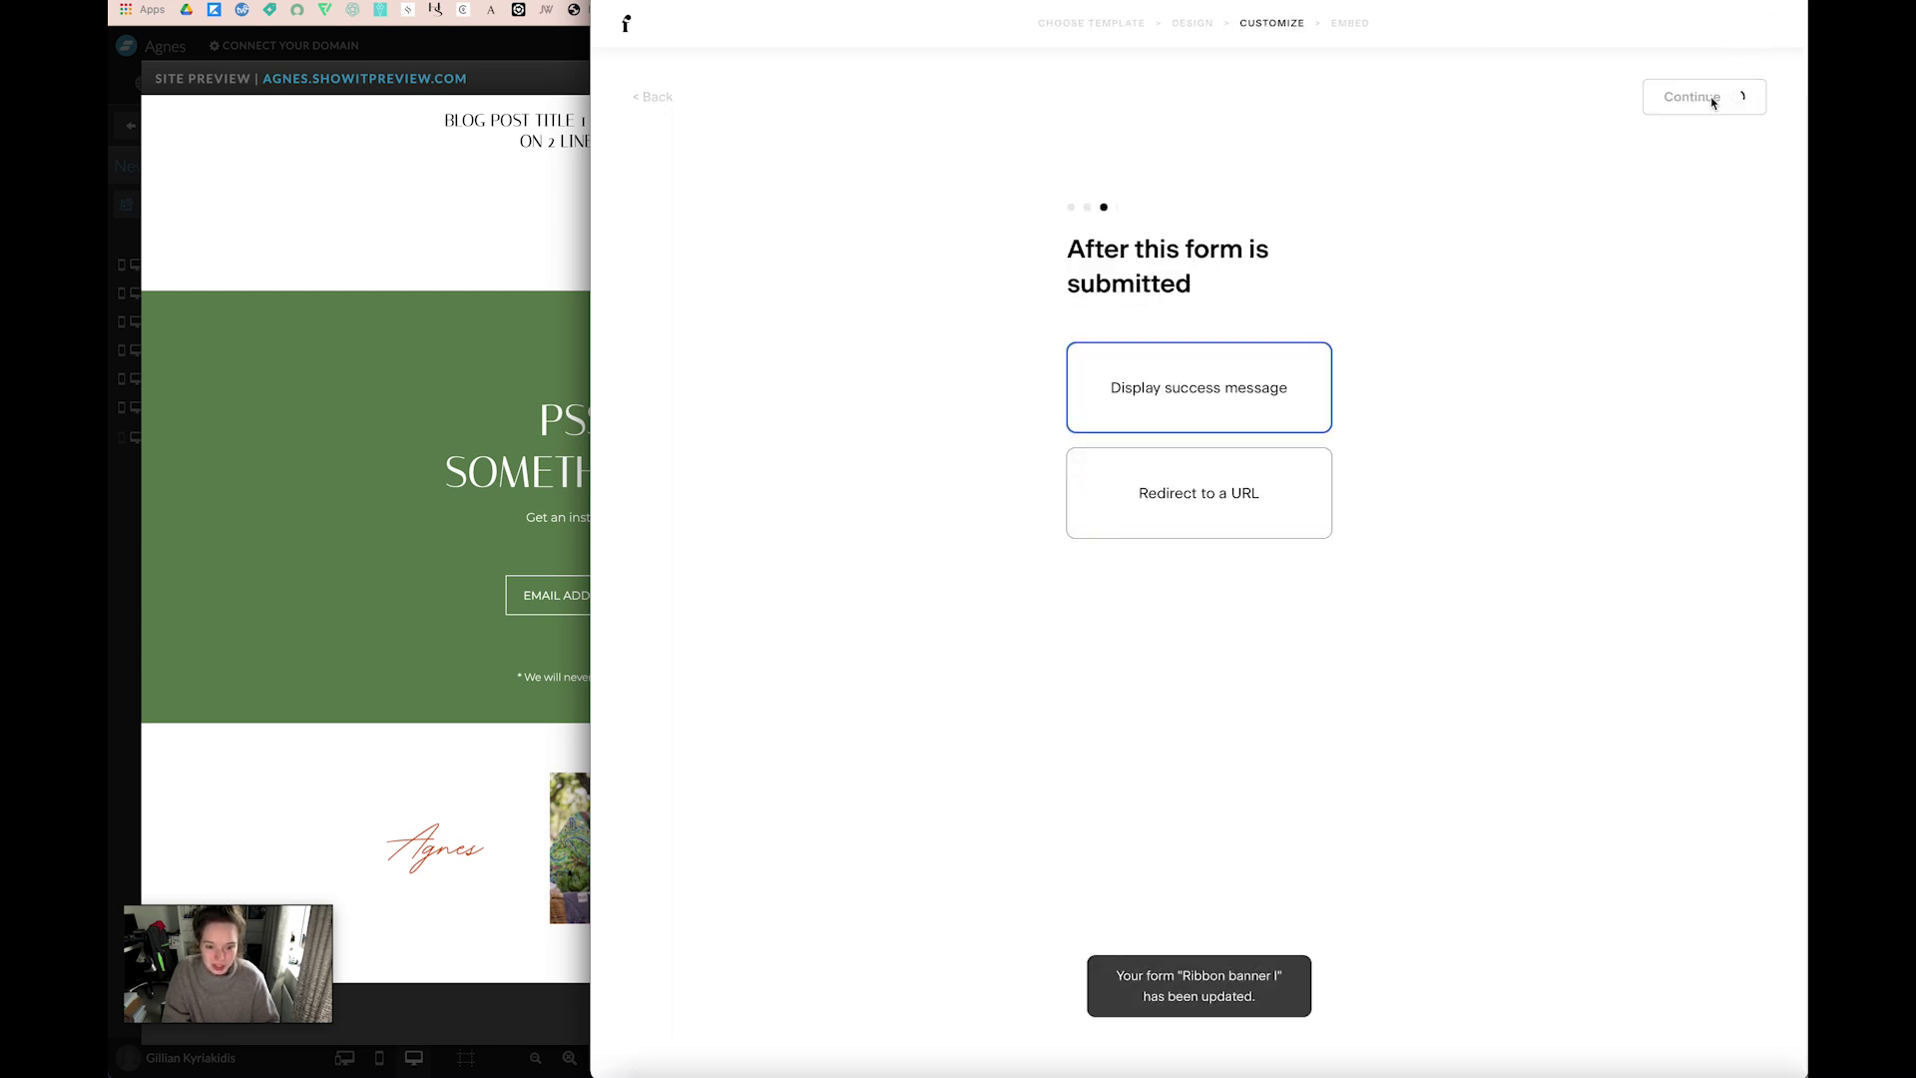
click(471, 284)
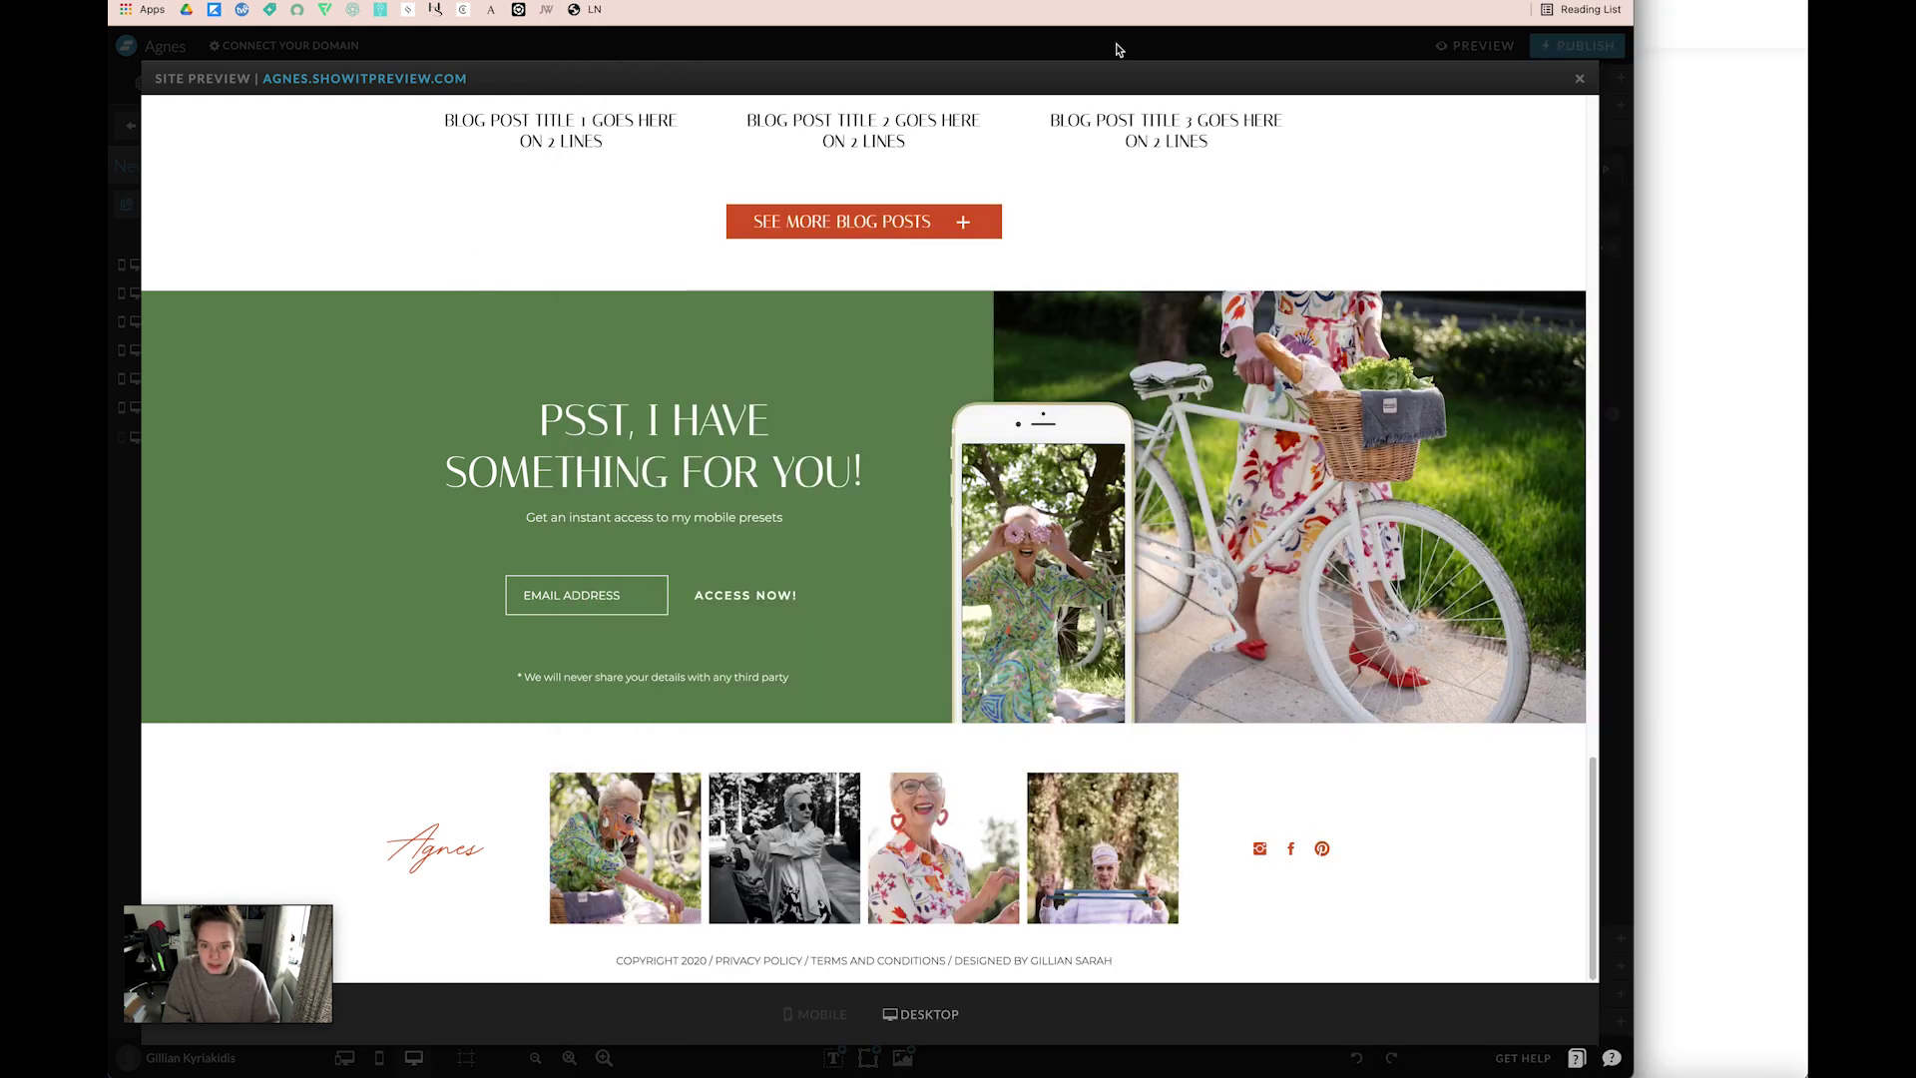
Reload the site preview to check the white ACCESS NOW! button with green text, then close it.
click(1580, 78)
click(1477, 45)
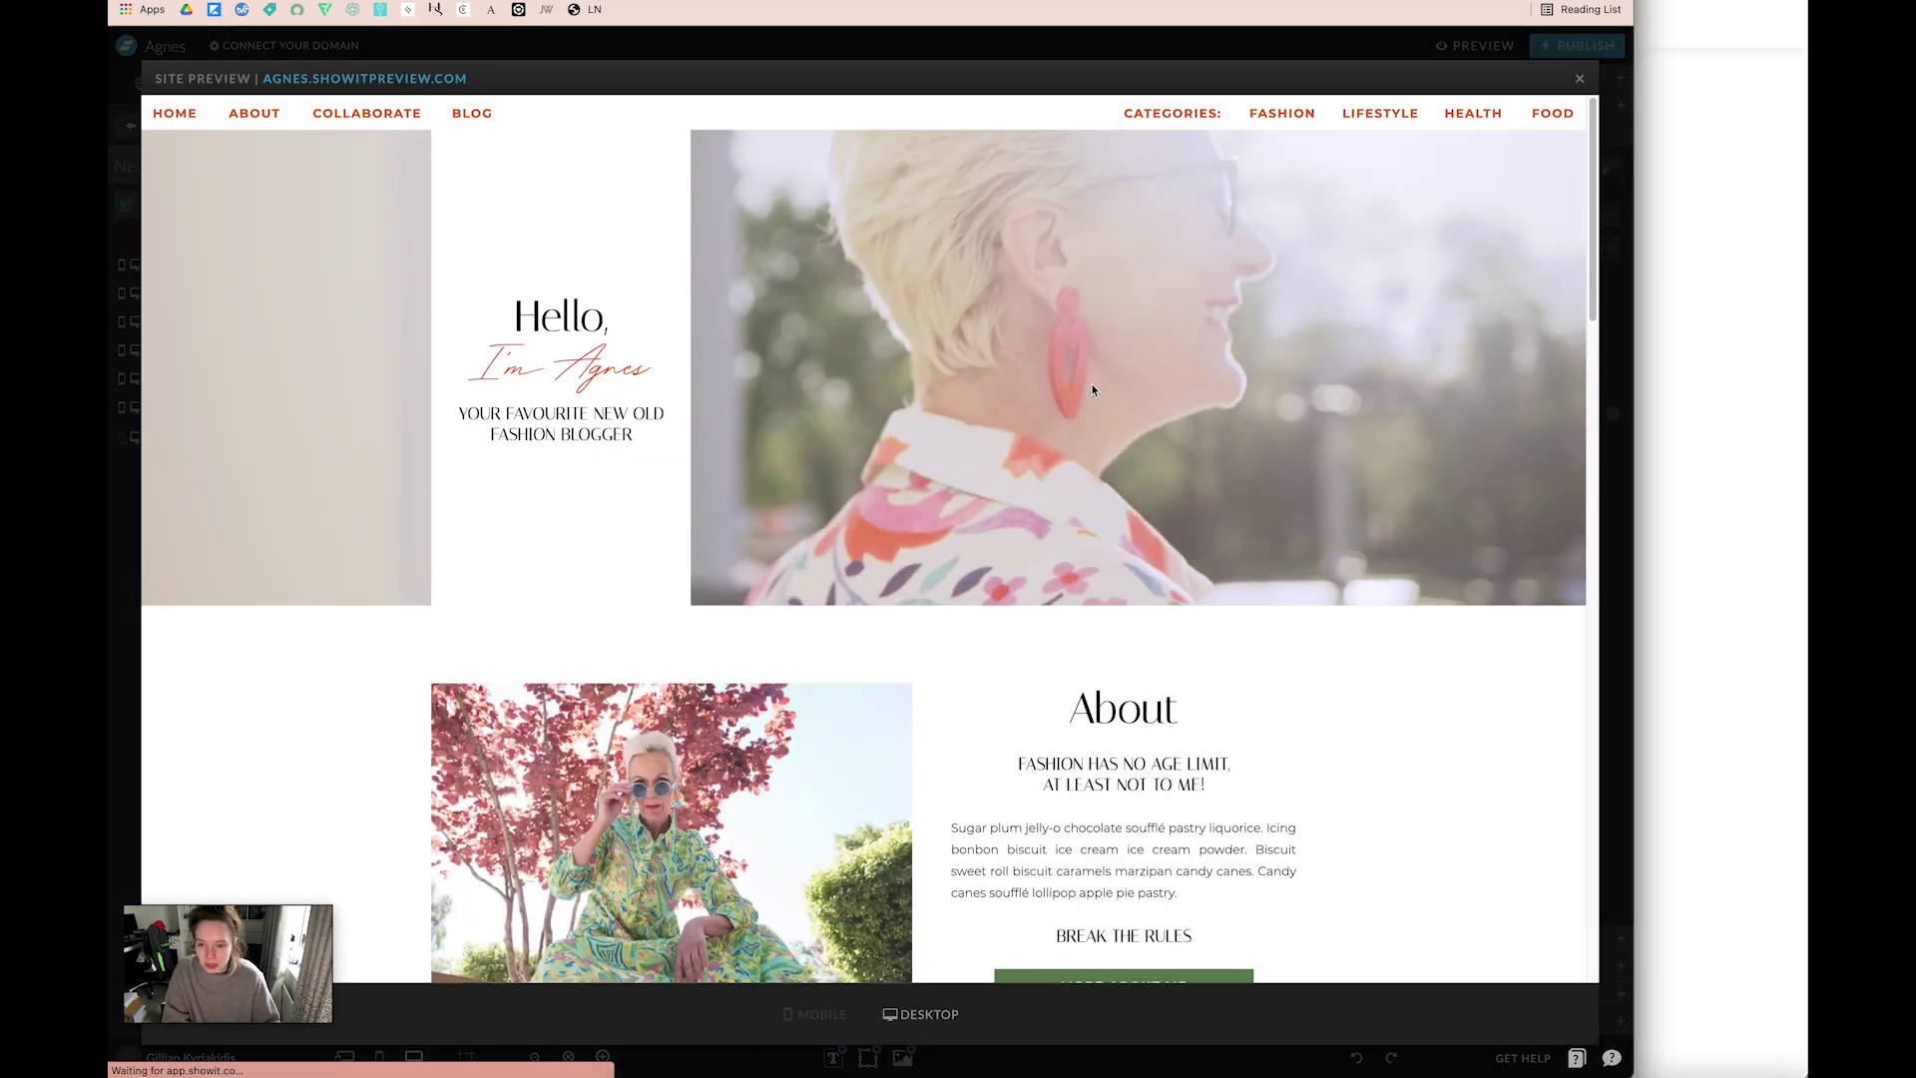
scroll(1093, 389, down, 20)
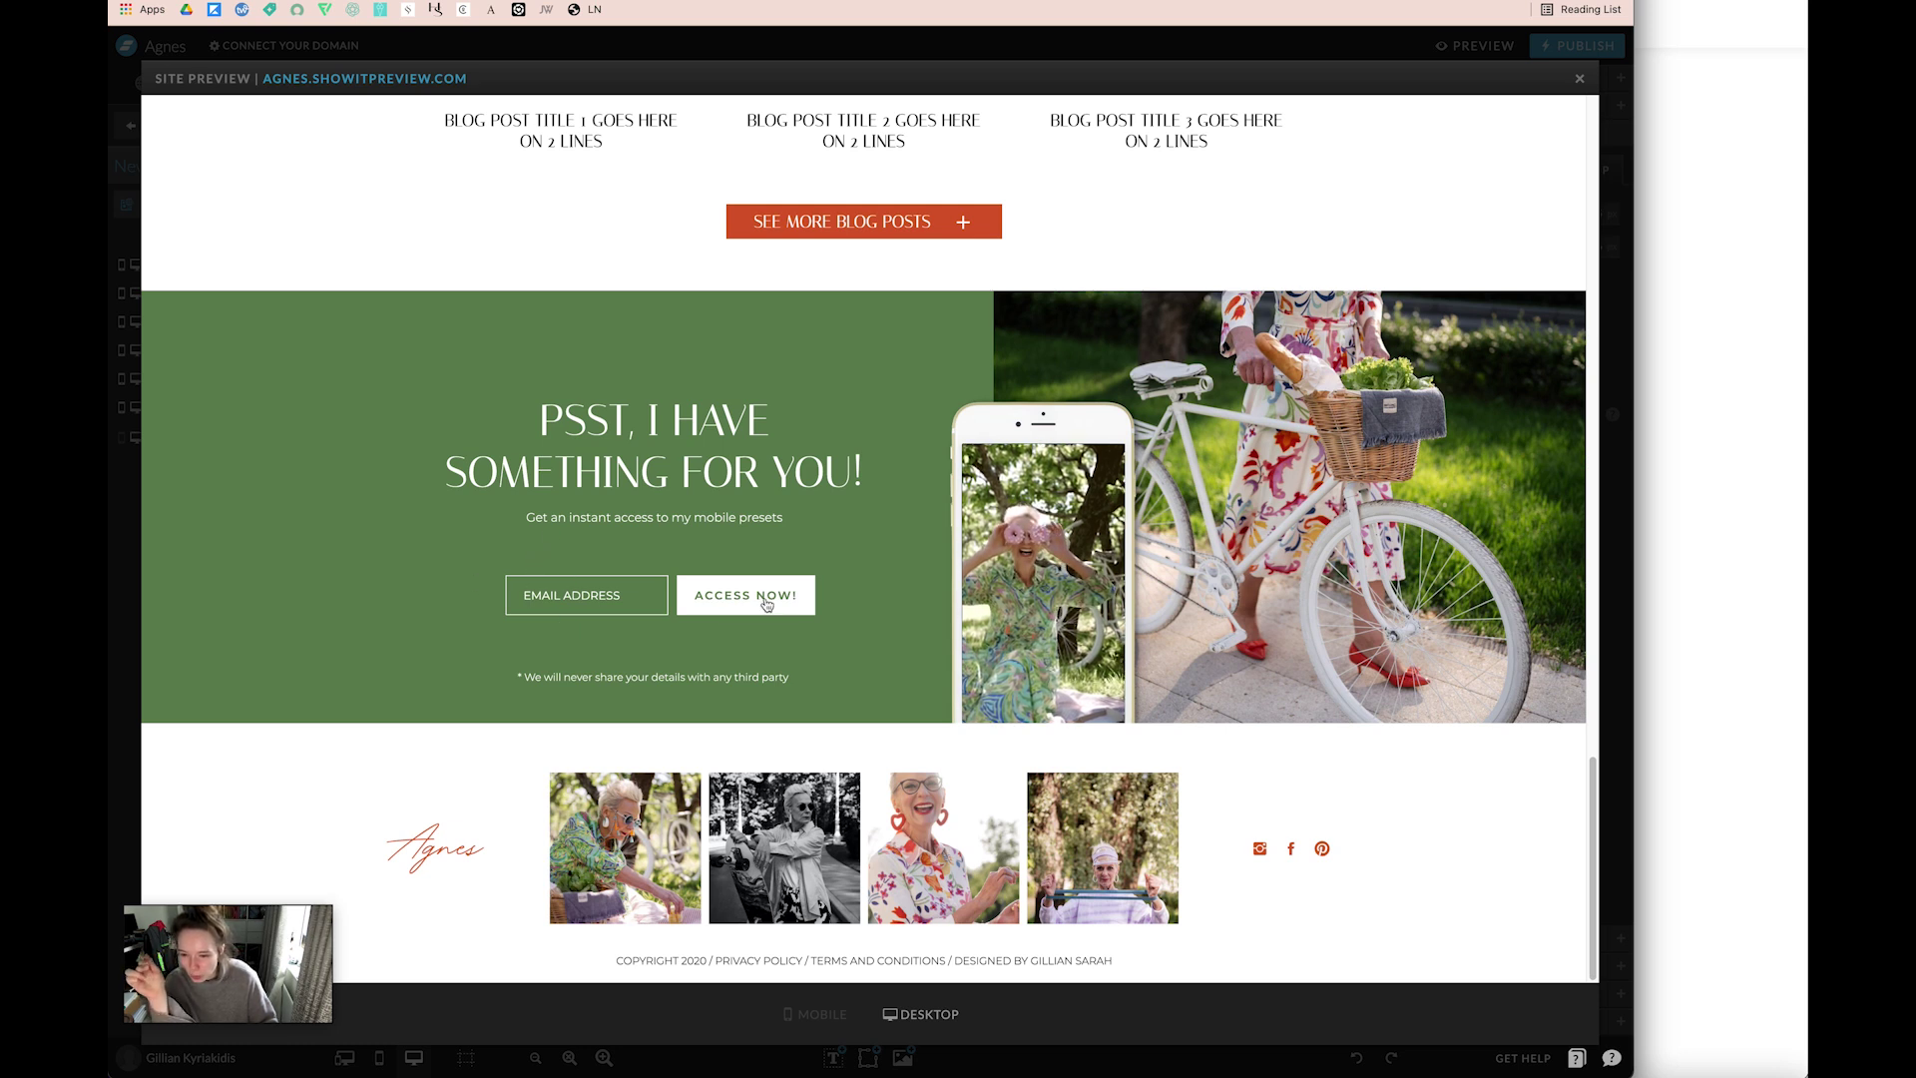
key(Escape)
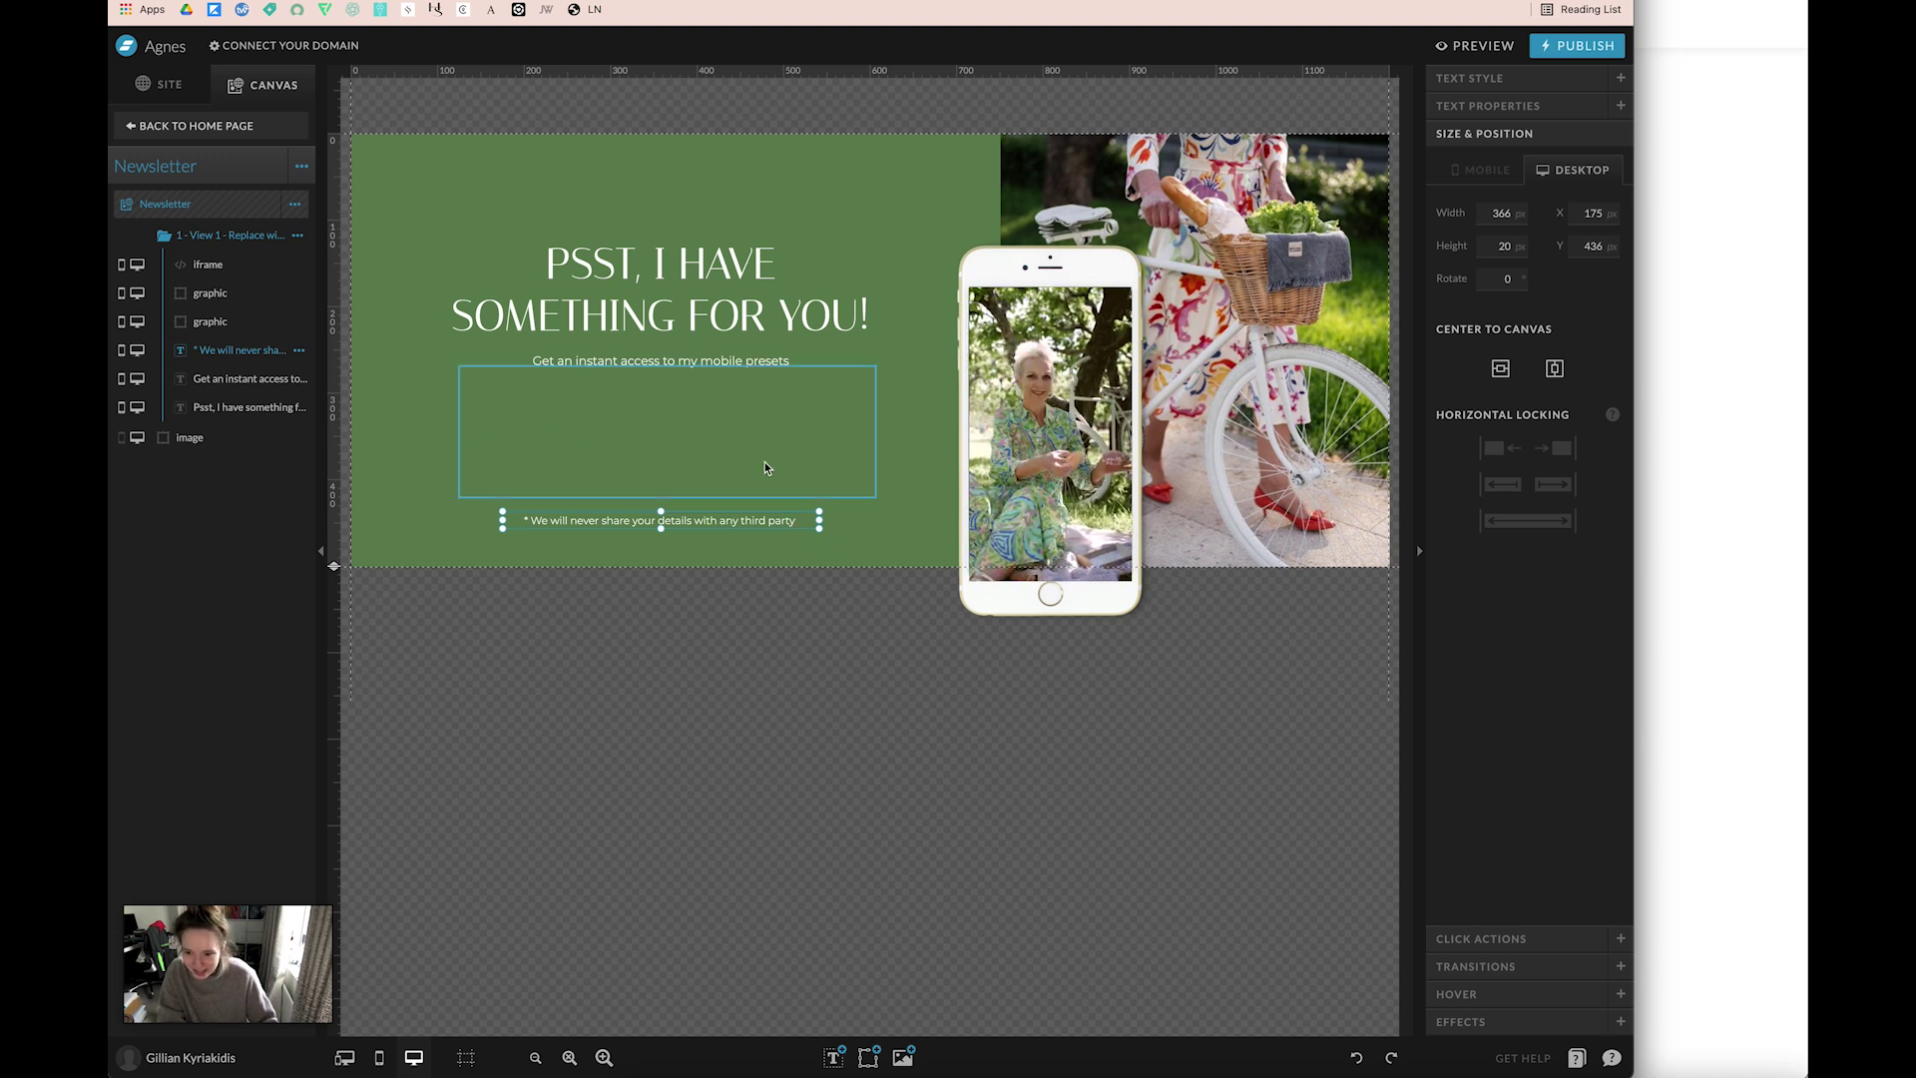
Nudge the disclaimer text up so it sits just beneath the embedded form.
key(shift+Up)
key(shift+Up)
key(shift+Up)
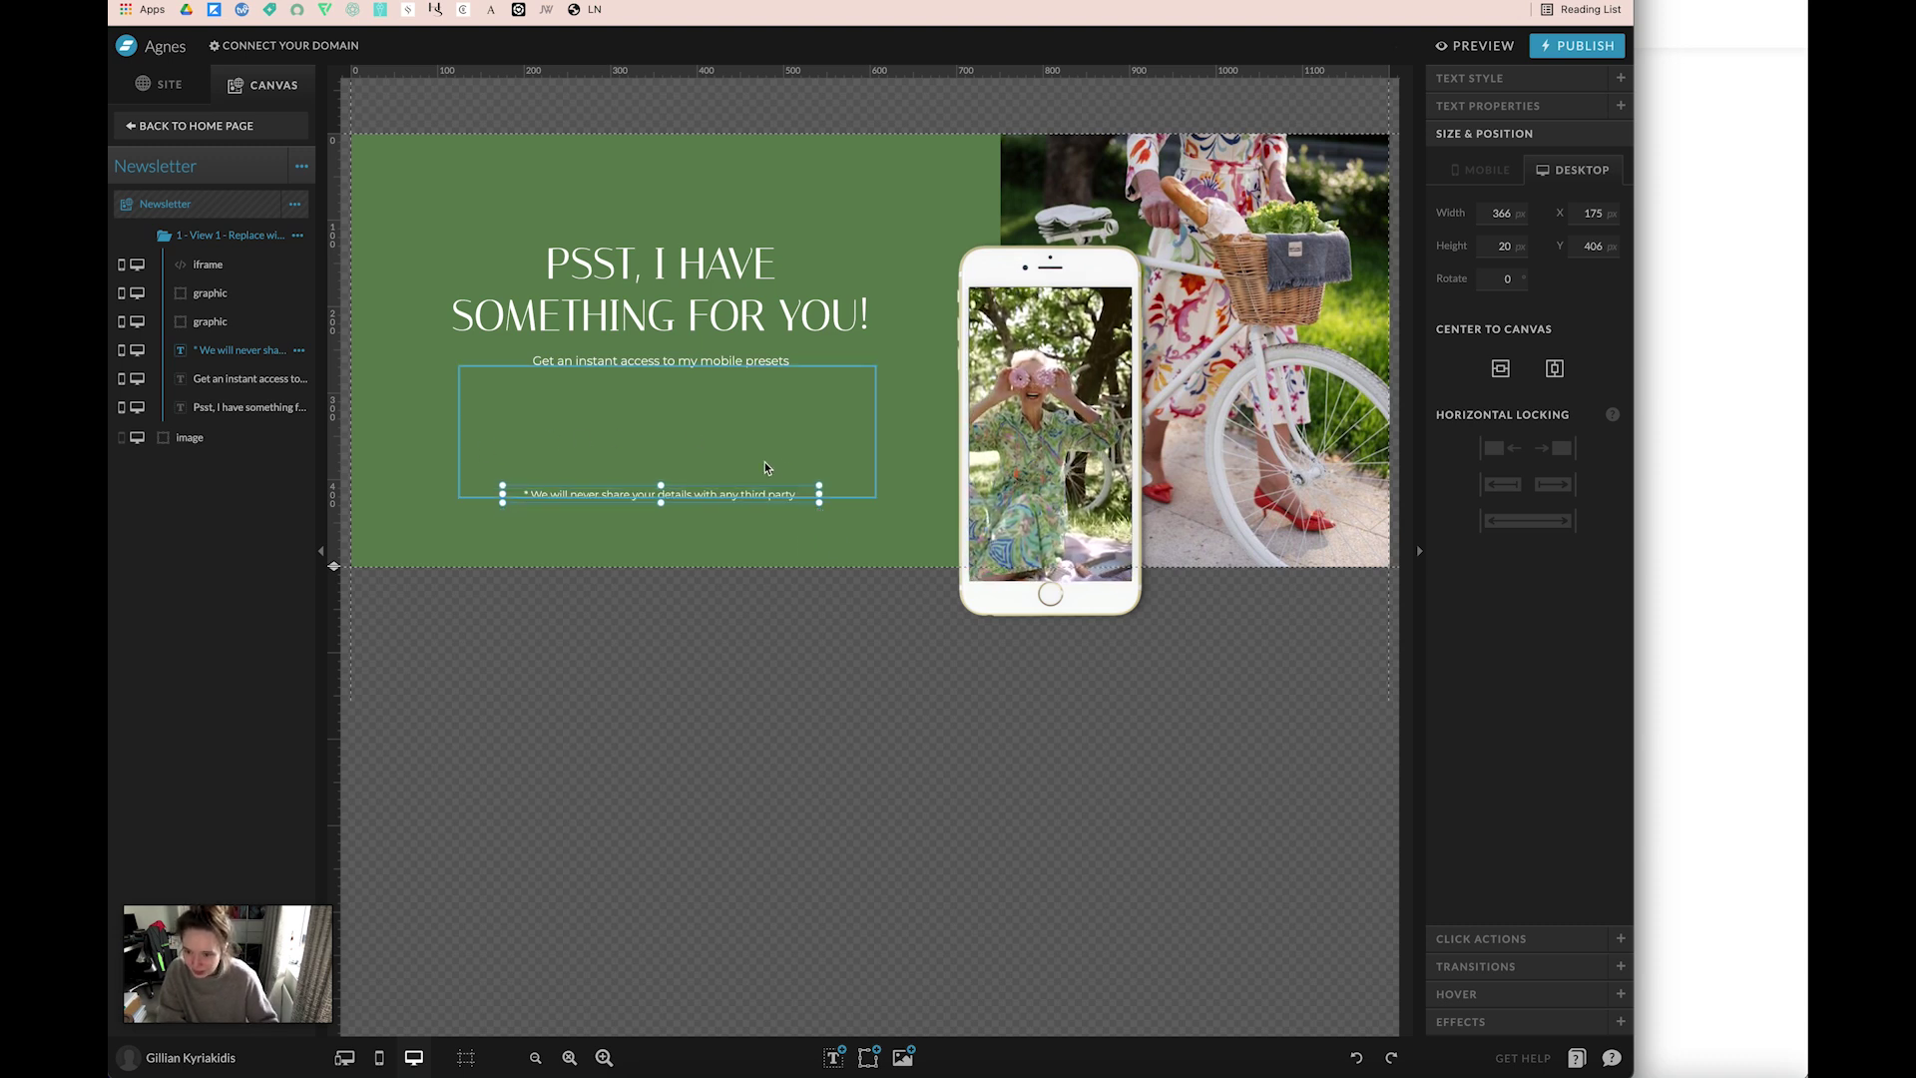
shift+click(750, 491)
drag(751, 497, 750, 489)
key(shift+Up)
key(shift+Up)
key(Escape)
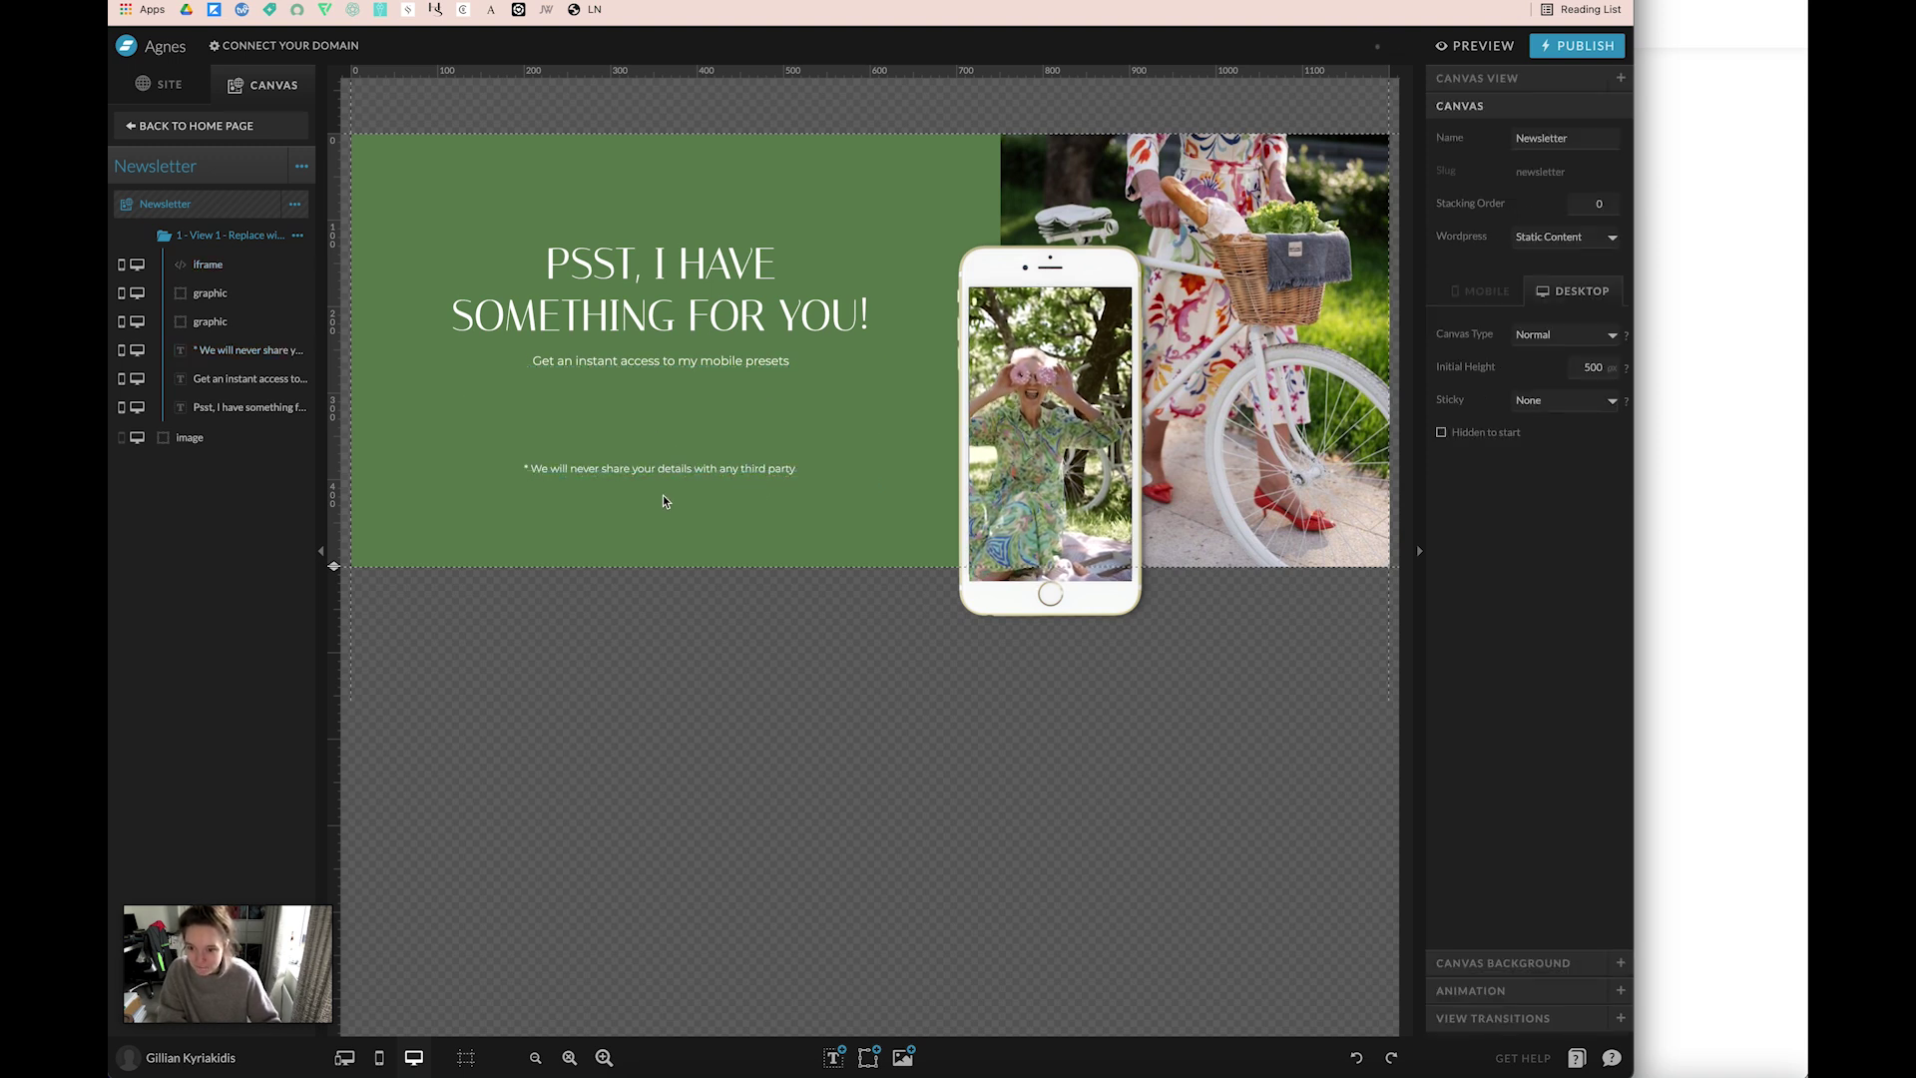
Preview the site to check the disclaimer's new position, then return to the canvas.
click(1449, 46)
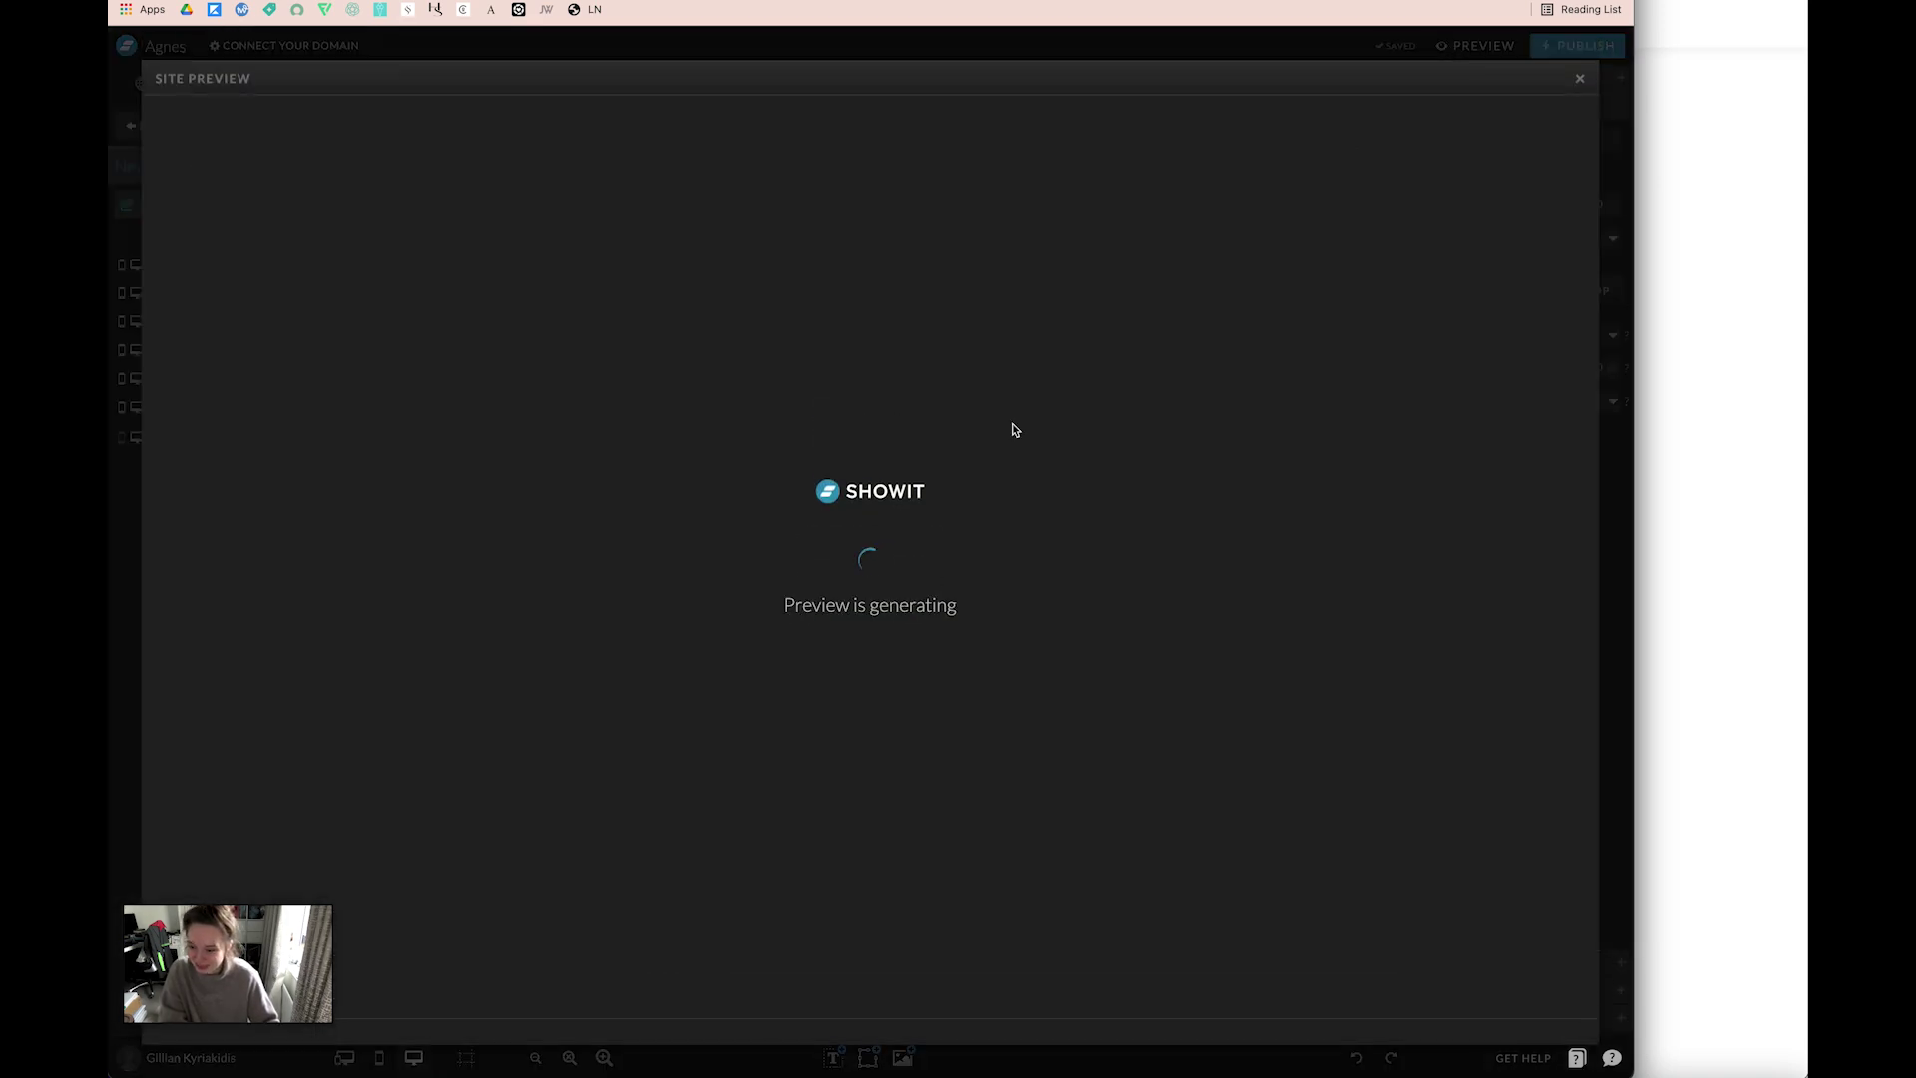
scroll(1069, 483, down, 15)
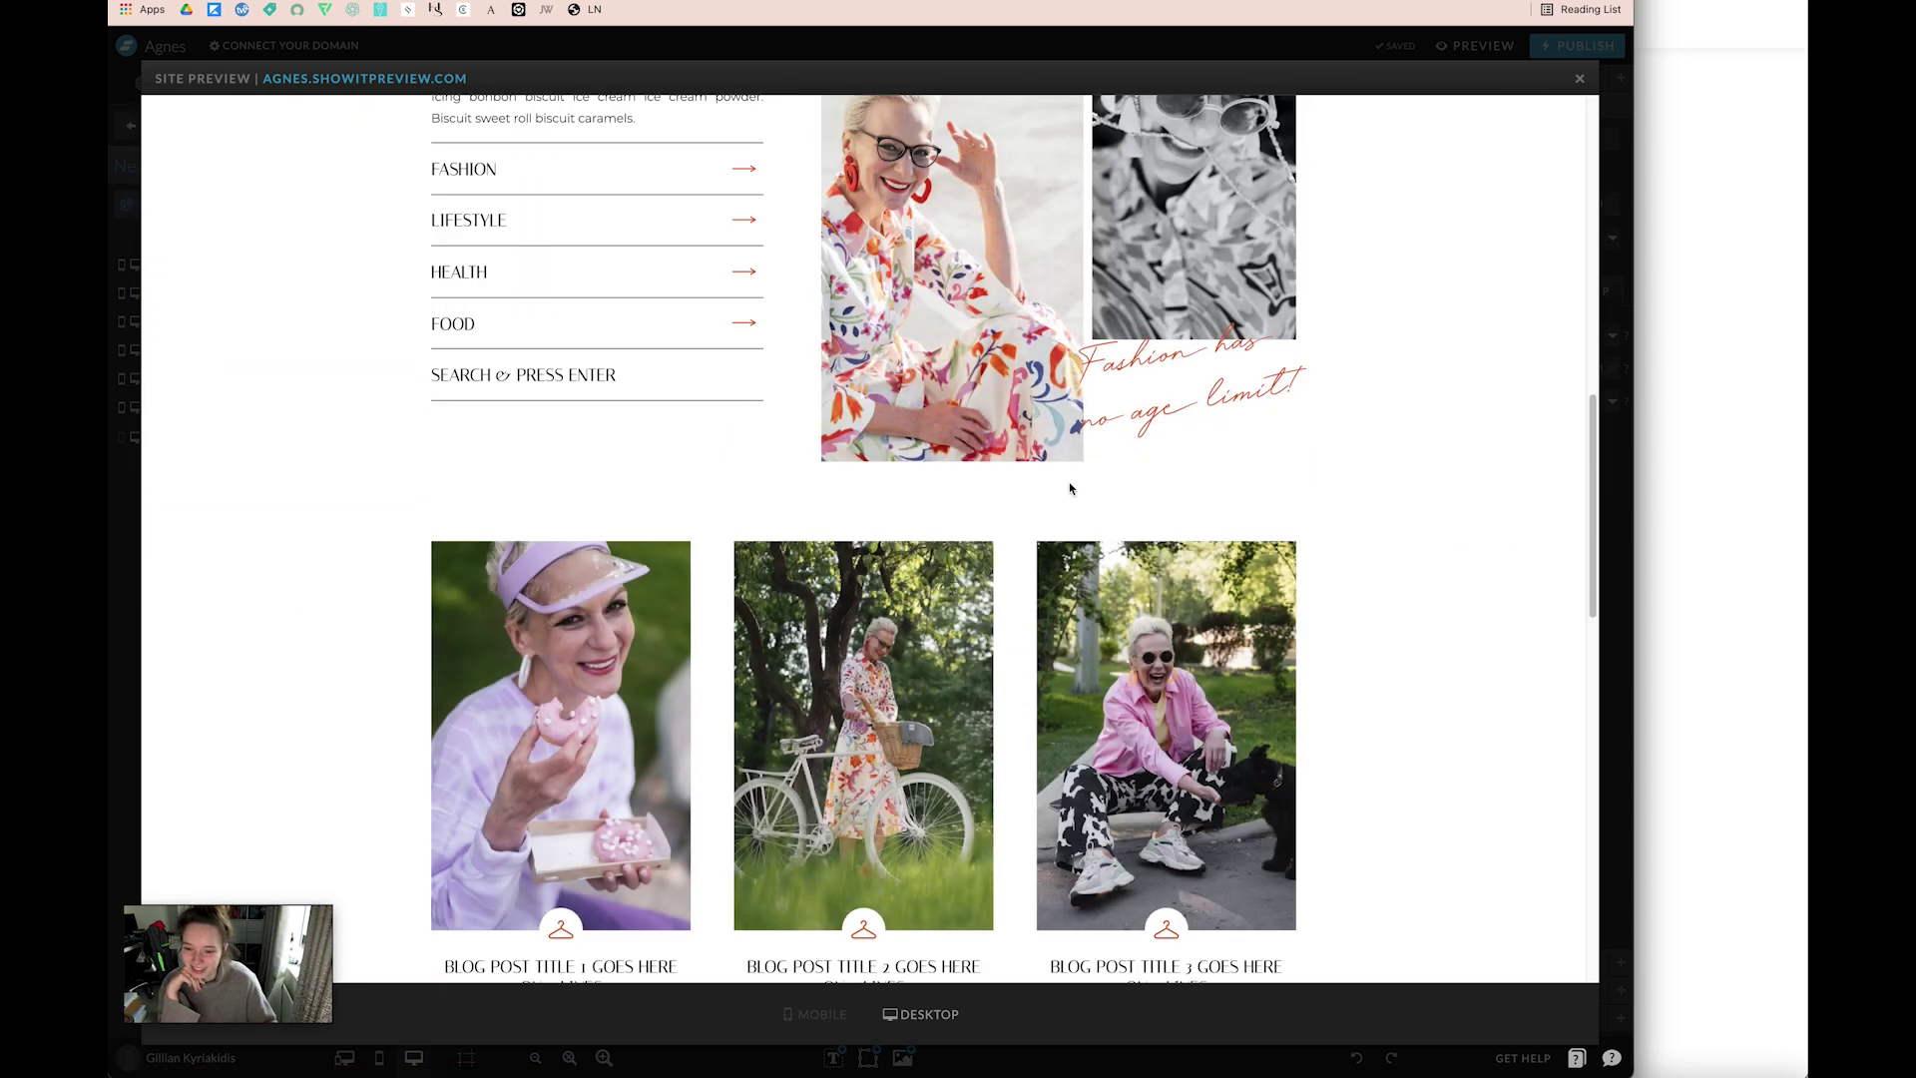
scroll(1069, 488, down, 2)
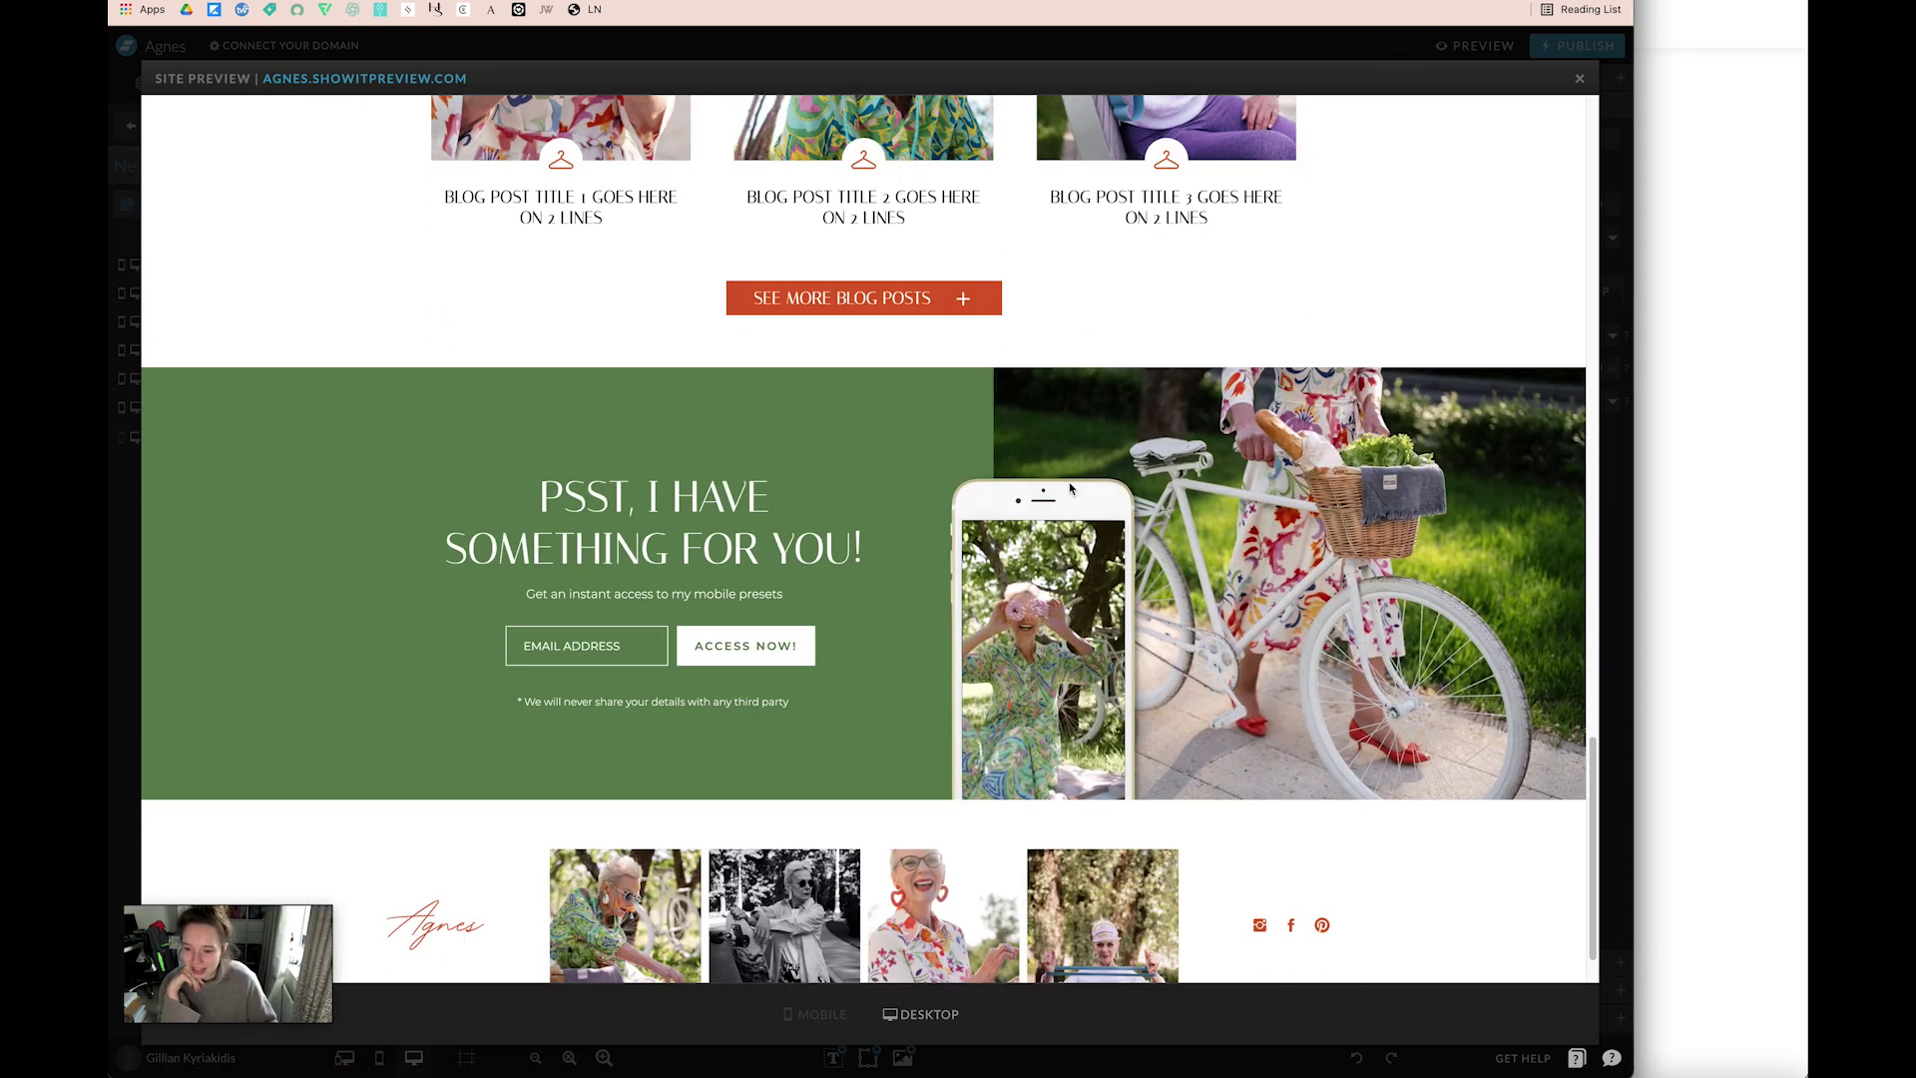
click(1584, 77)
click(758, 380)
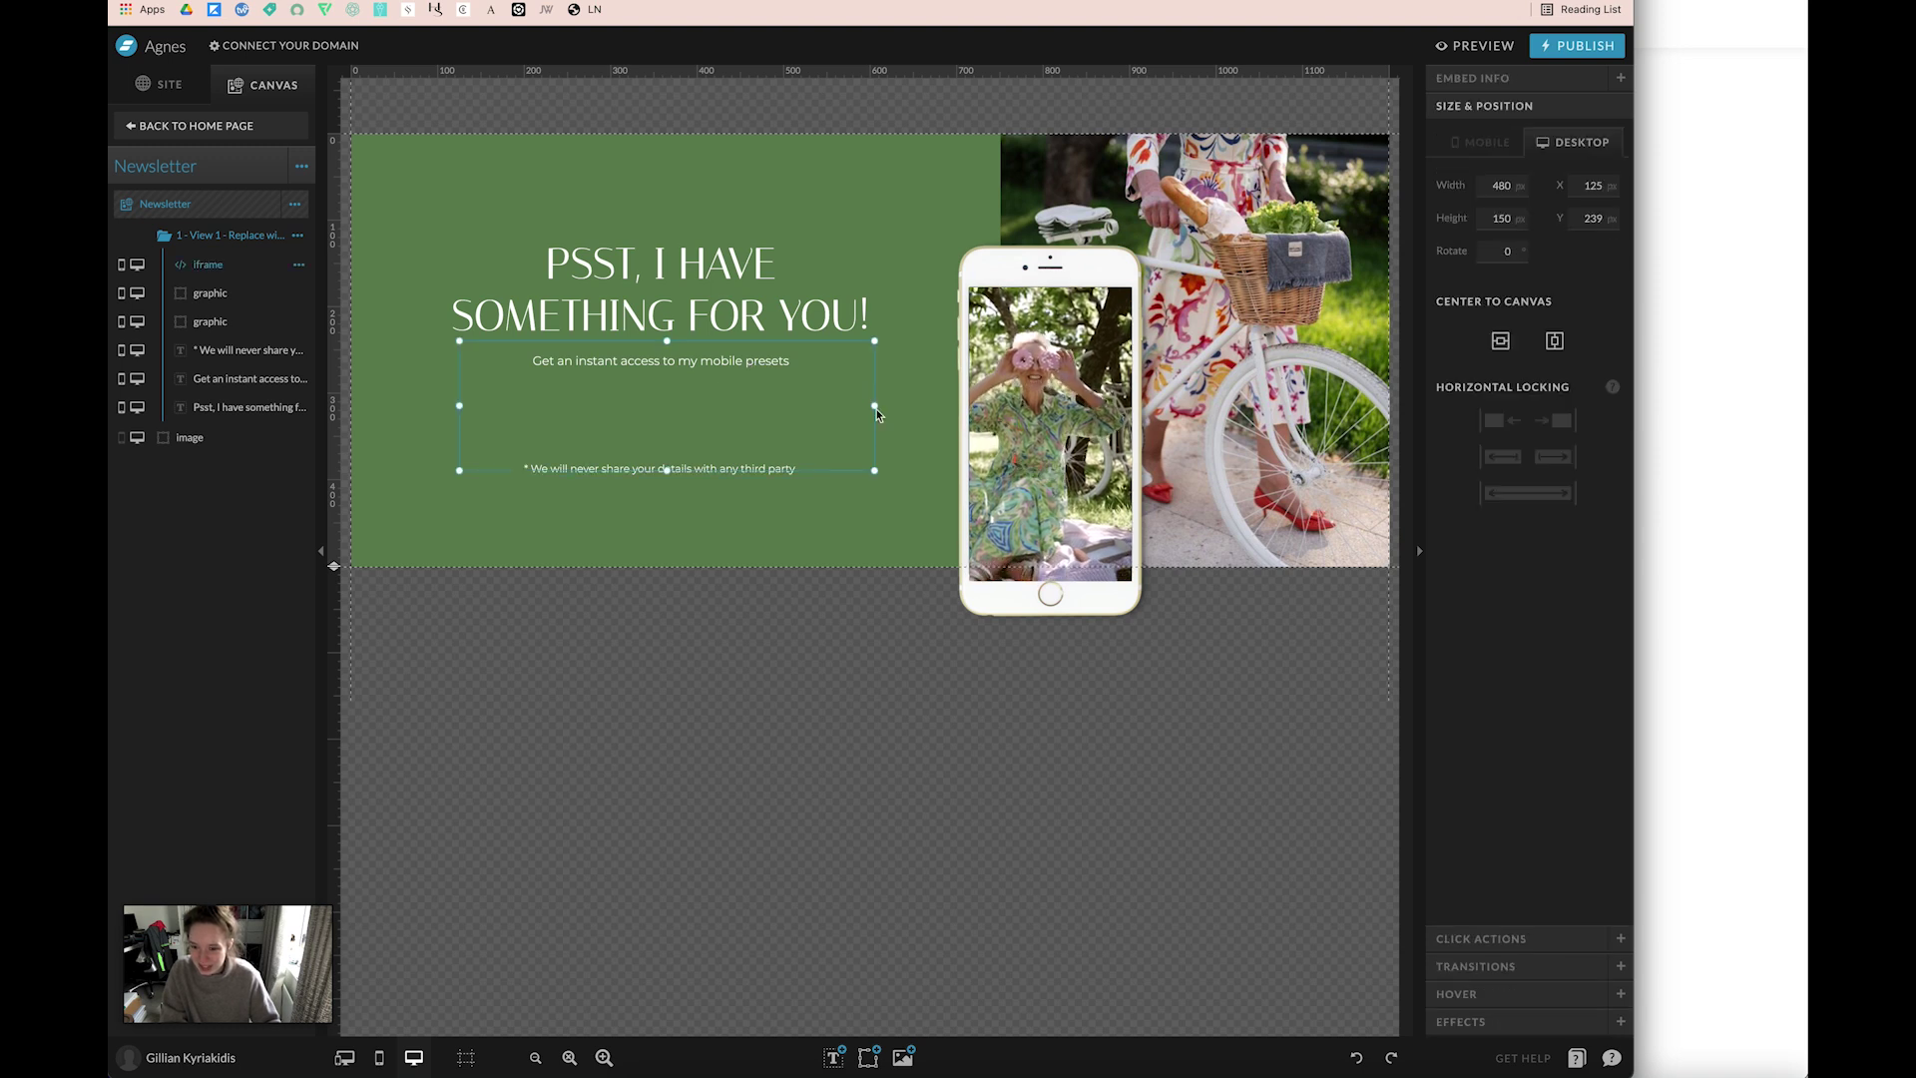
Select the heading, subtitle, form and disclaimer and centre them vertically in the section.
shift+click(817, 282)
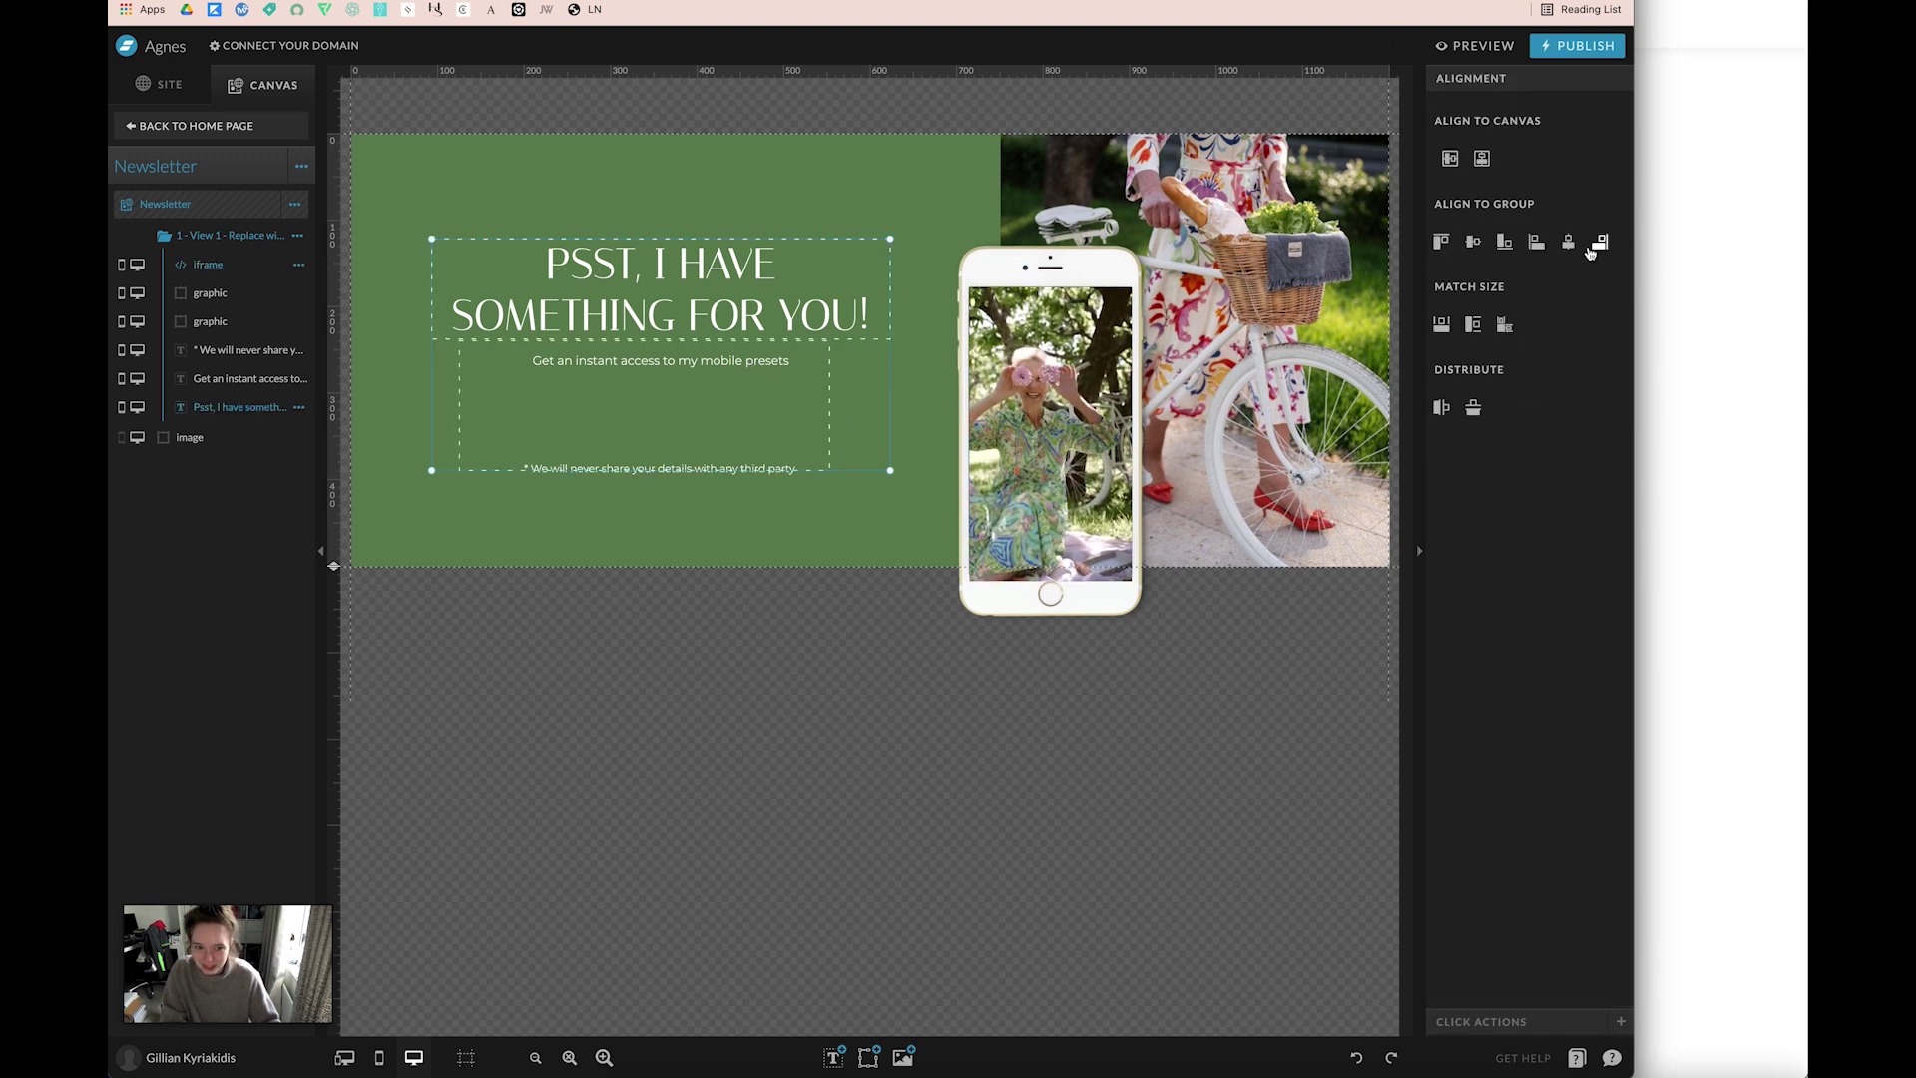
click(862, 196)
drag(862, 196, 543, 586)
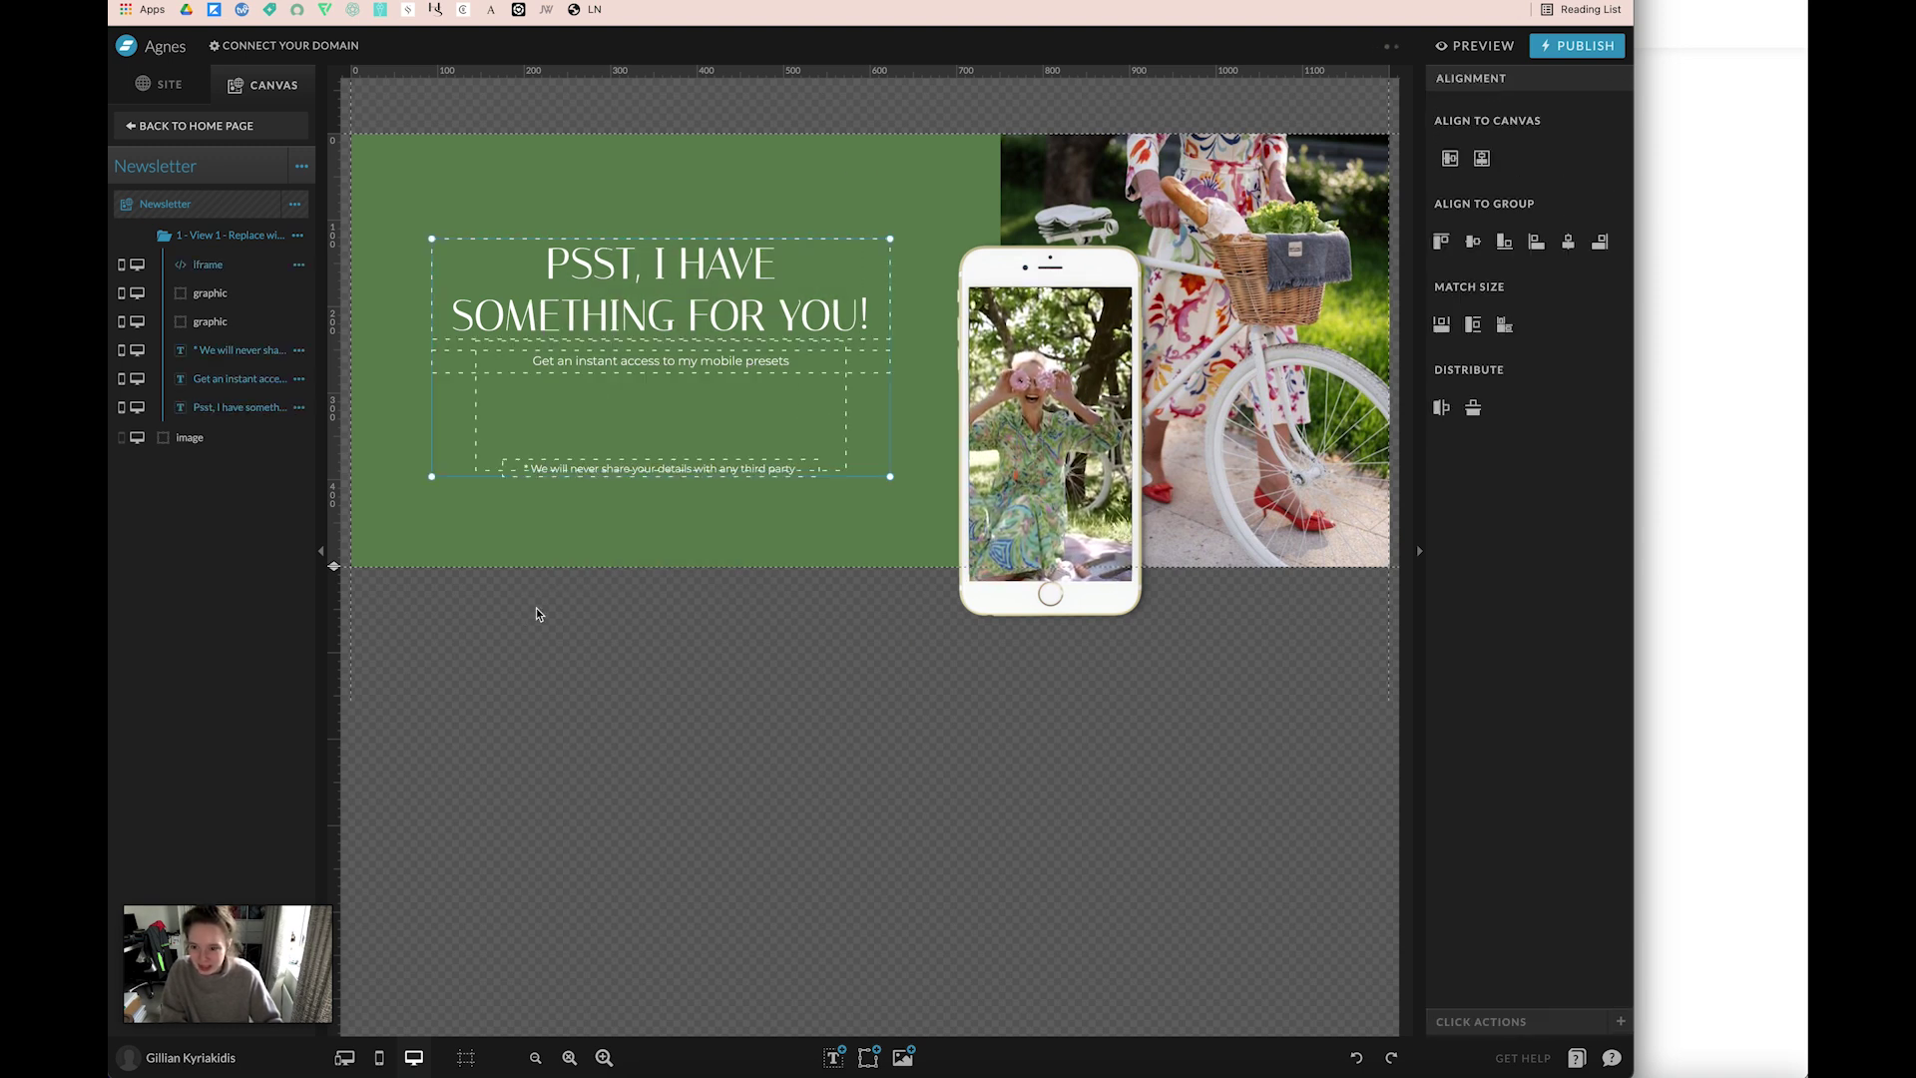
click(1450, 156)
click(841, 189)
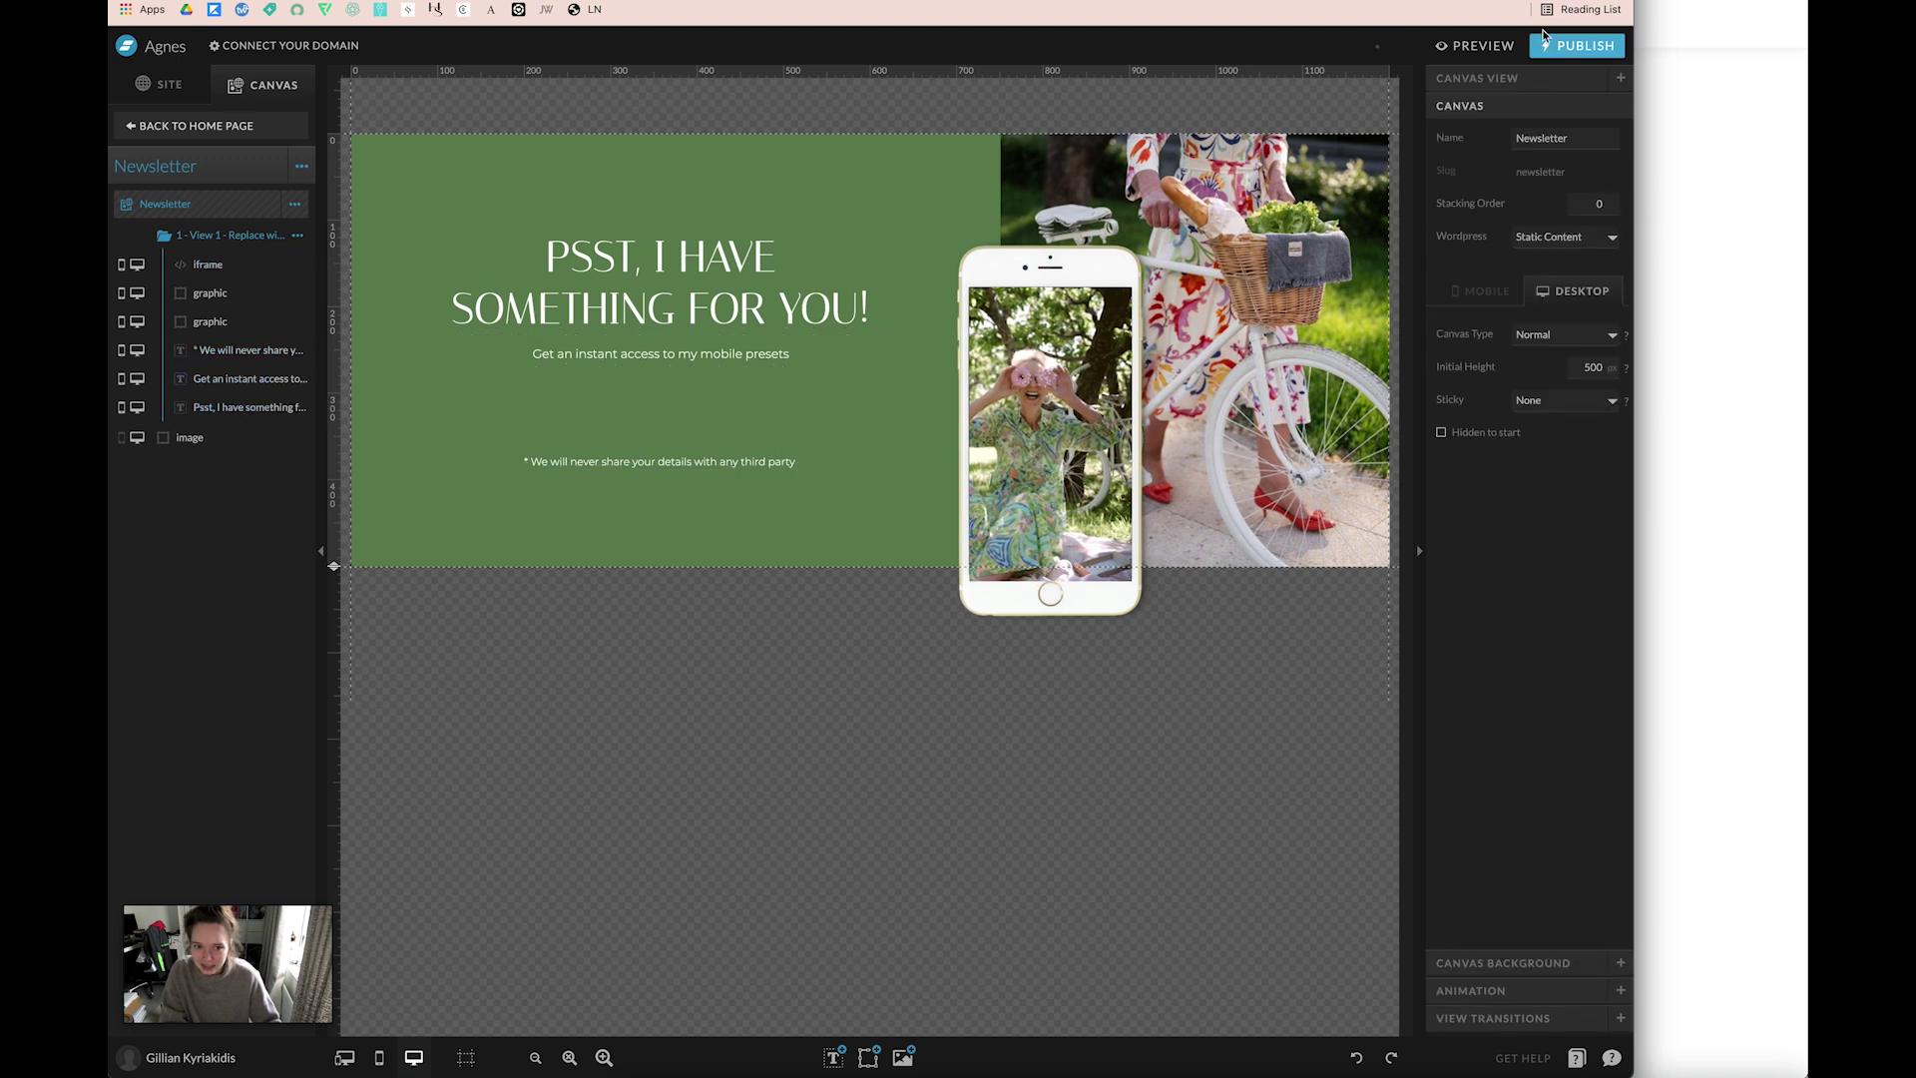
Preview the site and scroll down to the centred newsletter section.
click(1502, 48)
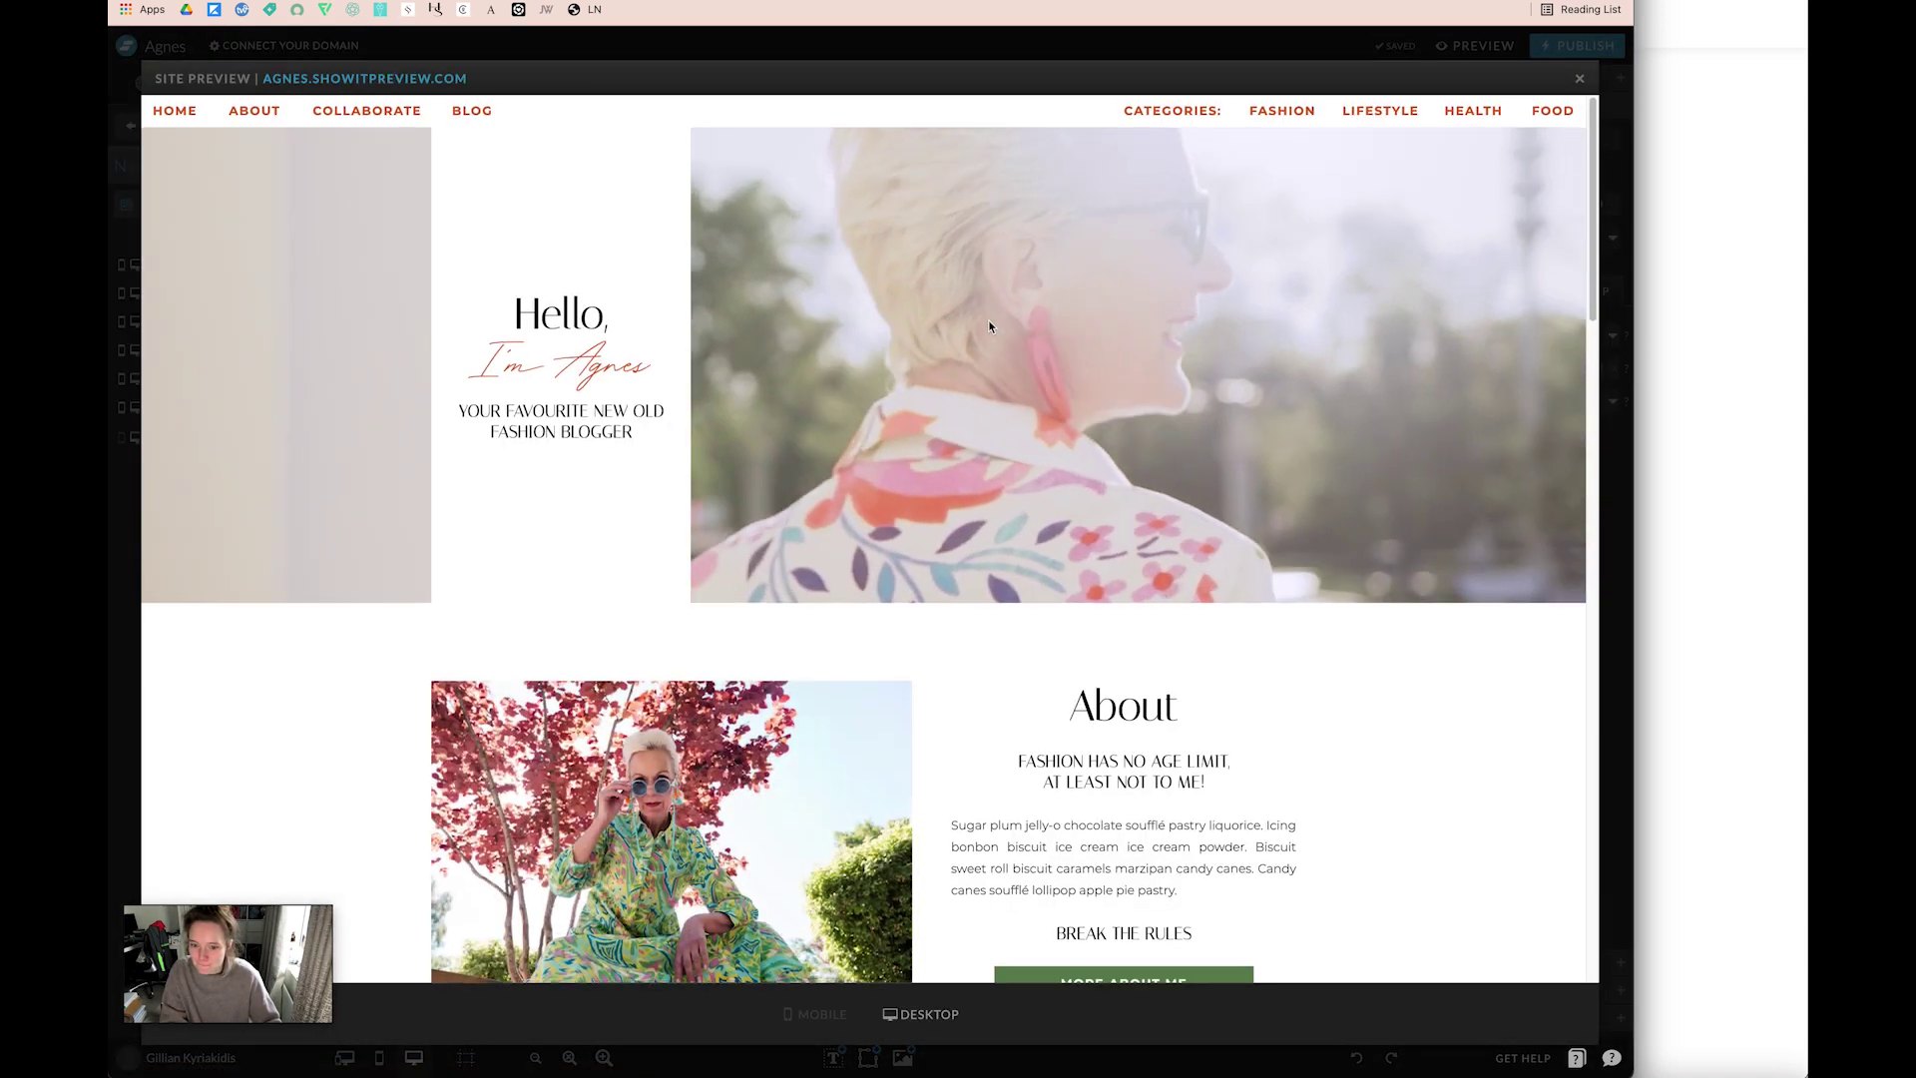
scroll(1168, 296, down, 15)
scroll(1167, 296, down, 5)
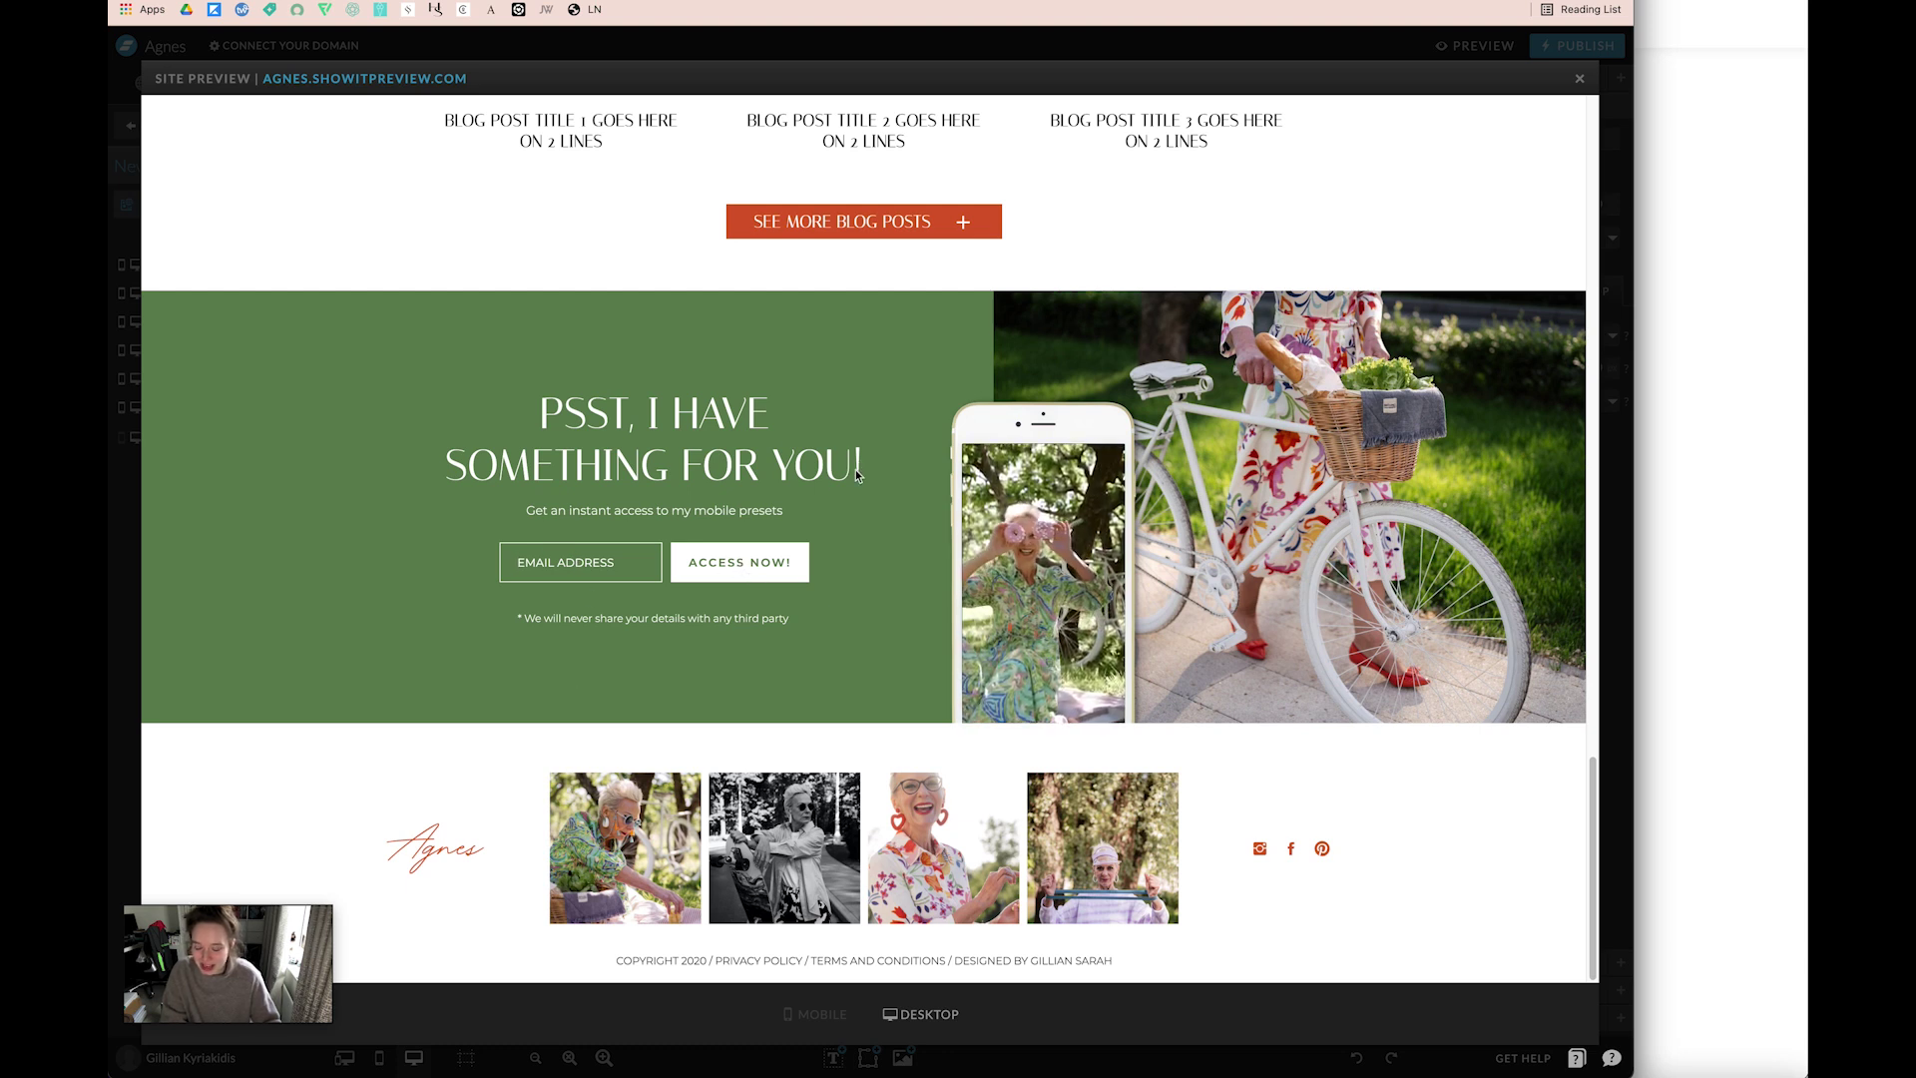
Close the preview and return to the Home page, scrolling to the newsletter section above the footer.
click(1578, 82)
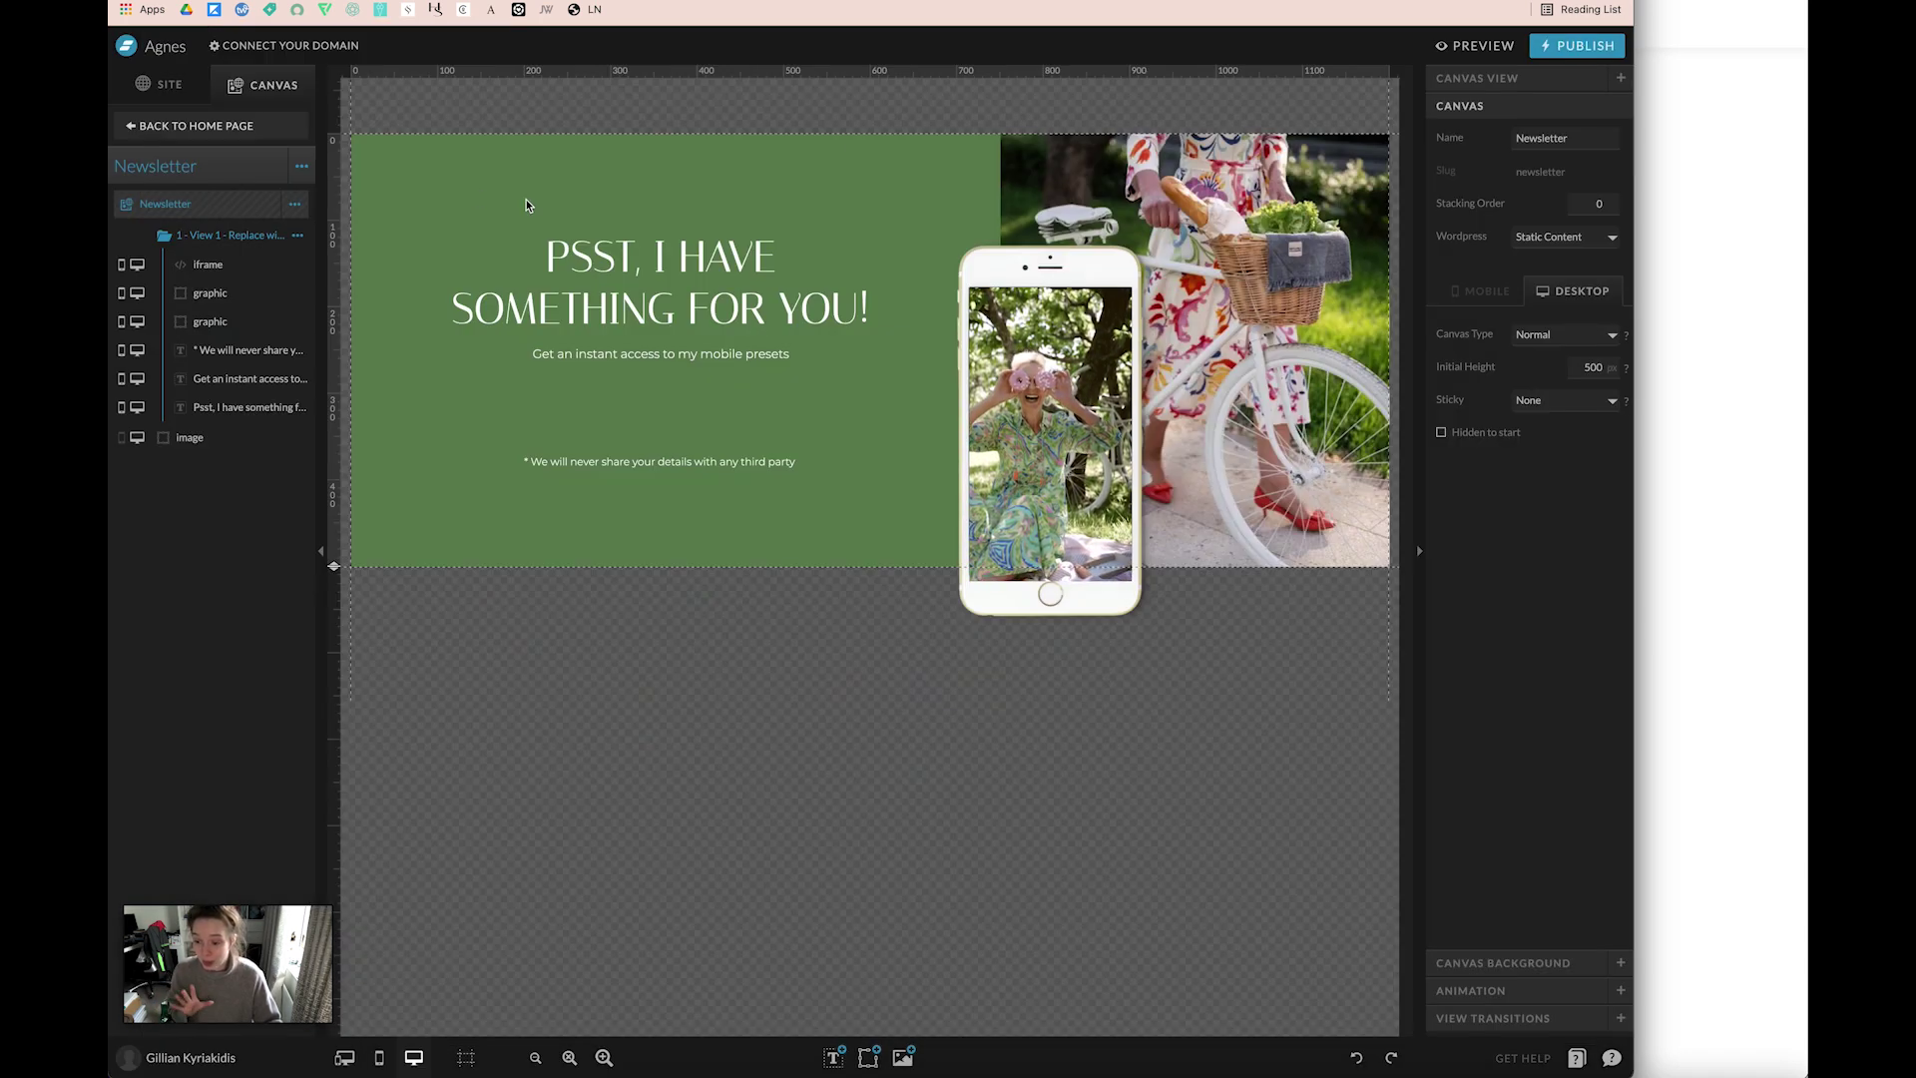
click(299, 128)
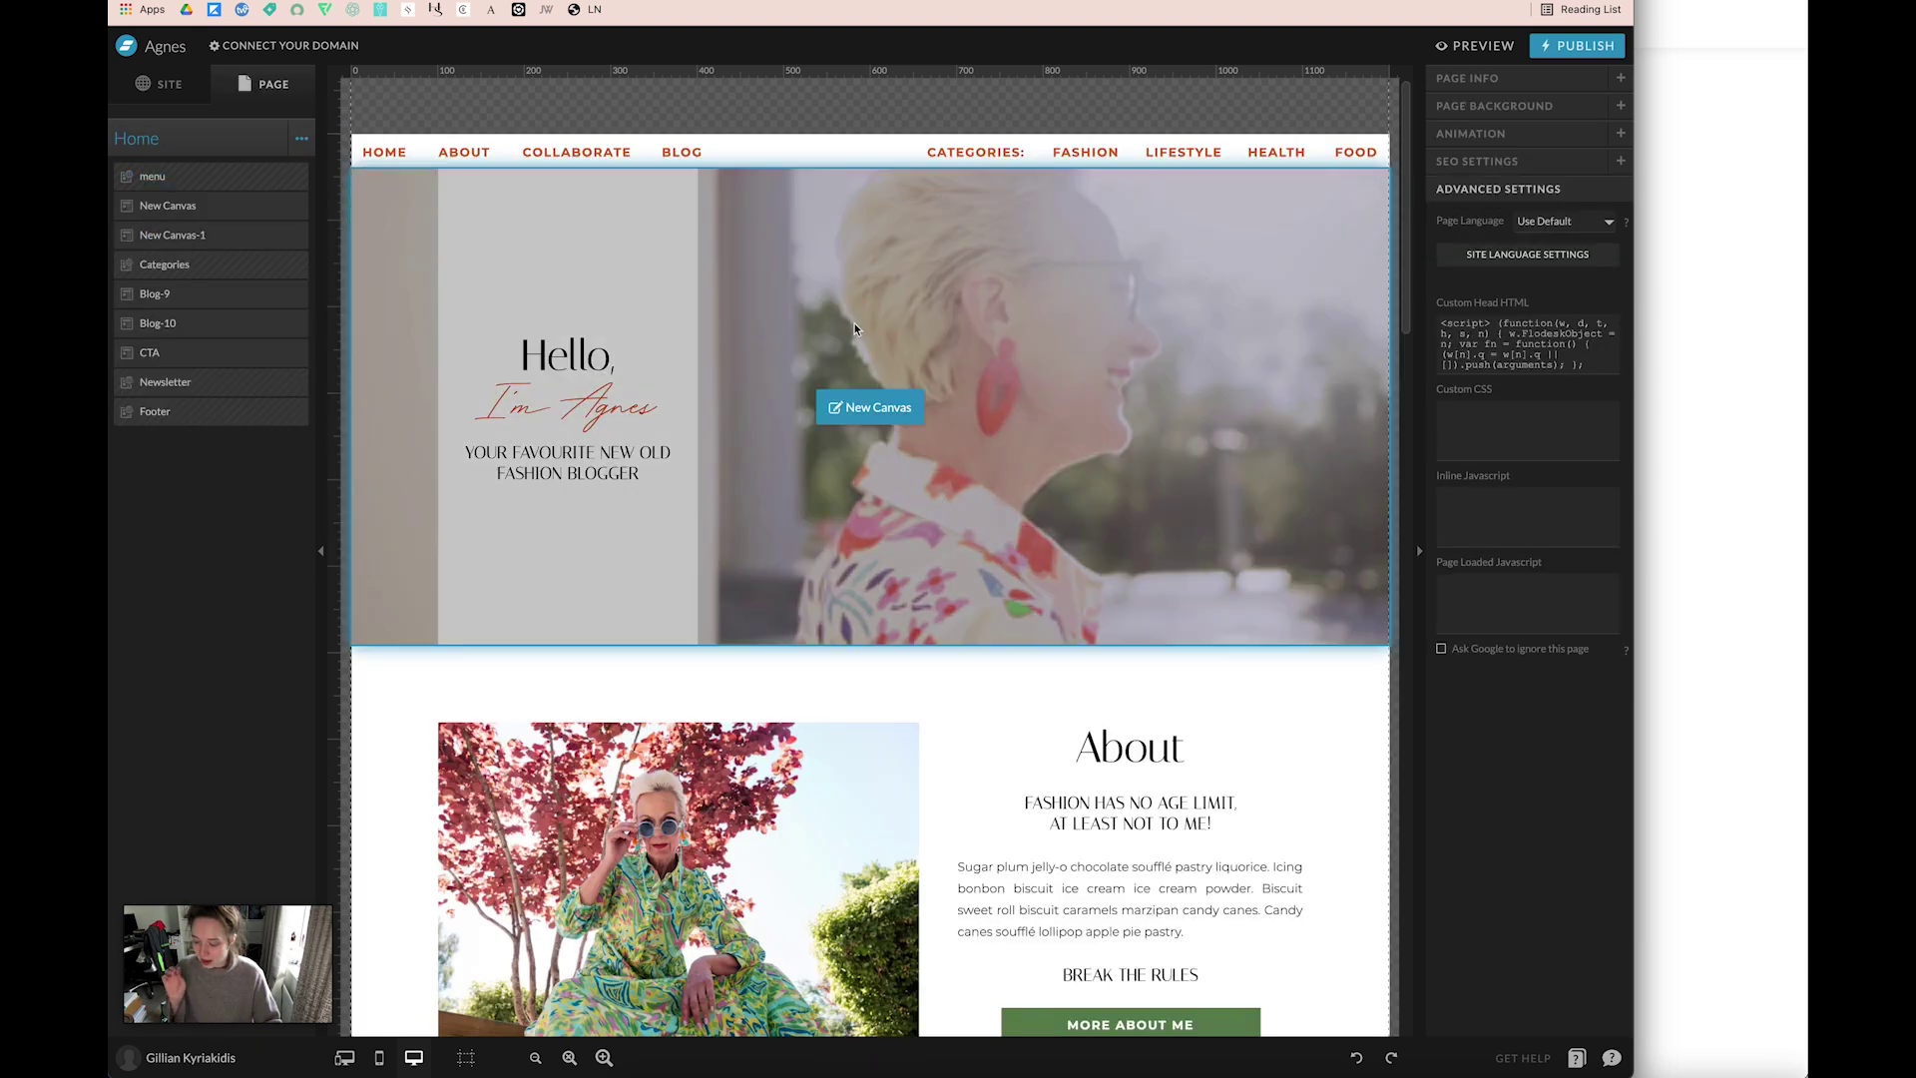
scroll(854, 322, down, 20)
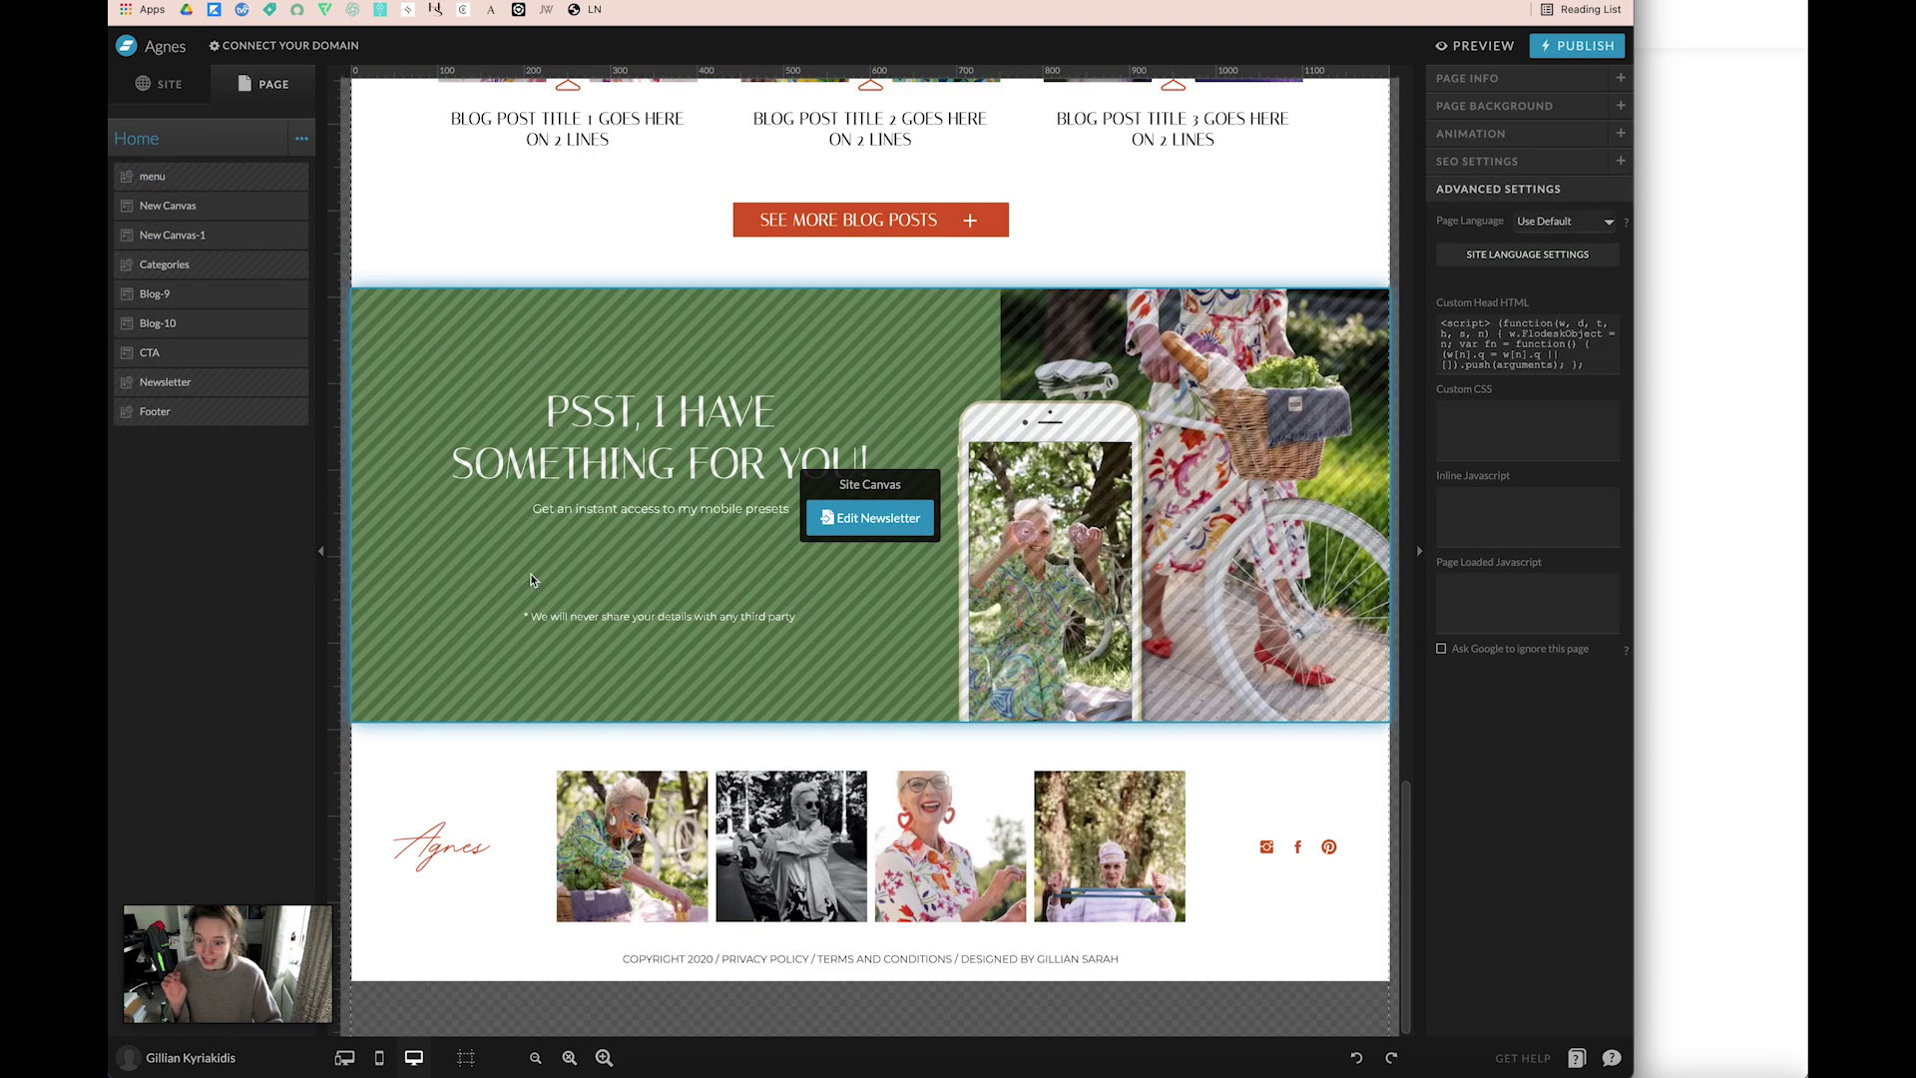